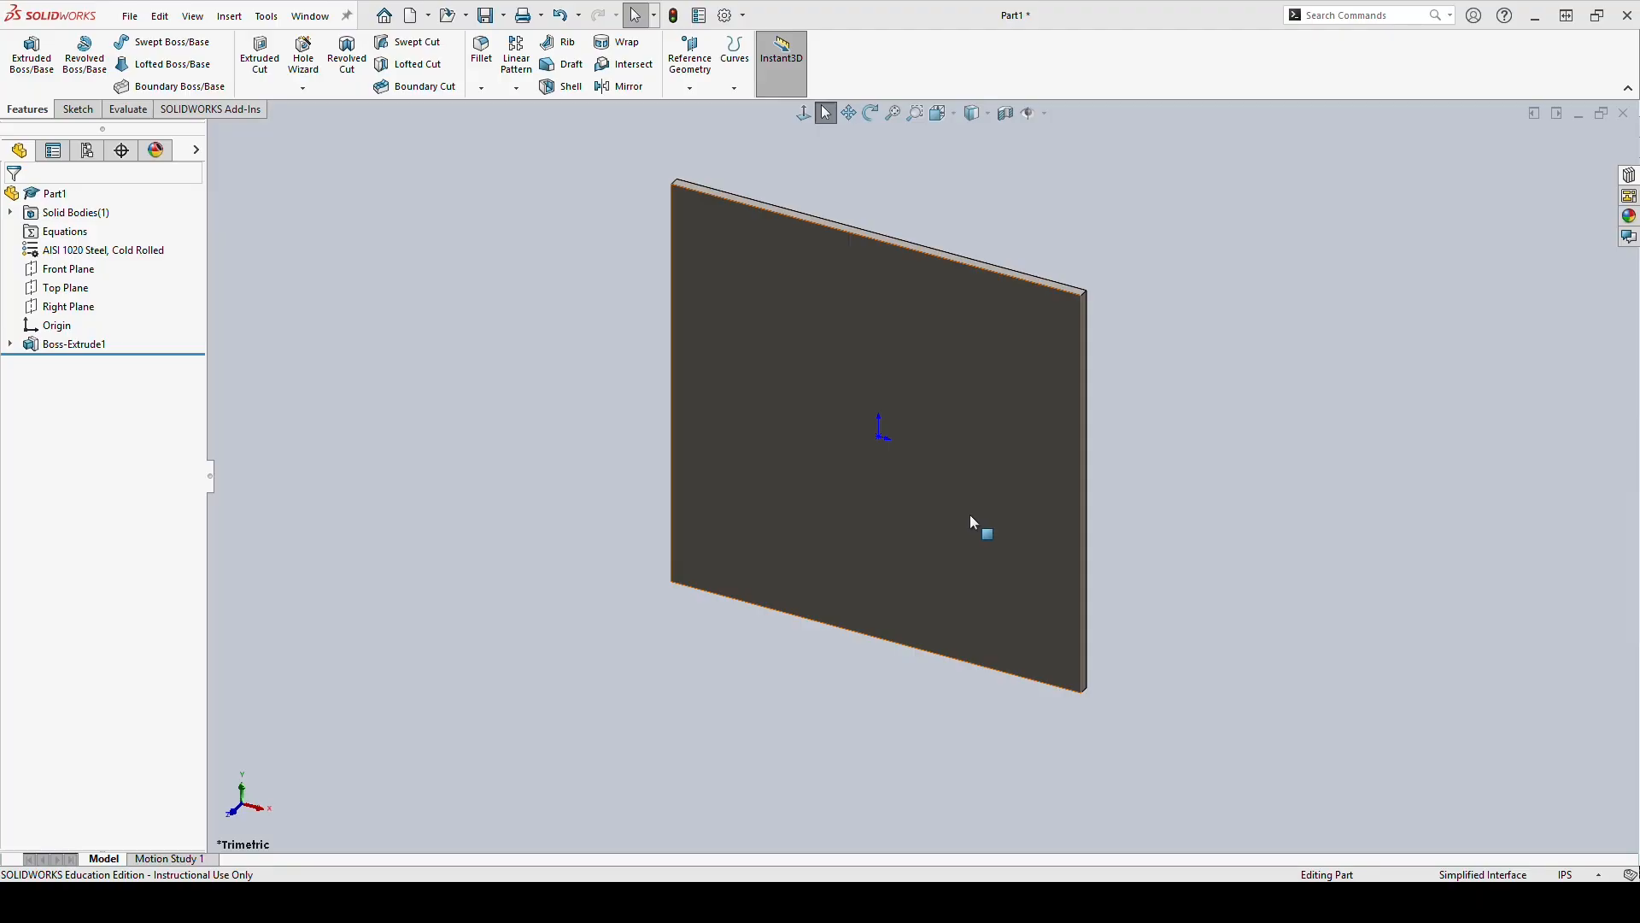
Add the Sheet Metal tool set to the CommandManager.
right_click(121, 109)
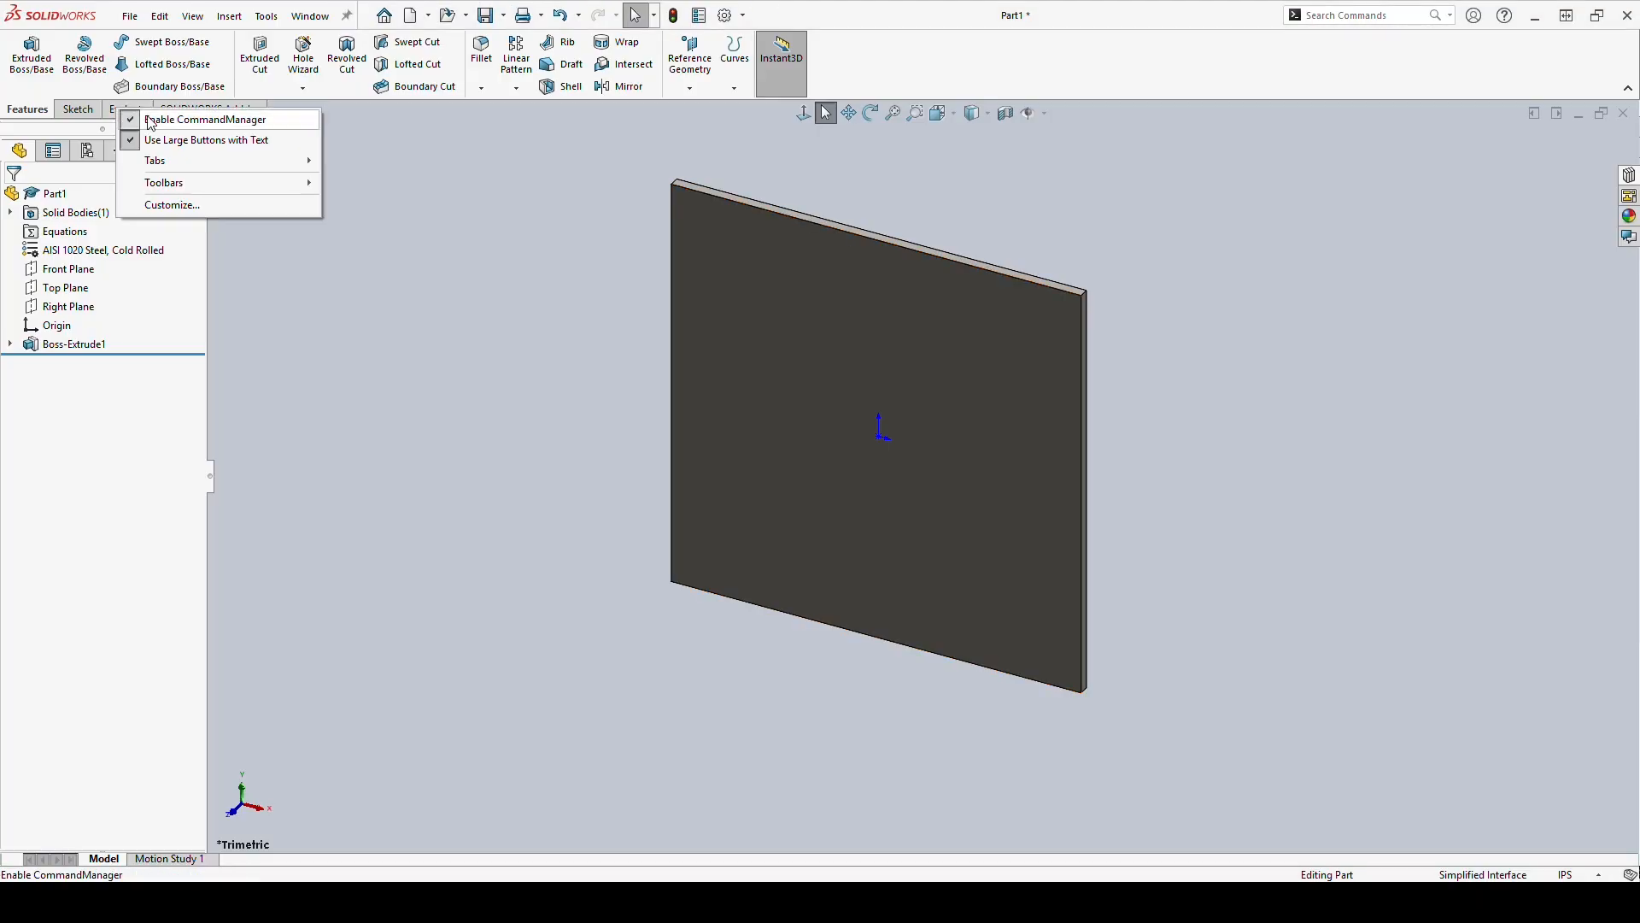
mouse_move(250, 173)
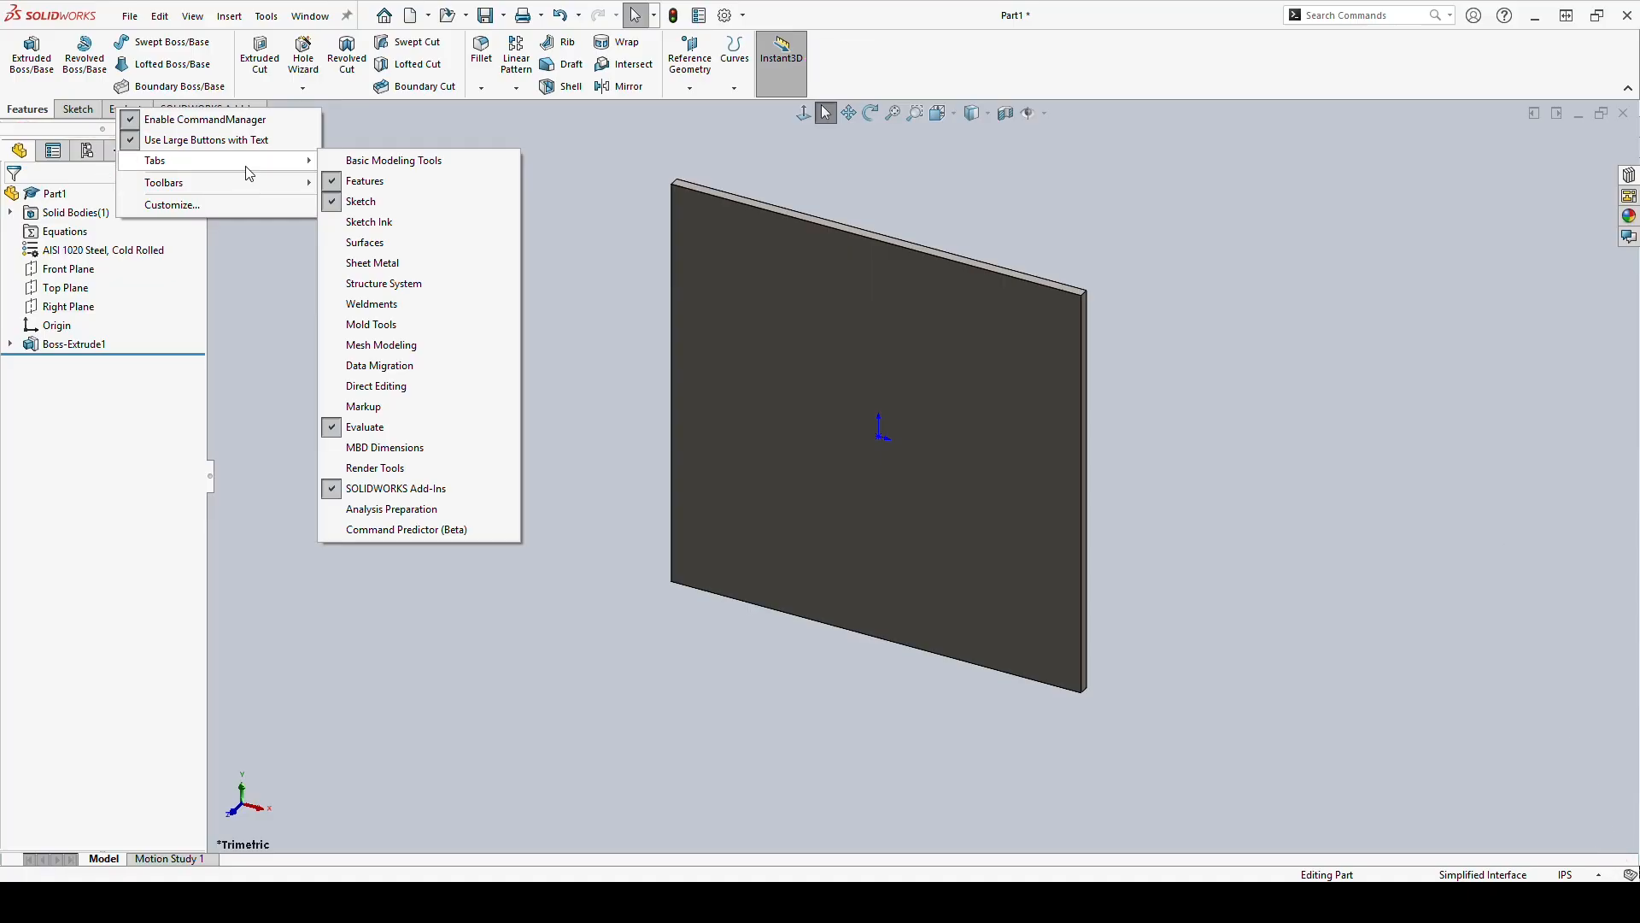
click(420, 265)
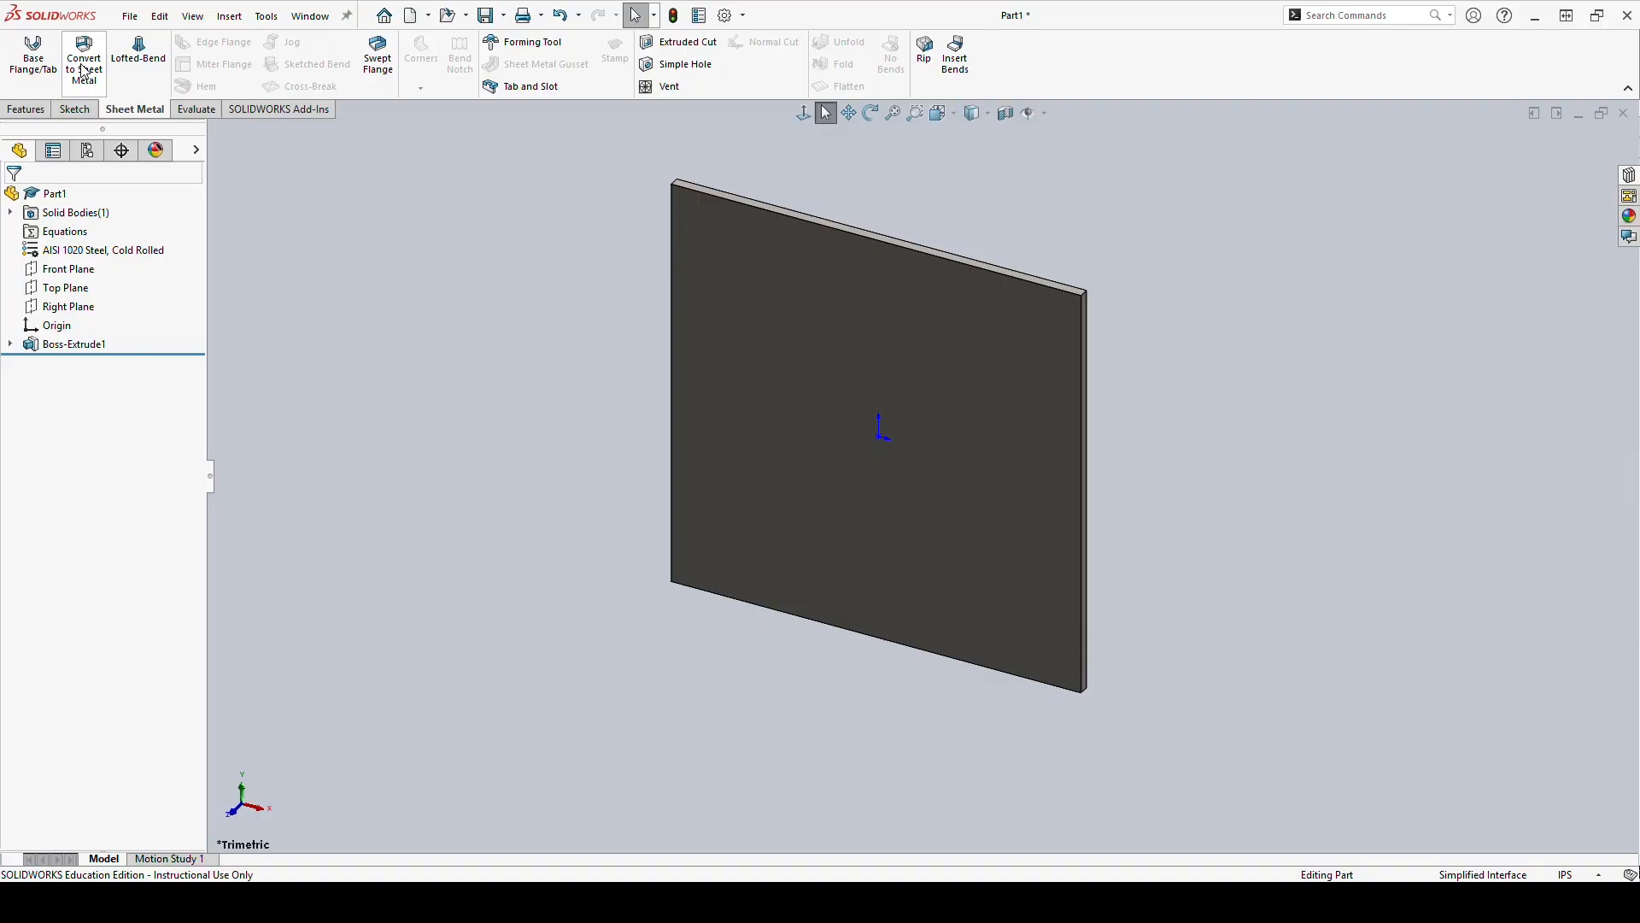
Start Convert To Sheet Metal and examine its fixed face, thickness and bend radius parameters.
click(83, 71)
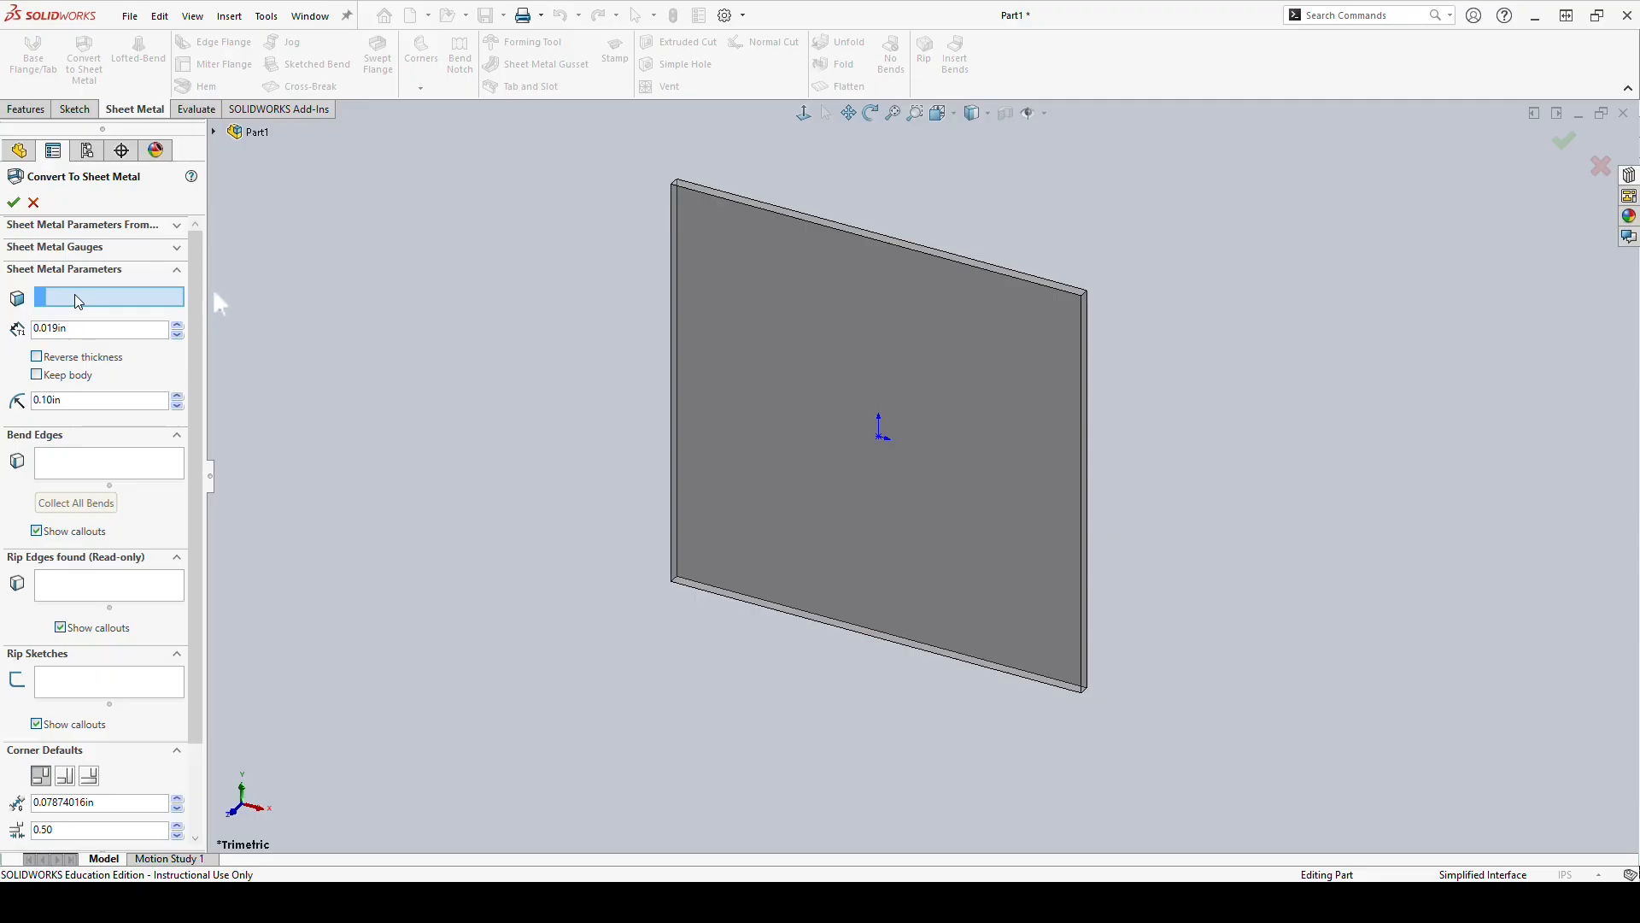
mouse_move(190, 282)
mouse_down()
mouse_move(232, 299)
mouse_move(232, 409)
mouse_move(186, 431)
mouse_up()
drag(3, 313, 27, 320)
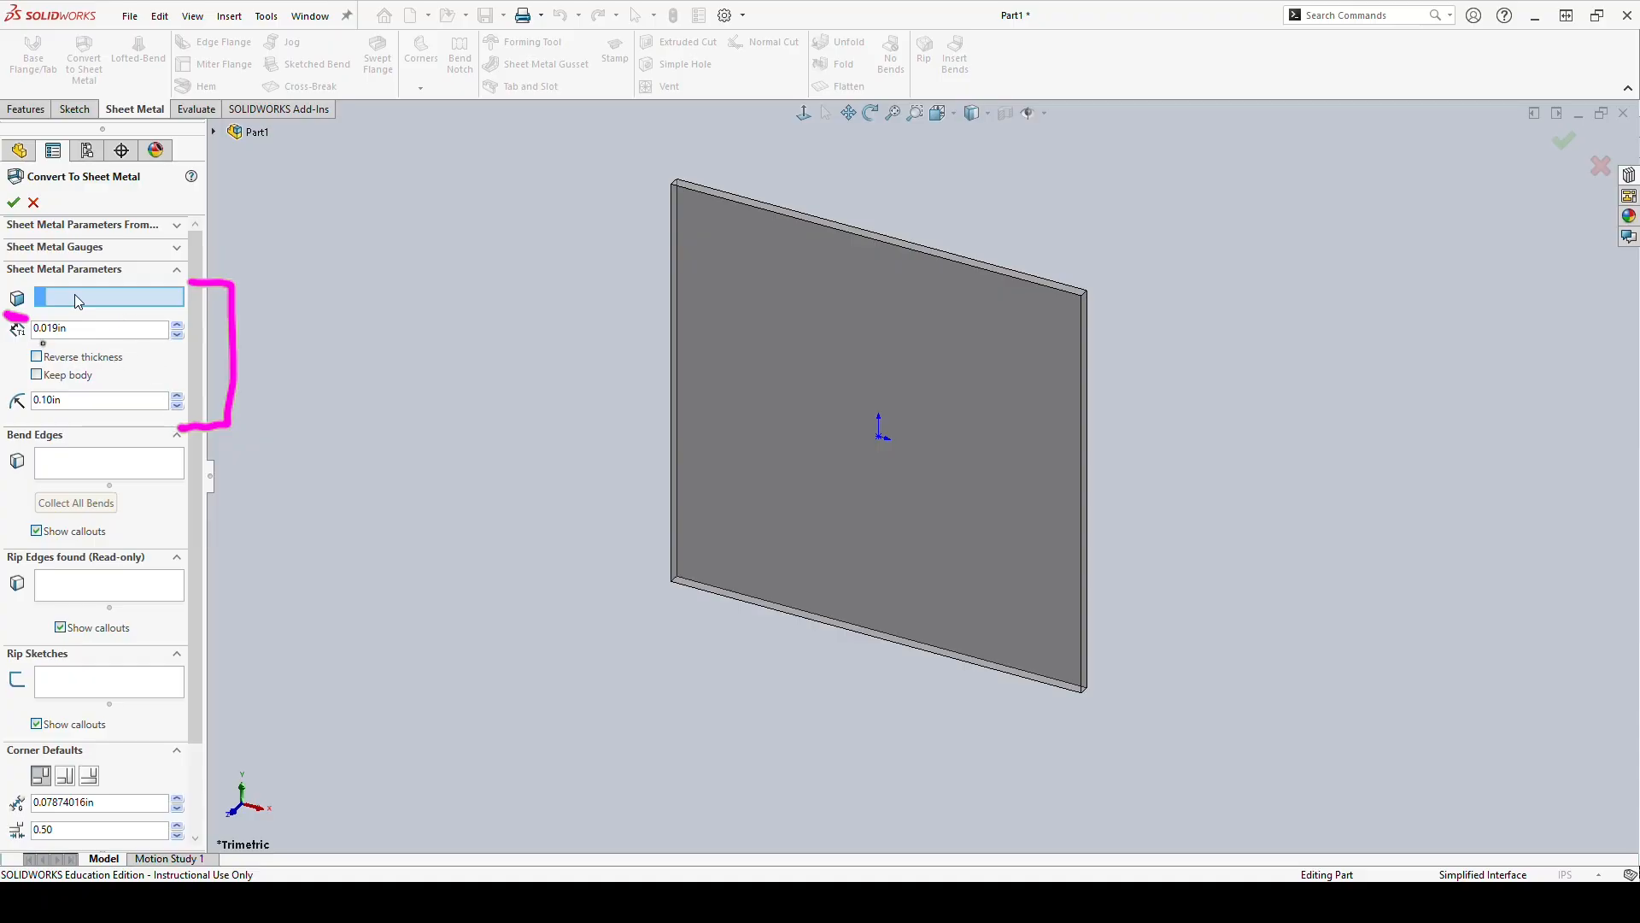
drag(16, 341, 70, 349)
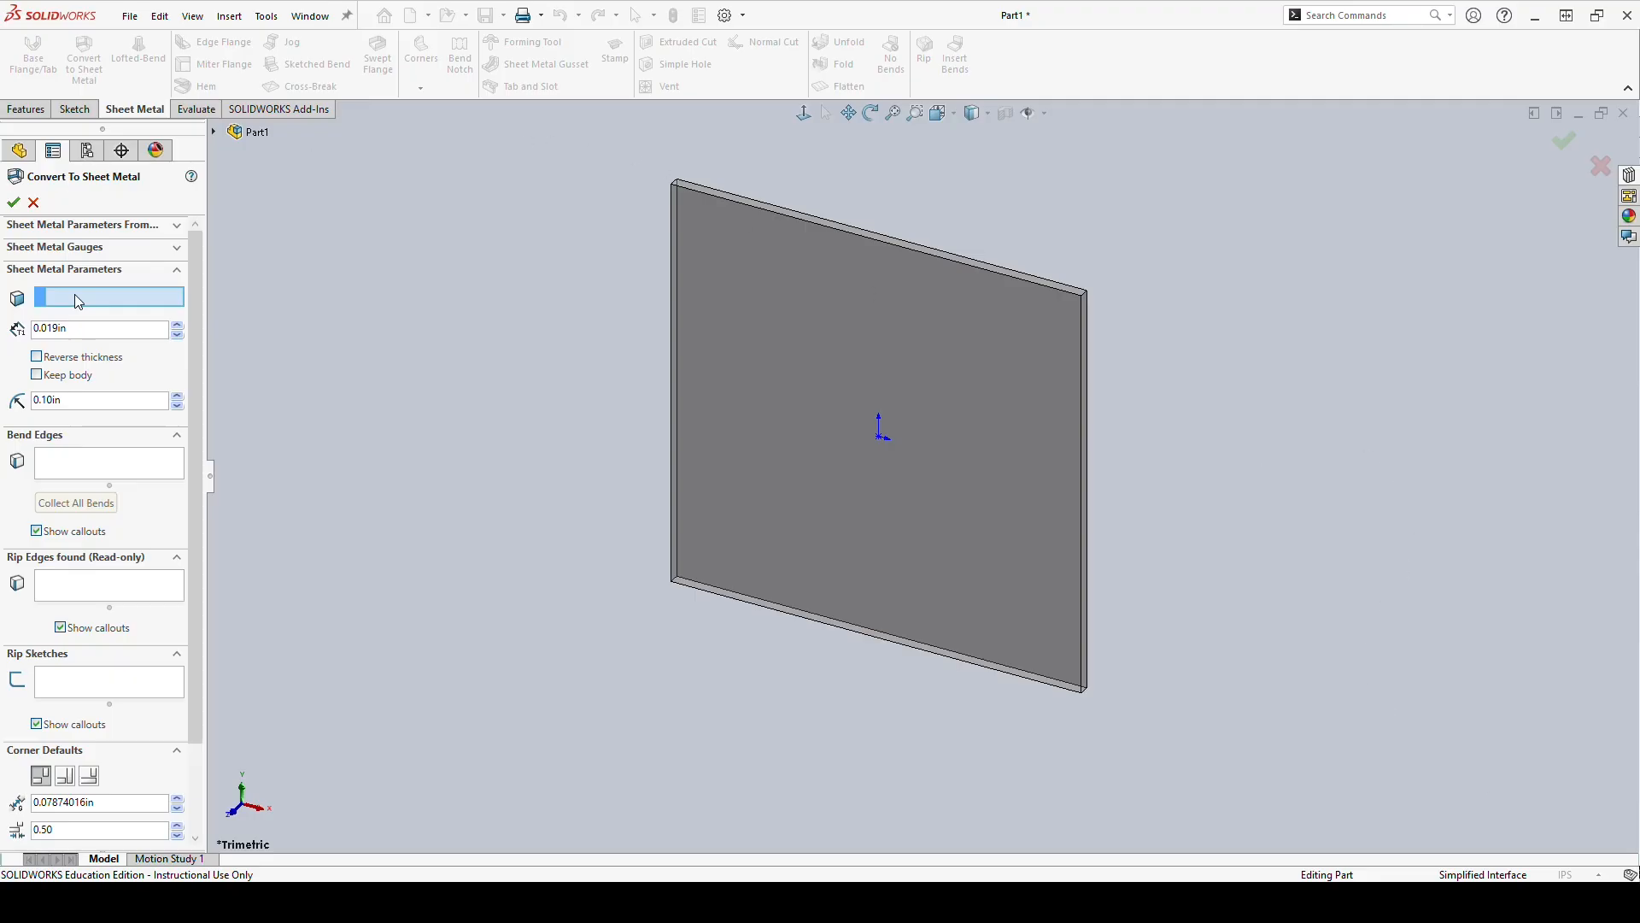
Examine the material parameter option and the available gauge tables for the conversion, leaving the gauge table disabled.
click(107, 226)
click(160, 278)
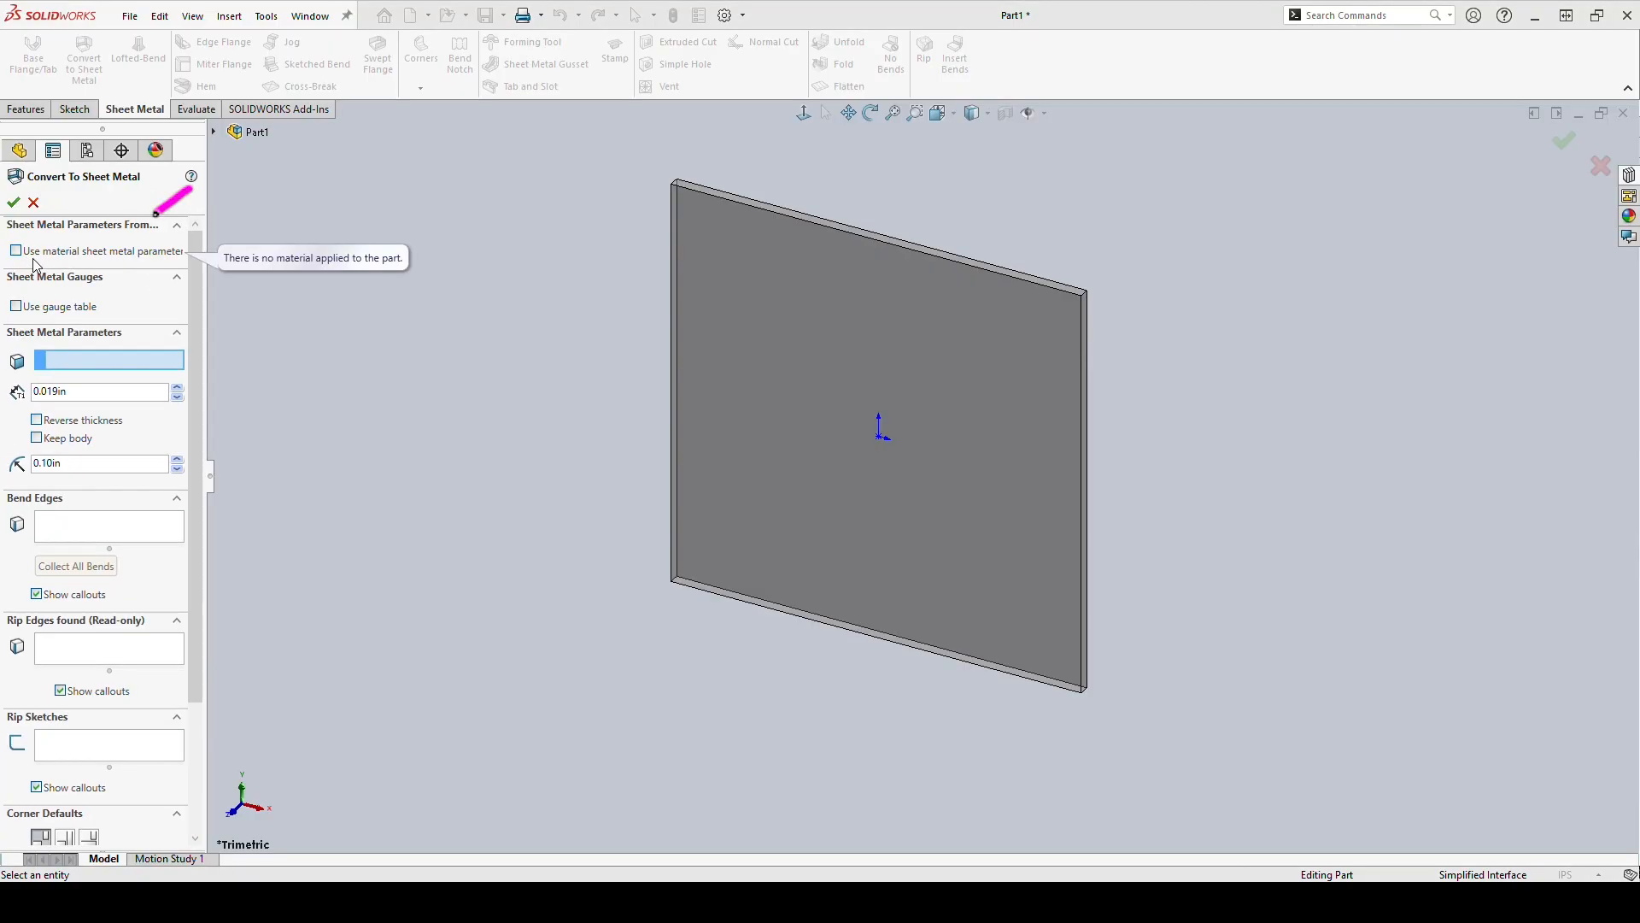
click(61, 308)
click(111, 329)
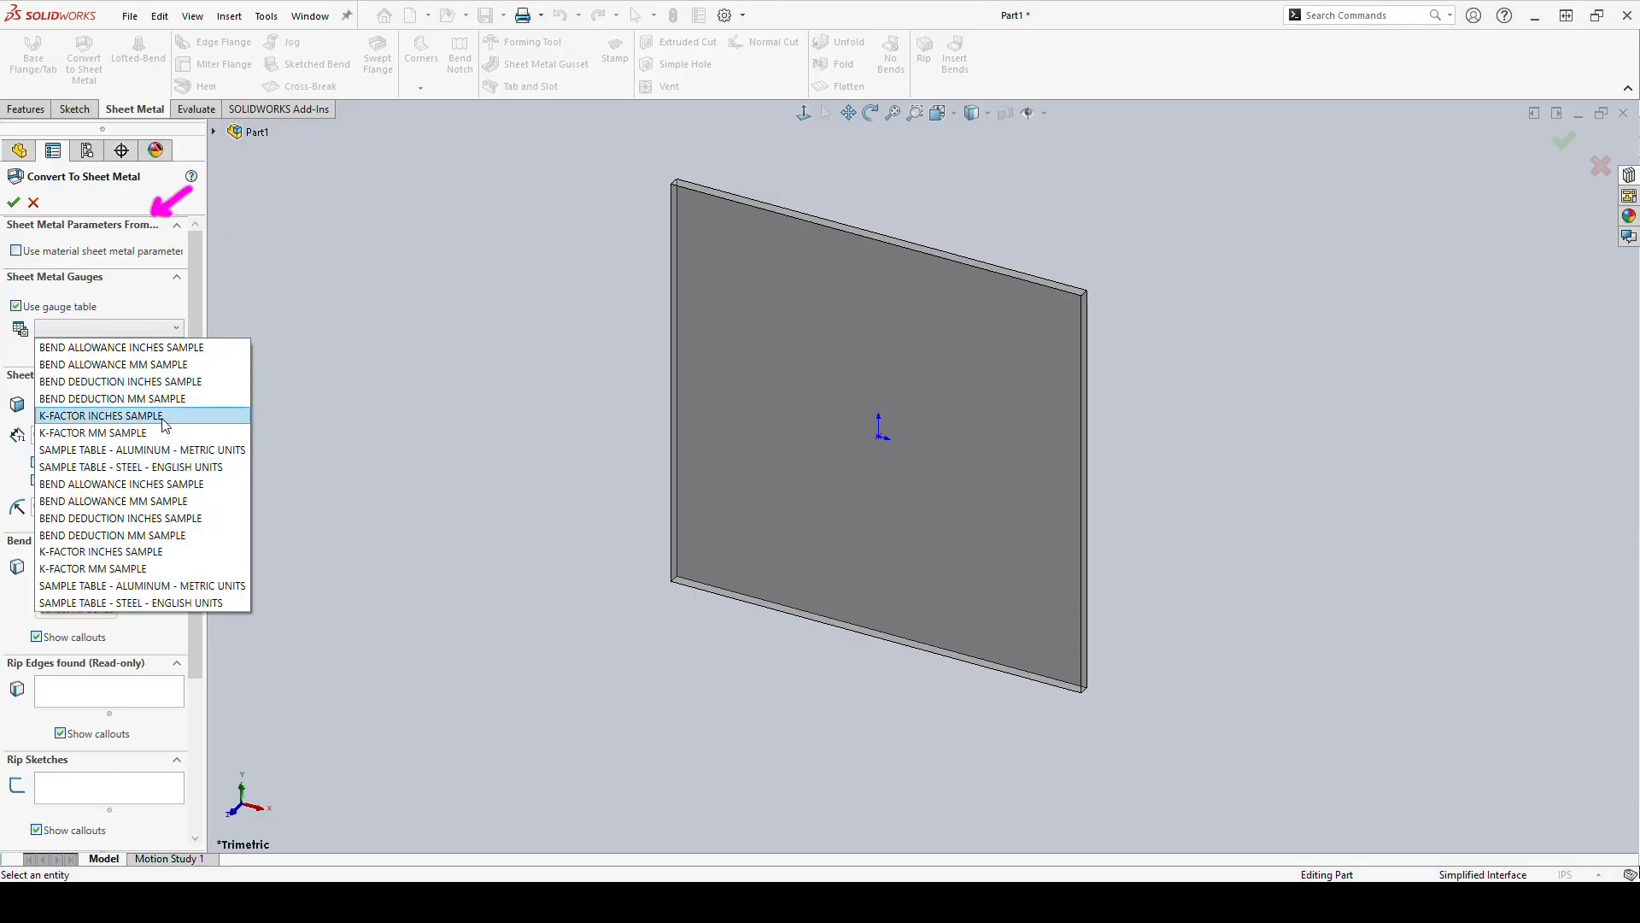
click(111, 329)
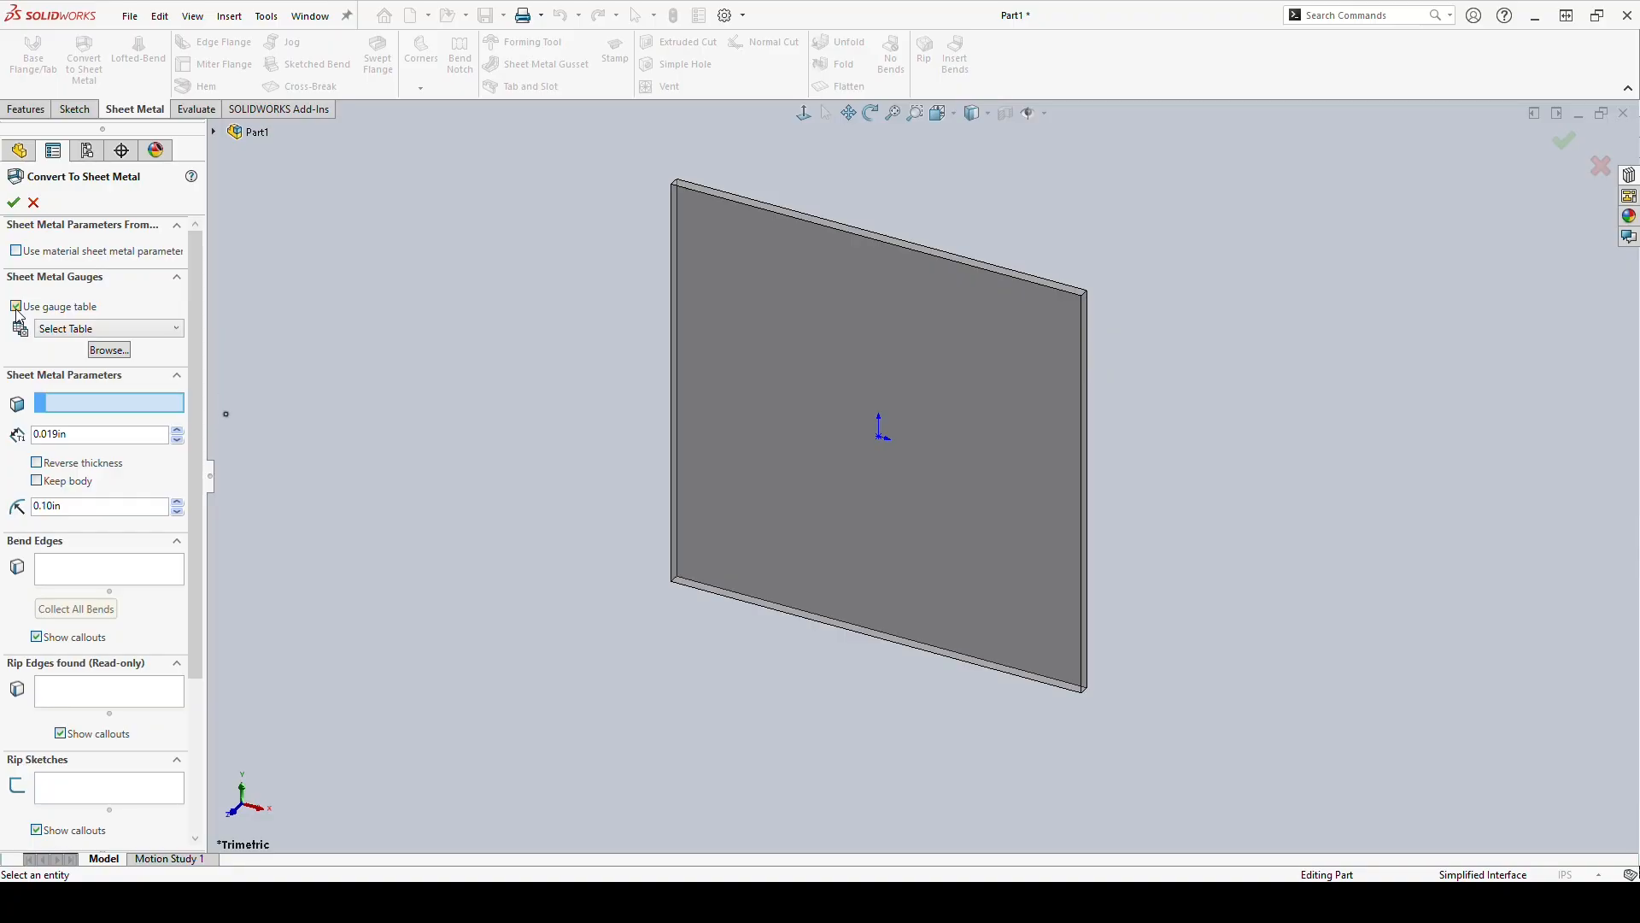
mouse_move(200, 388)
mouse_down()
mouse_move(226, 413)
mouse_move(189, 499)
mouse_up()
click(16, 306)
click(95, 279)
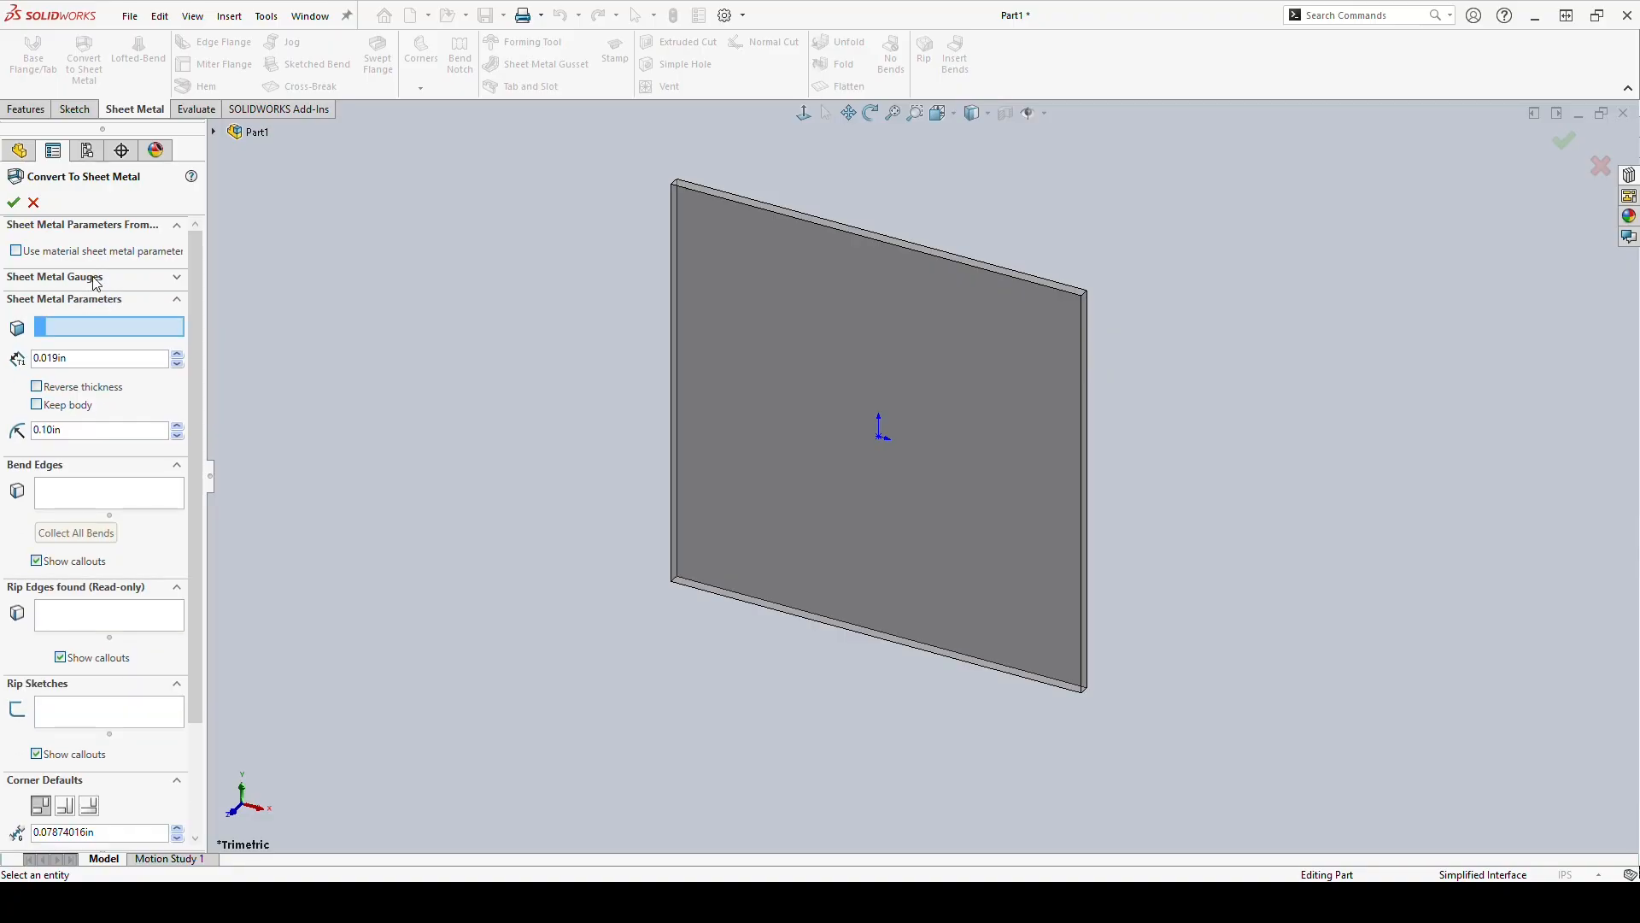
click(177, 226)
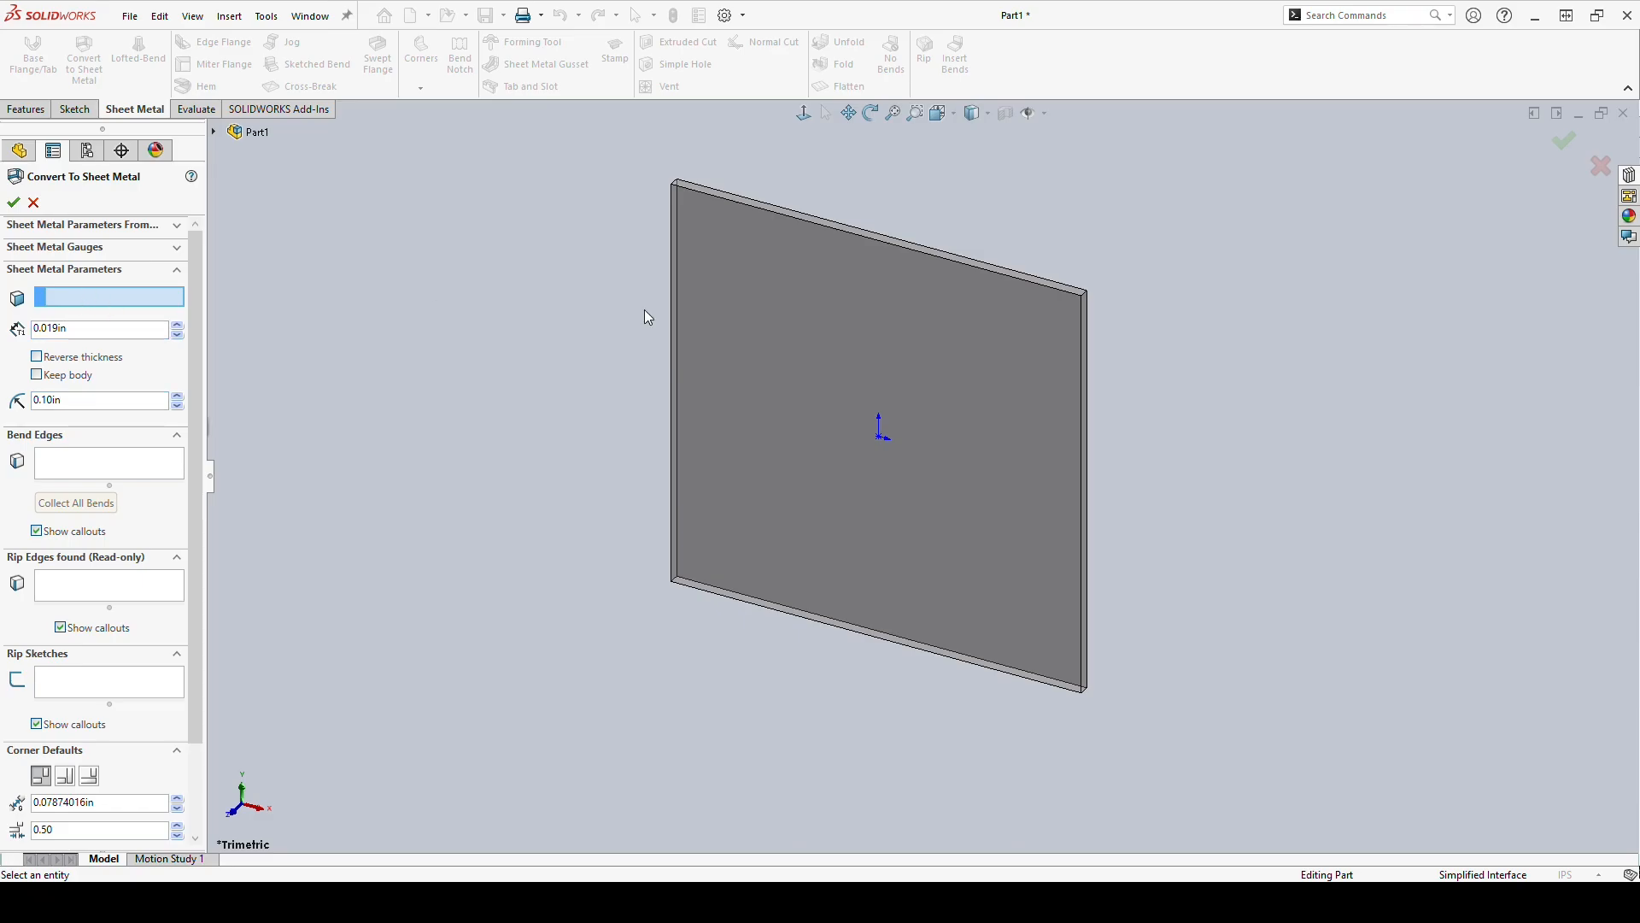
Convert the plate to sheet metal using its large front face as the fixed face.
click(740, 386)
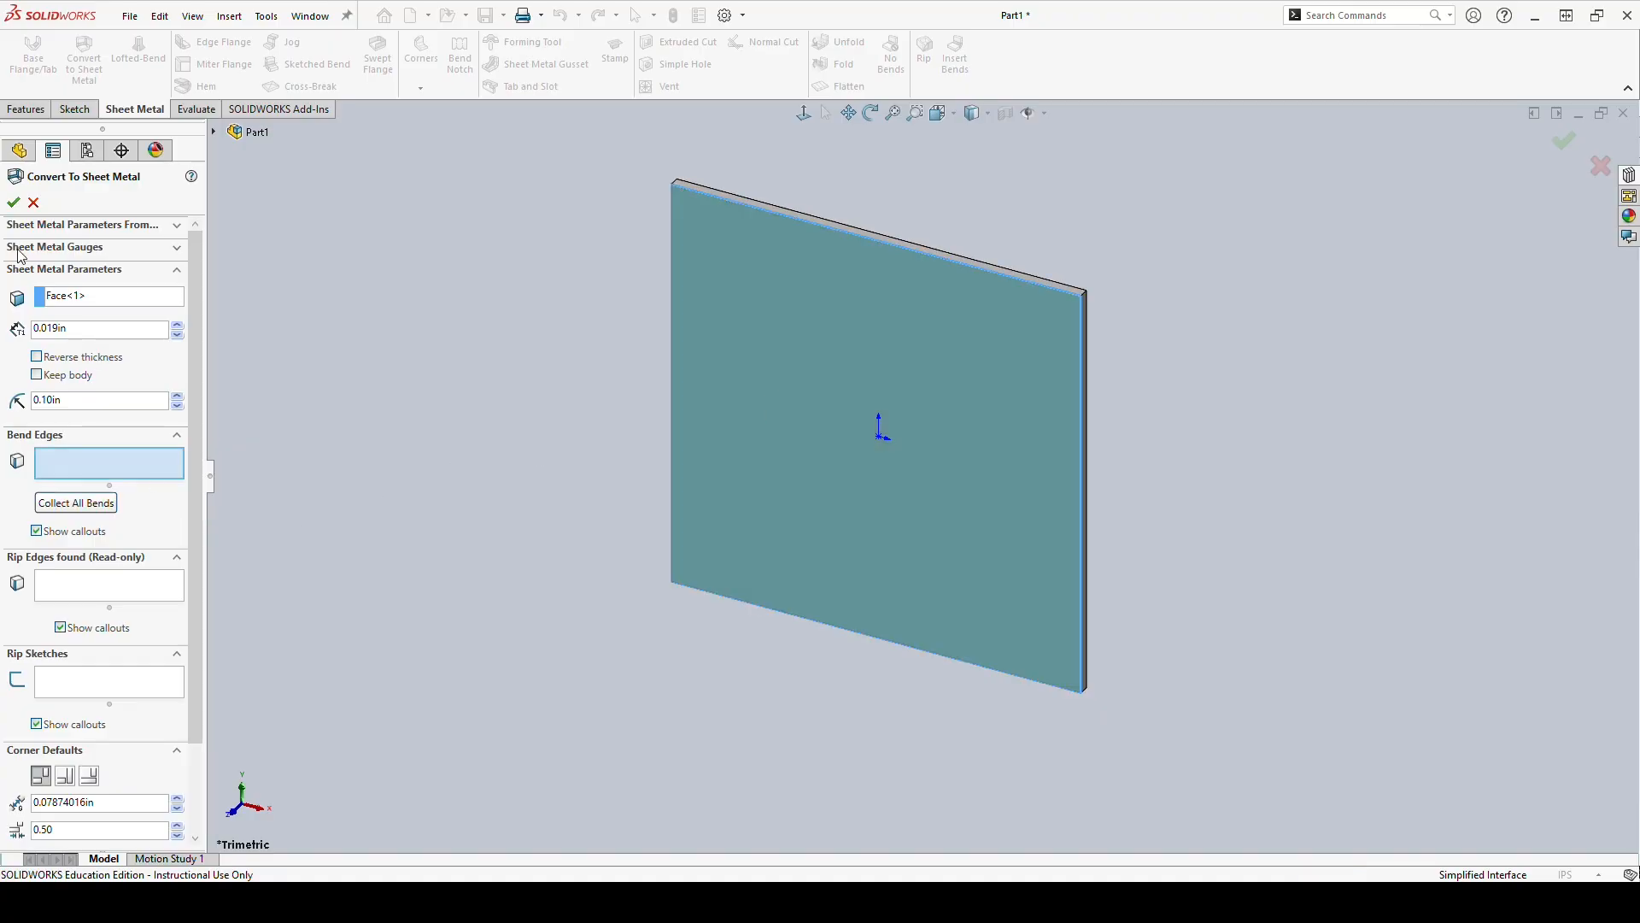
click(12, 201)
middle_drag(768, 494, 902, 405)
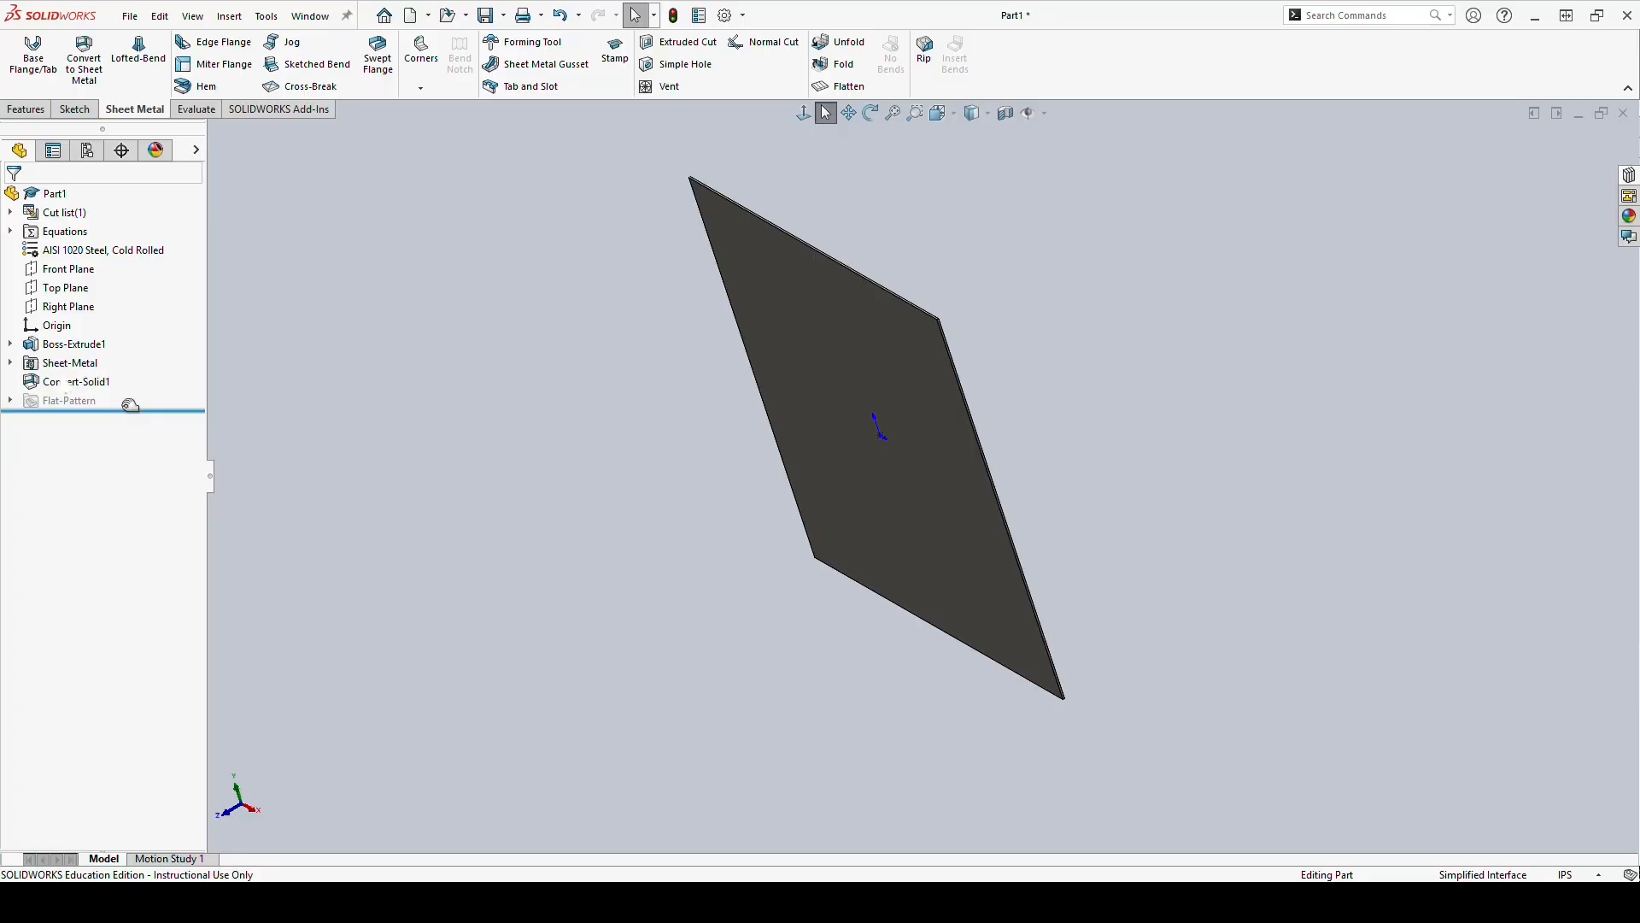
mouse_move(23, 370)
mouse_down()
mouse_move(79, 379)
mouse_move(77, 352)
mouse_move(84, 390)
mouse_up()
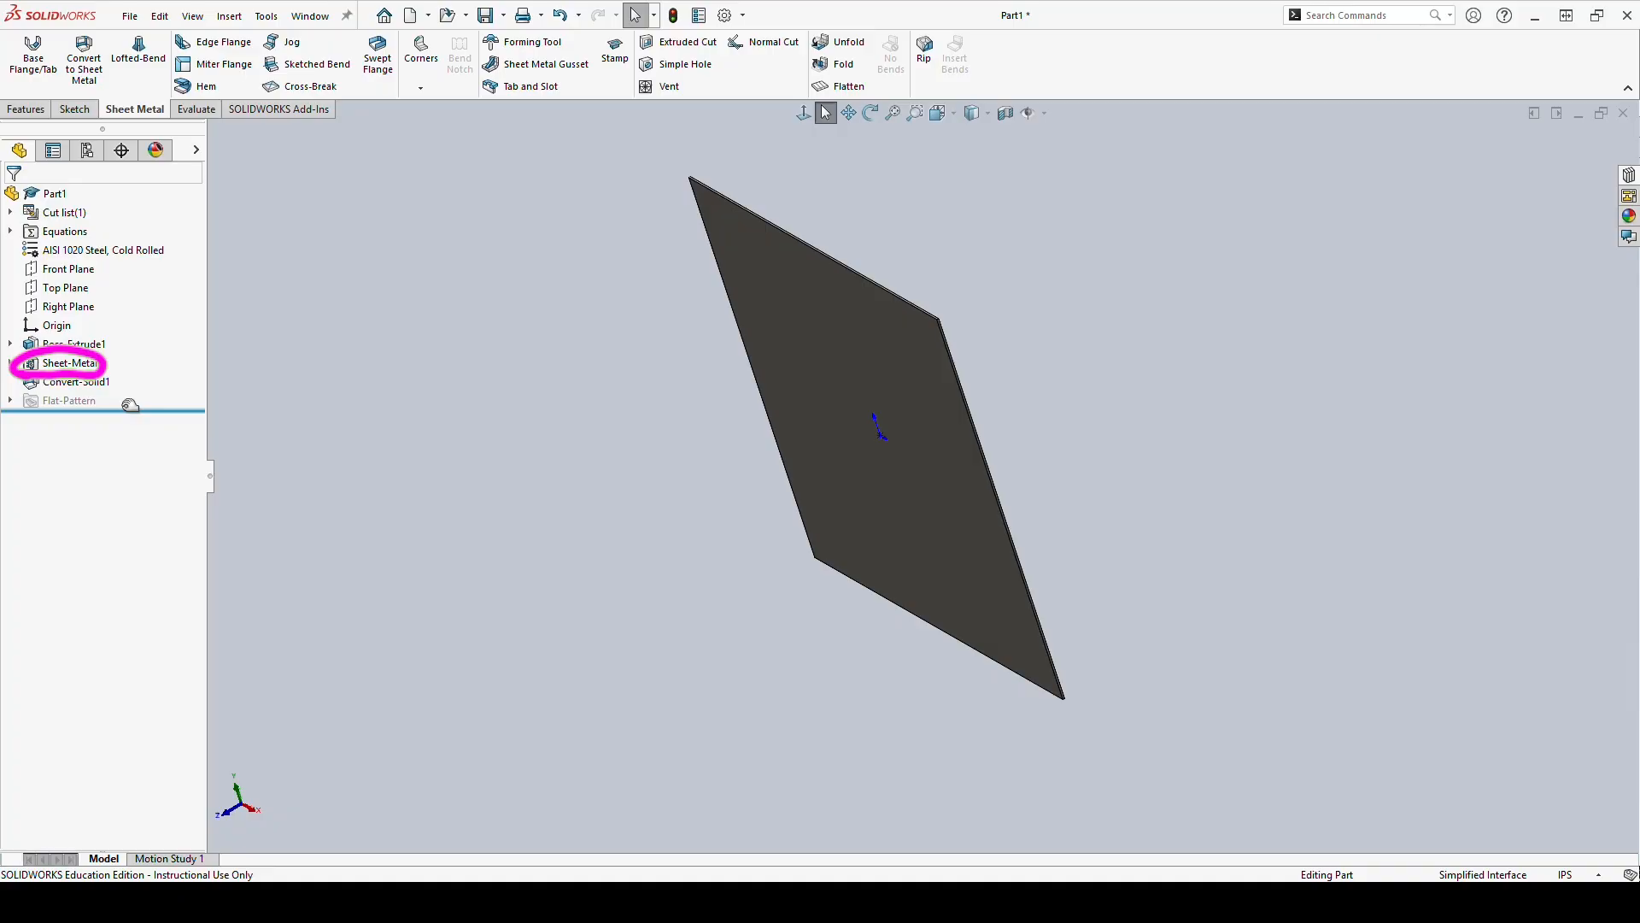
key(e)
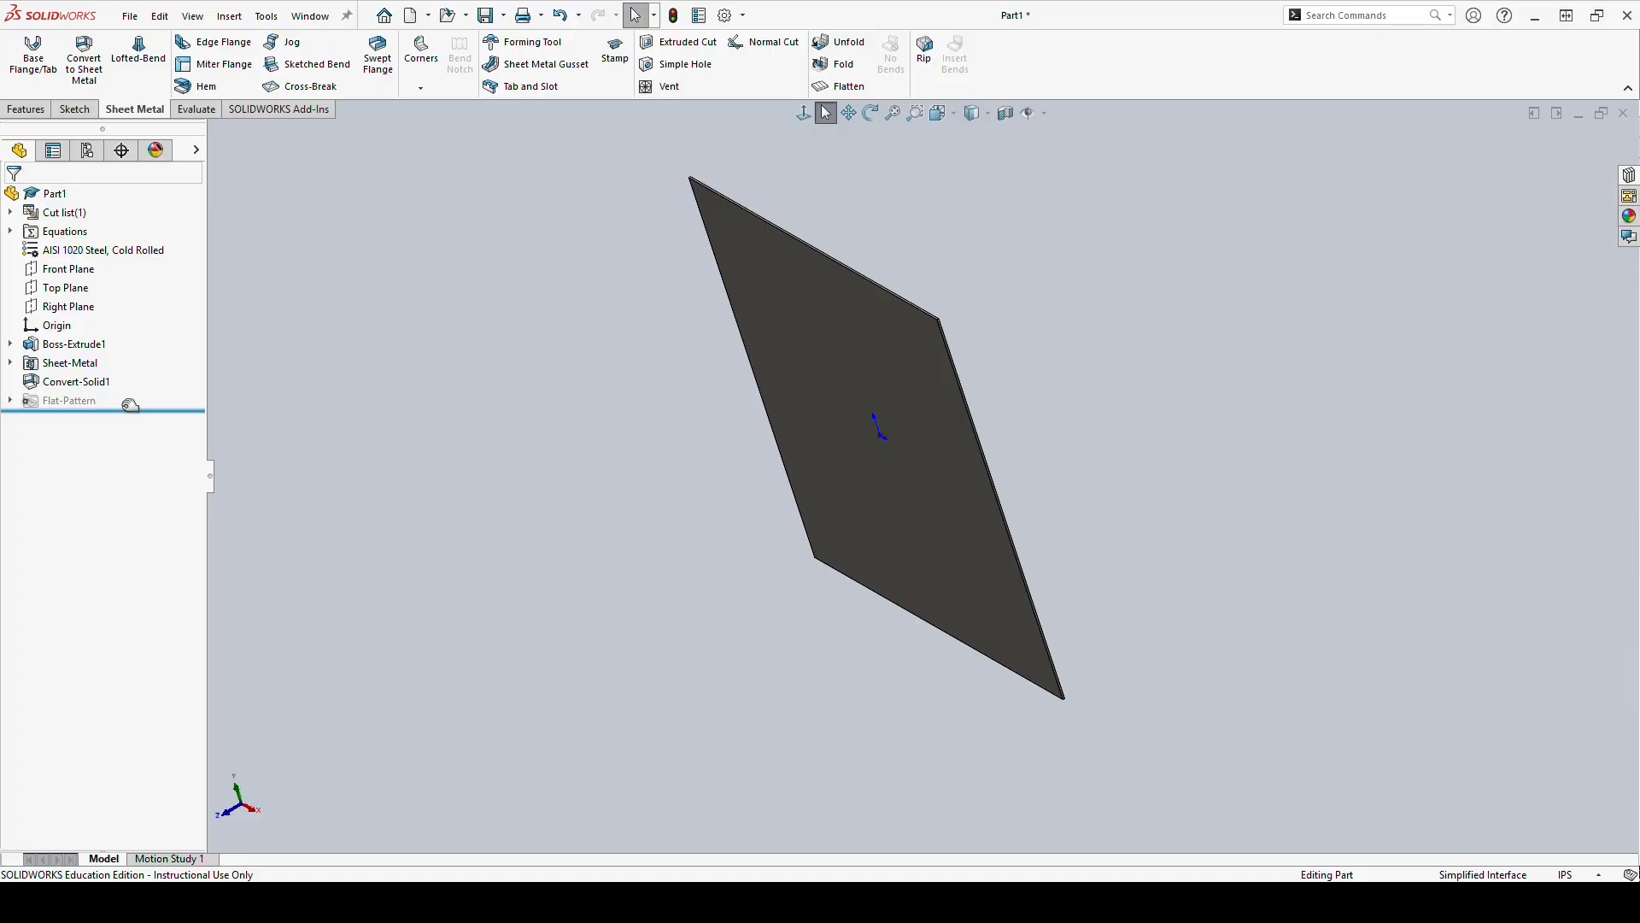
drag(24, 393, 111, 400)
mouse_move(117, 101)
mouse_down()
mouse_move(62, 34)
mouse_move(79, 108)
mouse_up()
mouse_move(104, 363)
mouse_down()
mouse_move(127, 389)
mouse_move(104, 398)
mouse_up()
key(Escape)
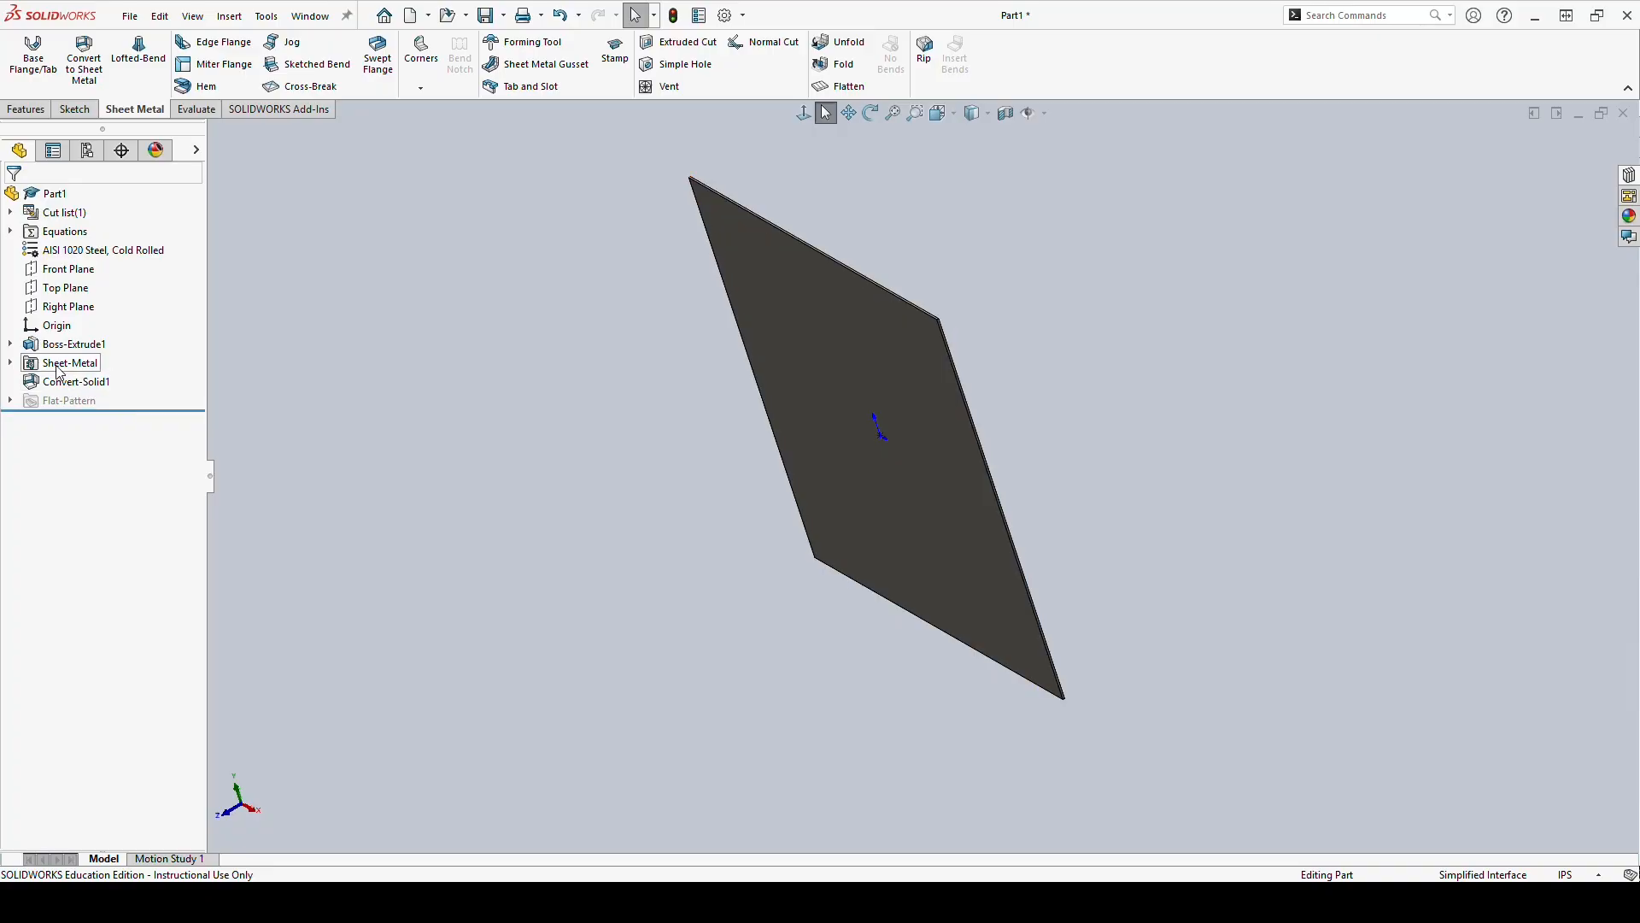
middle_drag(484, 390, 719, 340)
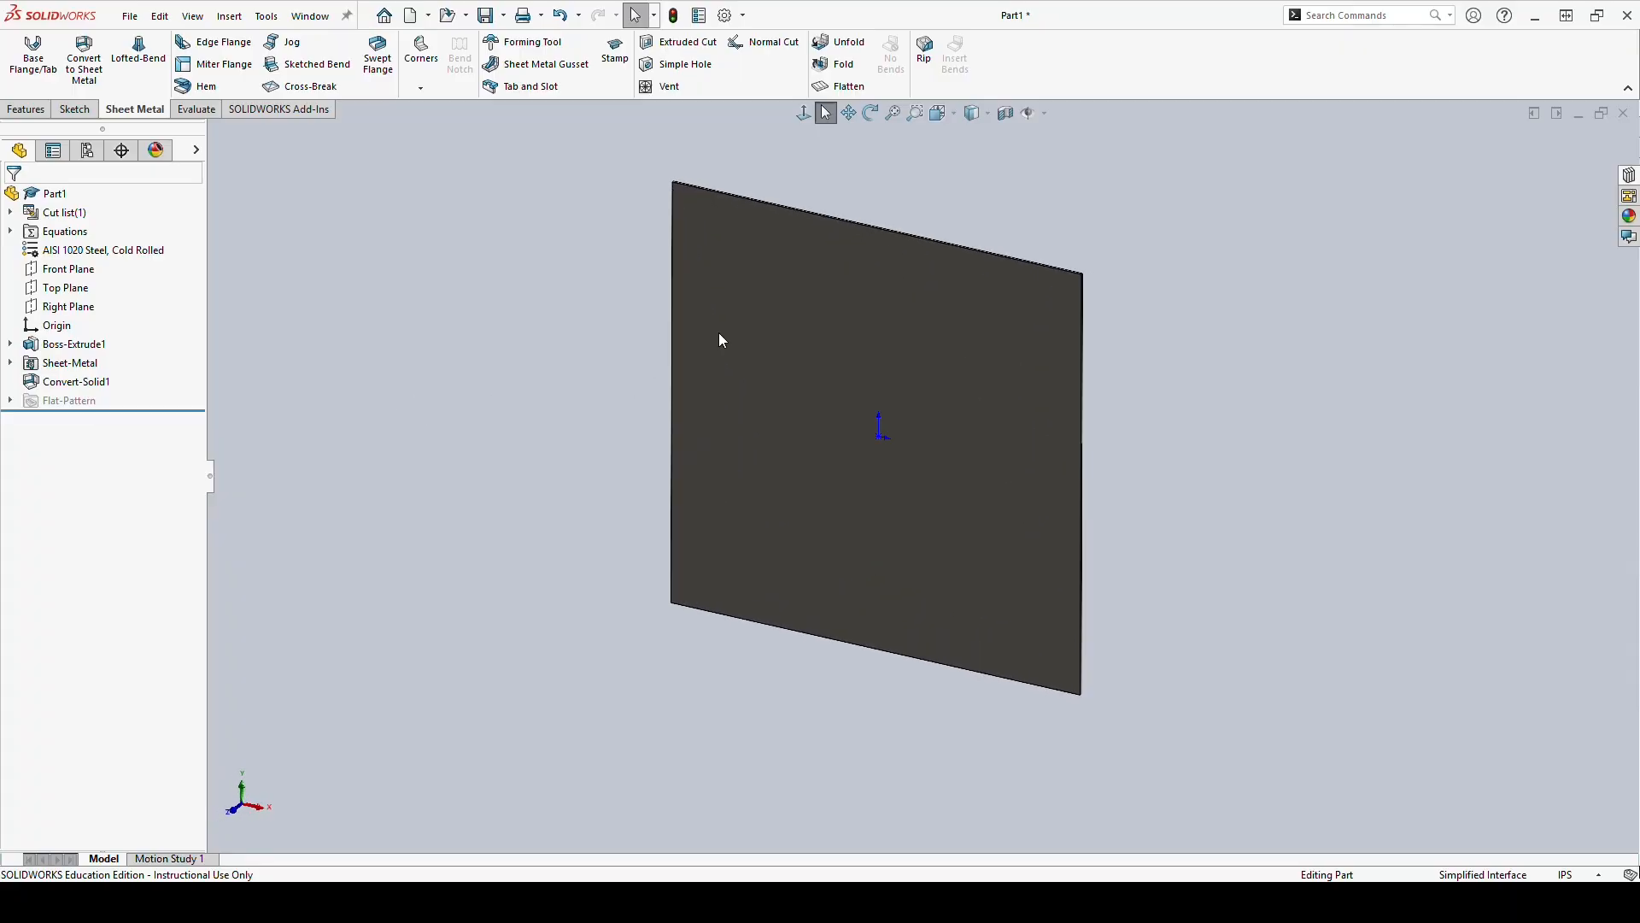
Edit the Convert-Solid1 feature to keep the original body.
click(83, 383)
click(104, 343)
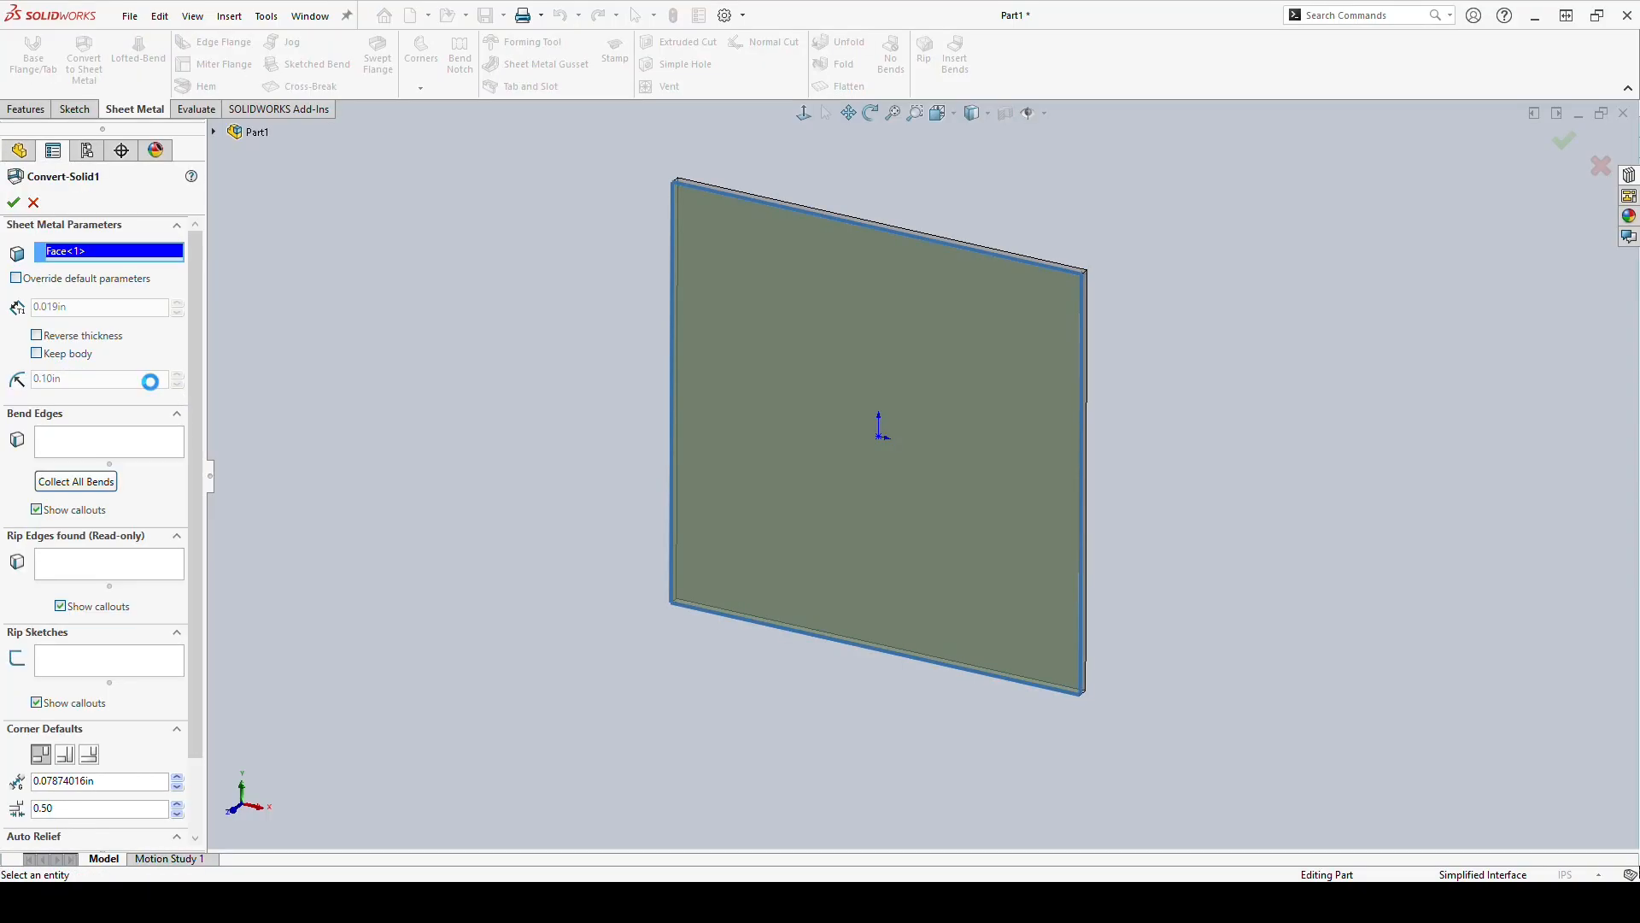
click(61, 353)
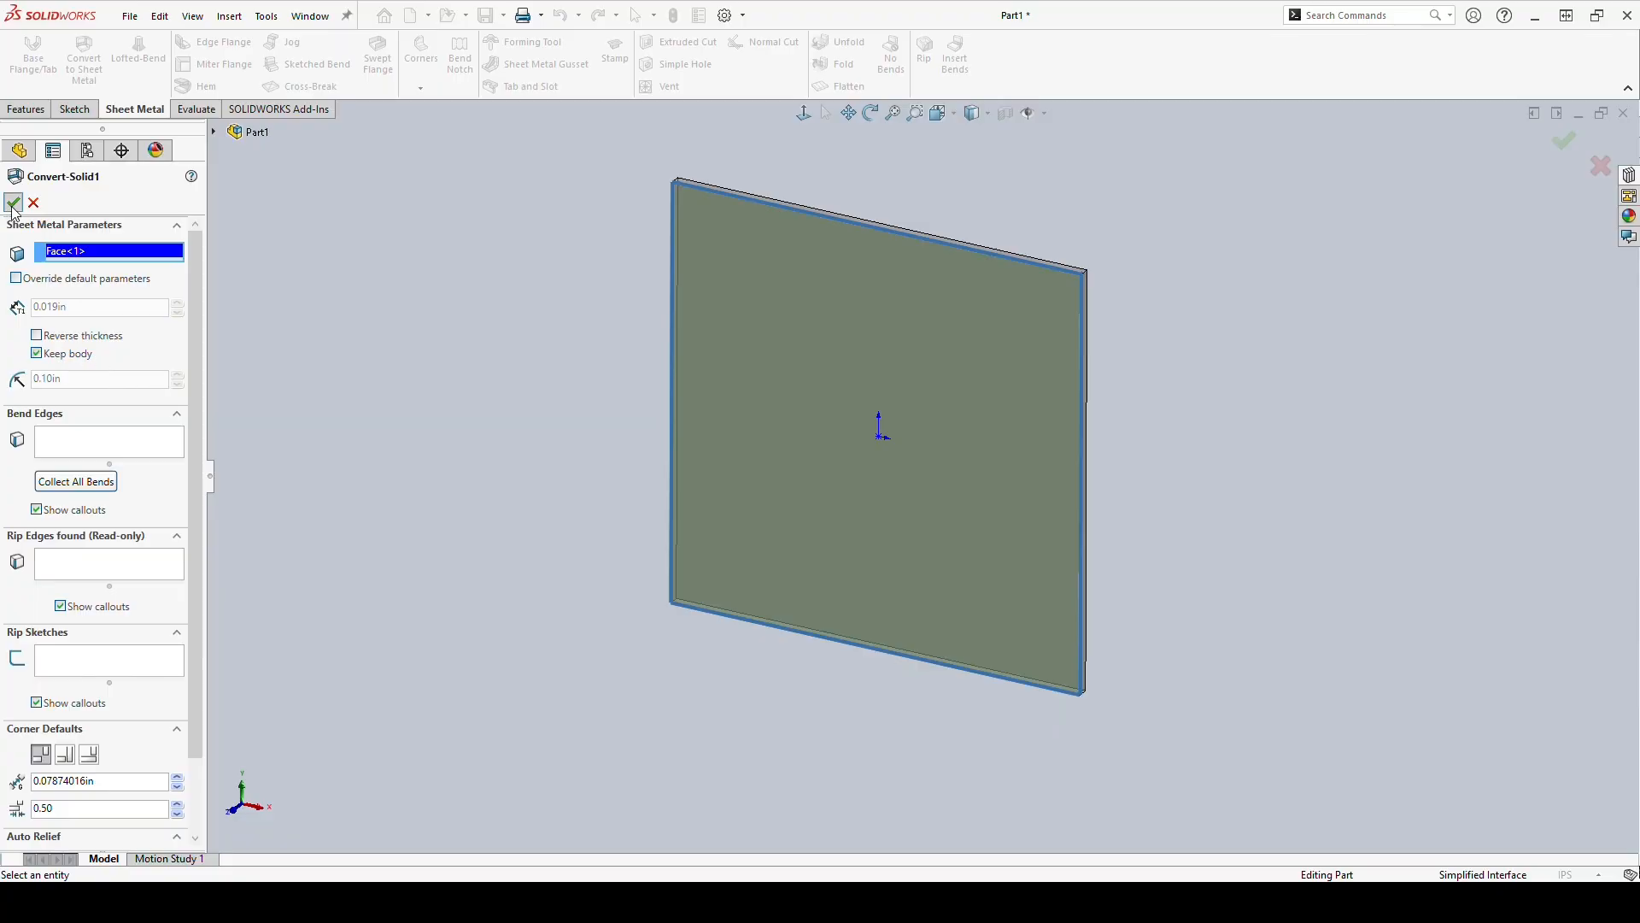
mouse_move(149, 357)
mouse_down()
mouse_move(95, 357)
mouse_move(109, 366)
mouse_up()
click(13, 202)
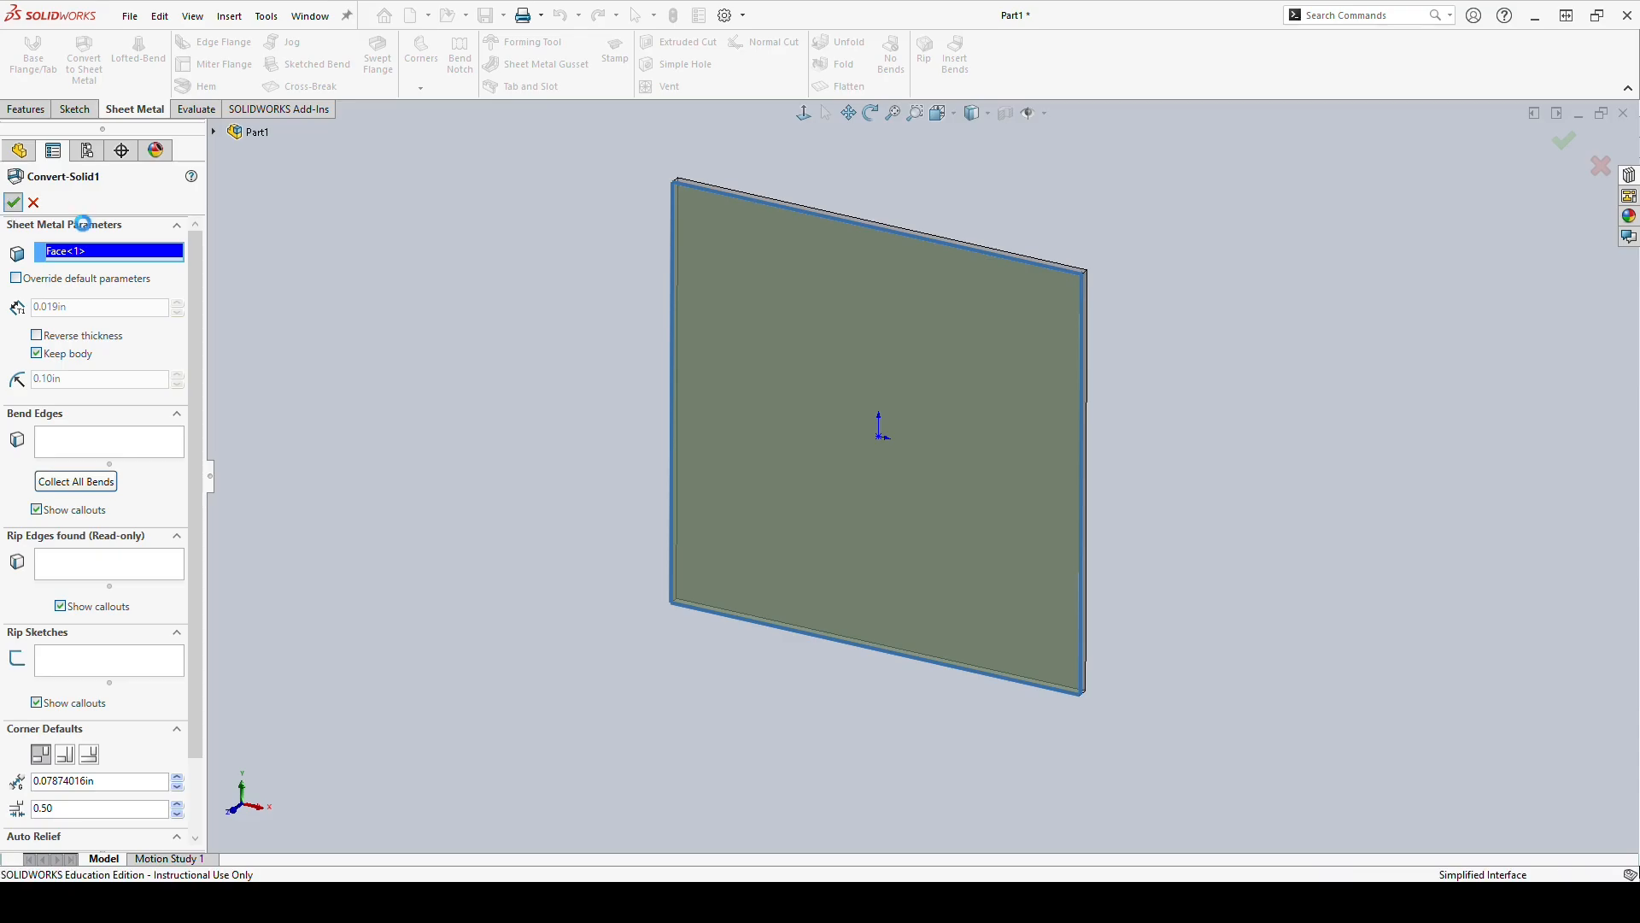
Examine the kept solid body behind the thin sheet and the separate bodies in the cut list.
middle_drag(1091, 458, 1031, 463)
scroll(1031, 463, down, 5)
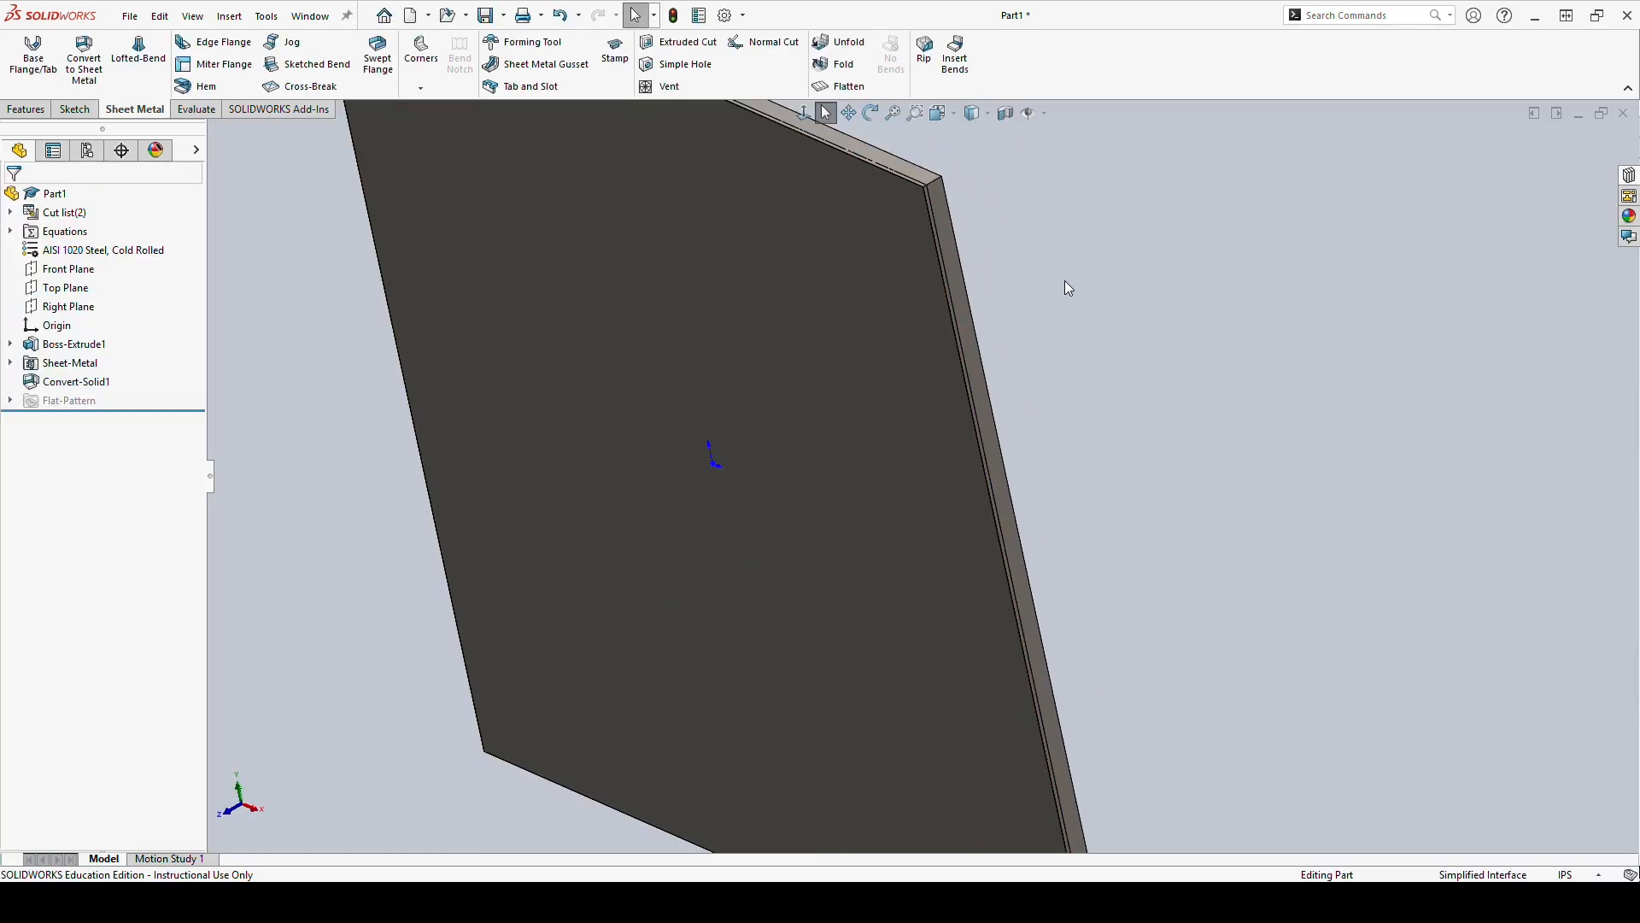
click(930, 239)
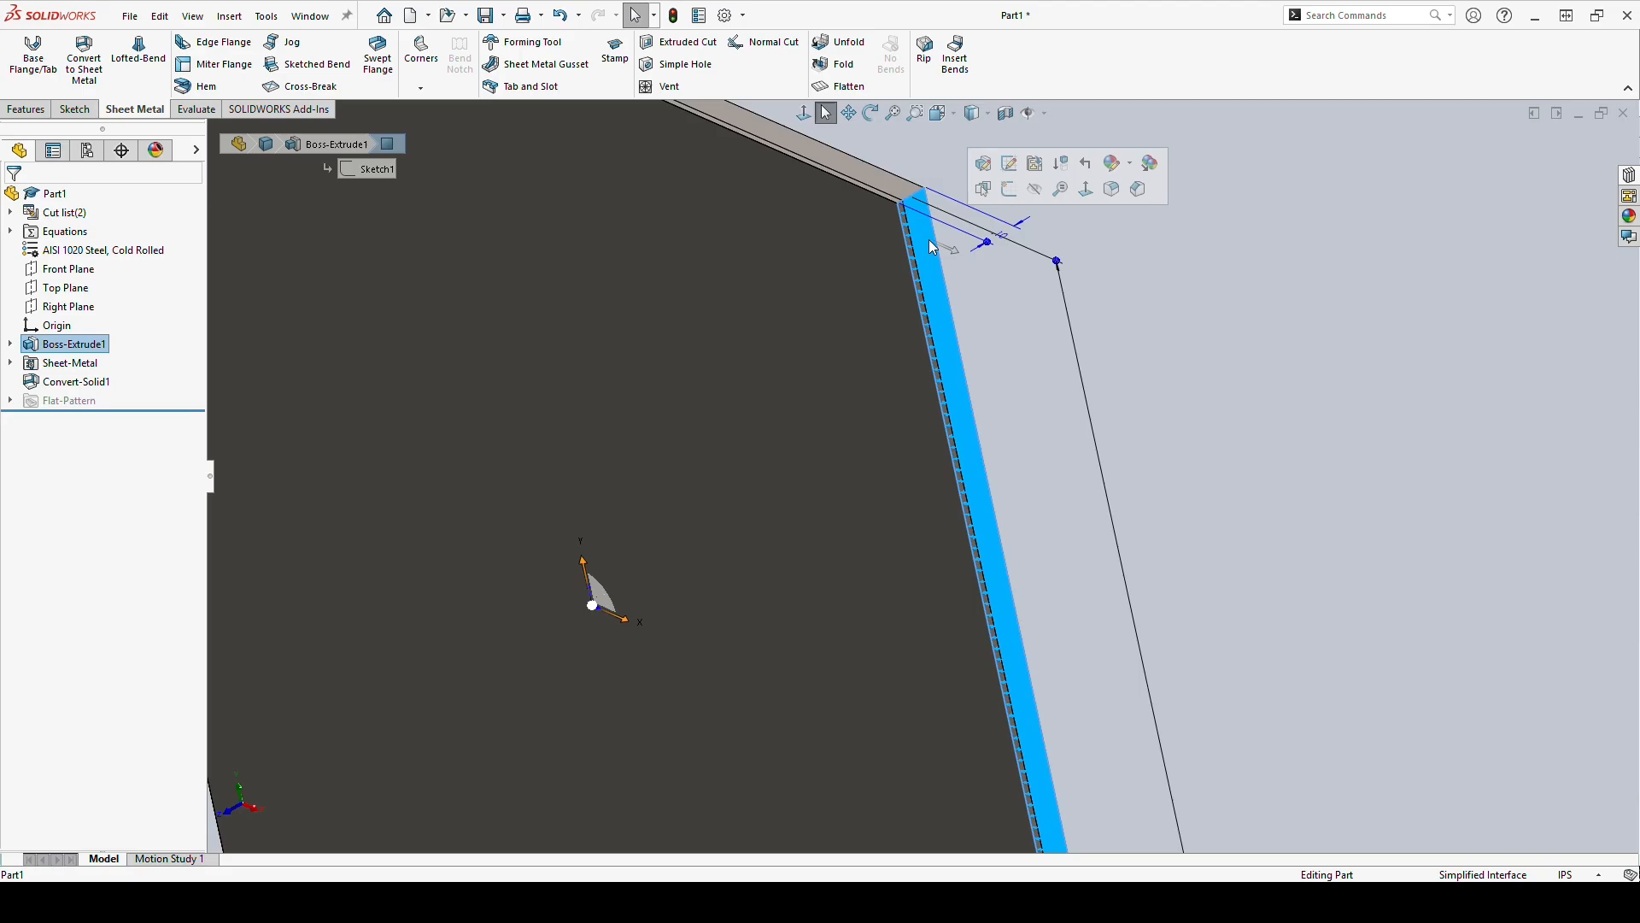
click(888, 280)
click(1018, 289)
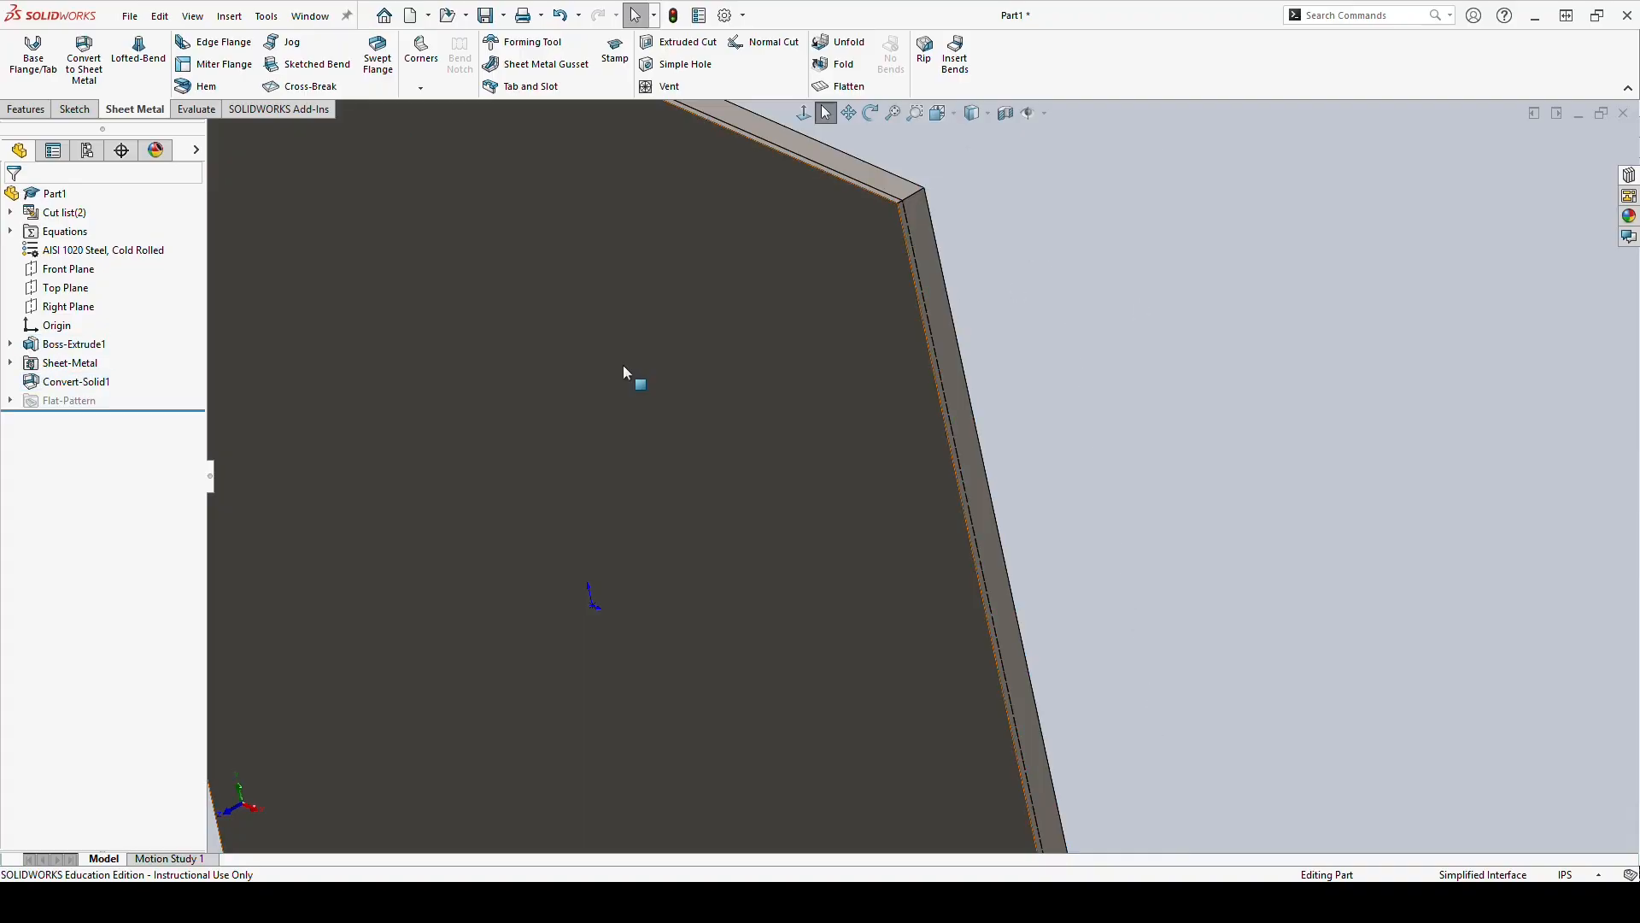
click(9, 212)
click(85, 232)
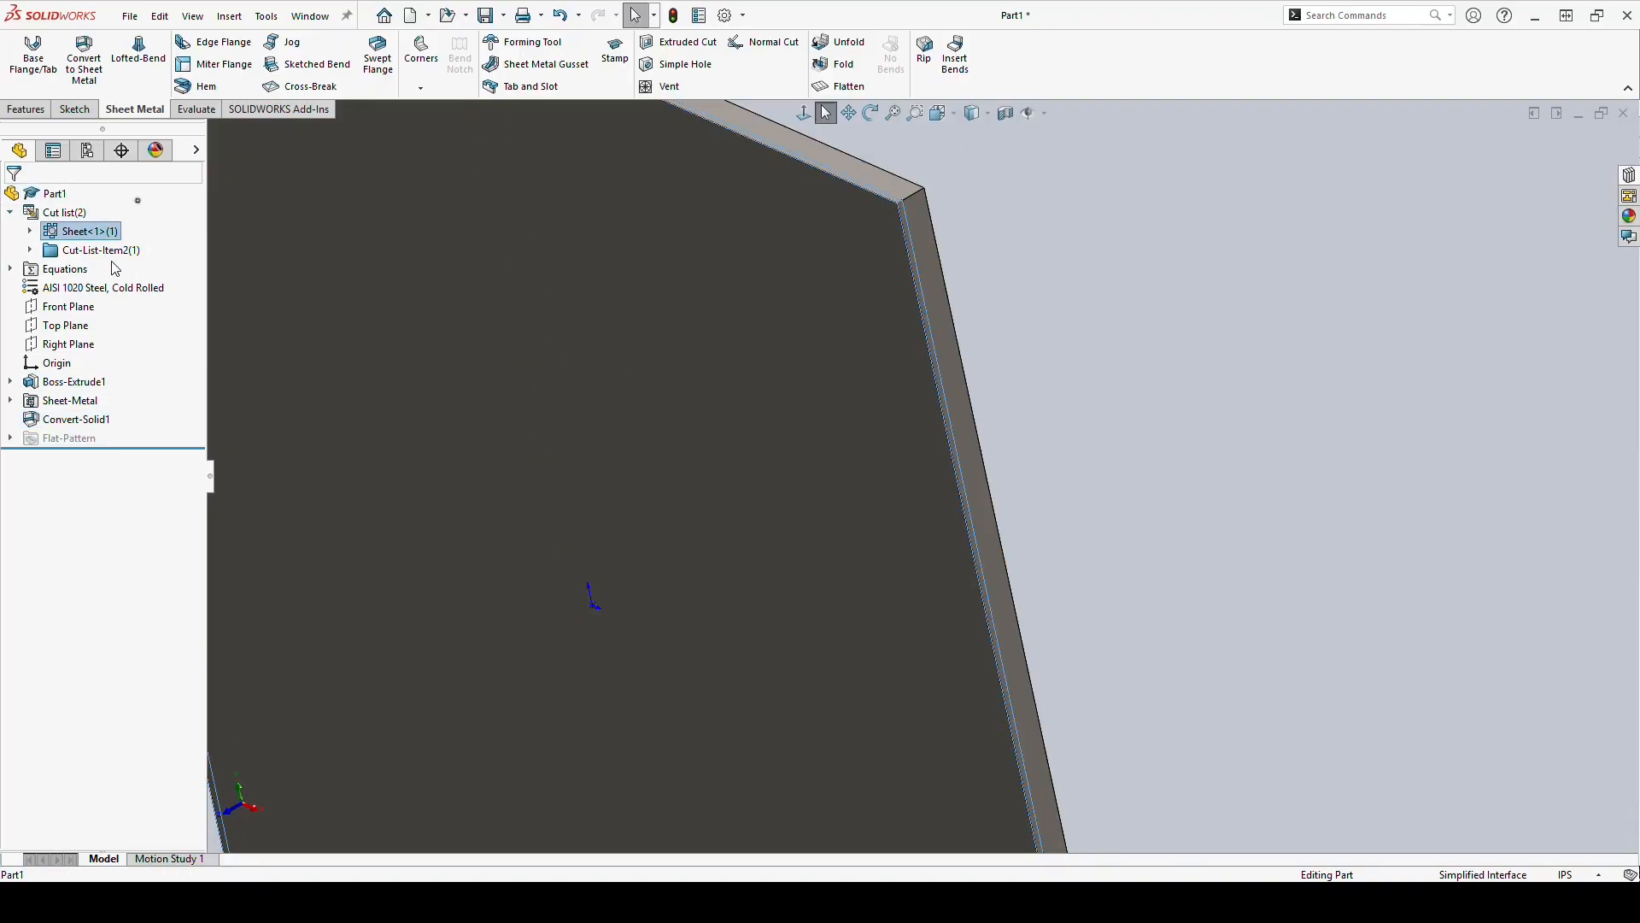
Edit the Convert-Solid1 feature to turn off keeping the original body.
mouse_move(115, 445)
mouse_down()
mouse_move(120, 372)
mouse_move(119, 446)
mouse_up()
click(92, 416)
click(112, 357)
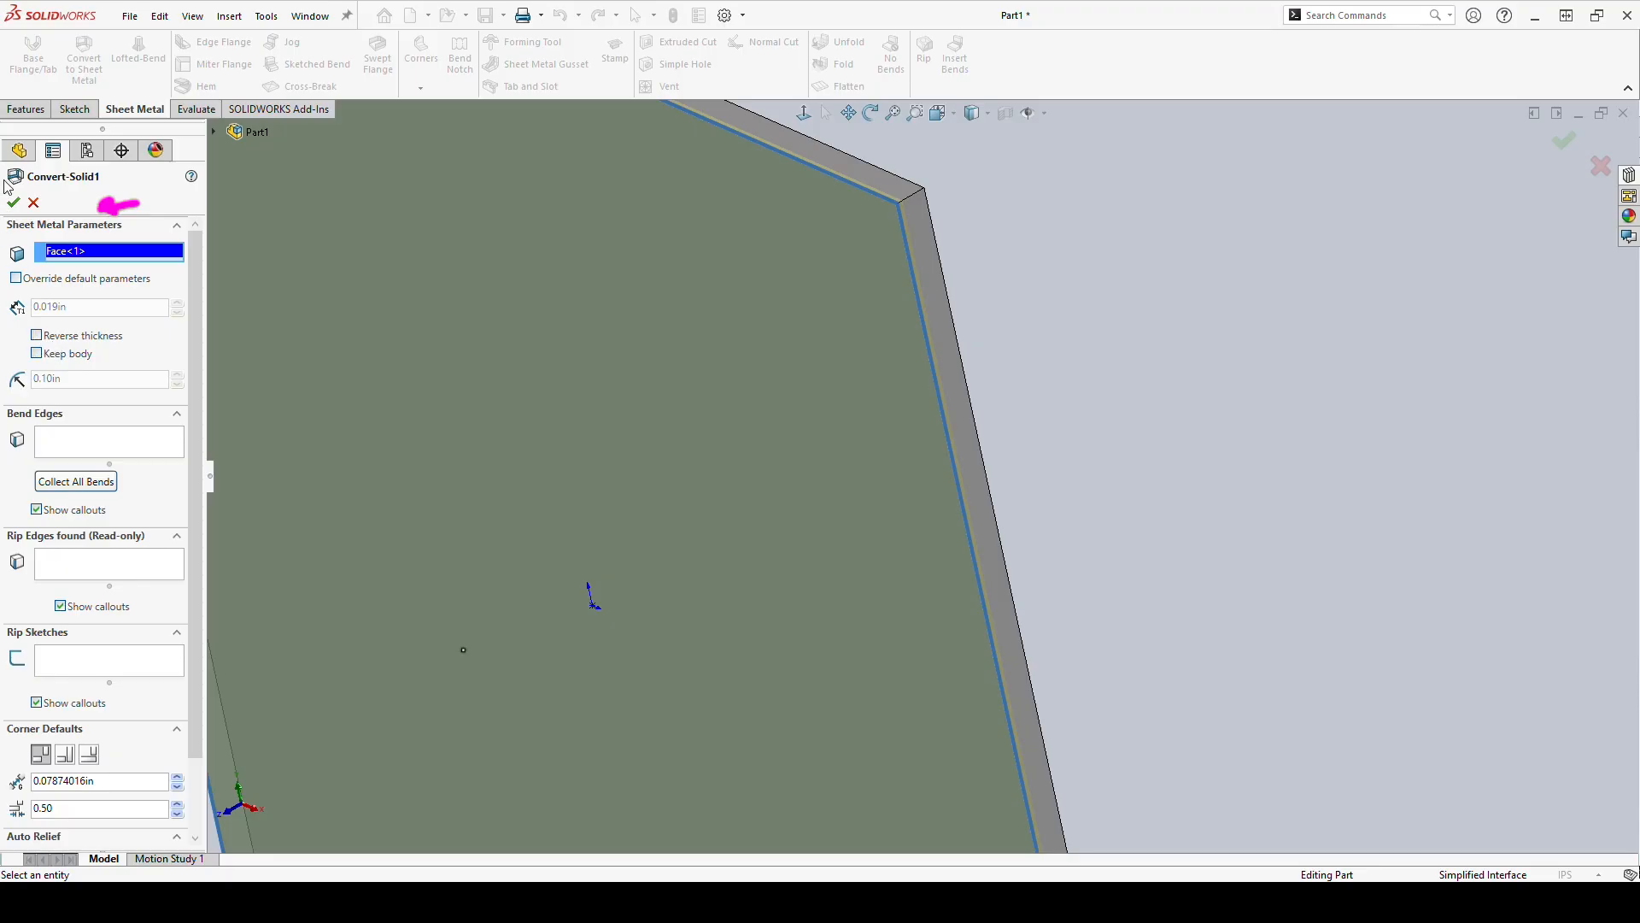
click(13, 203)
mouse_move(135, 428)
mouse_down()
mouse_move(151, 378)
mouse_move(152, 435)
mouse_up()
scroll(1061, 397, up, 2)
middle_drag(831, 489, 882, 443)
scroll(737, 504, up, 2)
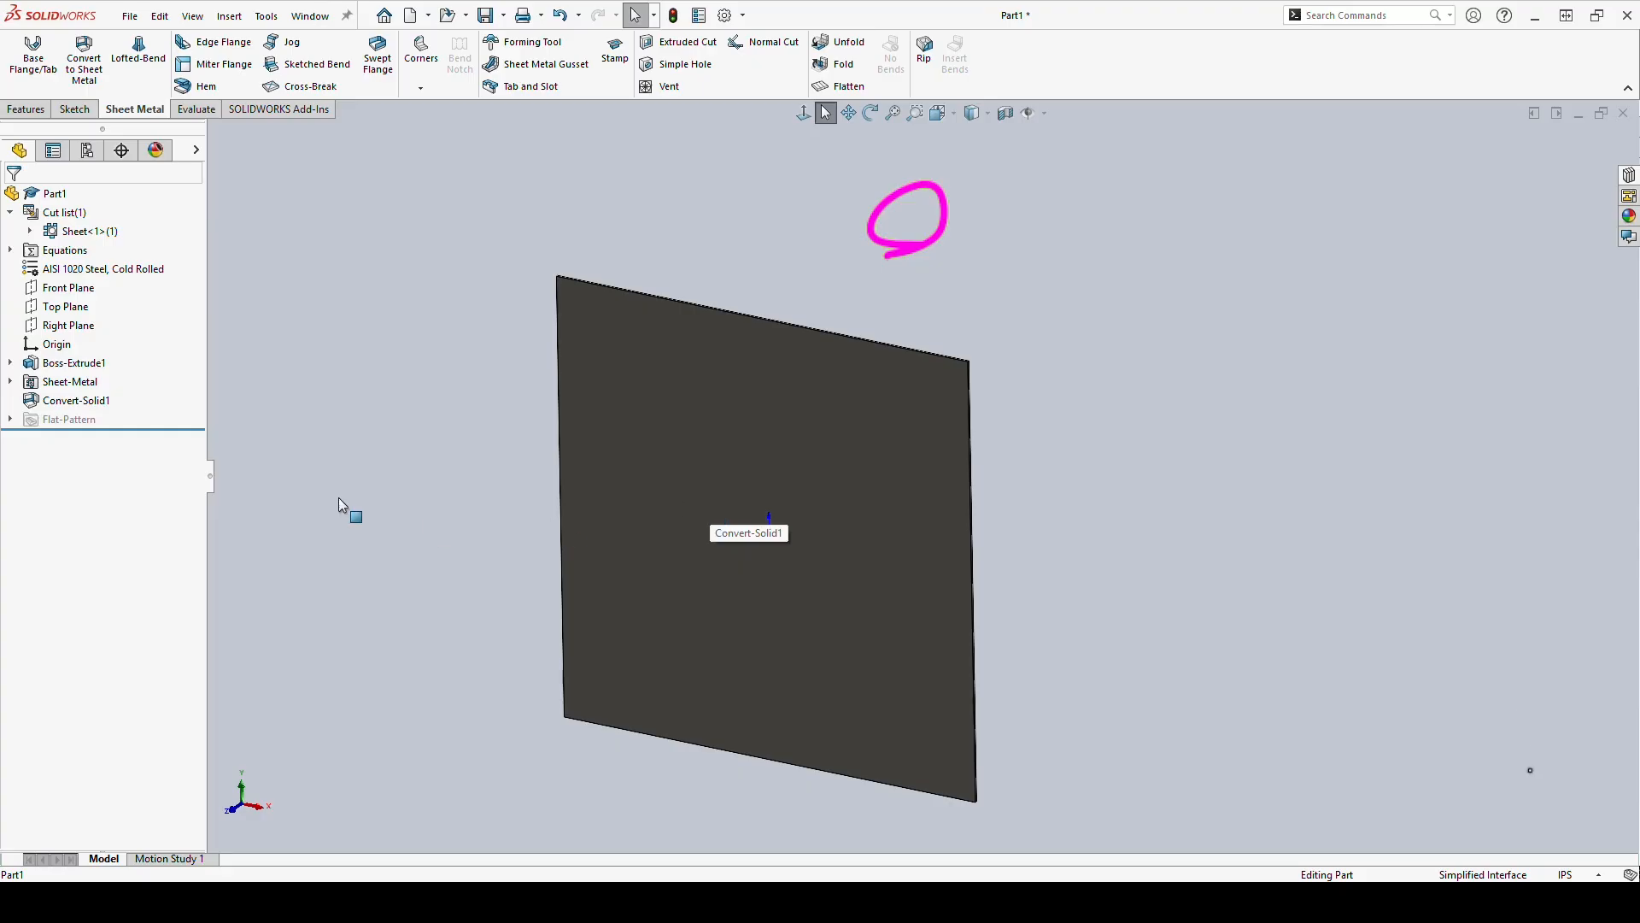
Delete the Sheet-Metal, Convert-Solid1 and Flat-Pattern features from the part.
click(86, 420)
shift+click(66, 383)
right_click(67, 382)
click(114, 414)
click(912, 448)
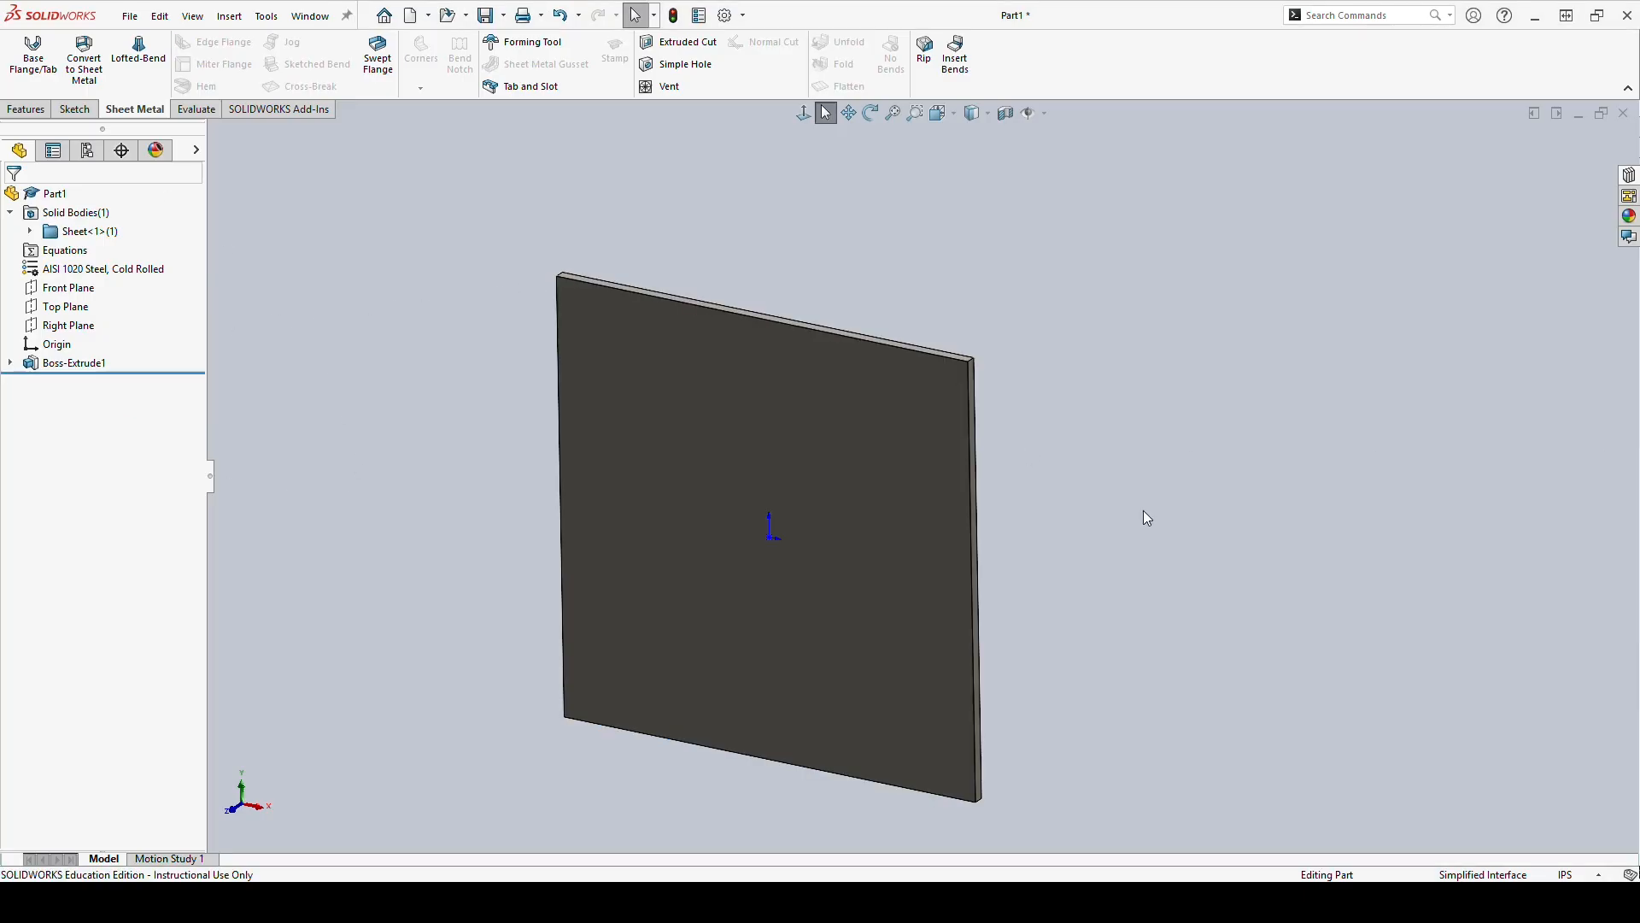
Set the depth of Boss-Extrude1 to 4 in.
click(70, 363)
click(92, 323)
text(4)
key(Return)
click(12, 198)
scroll(741, 728, down, 2)
scroll(901, 479, up, 2)
scroll(1000, 332, down, 1)
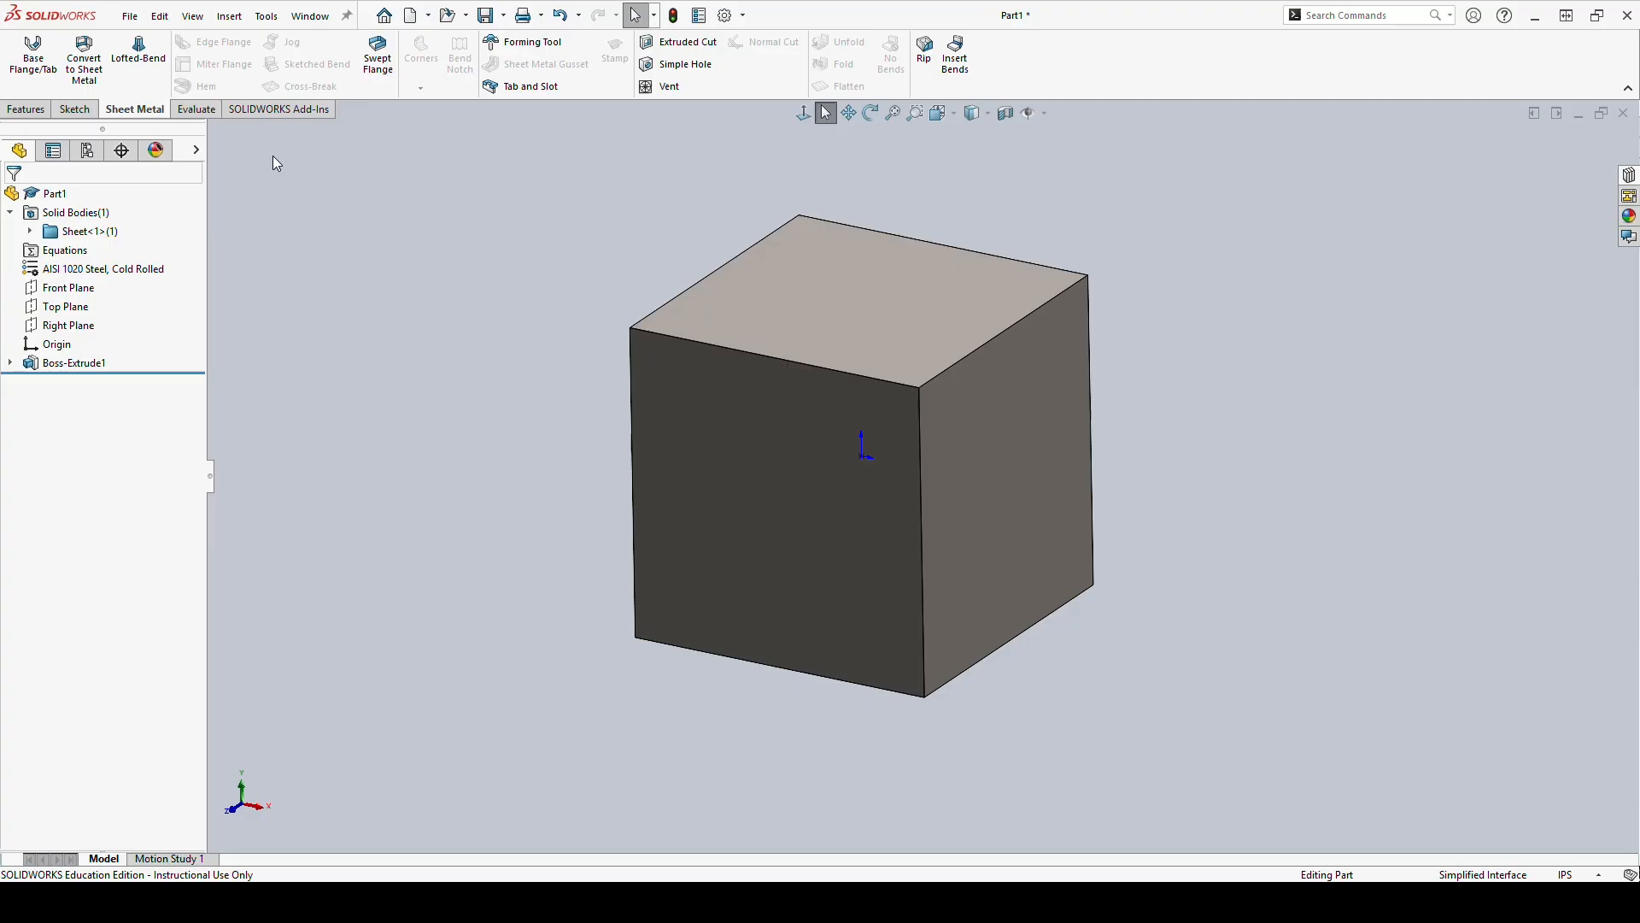
Set up a sheet metal conversion of the block with its front face fixed and that face's upper, right and lower edges as bends.
click(84, 60)
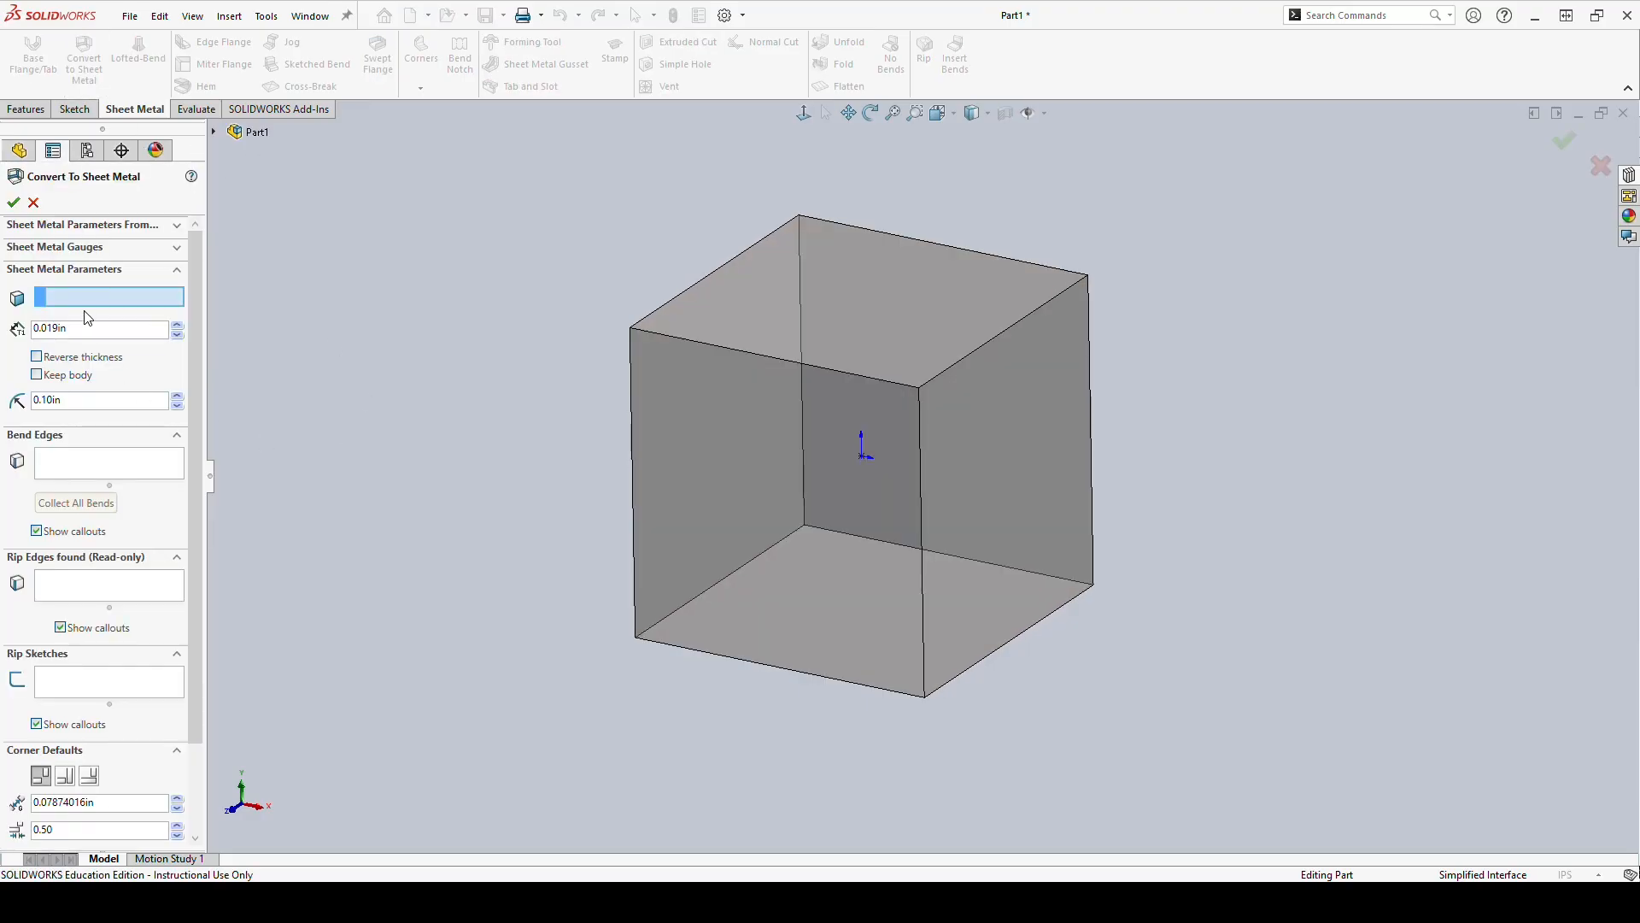
click(822, 541)
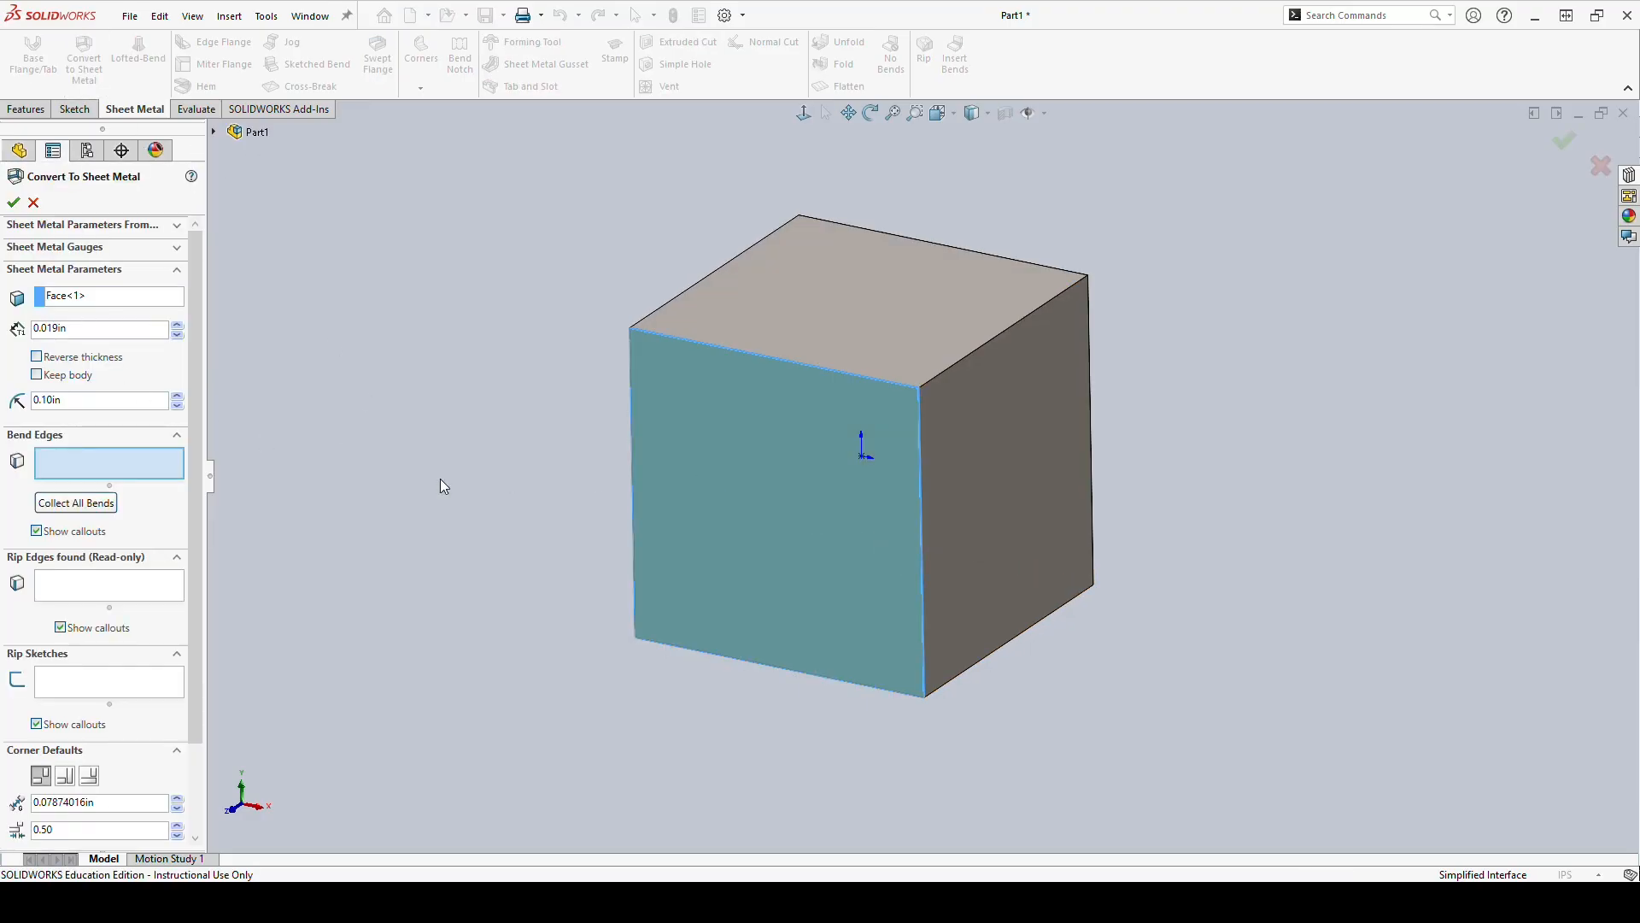
click(767, 357)
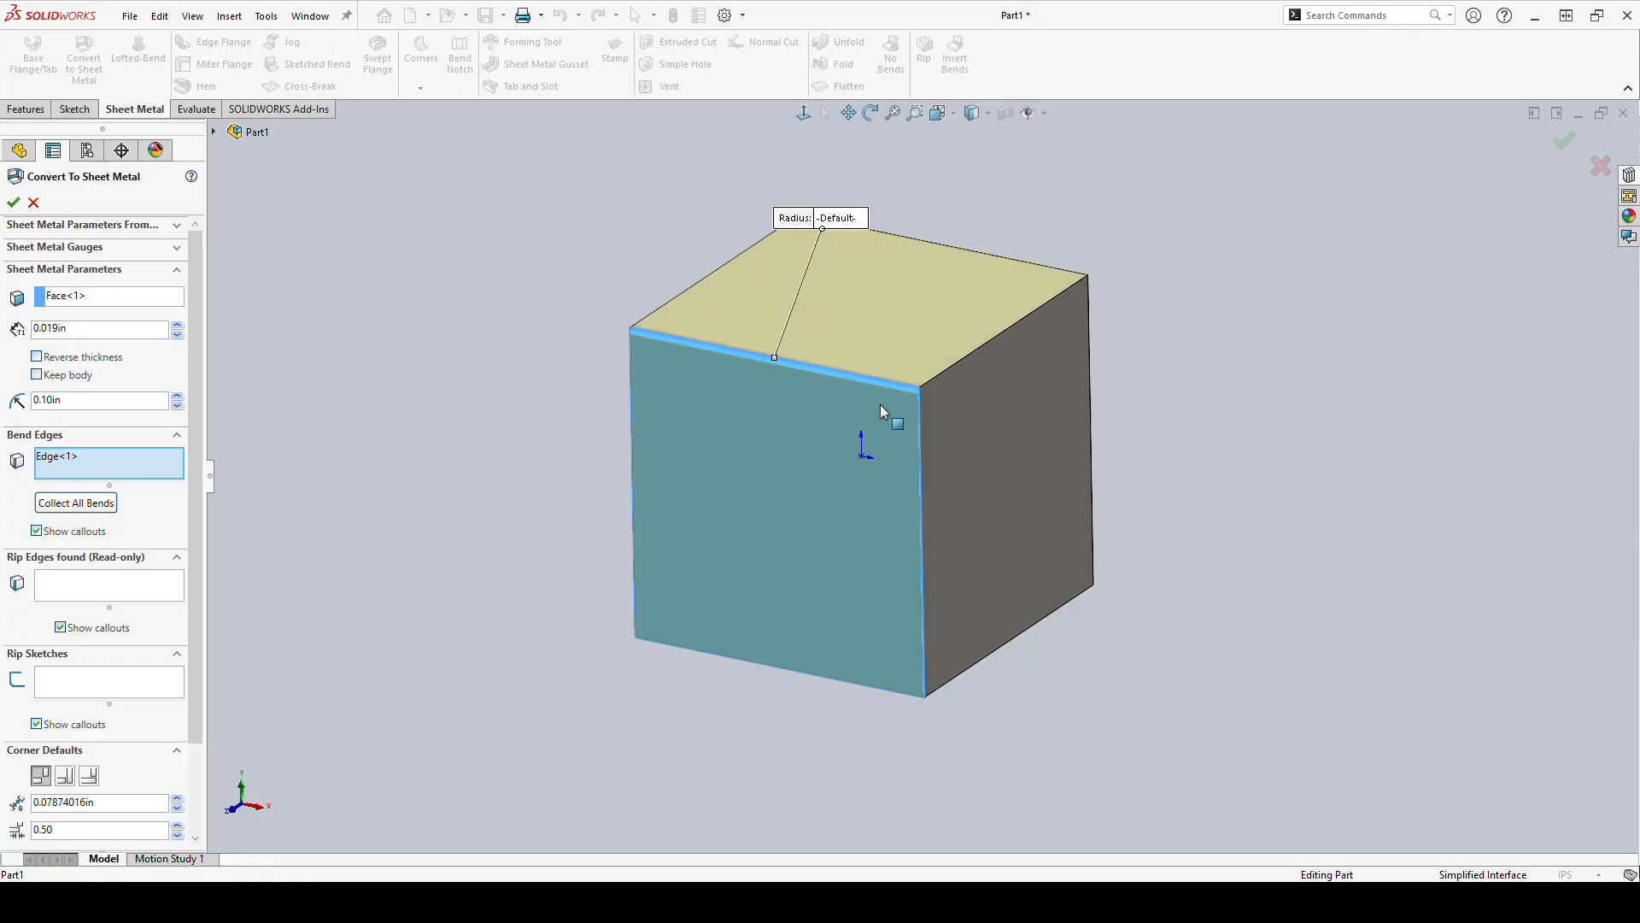
click(921, 468)
click(839, 683)
scroll(943, 453, down, 3)
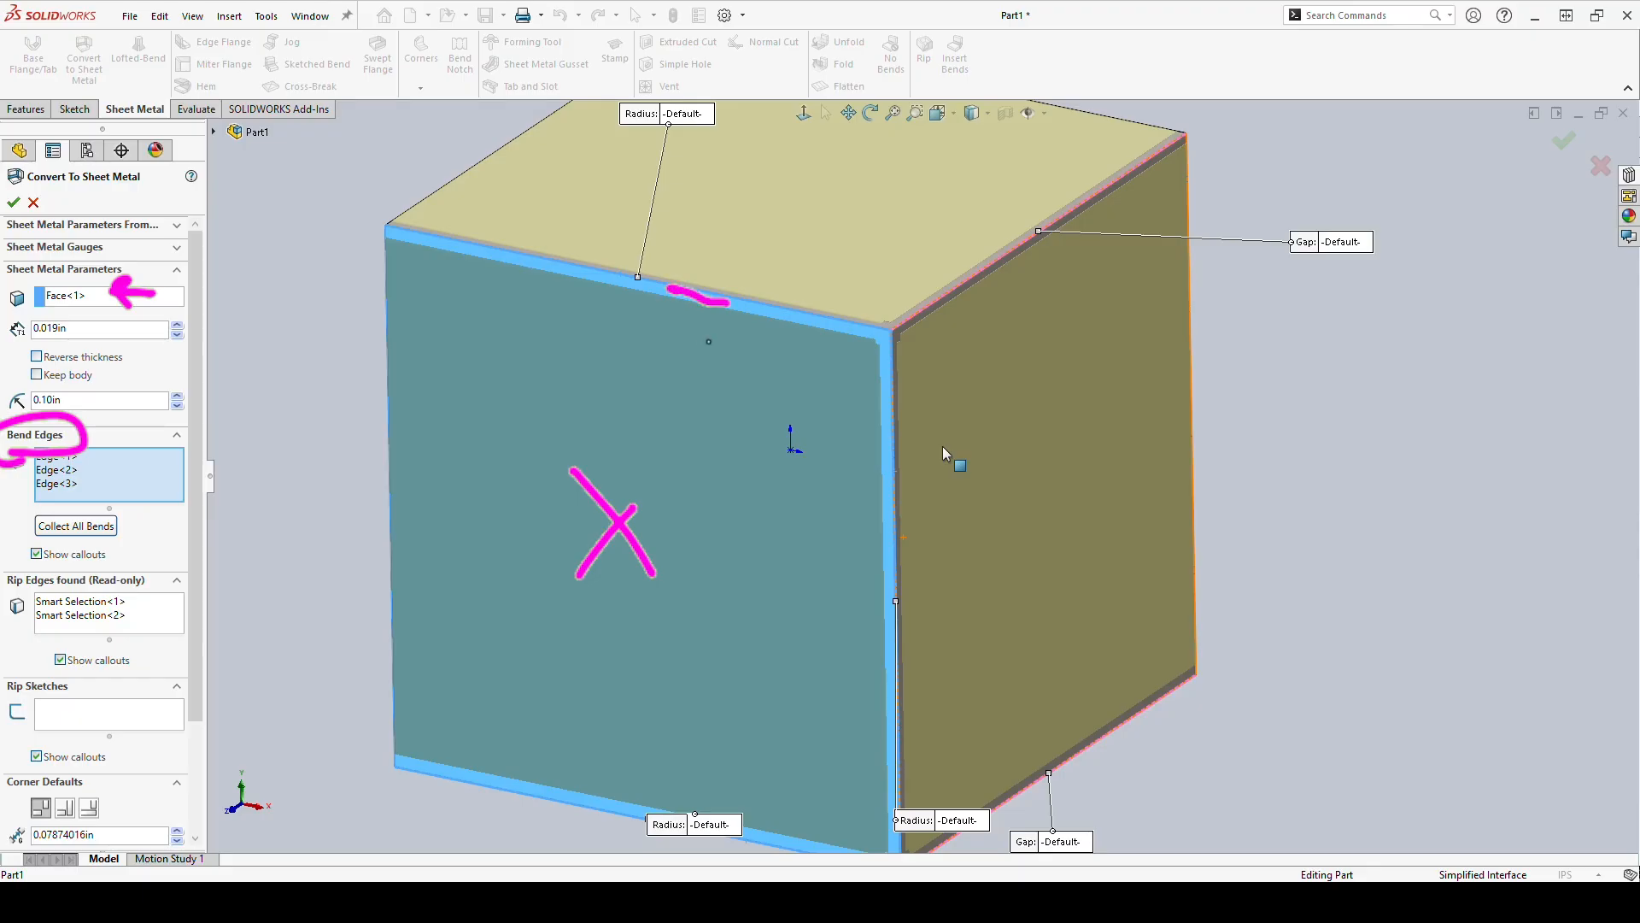
mouse_move(655, 318)
mouse_down()
mouse_move(683, 301)
mouse_move(688, 319)
mouse_up()
drag(685, 333, 702, 320)
drag(691, 253, 714, 287)
drag(717, 269, 732, 301)
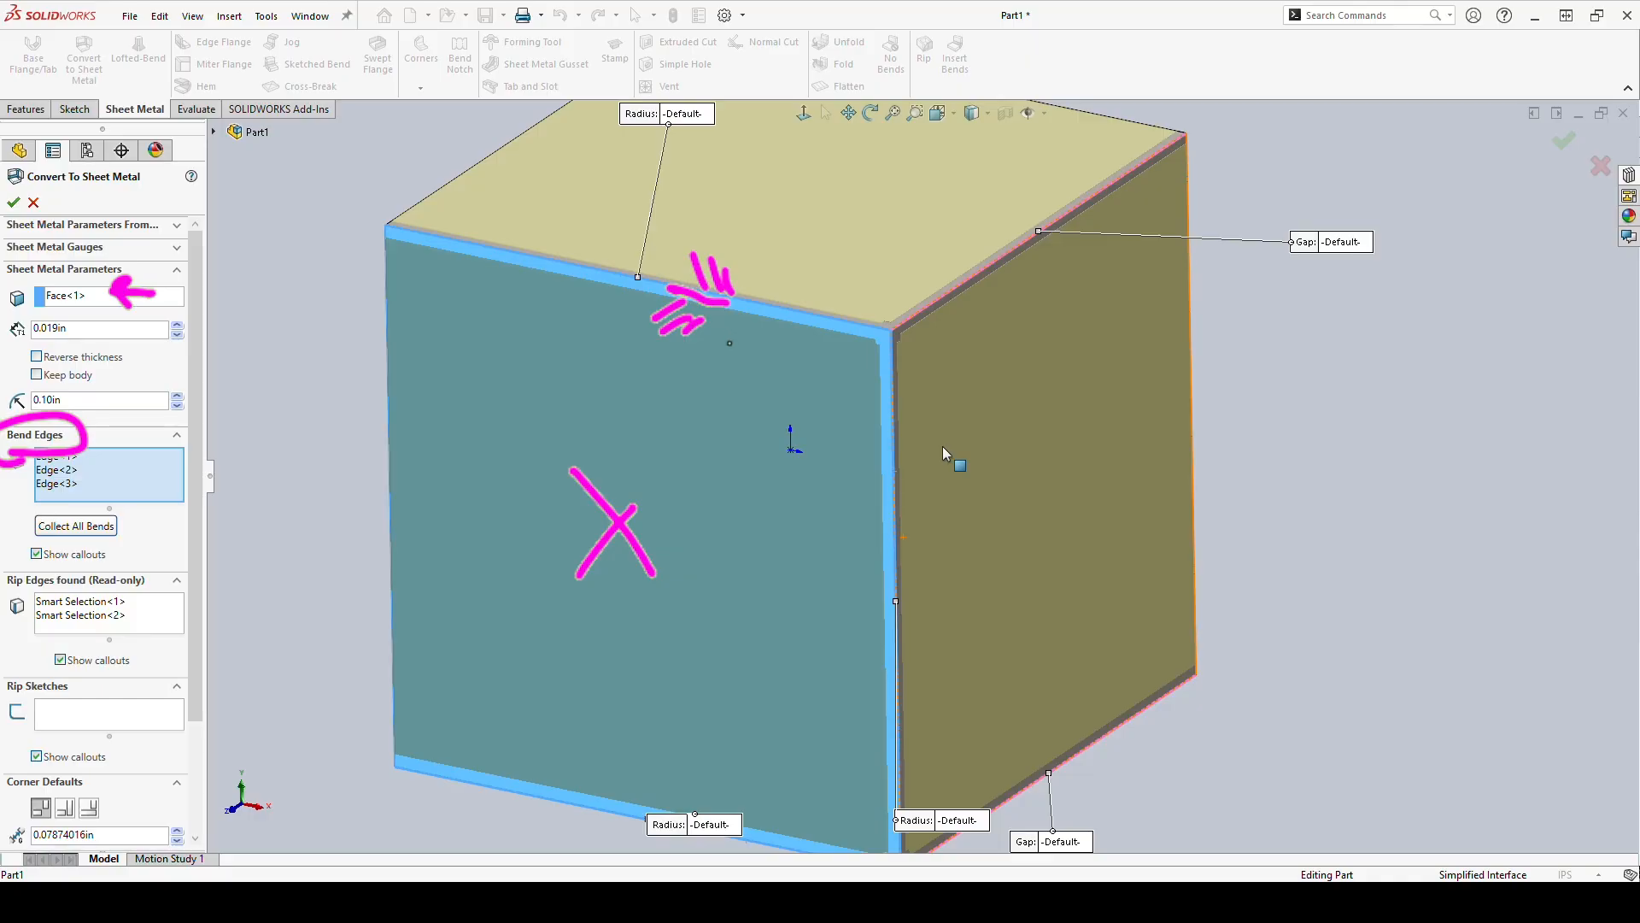
mouse_move(733, 373)
mouse_down()
mouse_move(741, 312)
mouse_move(808, 280)
mouse_move(736, 339)
mouse_move(738, 317)
mouse_move(781, 301)
mouse_up()
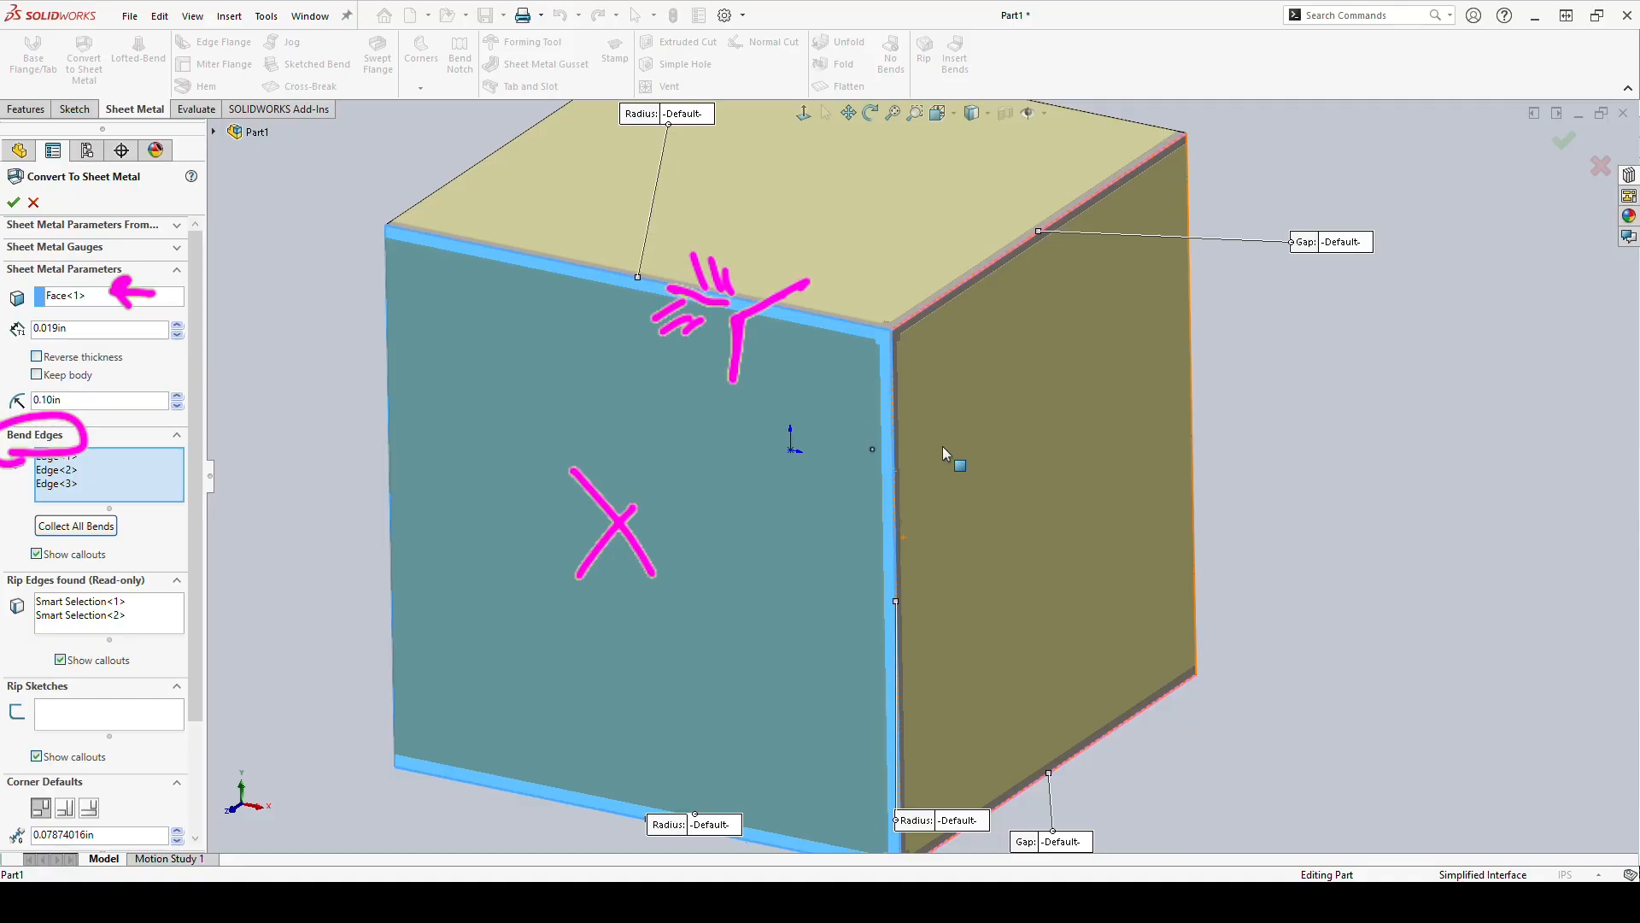
drag(887, 418, 884, 533)
drag(877, 453, 854, 499)
drag(875, 497, 852, 516)
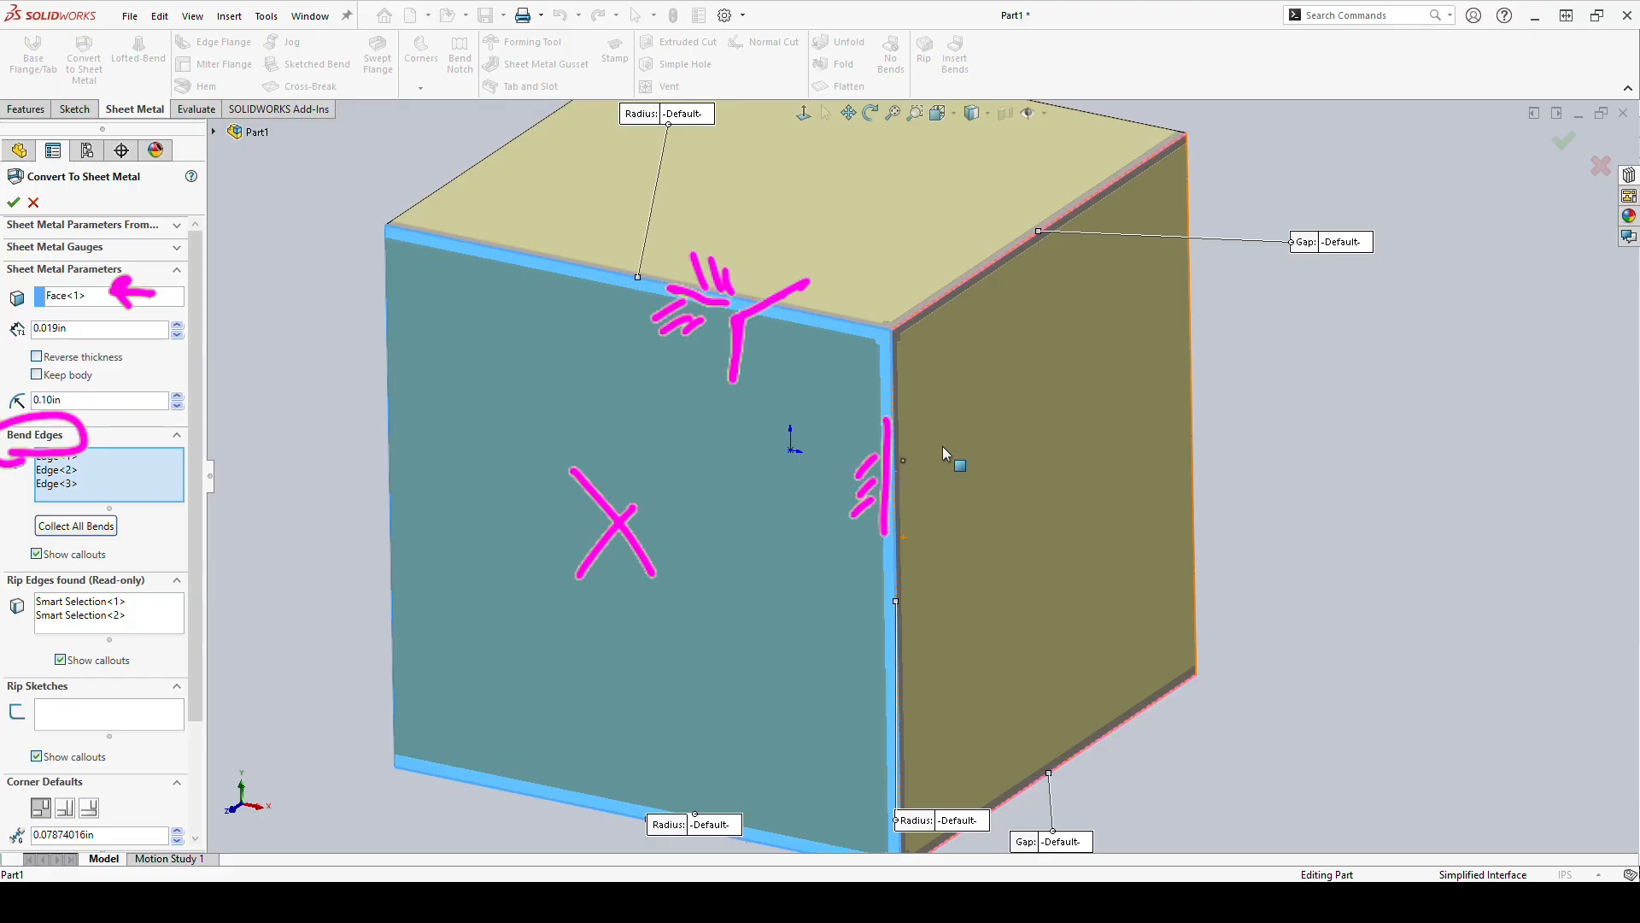
drag(903, 451, 917, 477)
drag(902, 475, 923, 526)
drag(815, 367, 862, 278)
mouse_move(837, 286)
mouse_down()
mouse_move(862, 277)
mouse_move(855, 299)
mouse_up()
drag(848, 424, 885, 449)
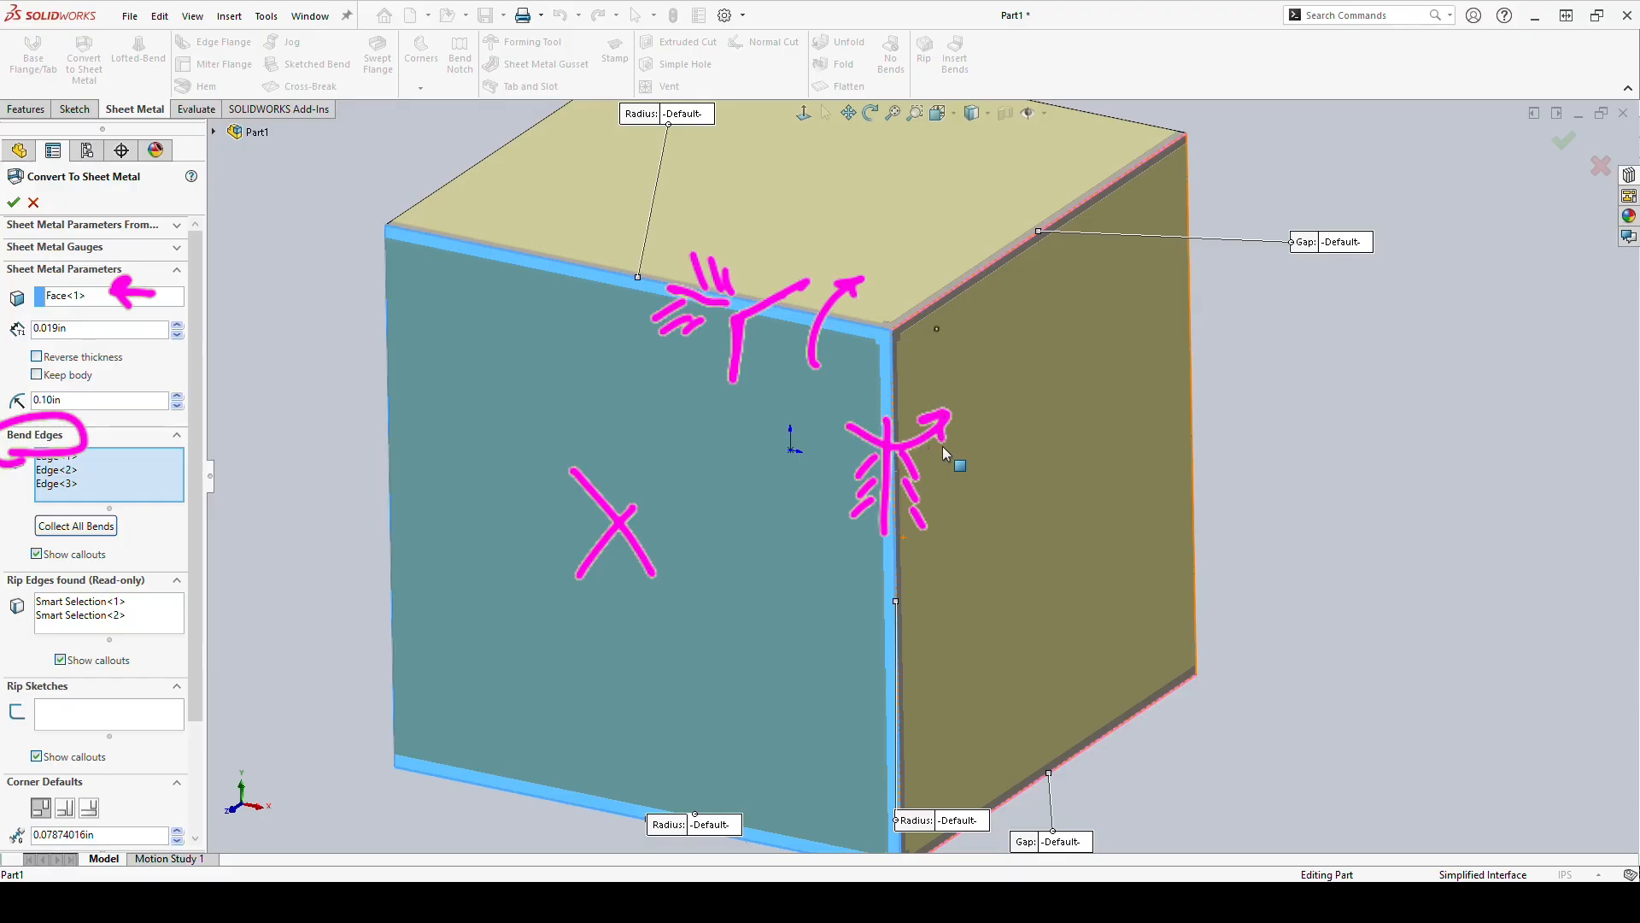
mouse_move(904, 340)
mouse_down()
mouse_move(1149, 184)
mouse_move(1140, 132)
mouse_move(923, 272)
mouse_move(897, 363)
mouse_up()
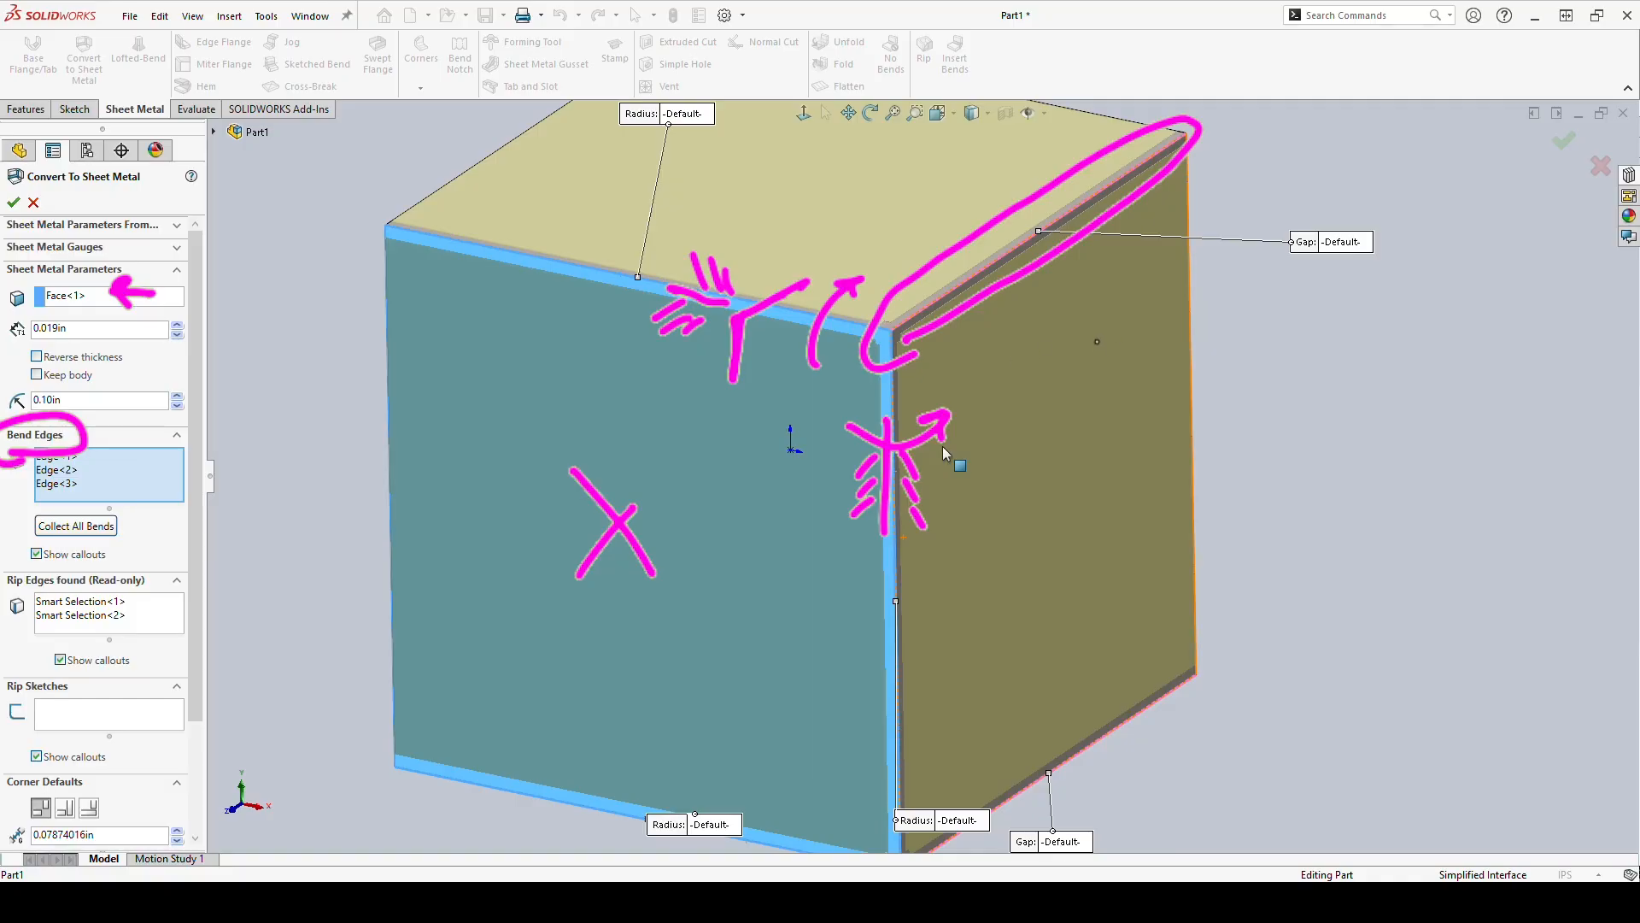
click(1047, 371)
click(913, 218)
drag(927, 324, 1050, 238)
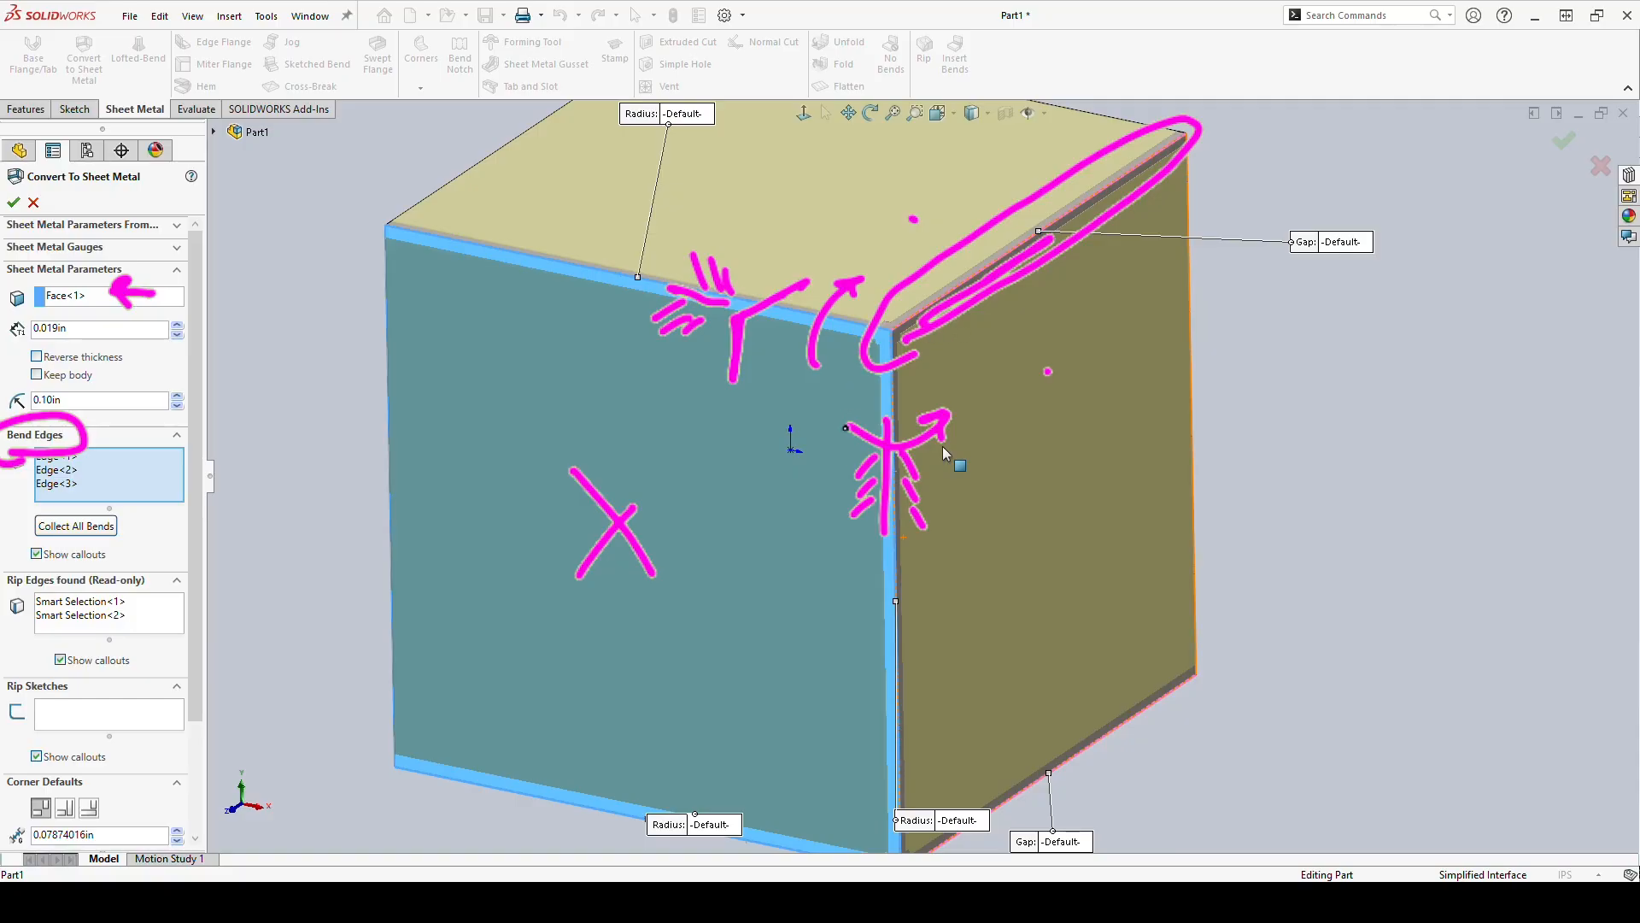
mouse_move(826, 409)
mouse_down()
mouse_move(842, 420)
mouse_move(967, 388)
mouse_move(922, 390)
mouse_move(841, 307)
mouse_move(854, 290)
mouse_up()
mouse_move(1040, 329)
mouse_down()
mouse_move(1033, 247)
mouse_move(1017, 235)
mouse_move(1032, 316)
mouse_move(1046, 312)
mouse_up()
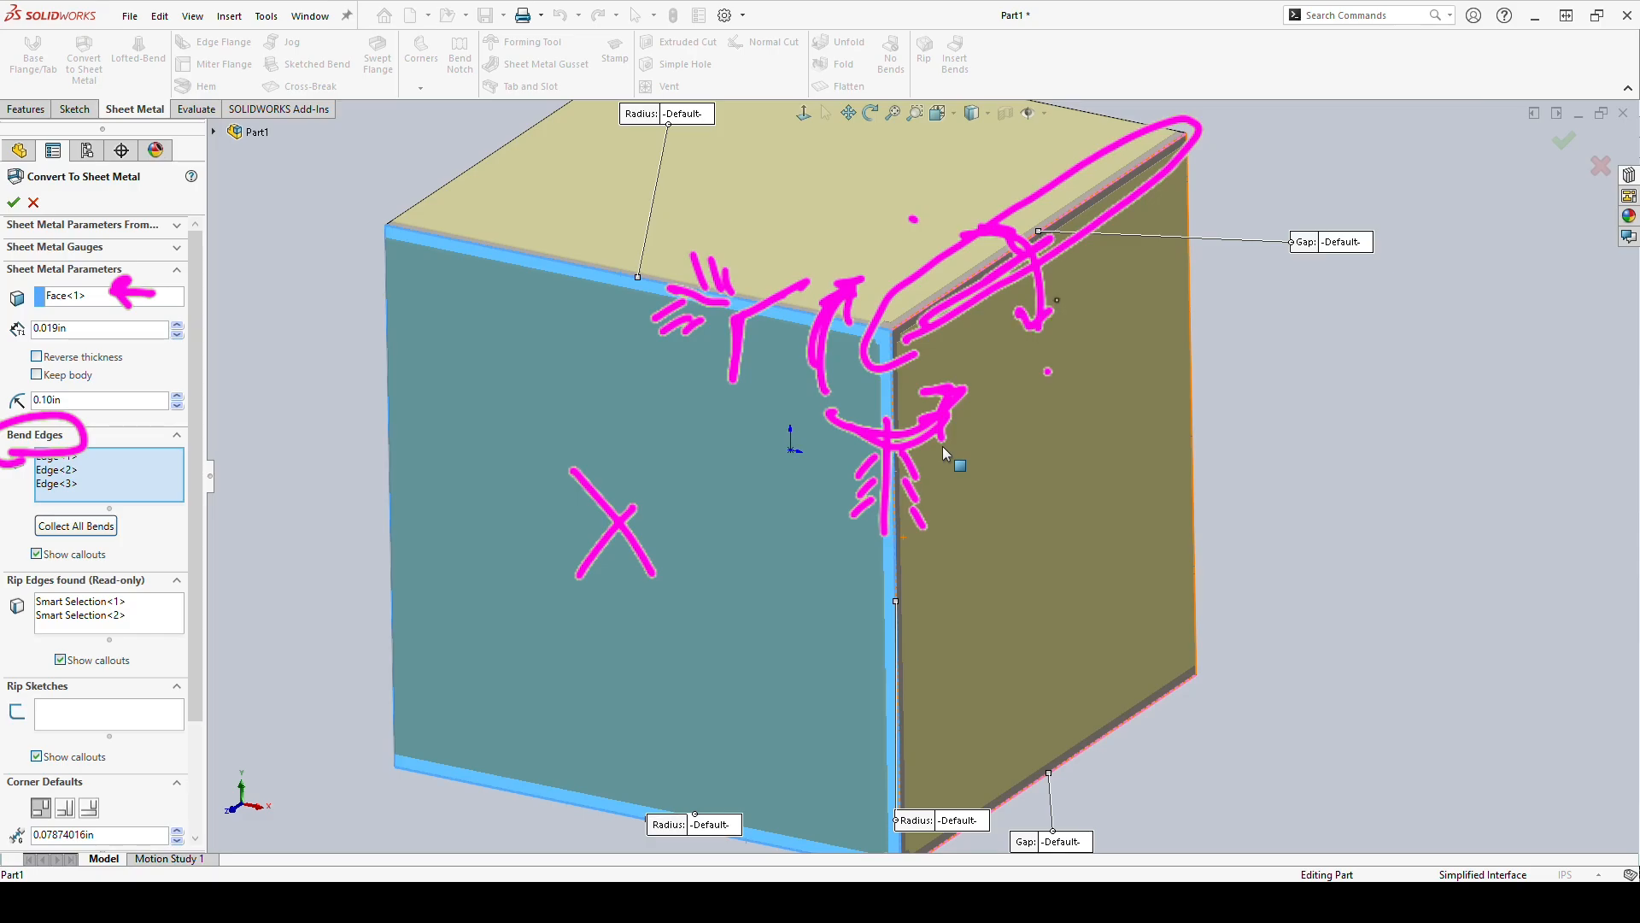
key(ctrl+z)
key(ctrl+z)
key(ctrl+z)
key(ctrl+z)
key(ctrl+z)
key(ctrl+z)
key(ctrl+z)
key(ctrl+z)
key(ctrl+z)
key(ctrl+z)
key(ctrl+z)
key(ctrl+z)
key(ctrl+z)
key(ctrl+z)
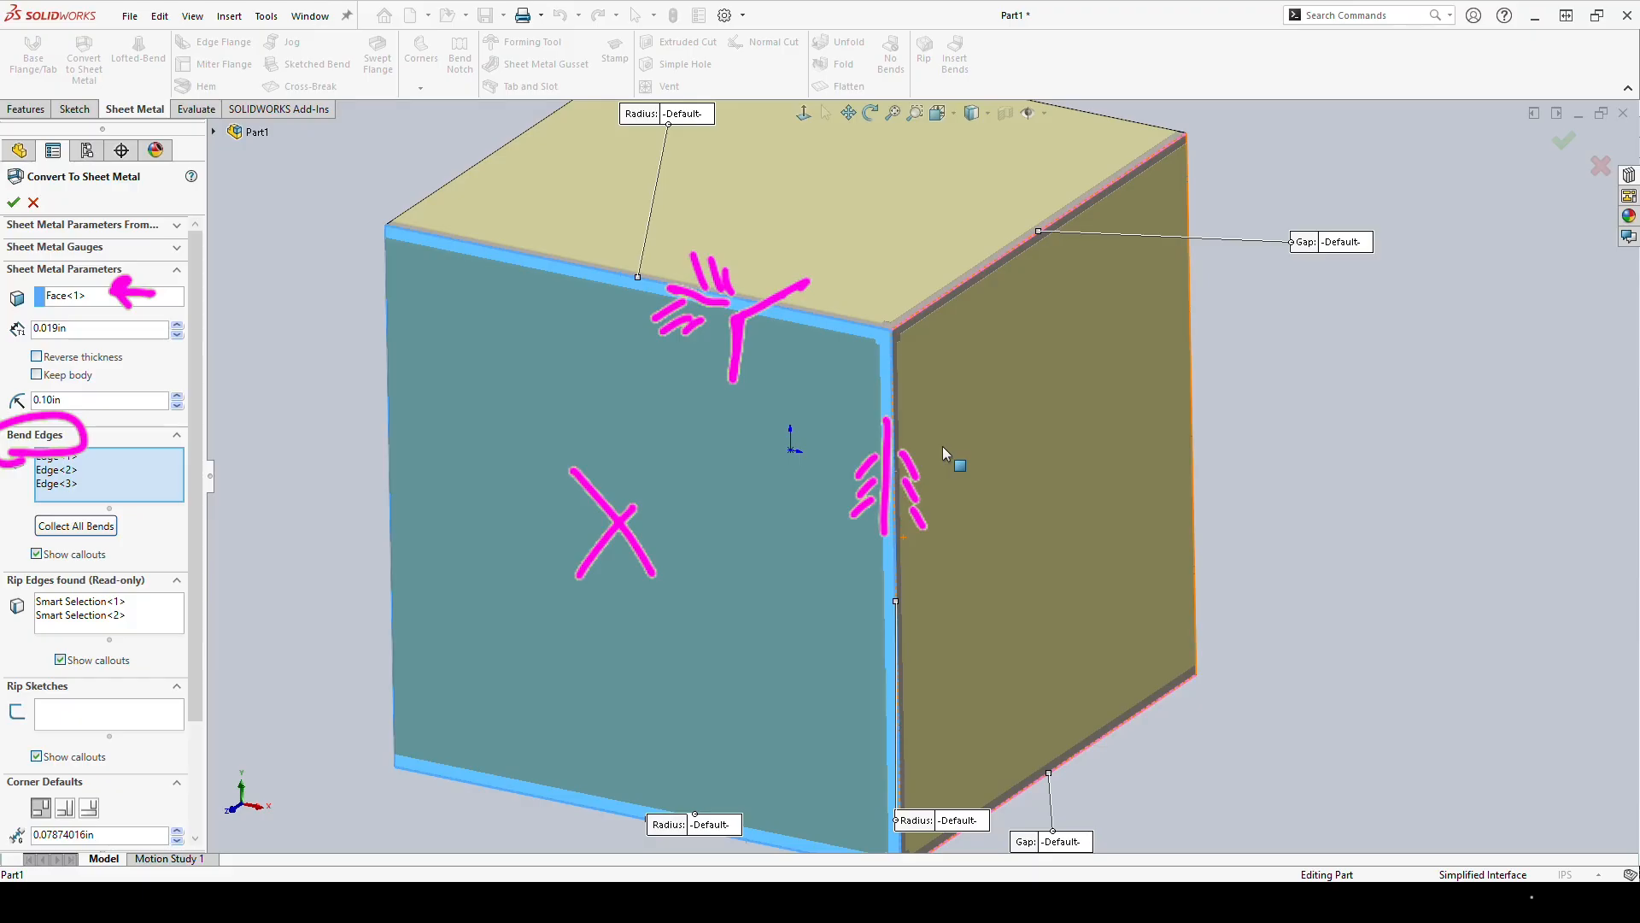
key(ctrl+z)
key(ctrl+z)
key(ctrl+z)
key(ctrl+z)
key(ctrl+z)
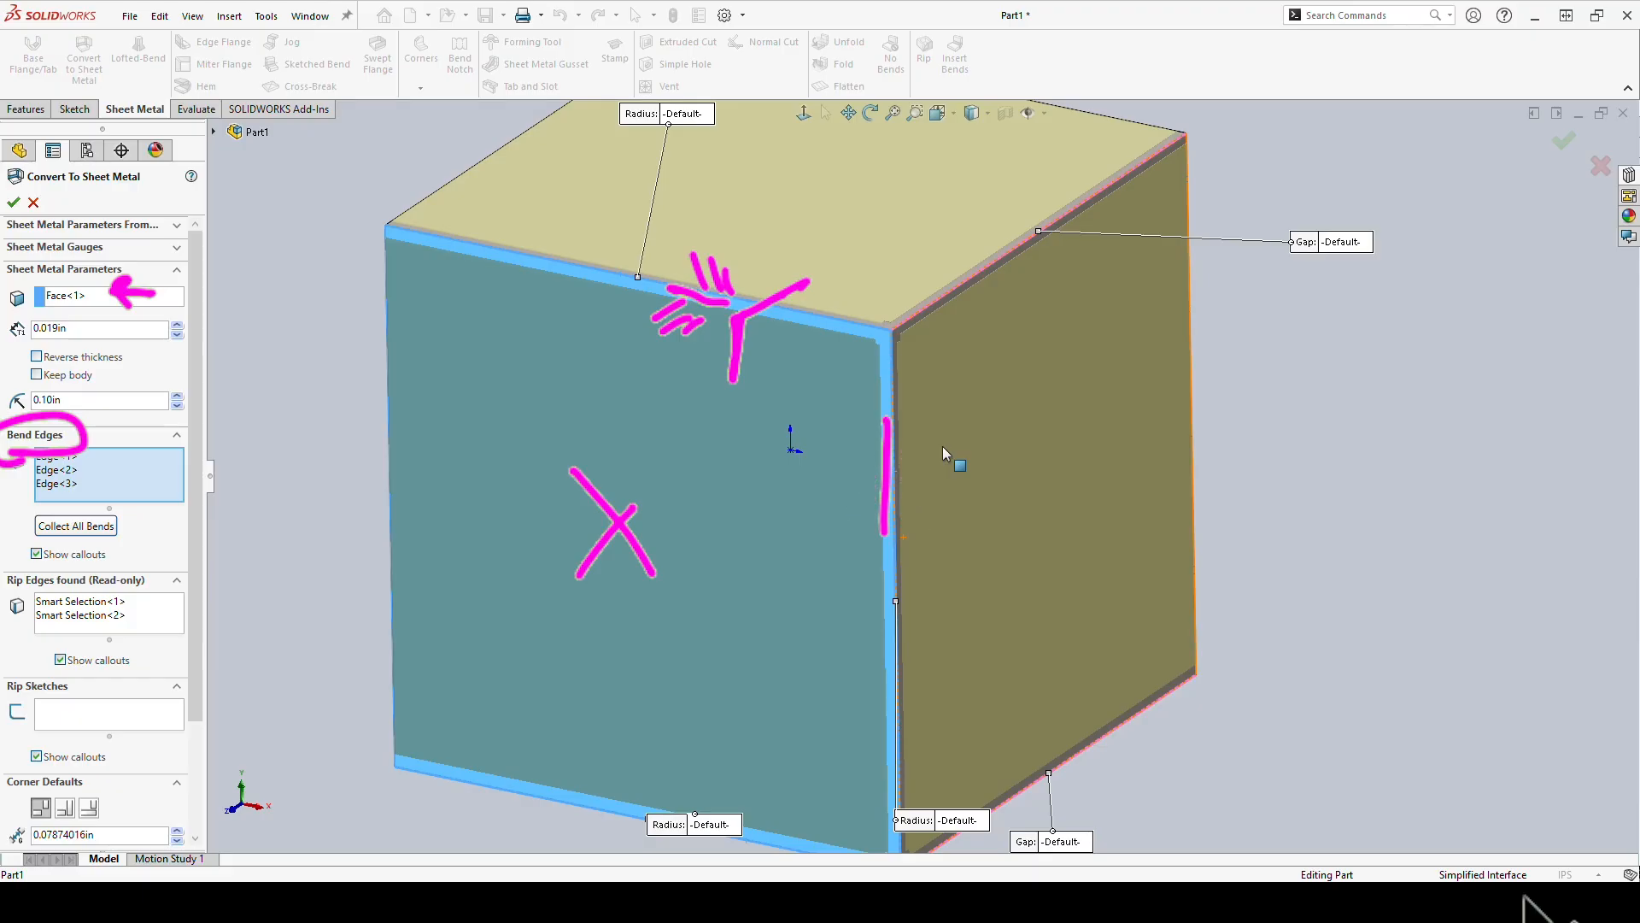
key(ctrl+z)
key(ctrl+z)
key(ctrl+z)
key(ctrl+z)
key(ctrl+z)
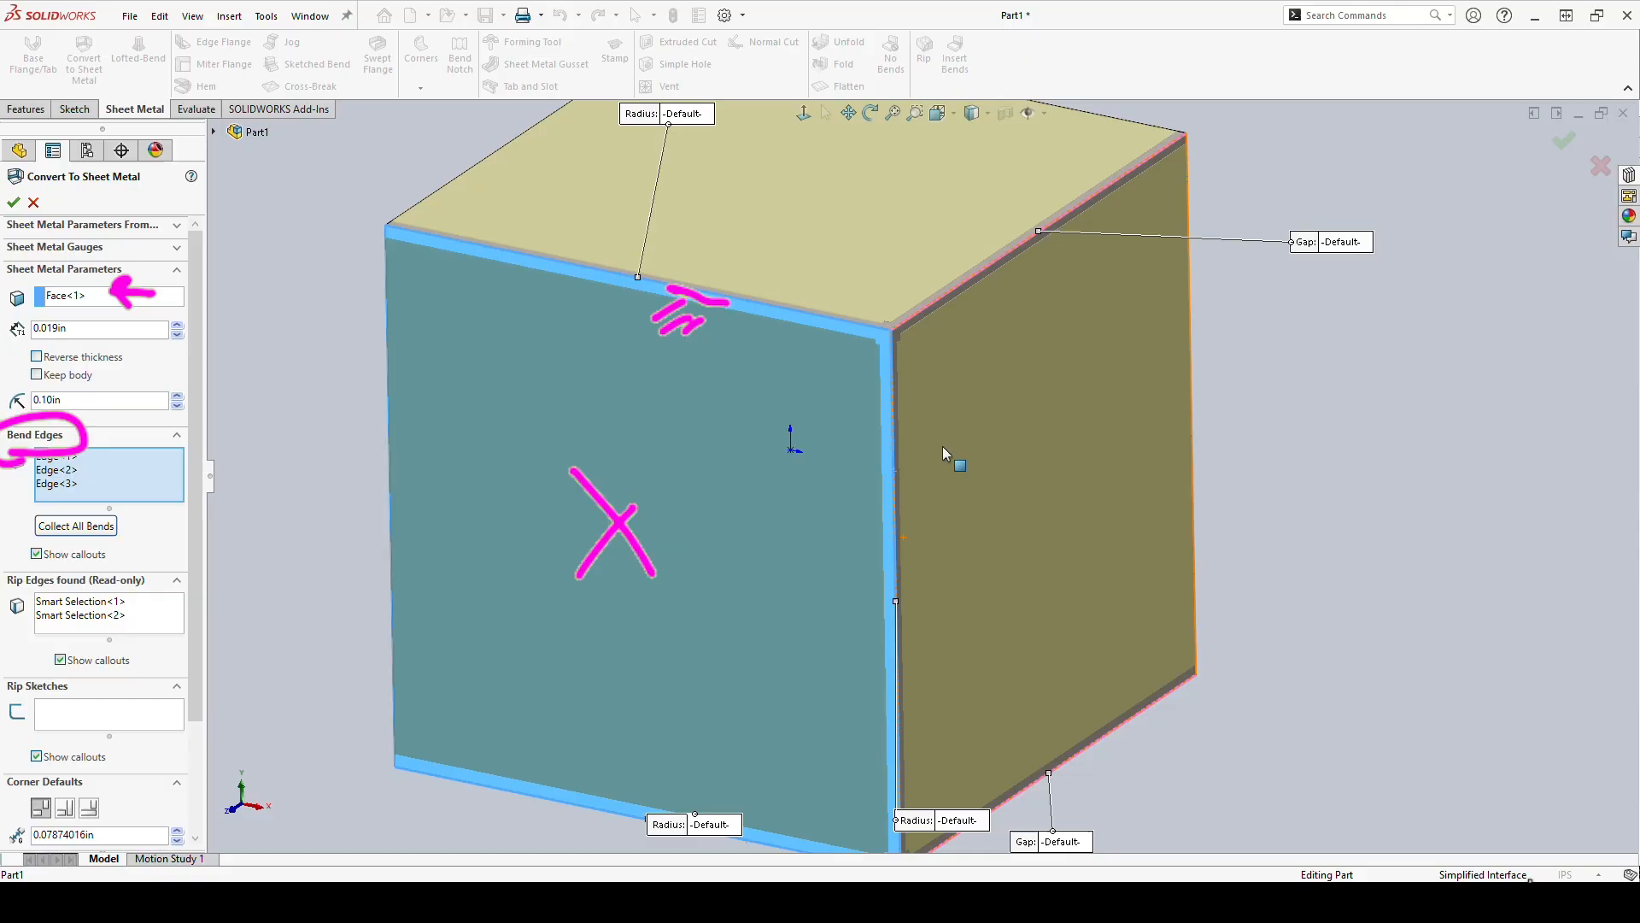
key(ctrl+z)
key(ctrl+z)
key(ctrl+z)
key(ctrl+z)
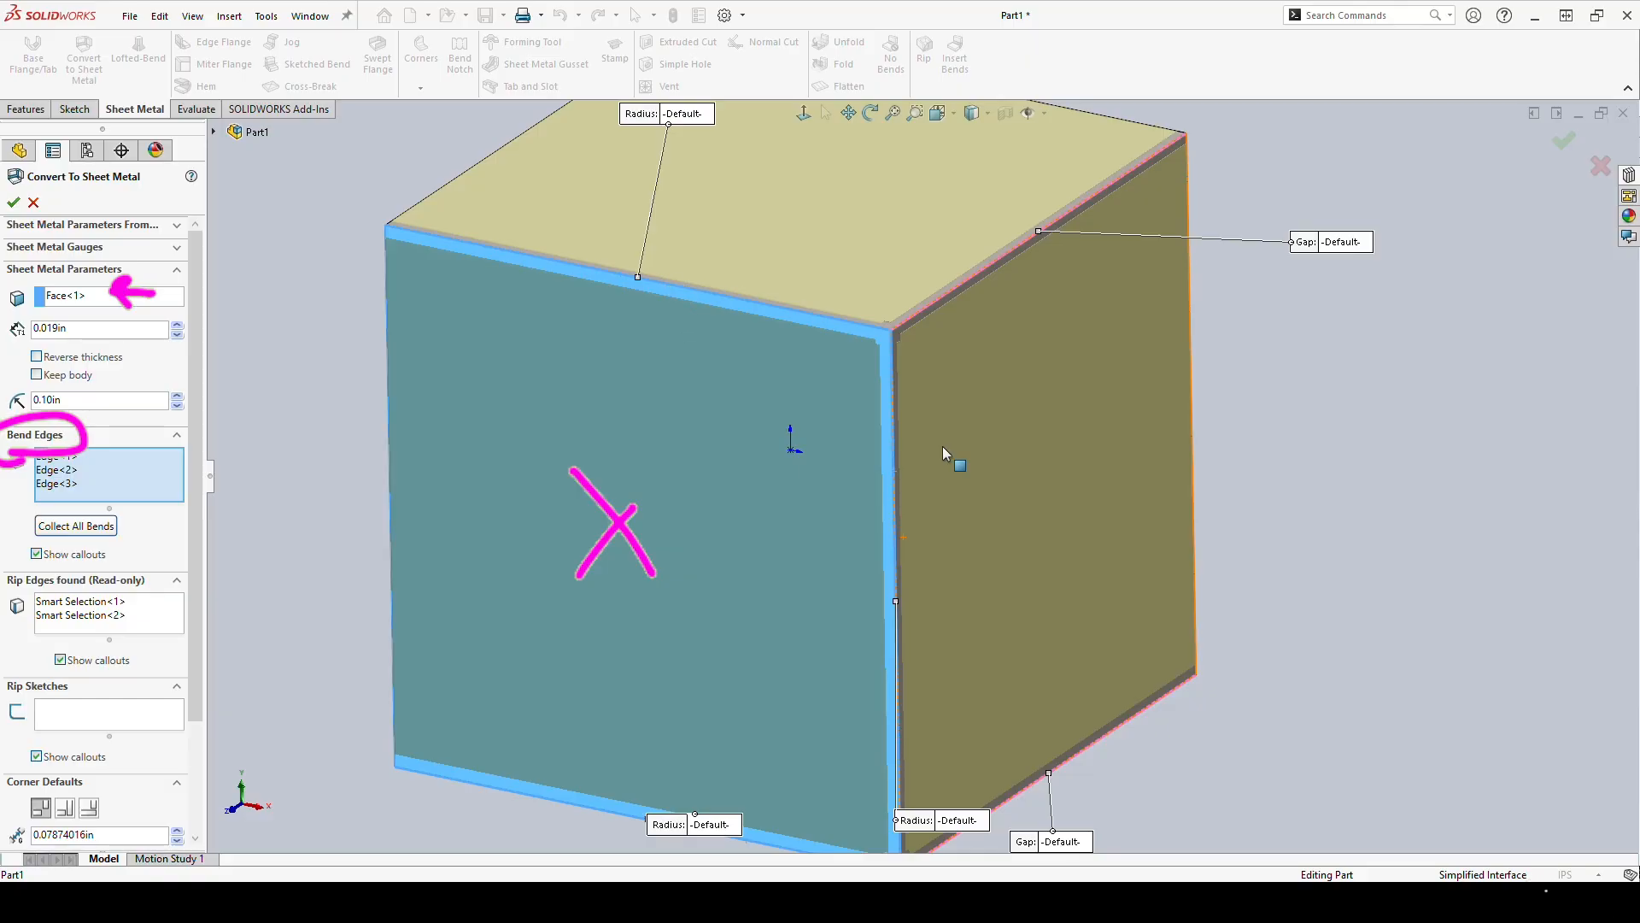
key(ctrl+z)
key(ctrl+z)
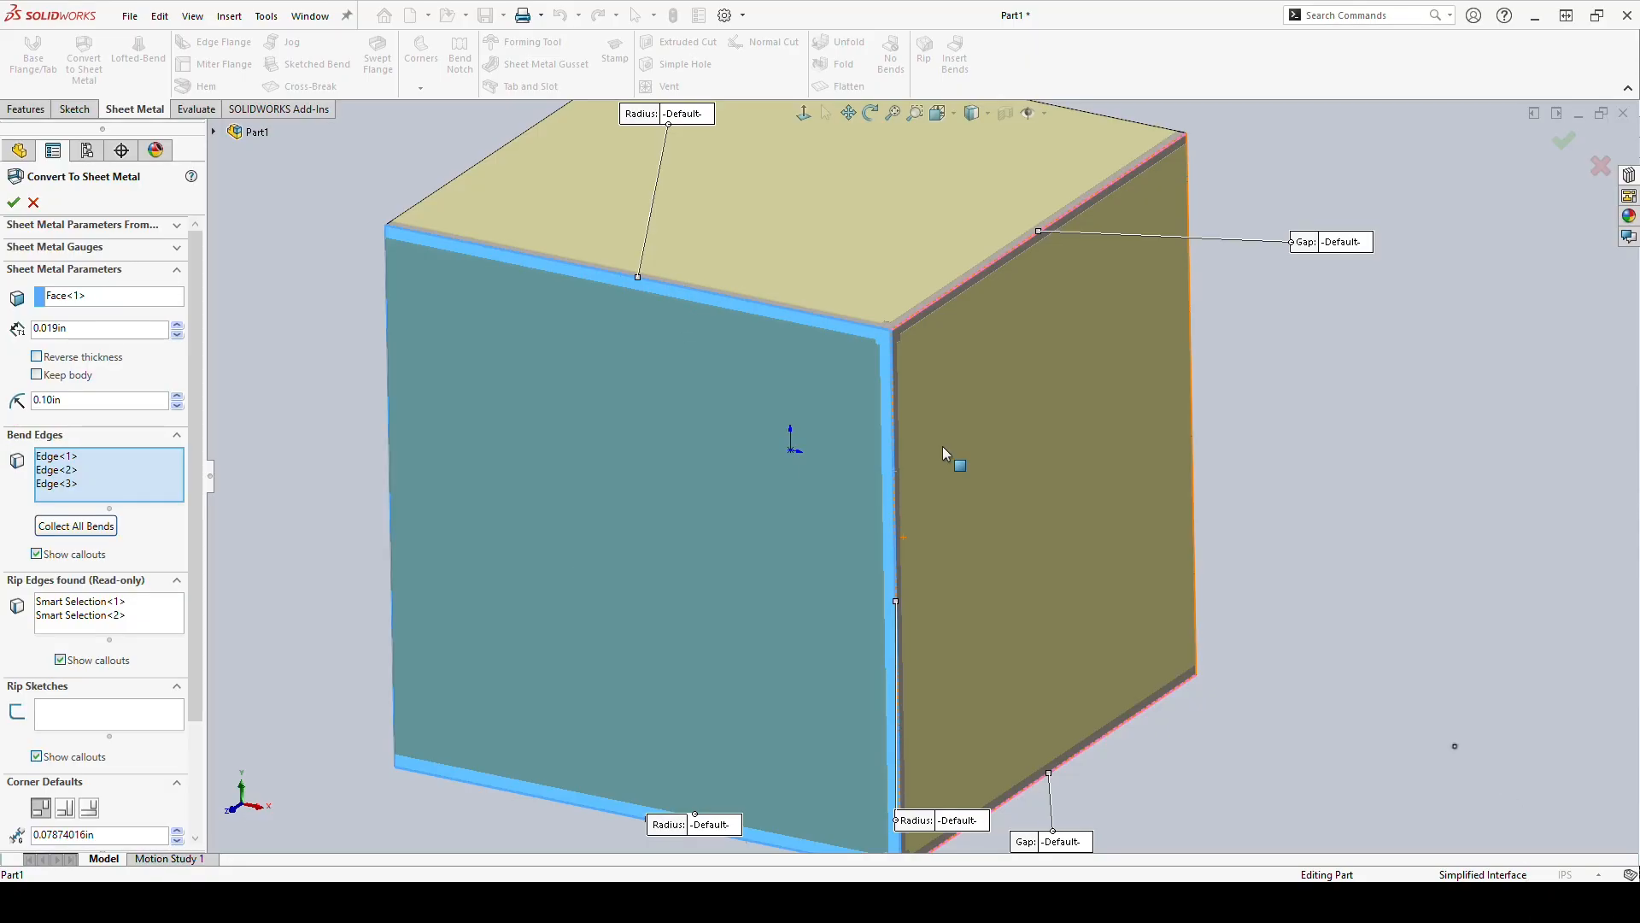
mouse_move(932, 331)
mouse_down()
mouse_move(1041, 290)
mouse_move(1120, 164)
mouse_move(940, 341)
mouse_up()
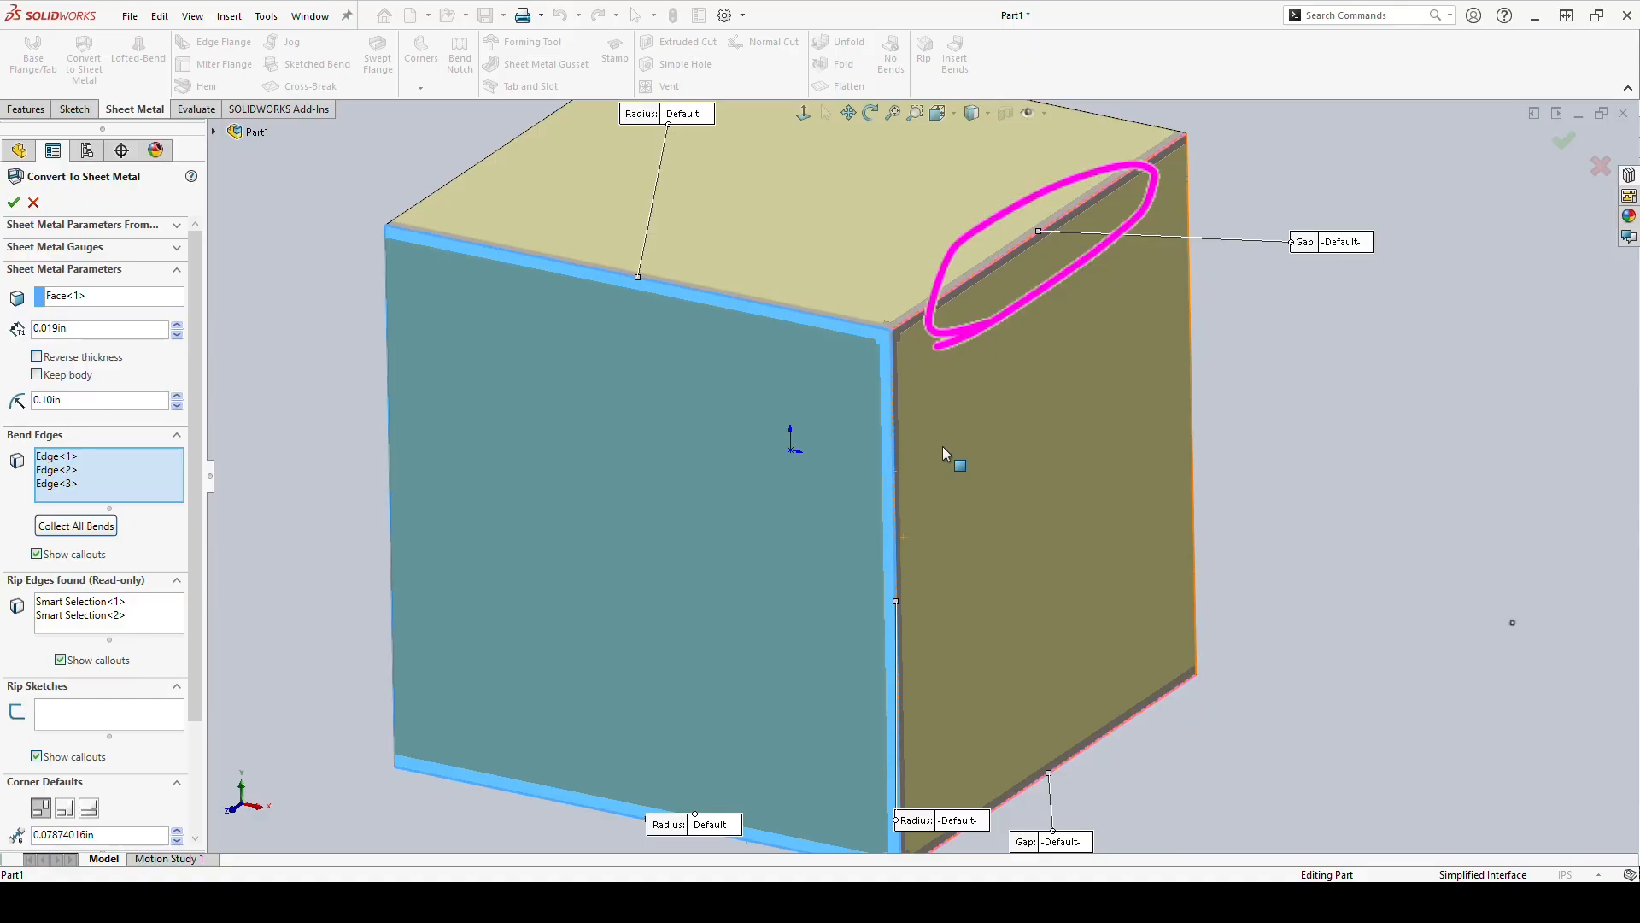
key(e)
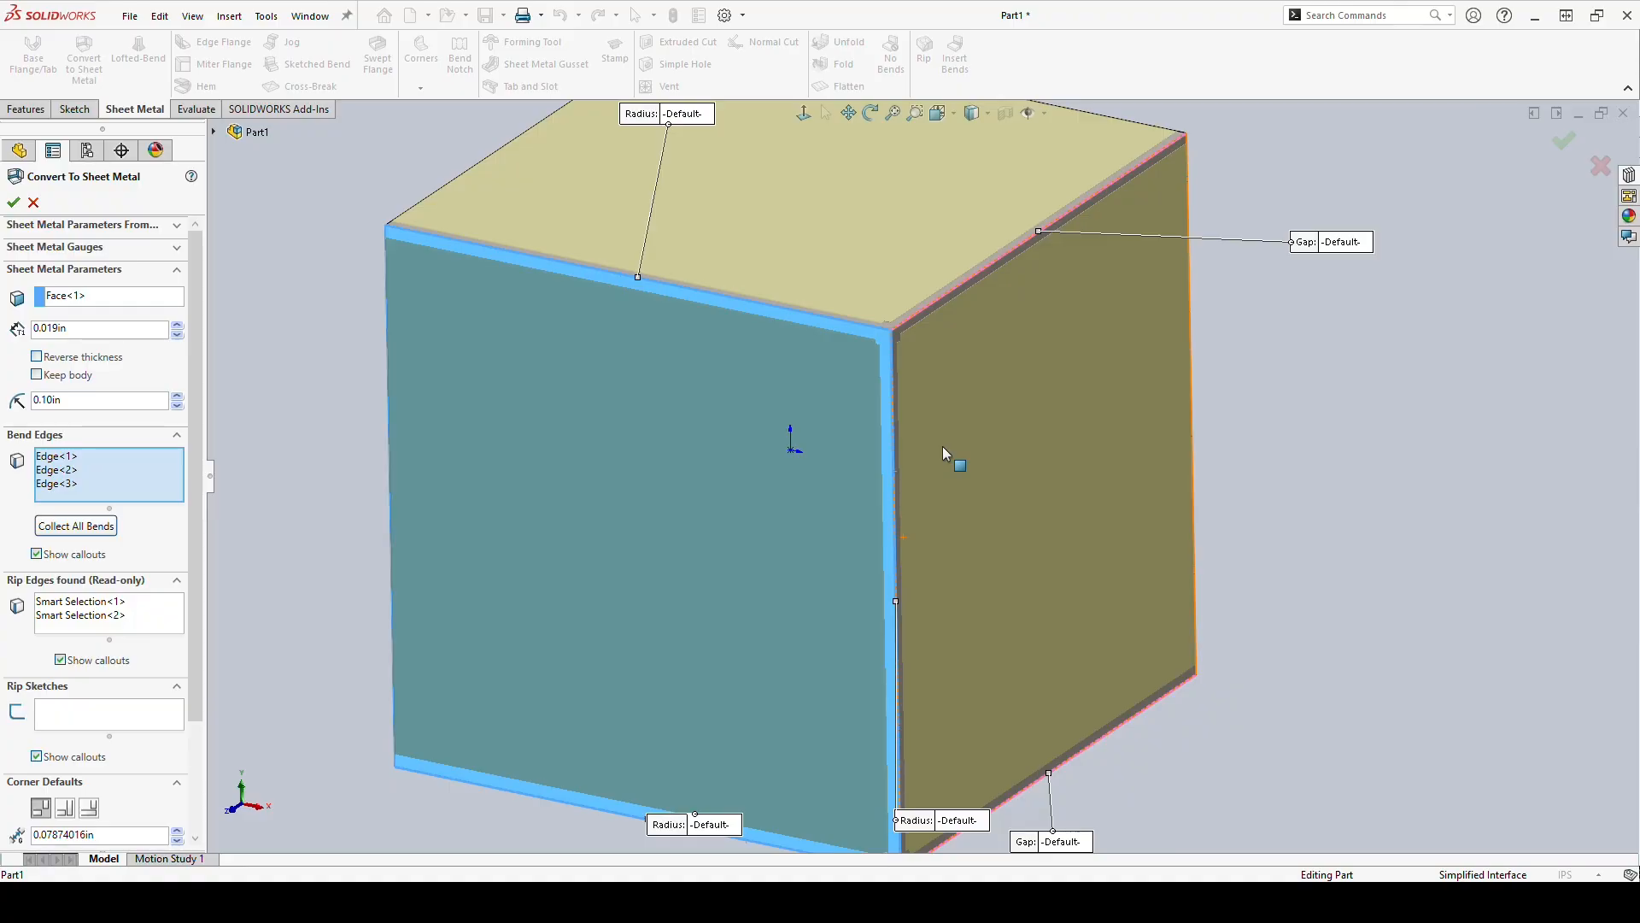
Add the front face's left edge and the top face's rear edge as bend edges and complete the sheet metal conversion.
scroll(931, 424, down, 5)
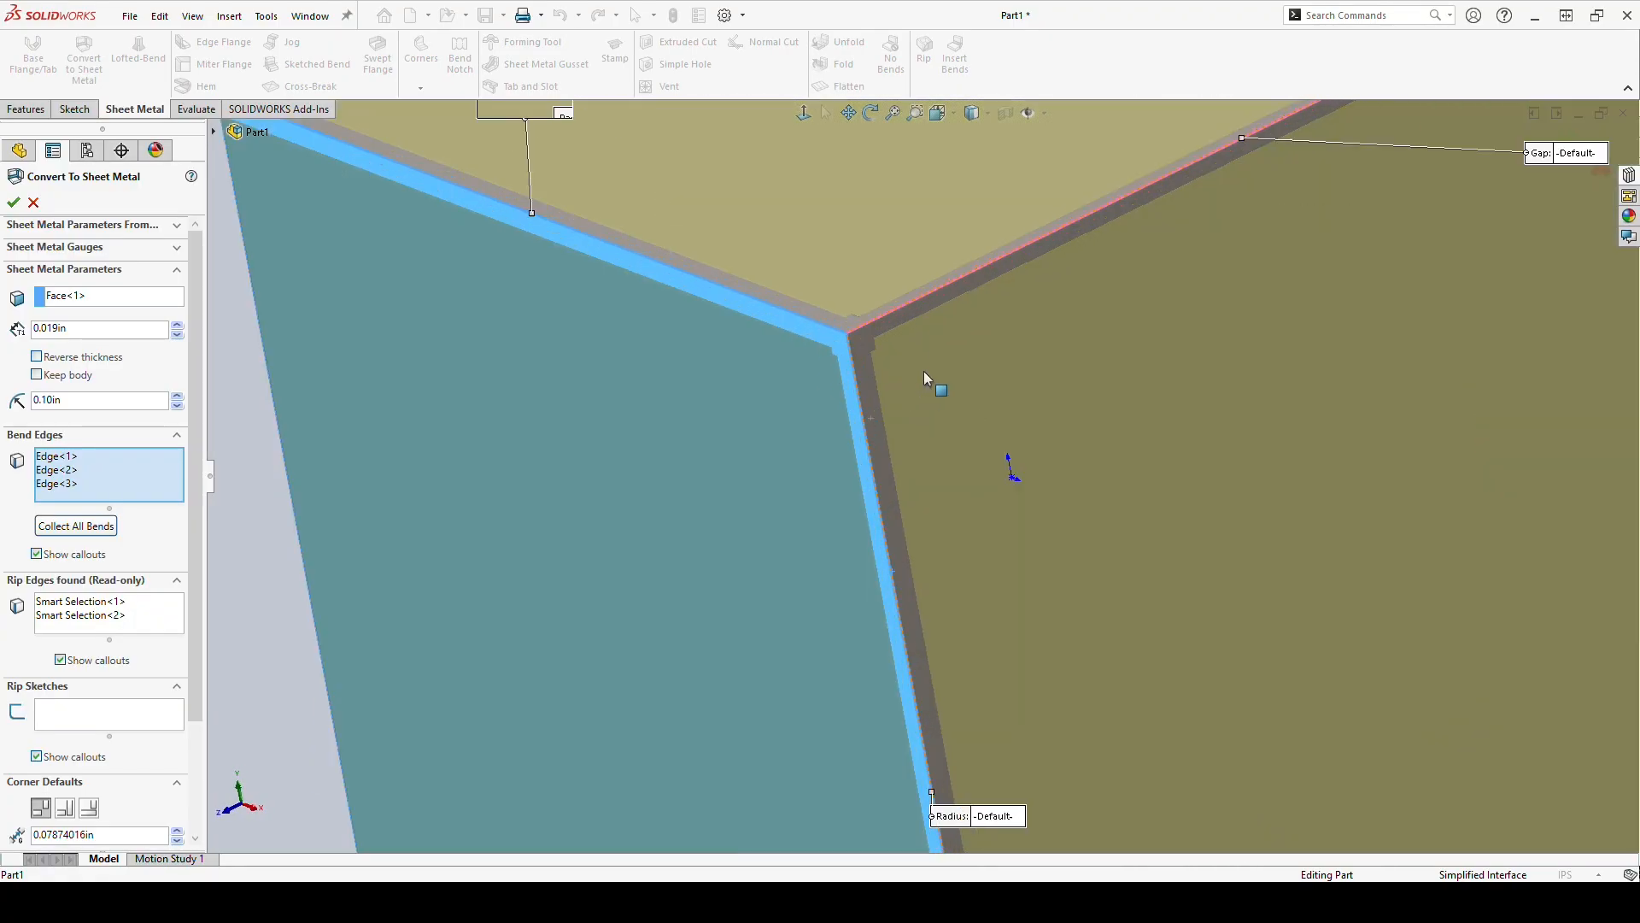
scroll(852, 484, up, 5)
middle_drag(853, 536, 1068, 324)
click(741, 504)
click(1013, 335)
drag(198, 540, 209, 735)
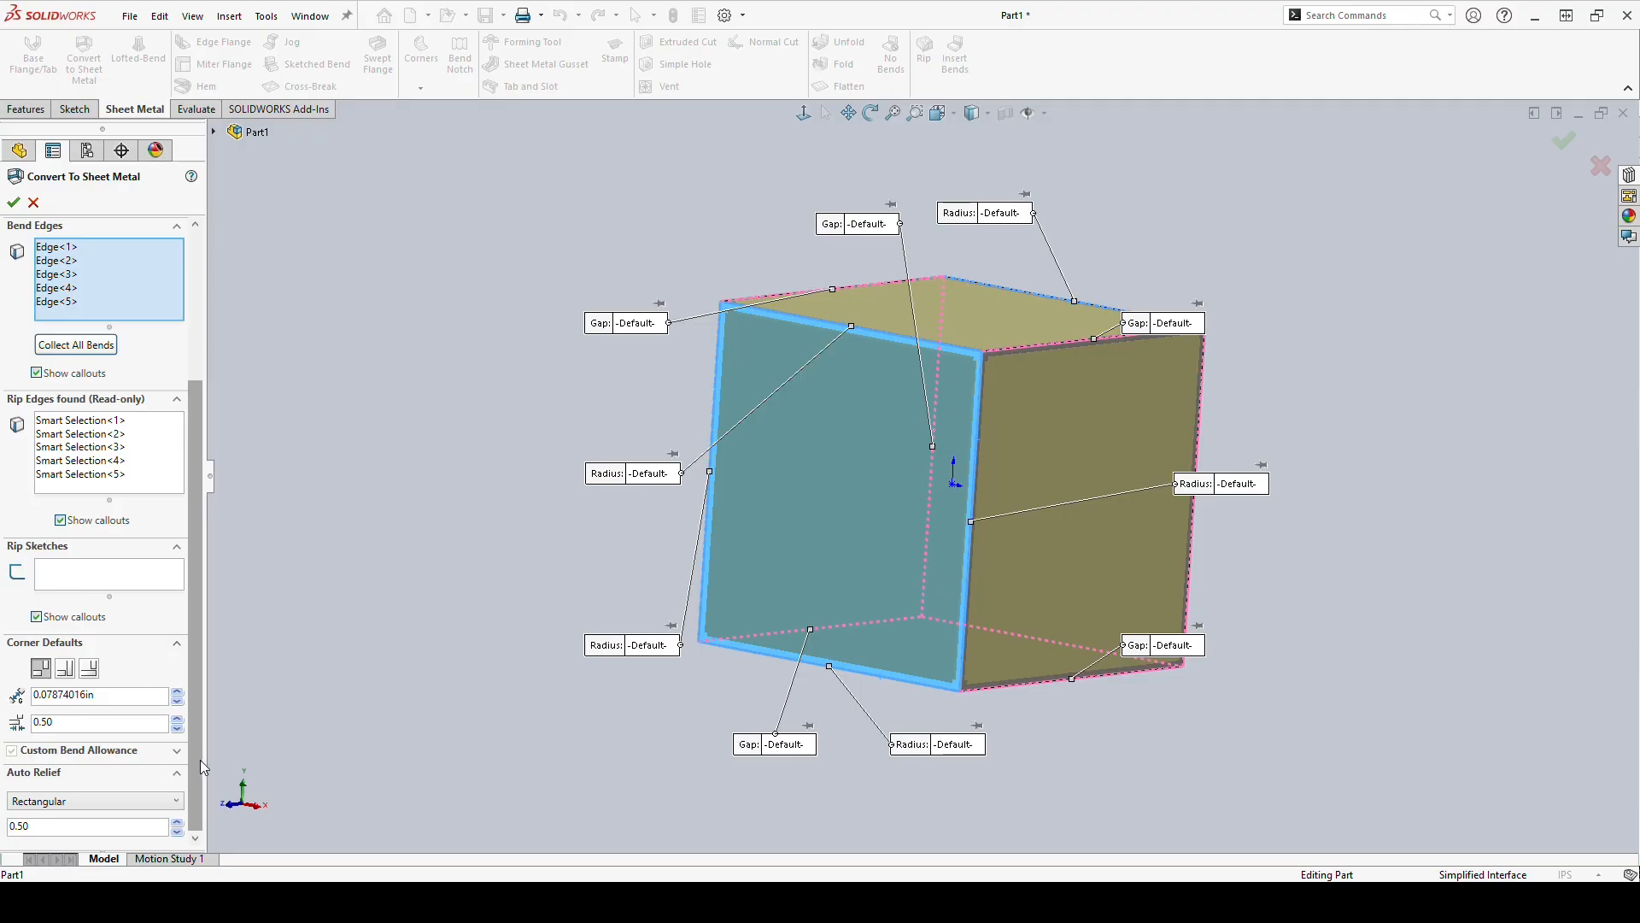
scroll(198, 760, up, 3)
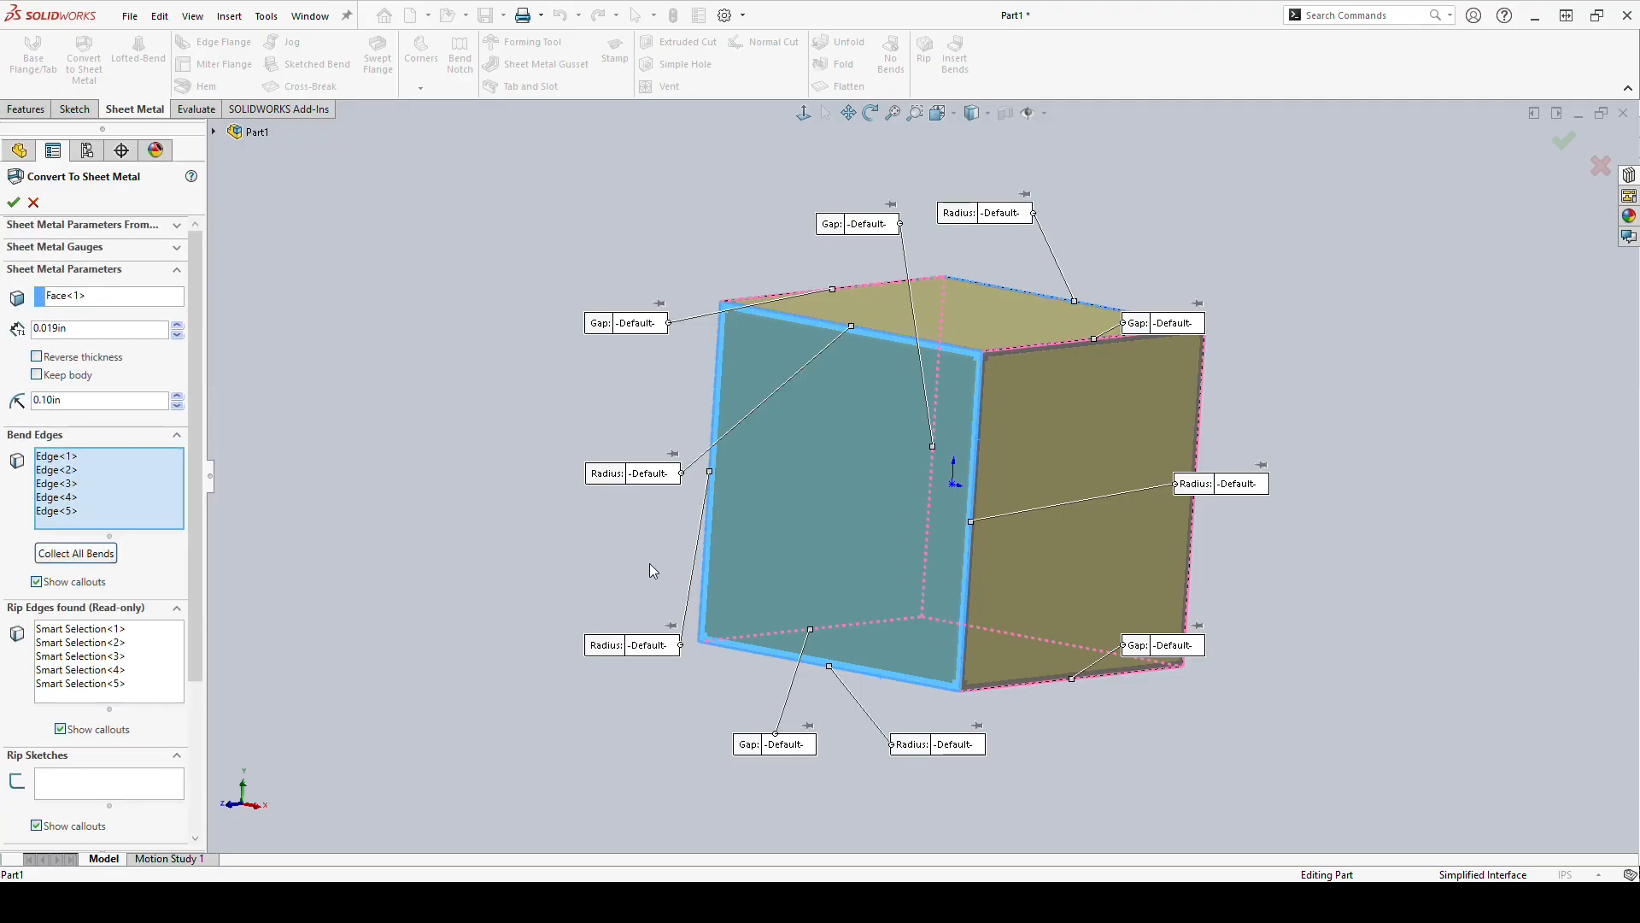
middle_drag(679, 450, 1006, 461)
click(13, 202)
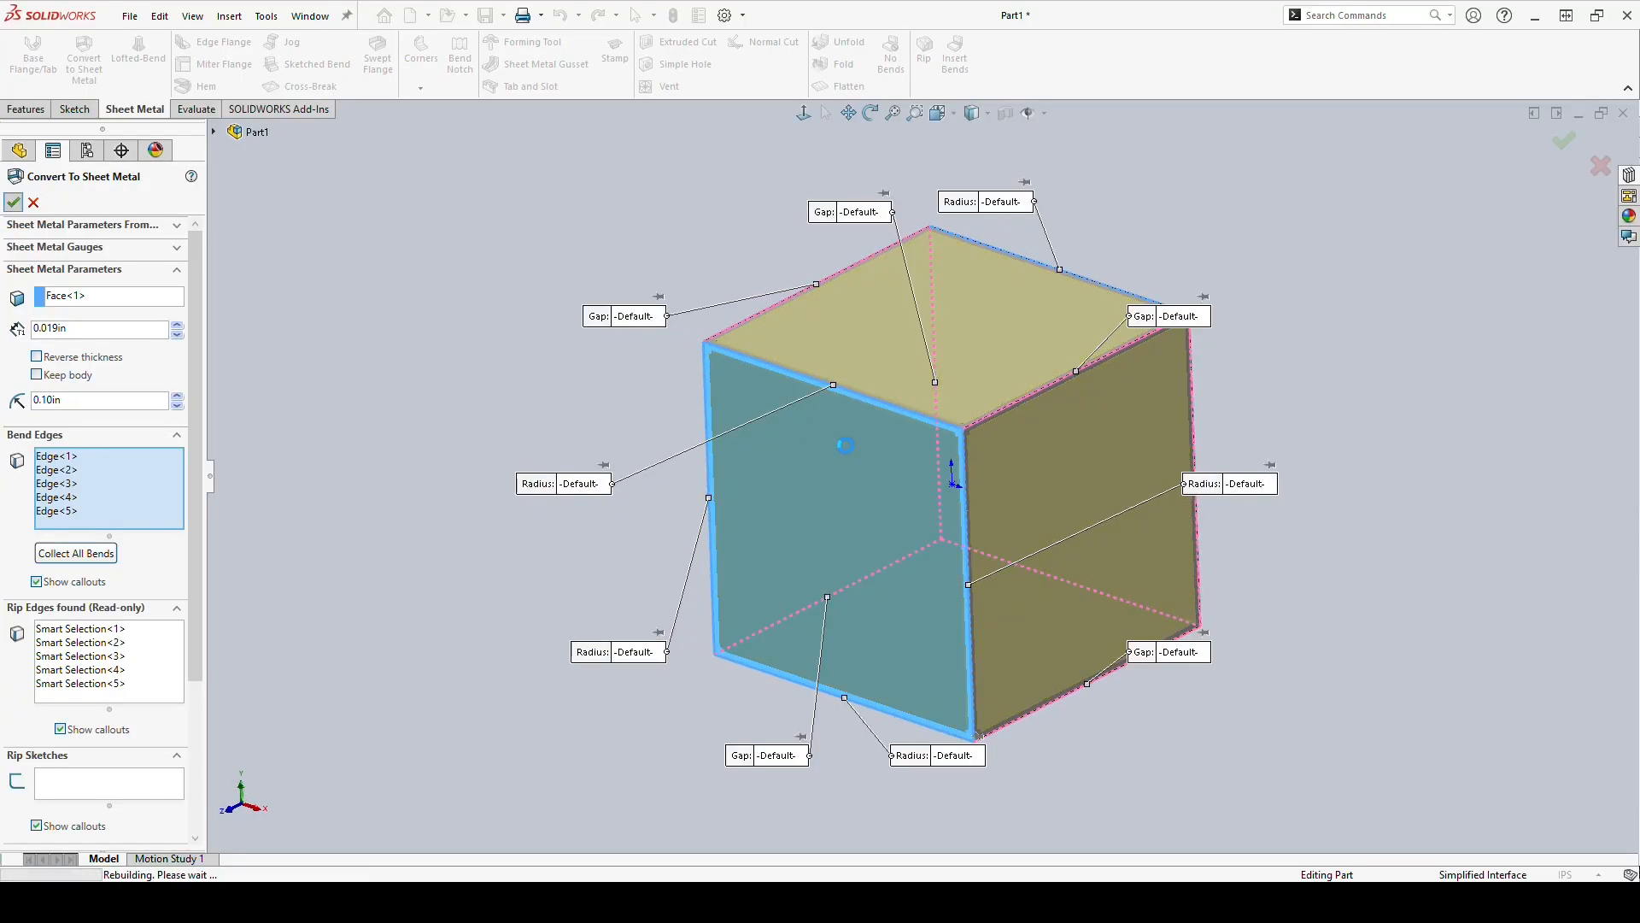
Examine the bends and open rip seams of the converted sheet metal box from below and from the front.
middle_drag(1164, 458, 1073, 586)
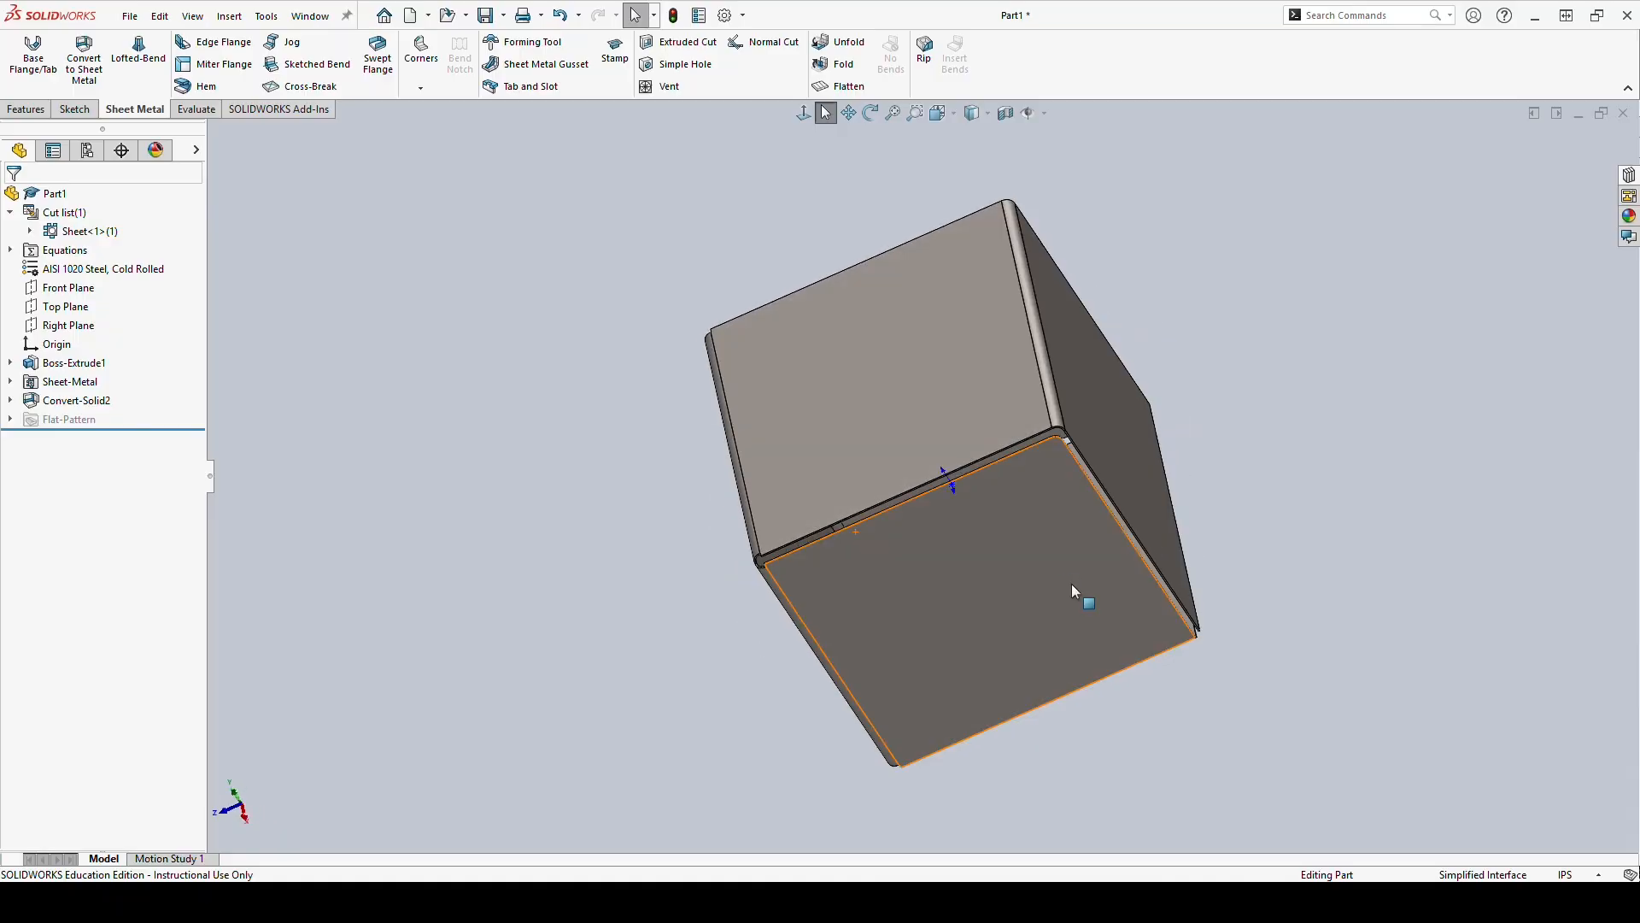
scroll(1089, 482, down, 3)
middle_drag(1034, 443, 1299, 257)
scroll(1139, 648, up, 3)
middle_drag(818, 780, 805, 655)
scroll(806, 655, up, 2)
middle_drag(777, 784, 743, 769)
scroll(801, 446, down, 2)
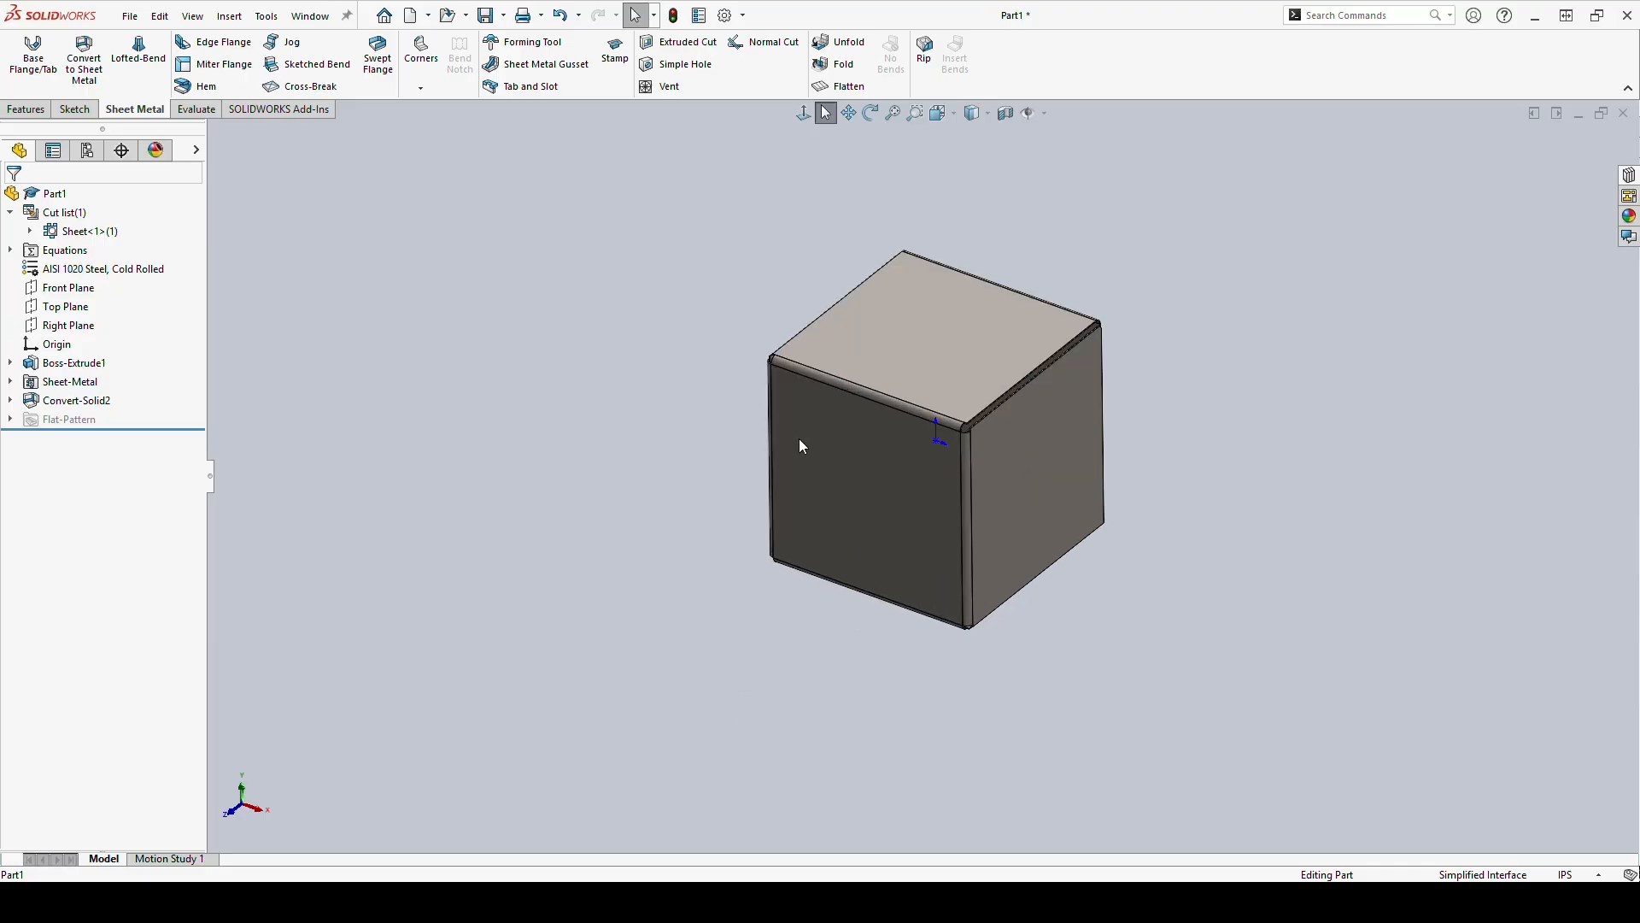
ctrl+middle_drag(801, 446, 804, 487)
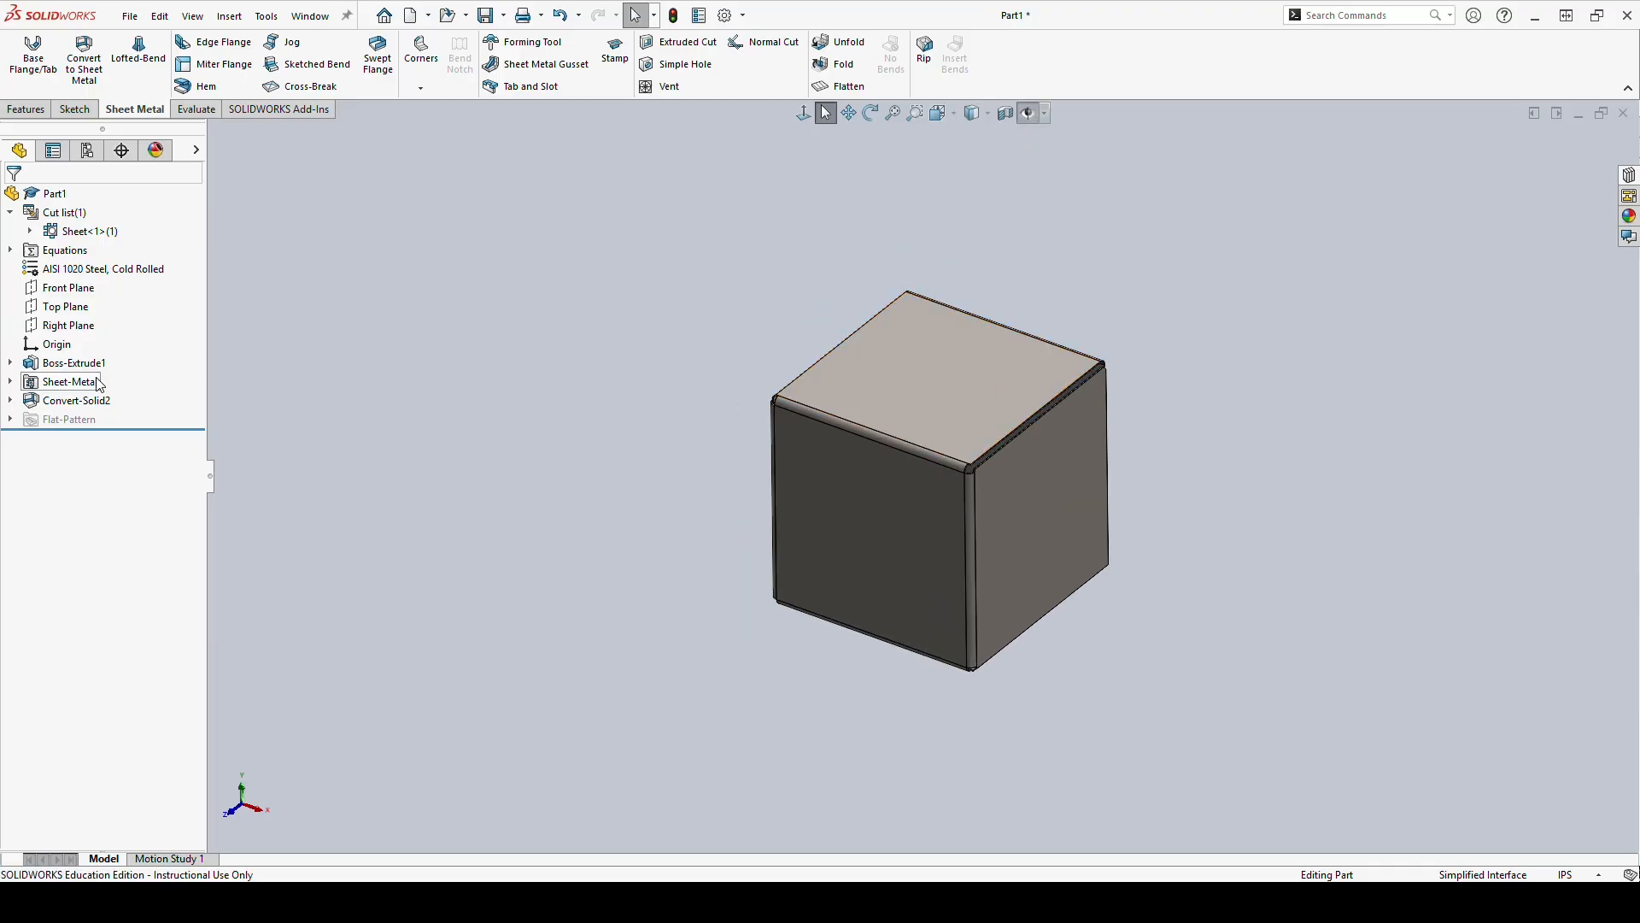
Unsuppress the flat pattern feature inside the Flat-Pattern folder to unfold the box.
click(26, 419)
click(9, 418)
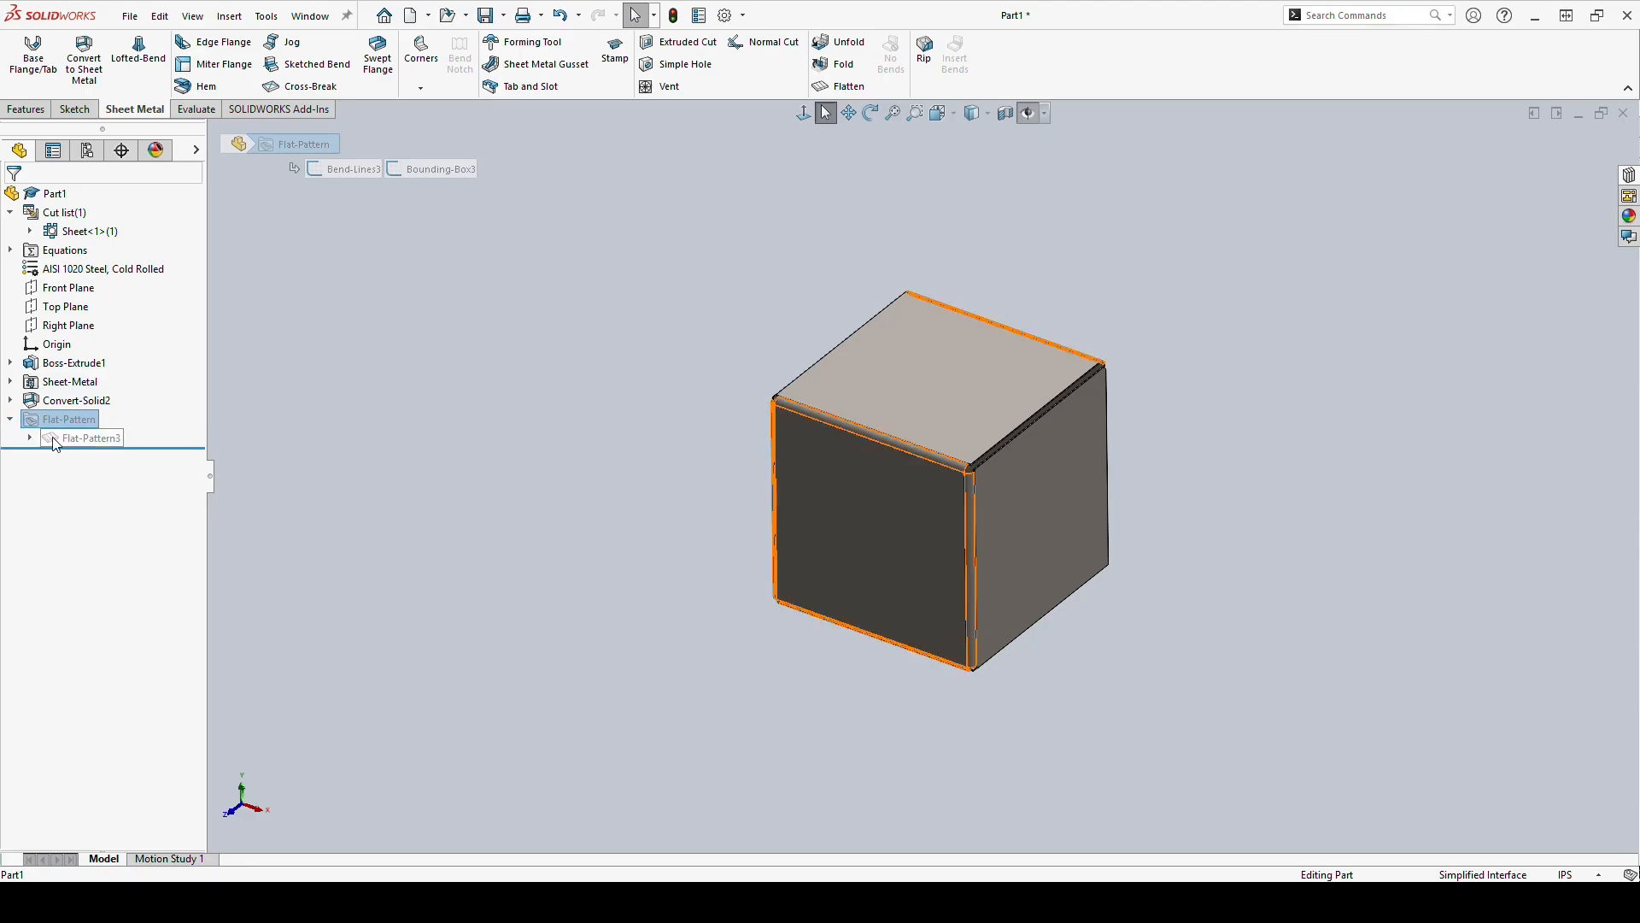
click(55, 440)
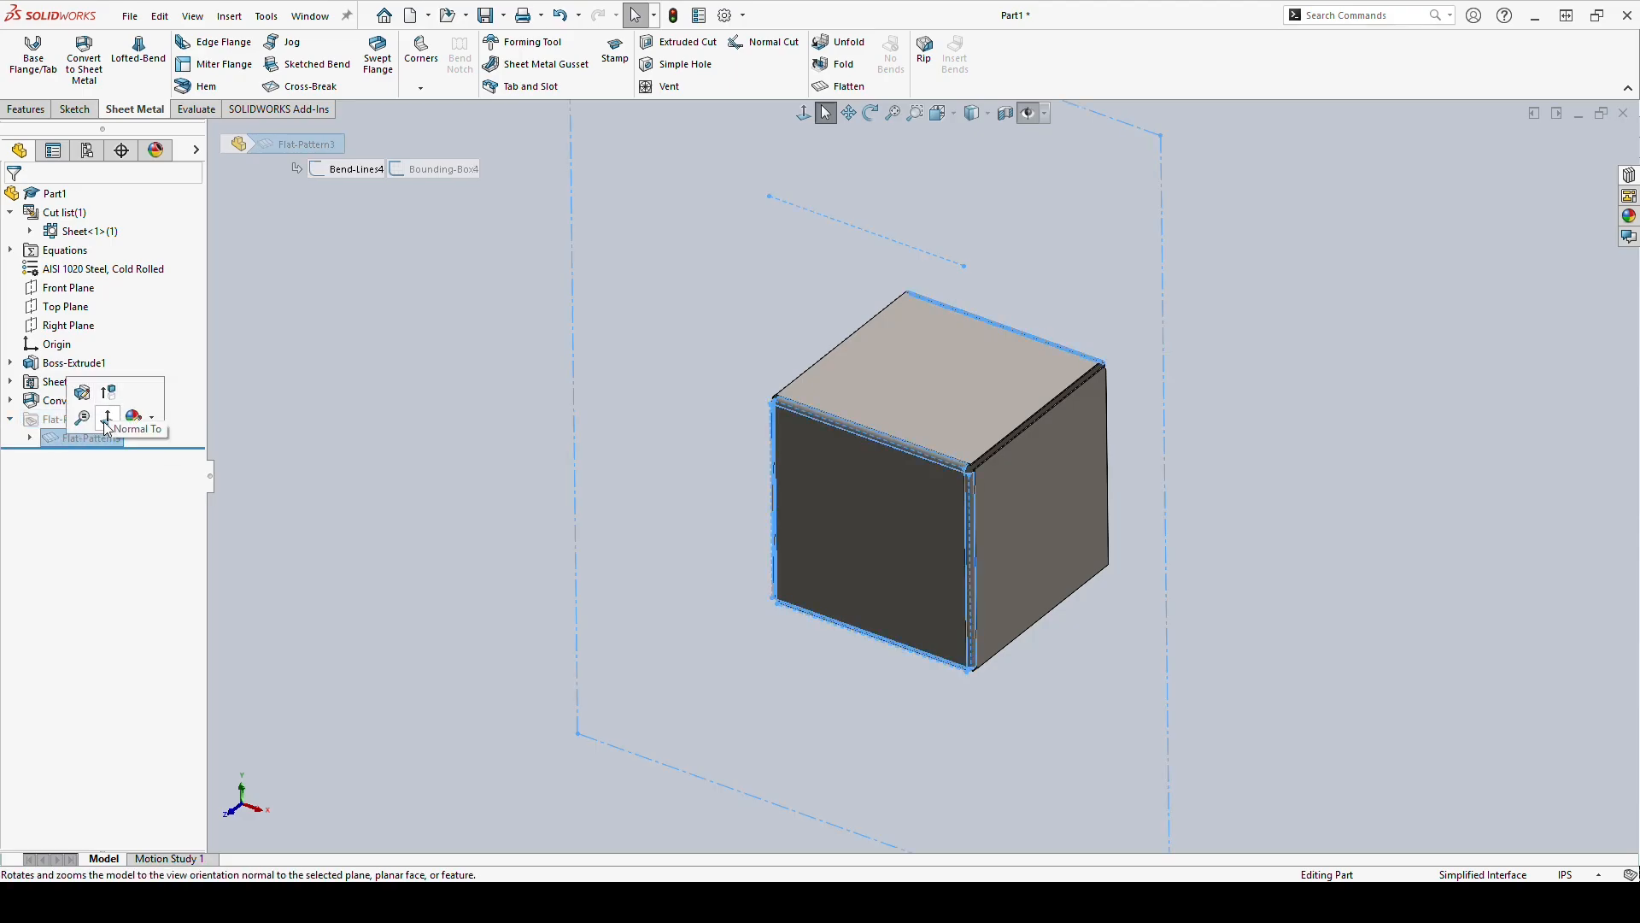
click(108, 392)
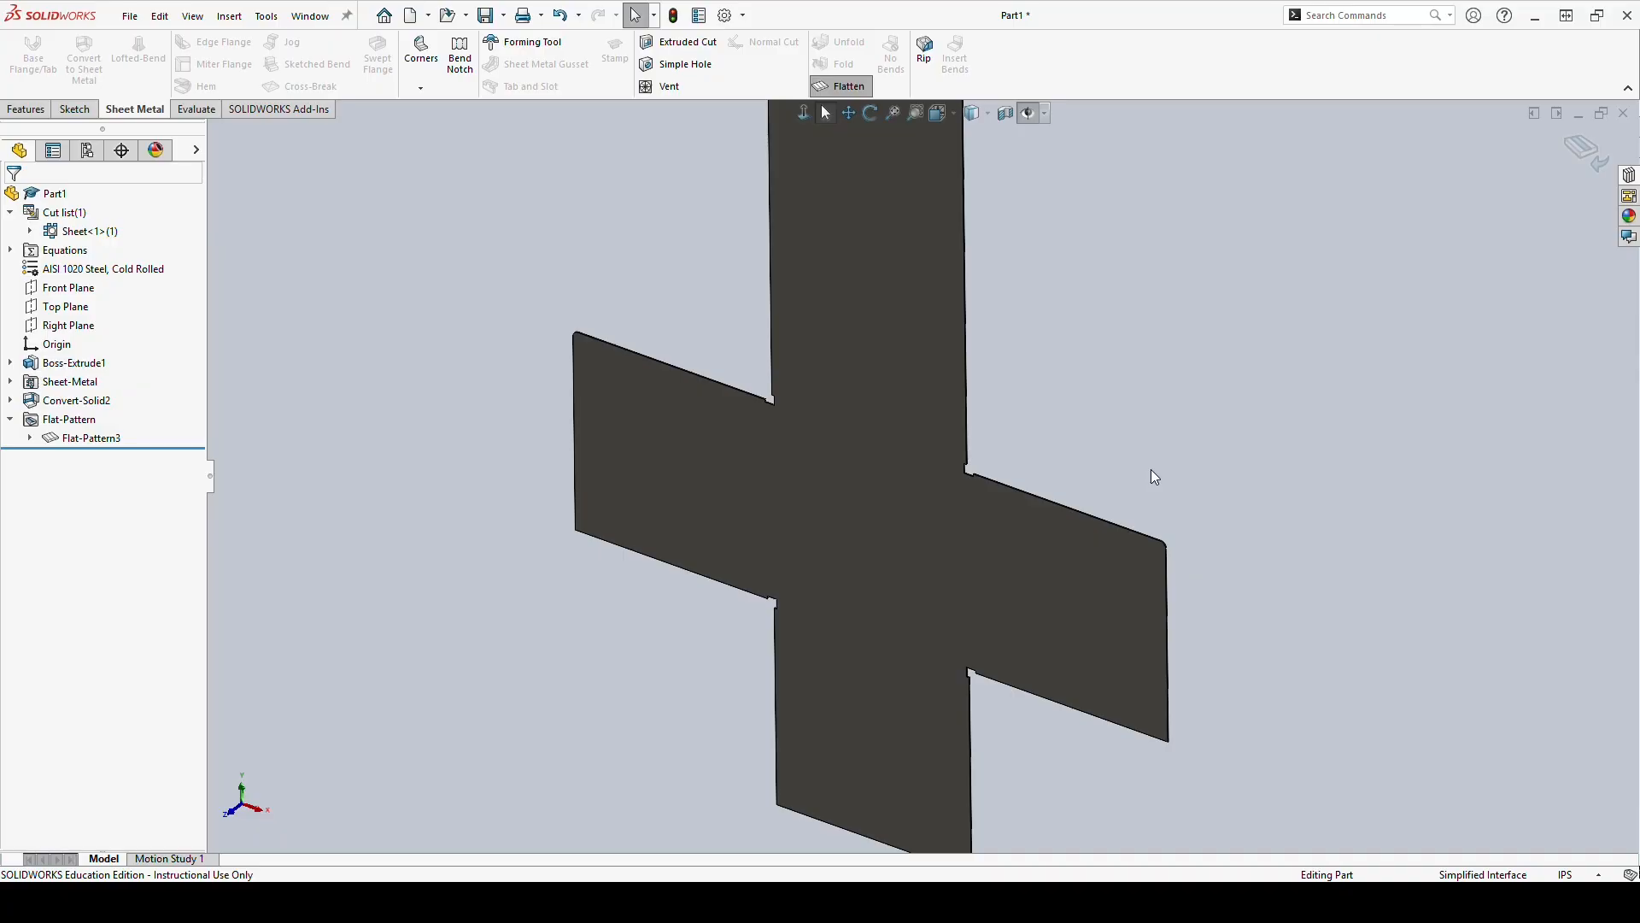
scroll(907, 540, up, 3)
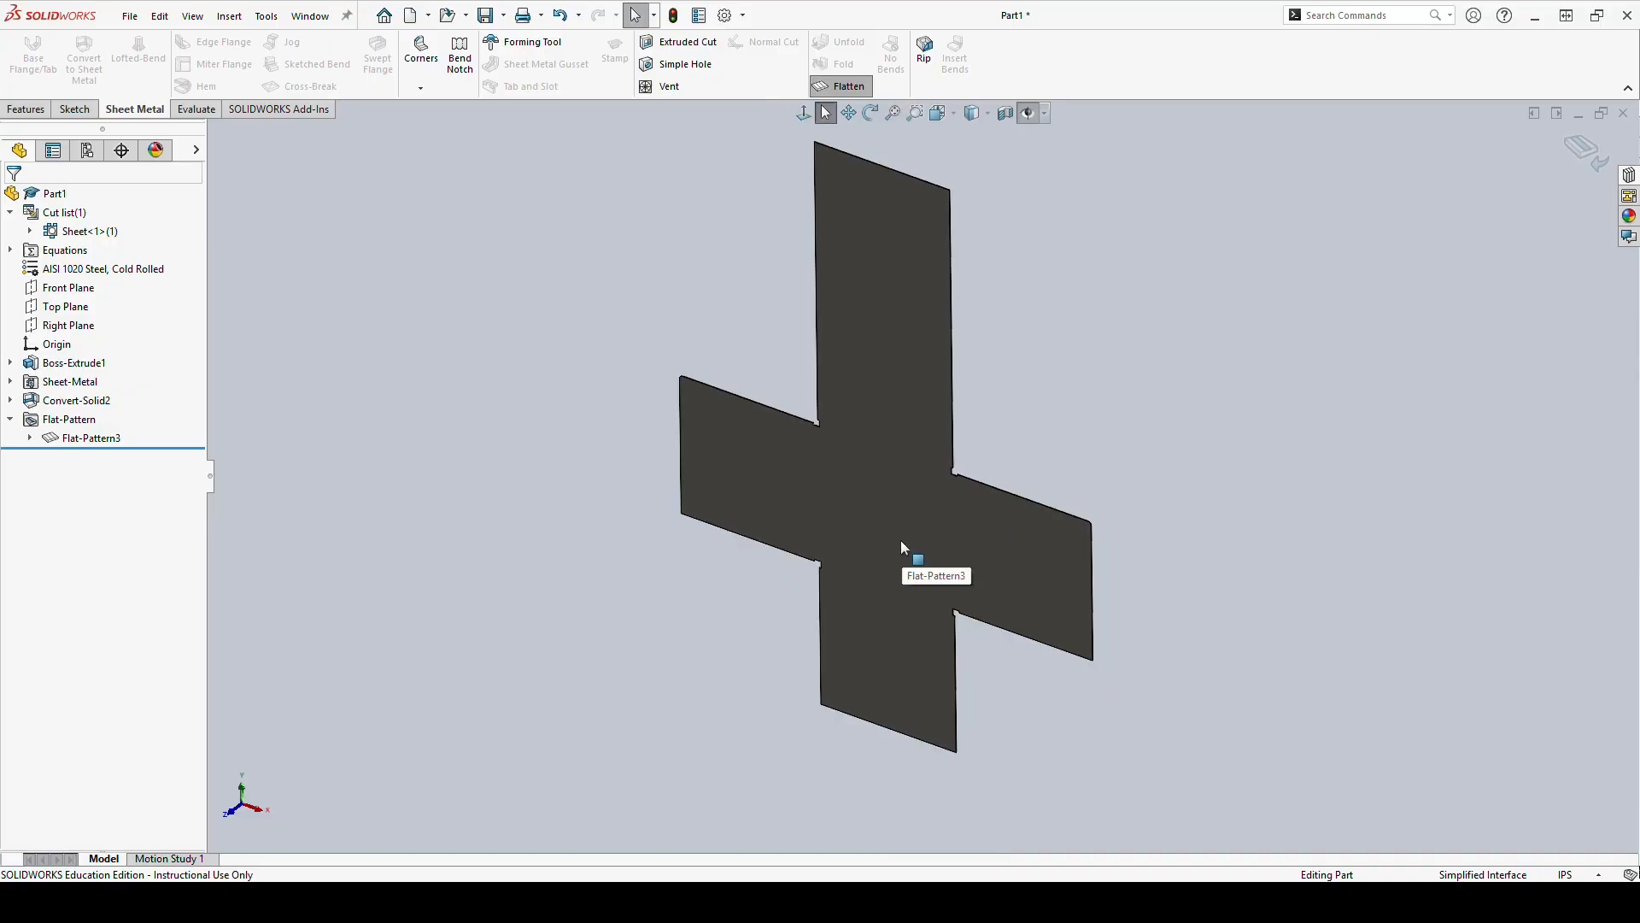
drag(891, 528, 869, 481)
drag(848, 551, 899, 511)
key(ctrl+z)
click(901, 535)
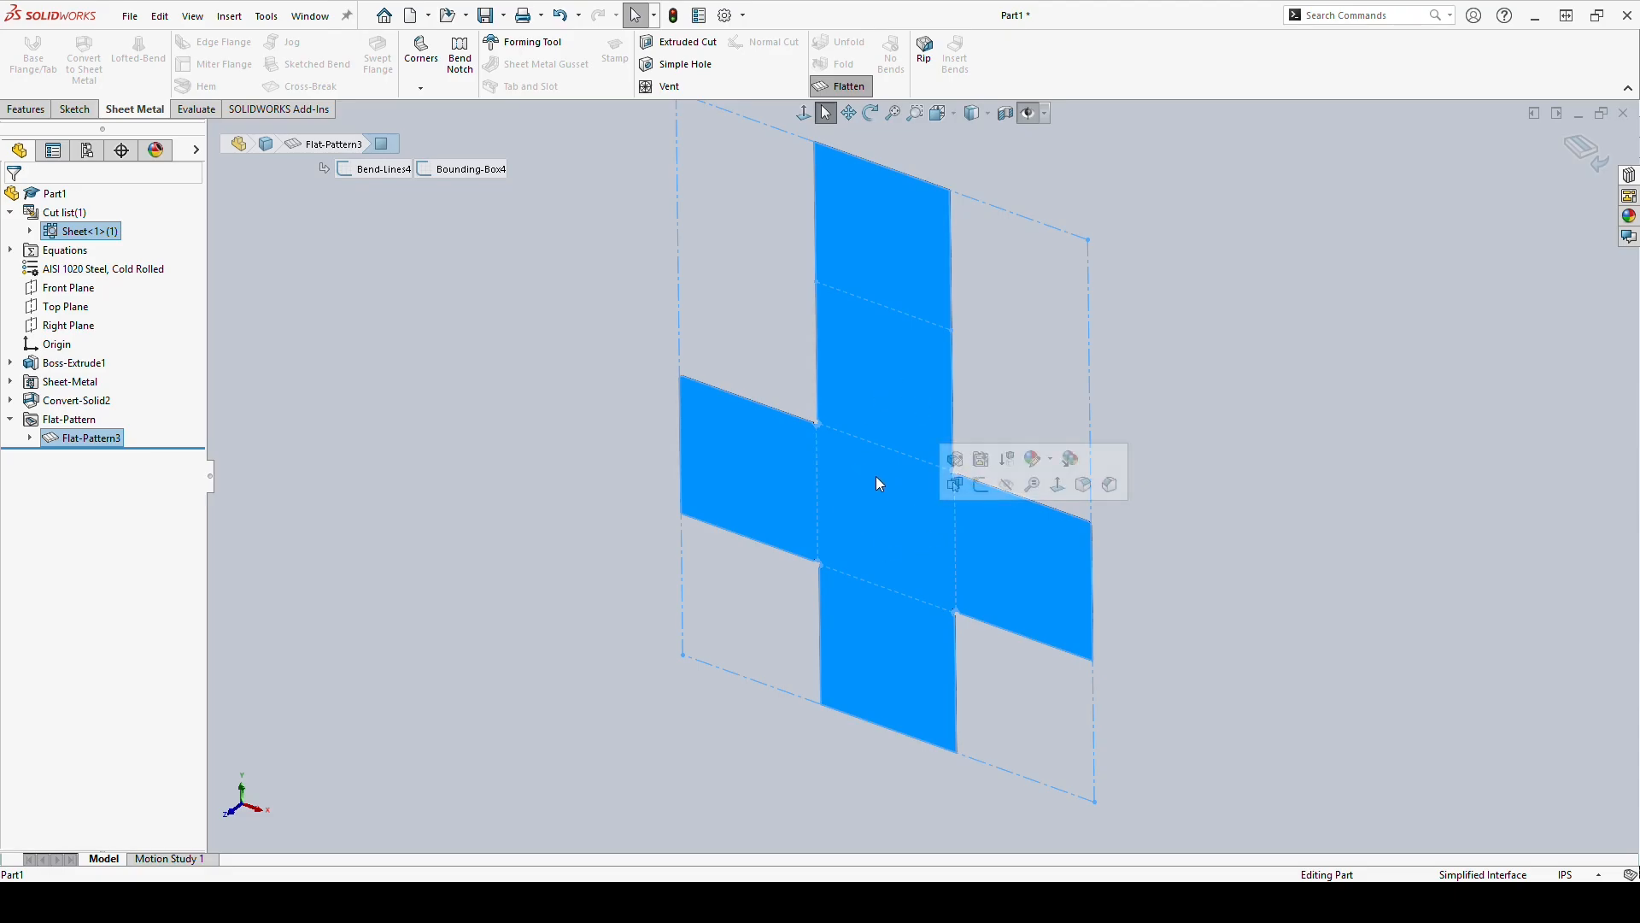
click(1320, 422)
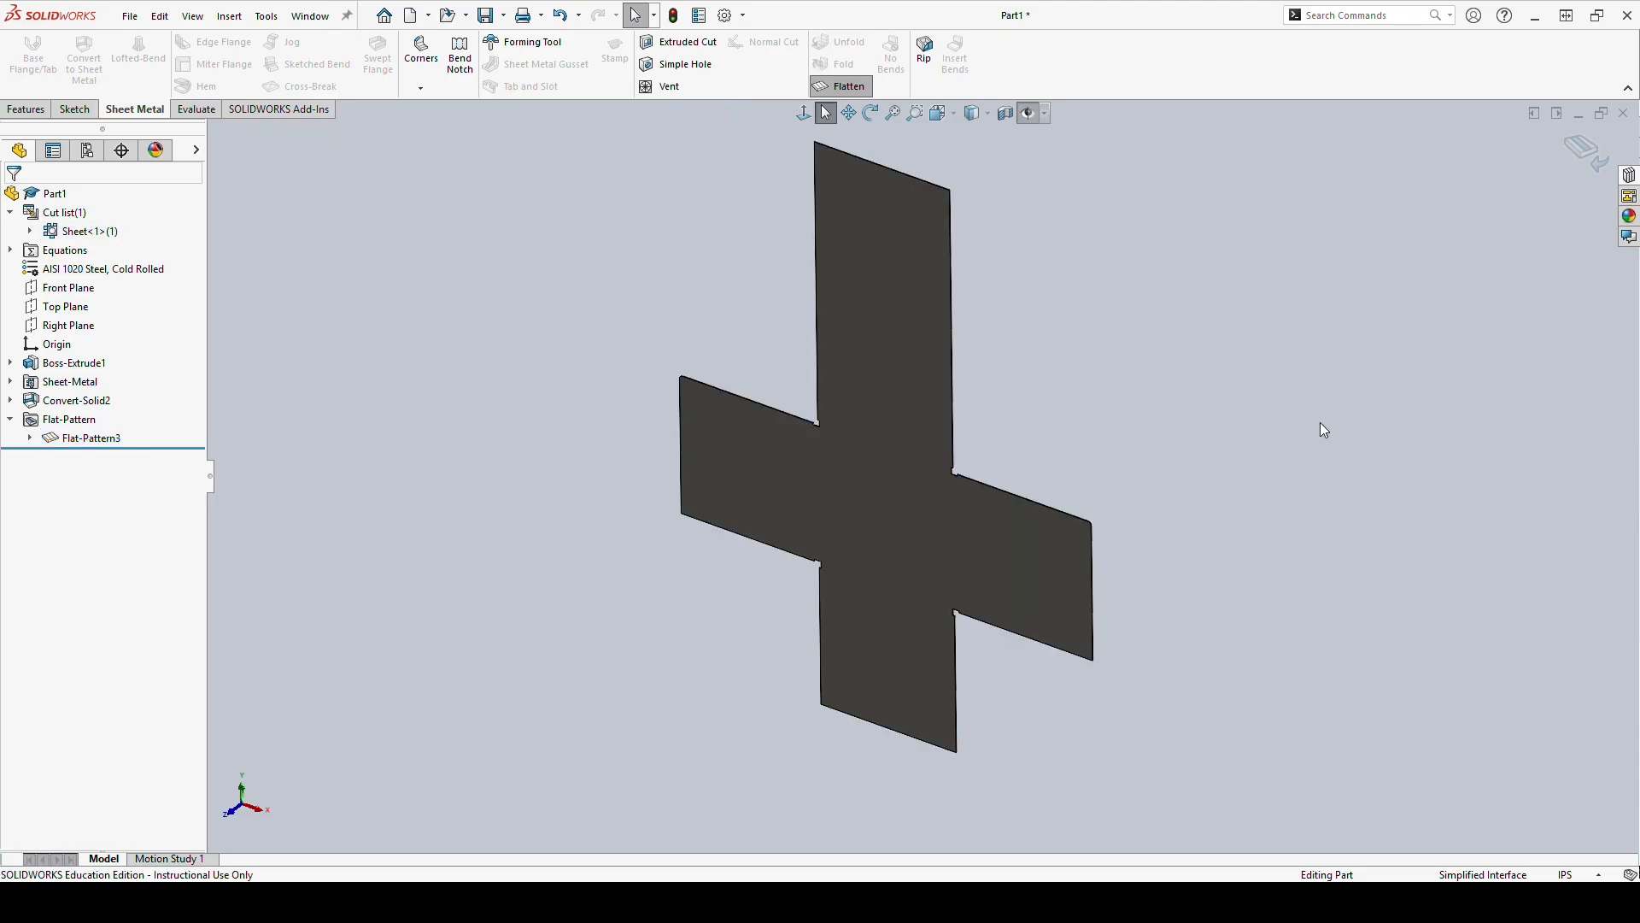
Edit the Convert-Solid2 feature and clear all of its bend edges.
right_click(82, 402)
click(94, 350)
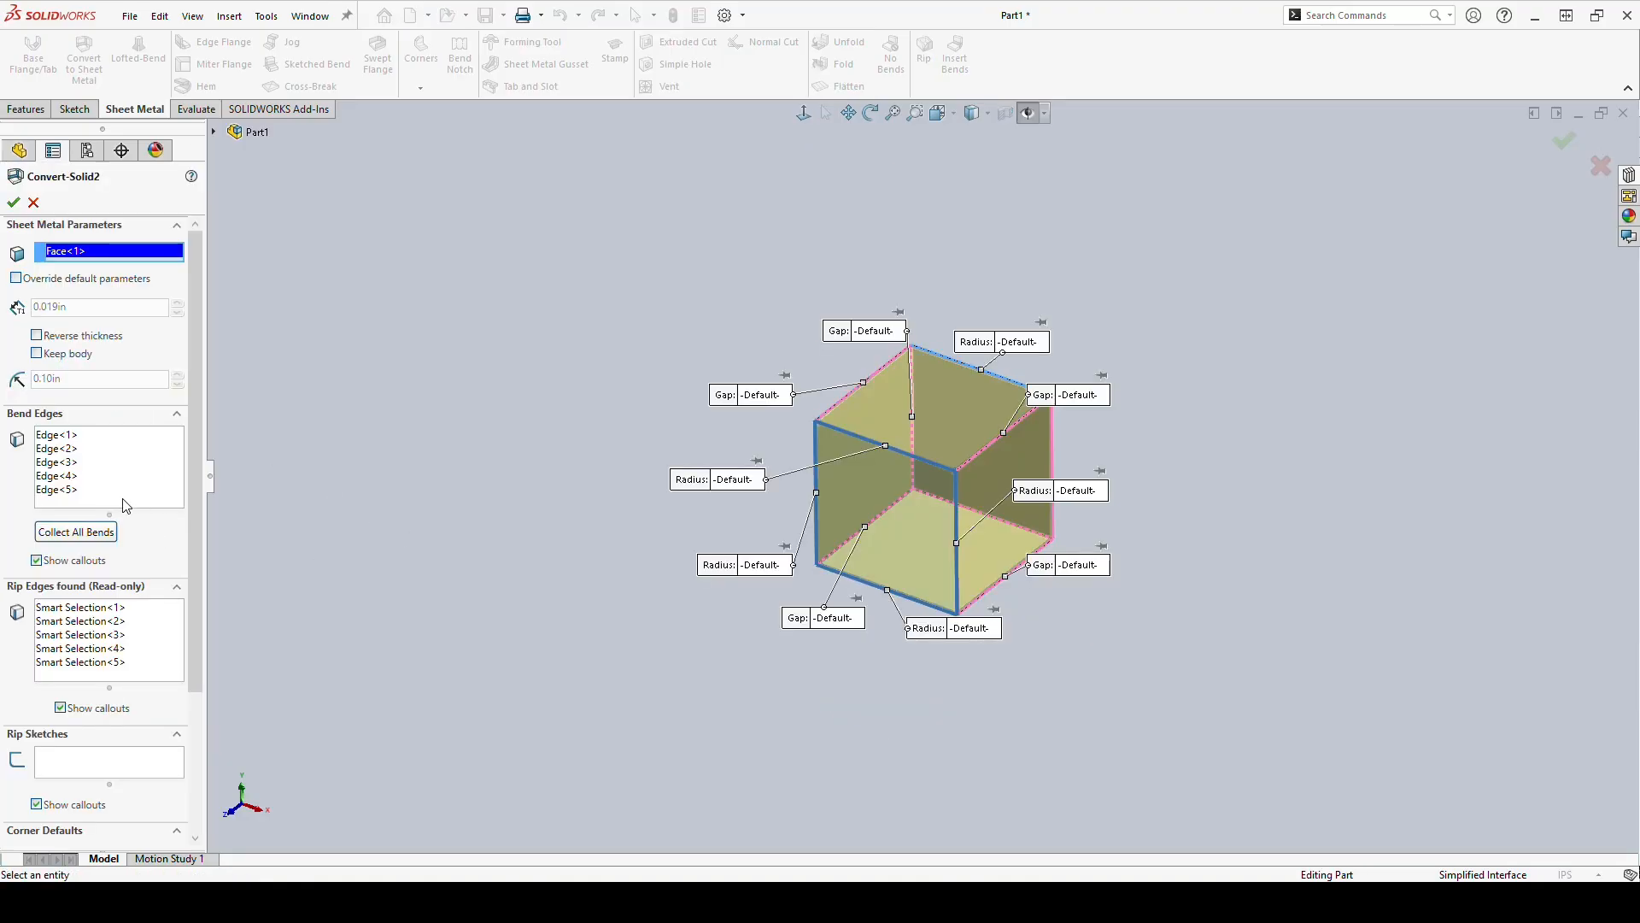
mouse_move(870, 478)
mouse_down()
mouse_move(901, 536)
mouse_move(904, 493)
mouse_up()
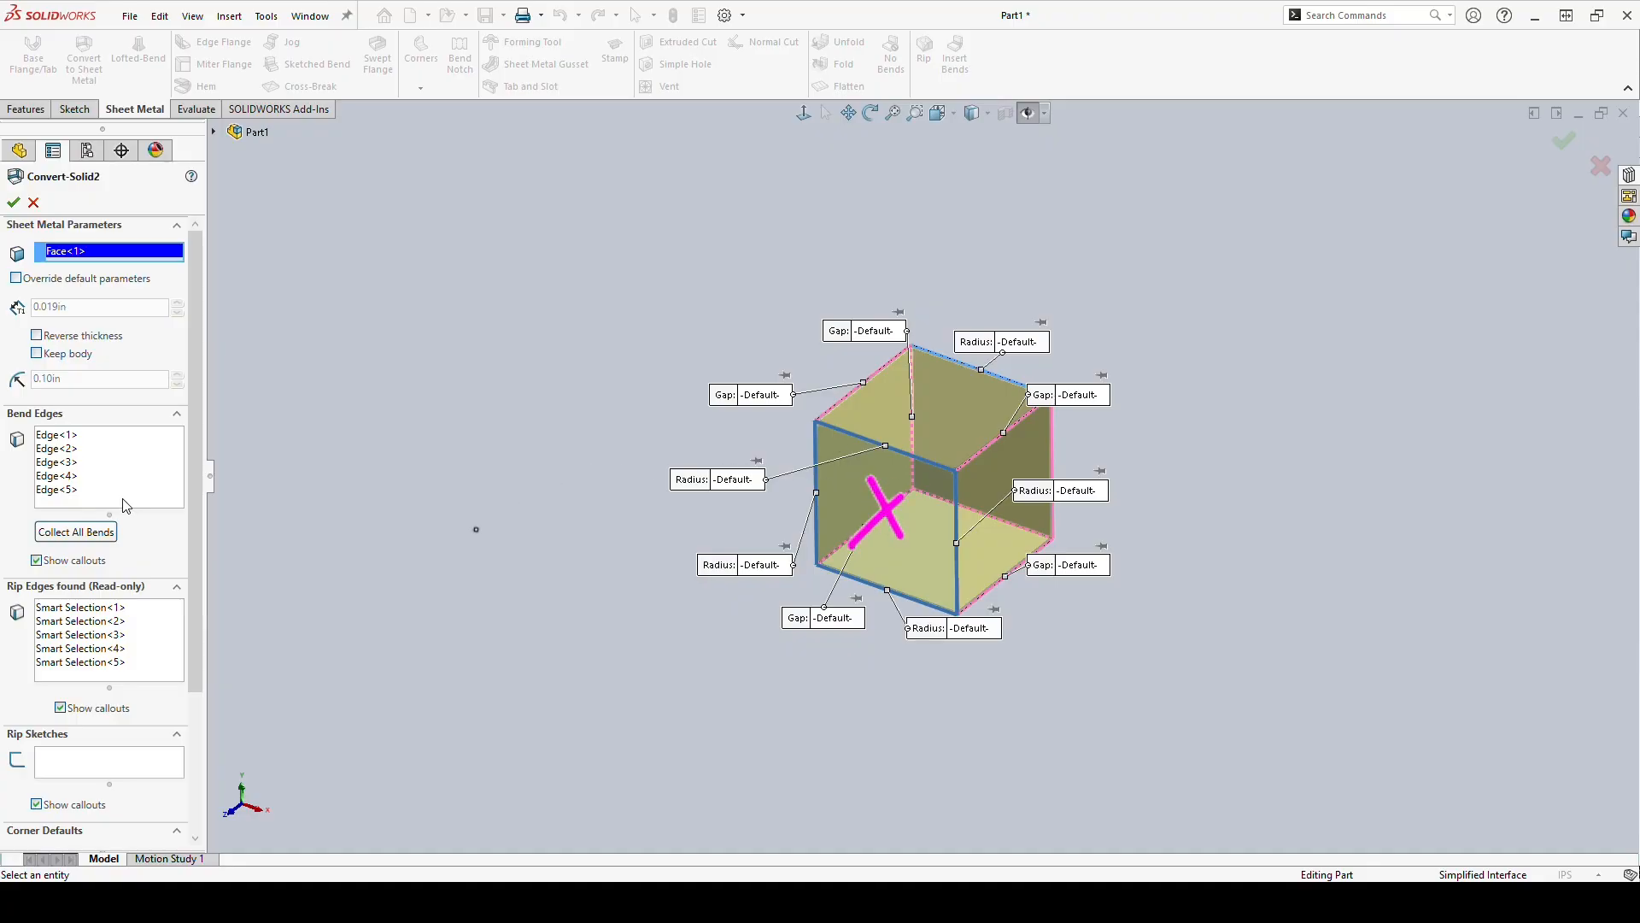
mouse_move(51, 278)
mouse_down()
mouse_move(141, 258)
mouse_move(33, 263)
mouse_move(68, 278)
mouse_up()
click(88, 504)
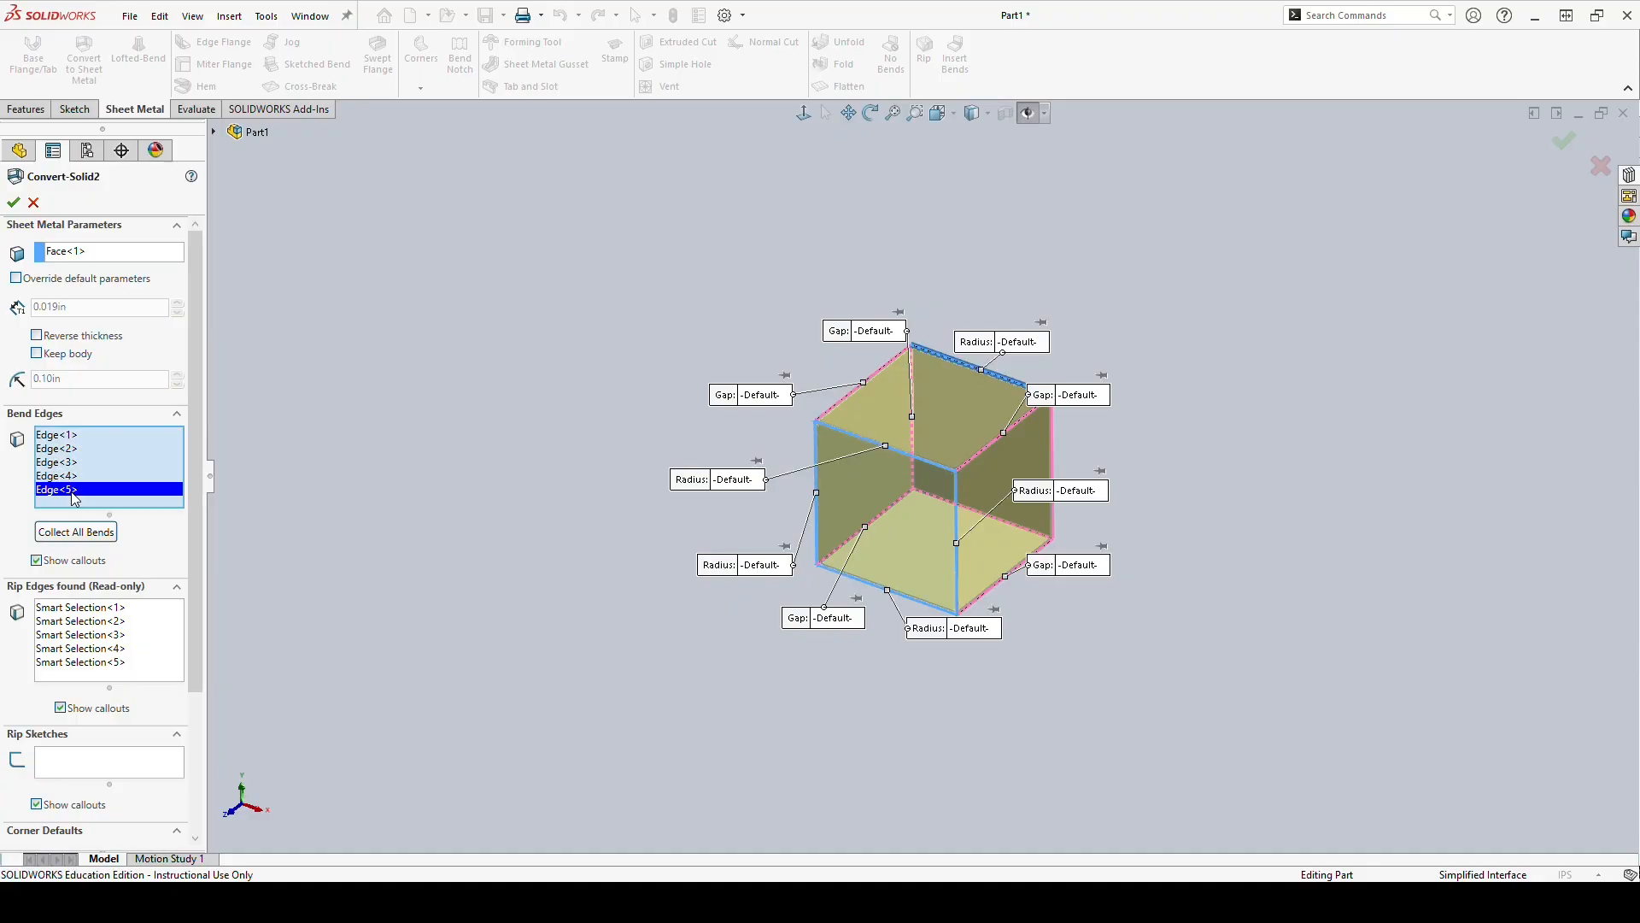
shift+click(53, 437)
right_click(53, 436)
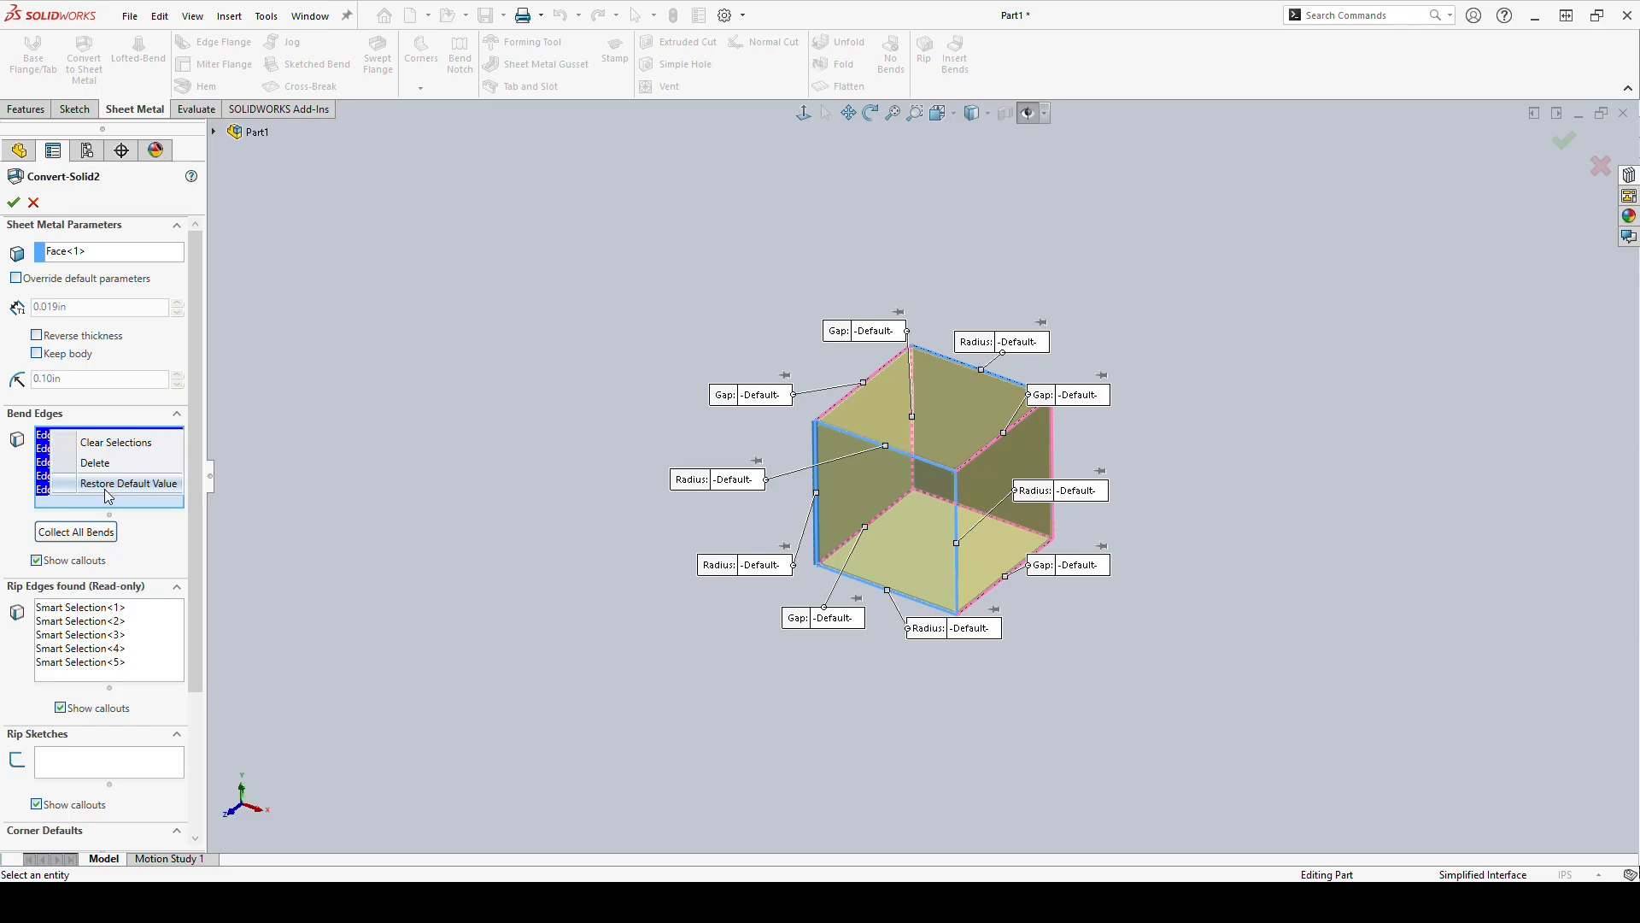
click(103, 445)
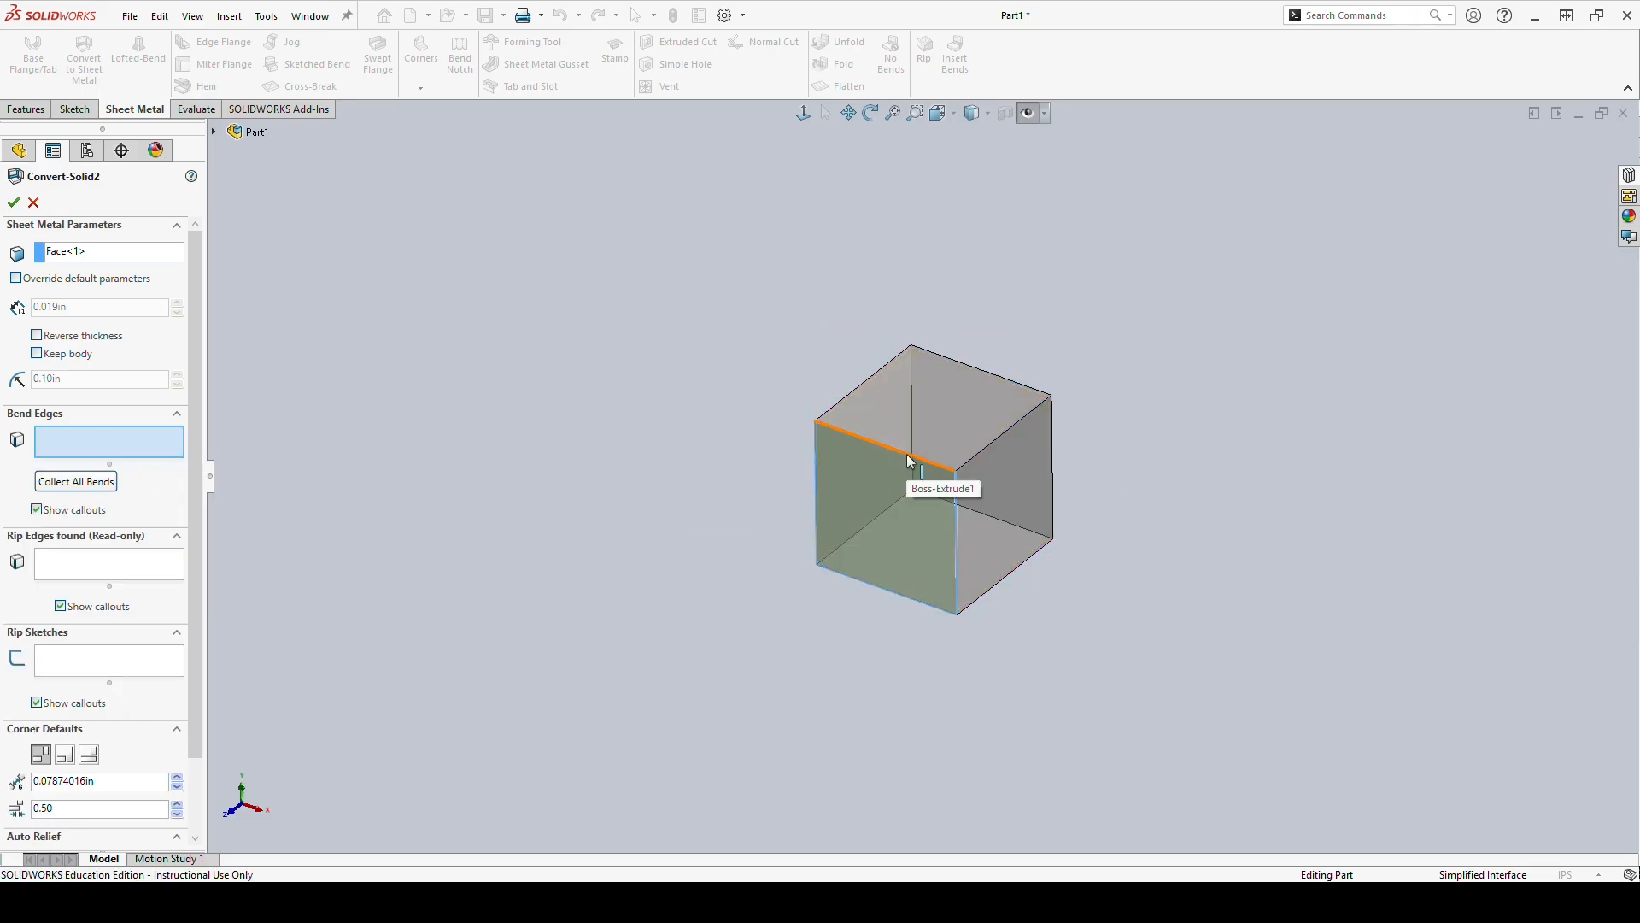
Select the front-right, rear-right and rear-left vertical edges, the right face's upper edge and the left face's lower edge as bends.
click(956, 521)
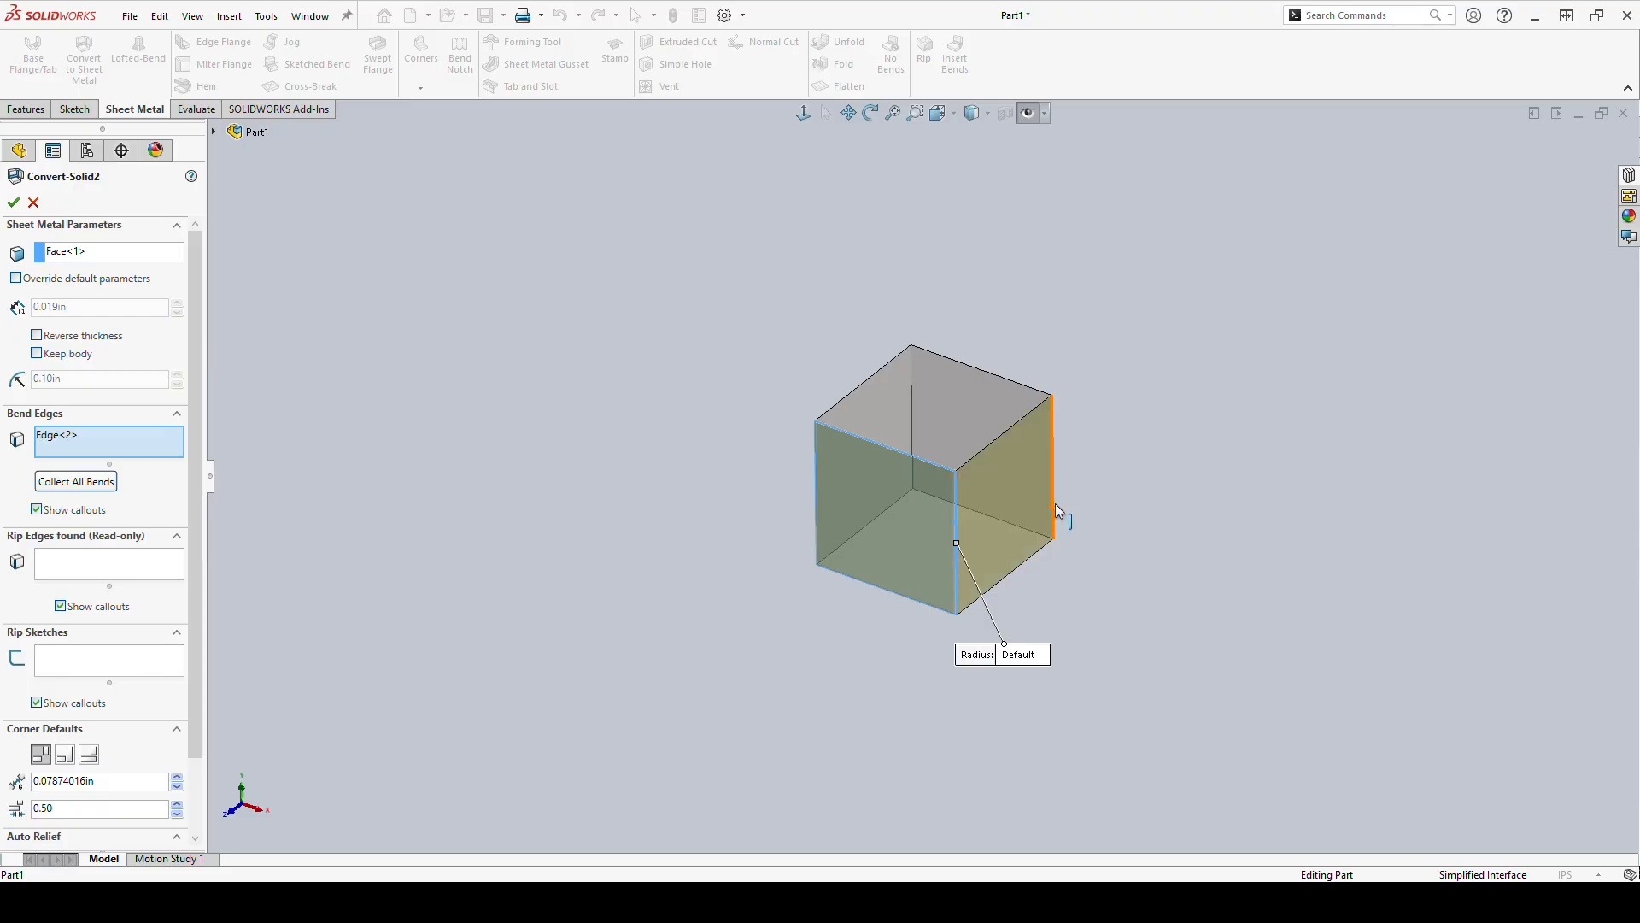
click(1051, 496)
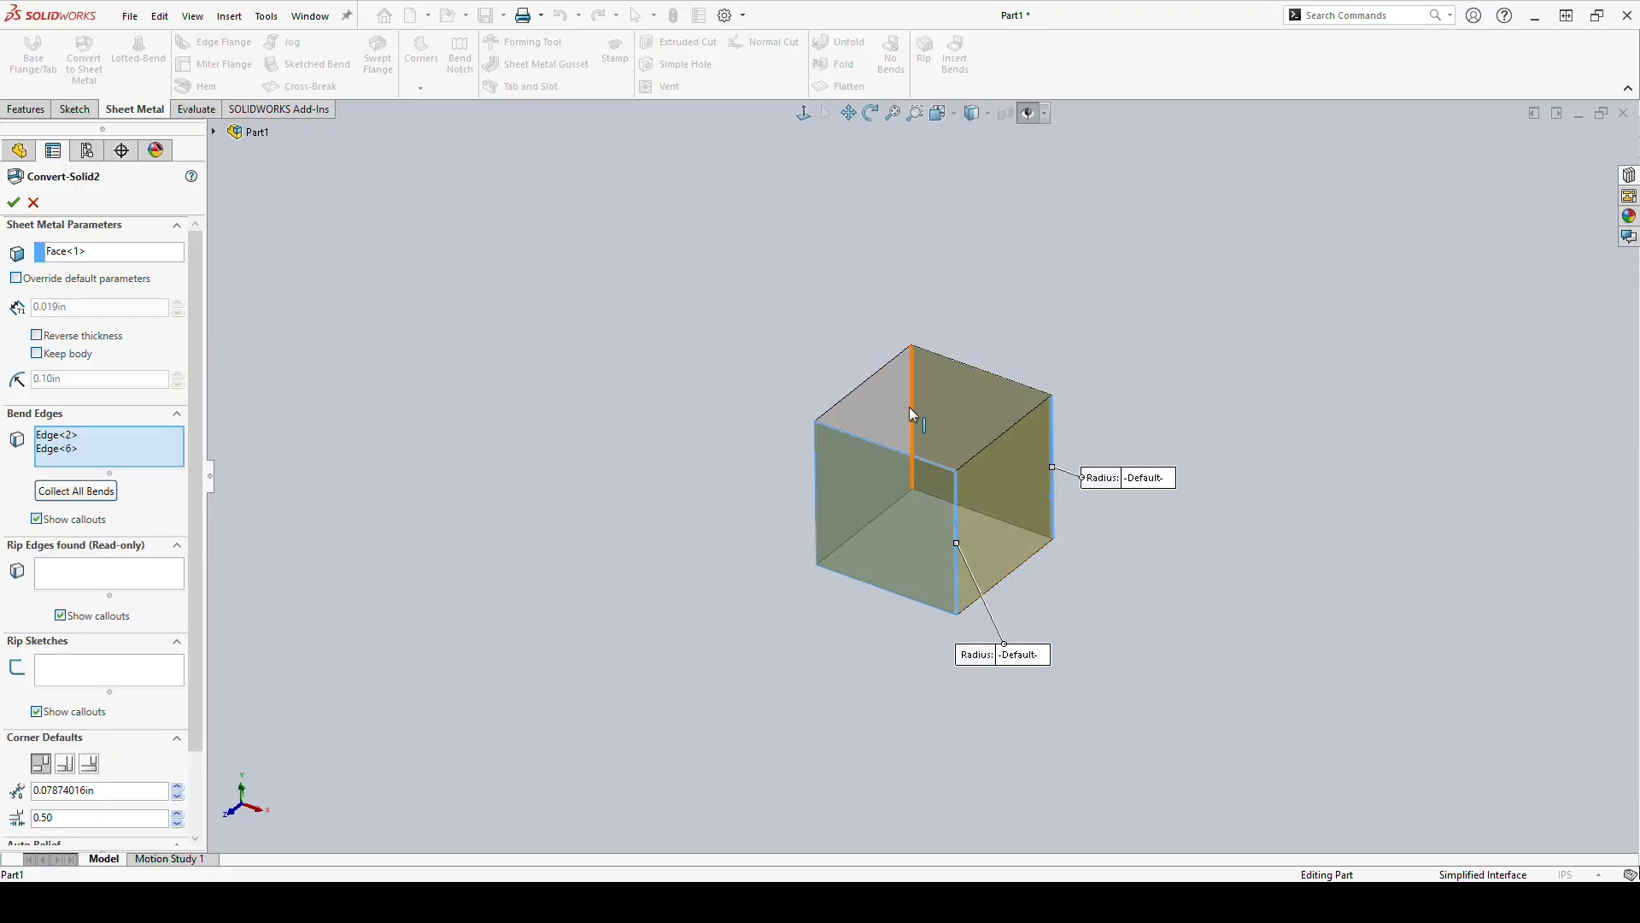
click(912, 406)
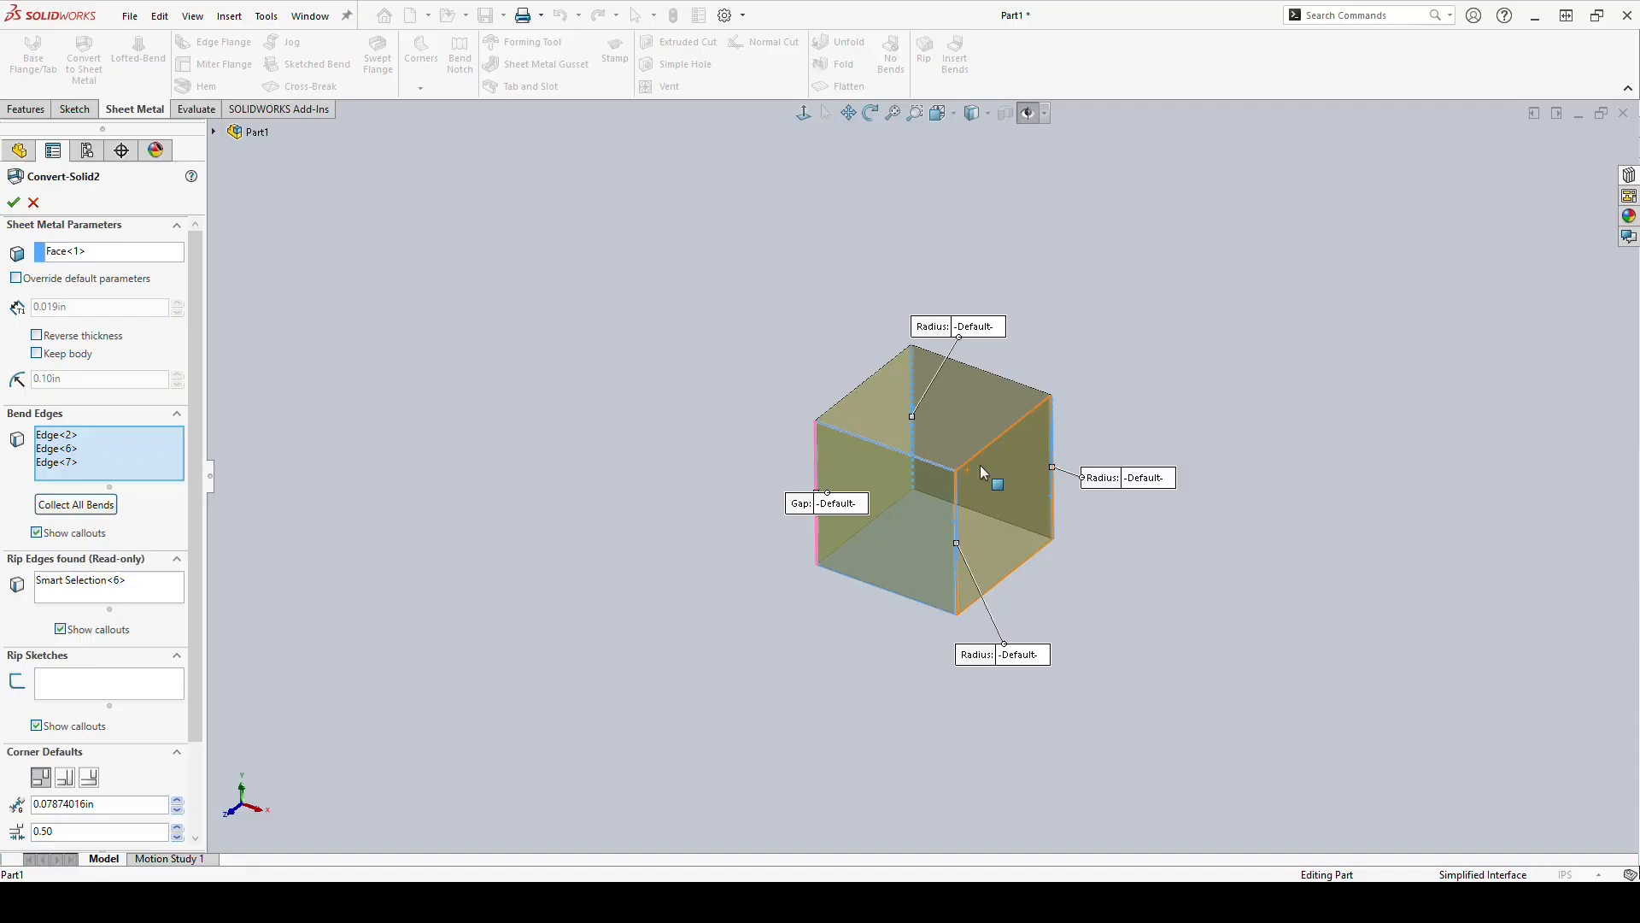
click(1002, 433)
middle_drag(955, 606, 943, 395)
click(876, 586)
middle_drag(876, 586, 1091, 459)
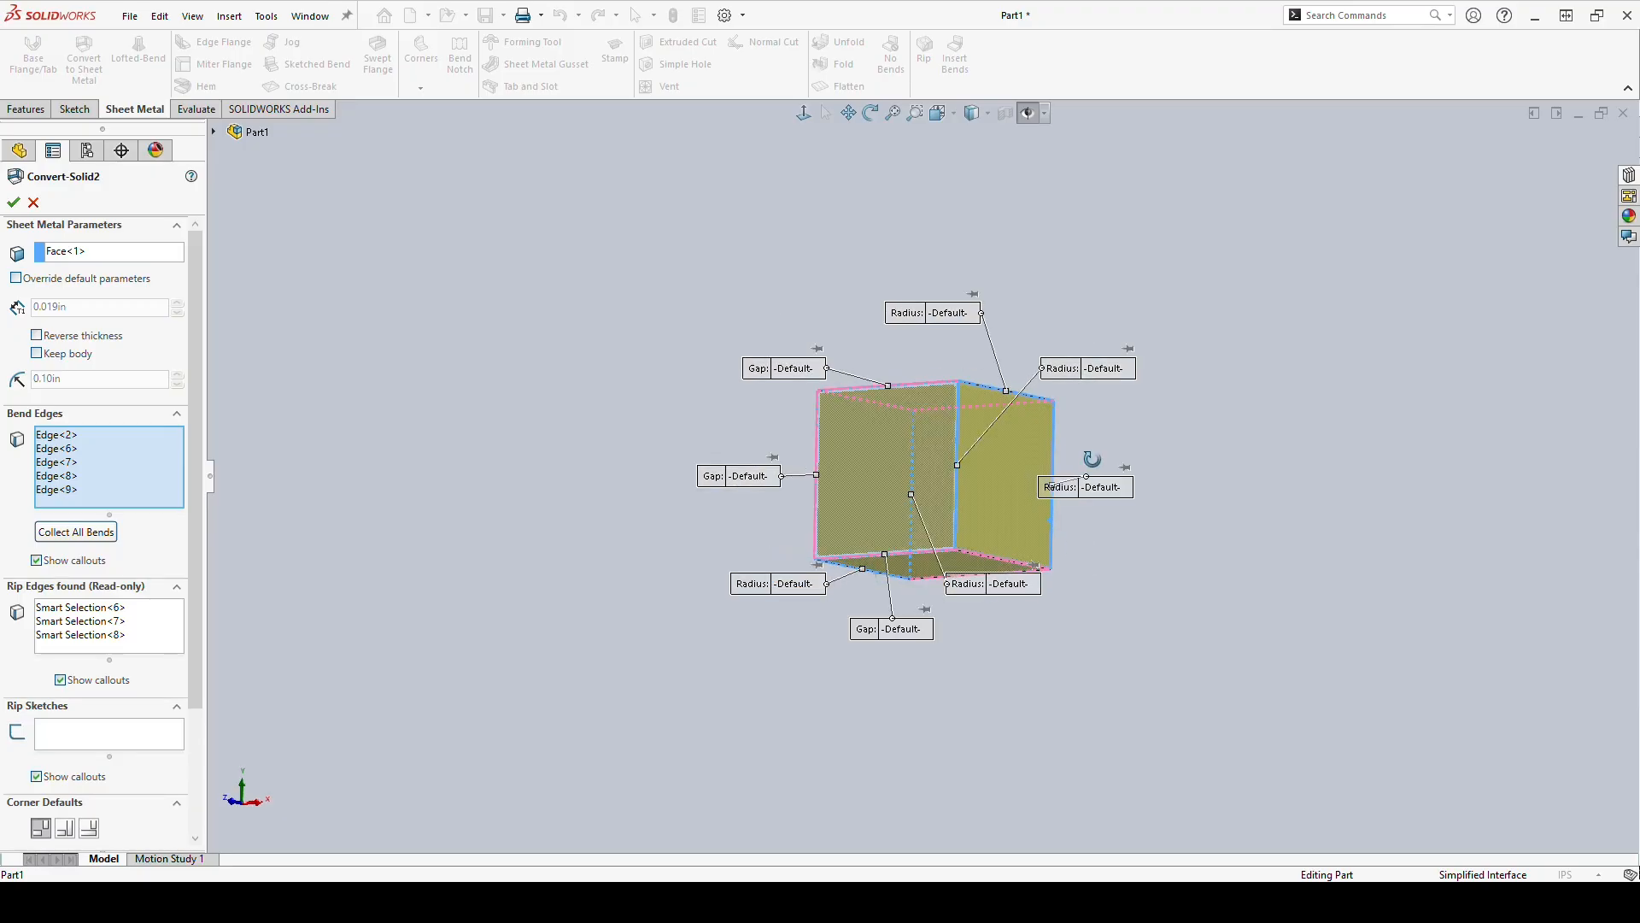
drag(865, 433, 897, 491)
mouse_move(858, 492)
mouse_down()
mouse_move(895, 441)
mouse_move(829, 392)
mouse_move(818, 492)
mouse_up()
drag(847, 547, 906, 544)
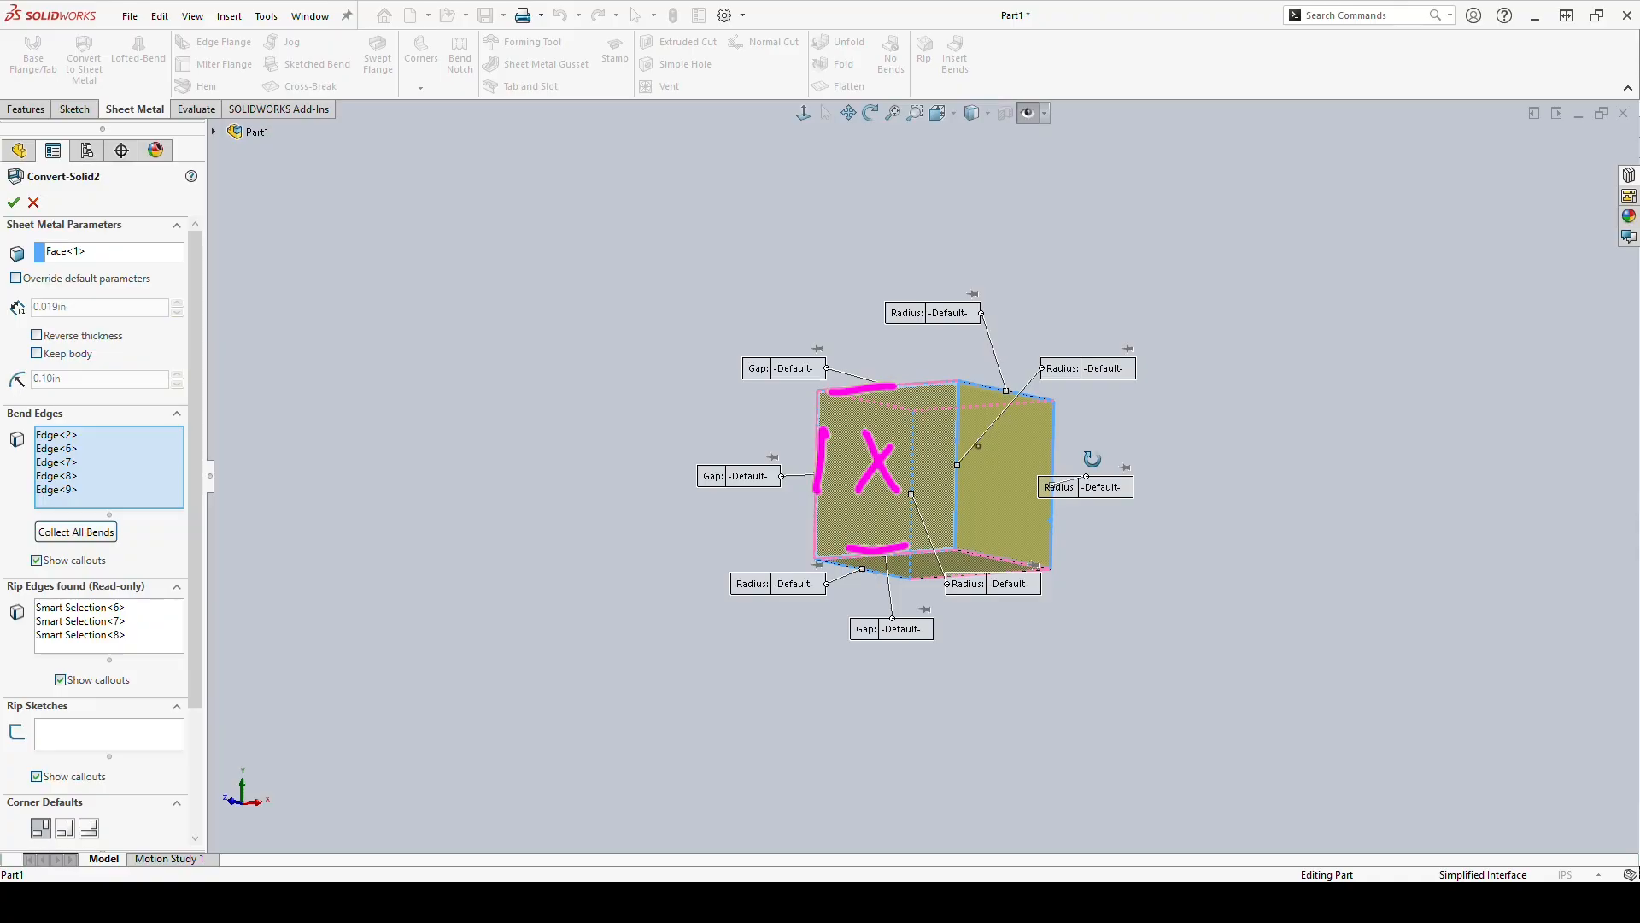
drag(965, 501, 932, 487)
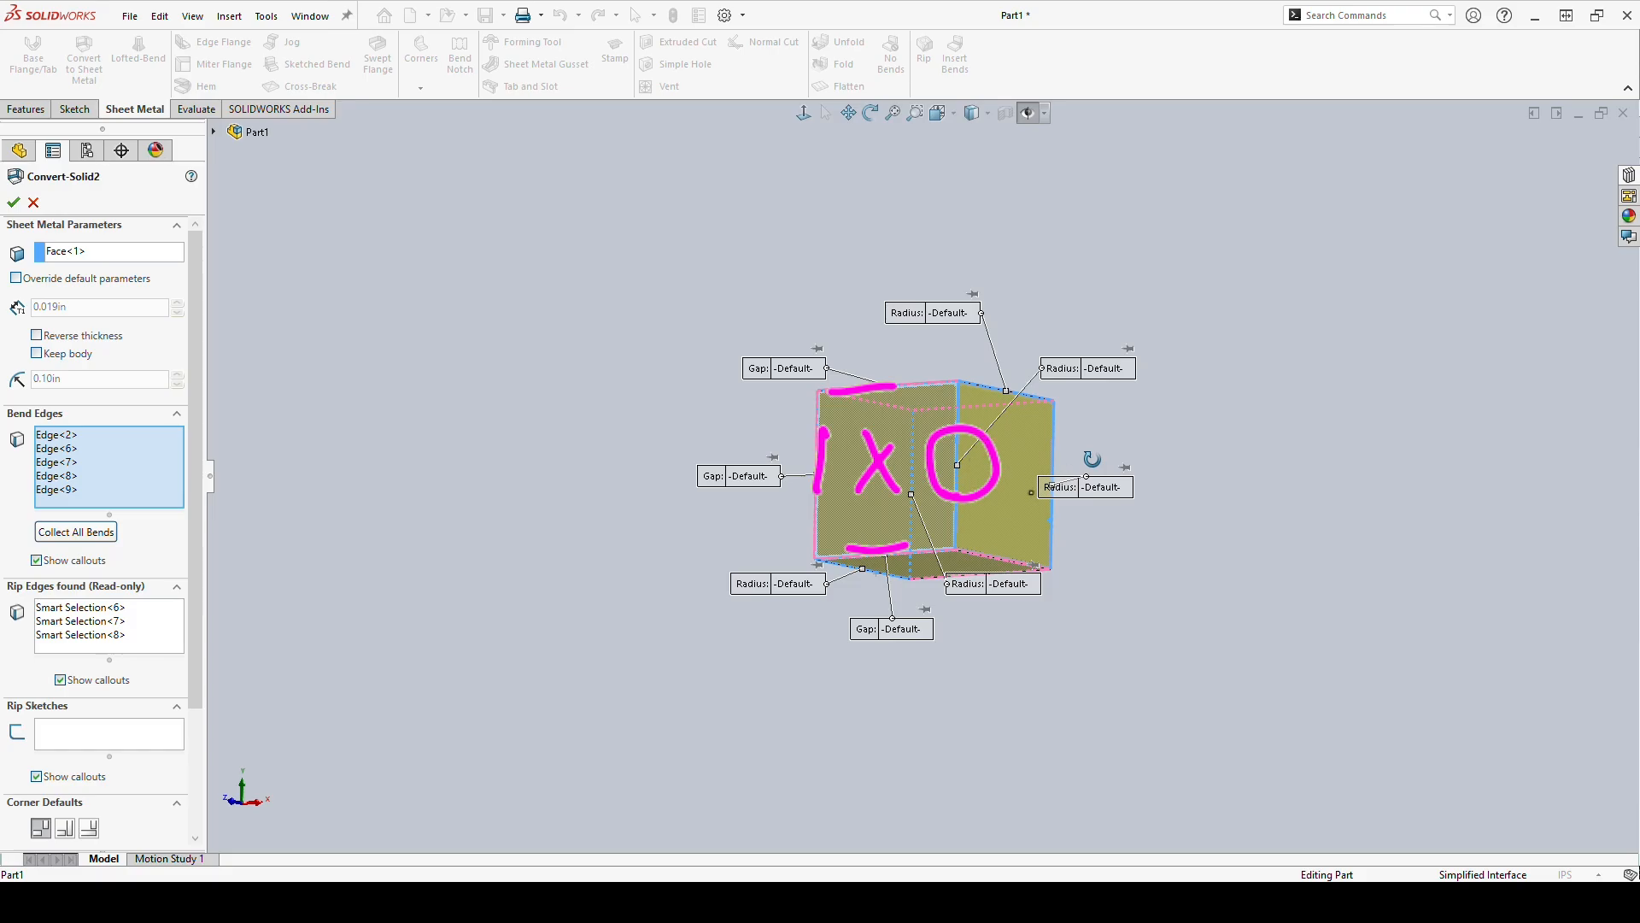
mouse_move(1015, 406)
mouse_down()
mouse_move(996, 376)
mouse_move(1012, 410)
mouse_up()
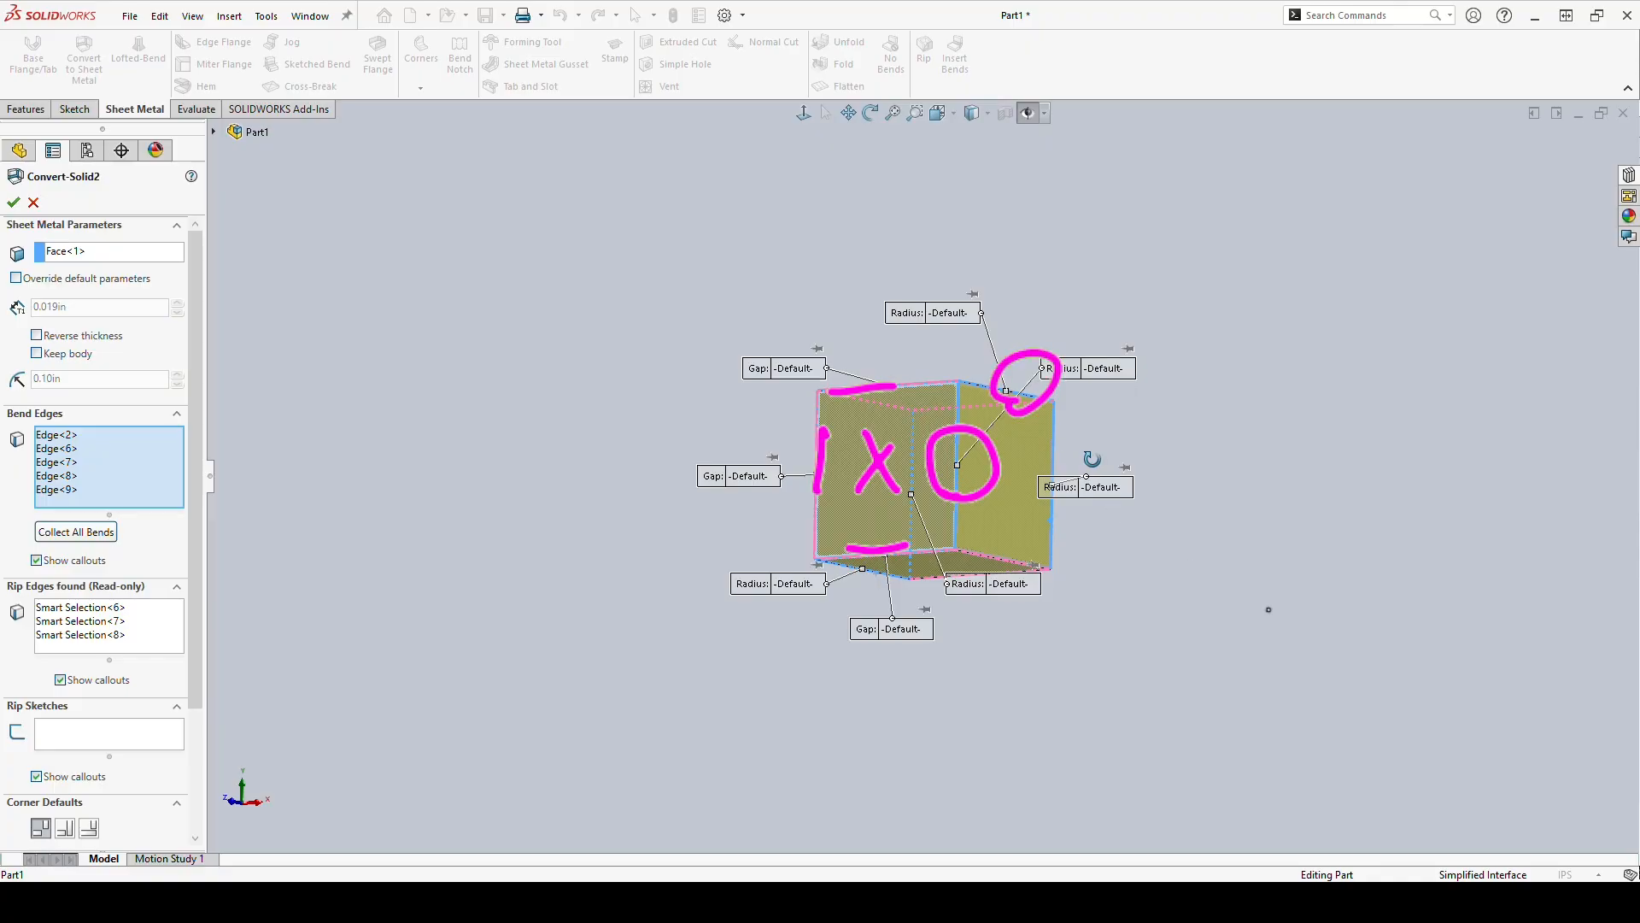
mouse_move(1059, 519)
mouse_down()
mouse_move(1037, 518)
mouse_move(1076, 533)
mouse_up()
key(ctrl+z)
key(ctrl+z)
key(ctrl+z)
key(ctrl+z)
key(ctrl+z)
key(ctrl+z)
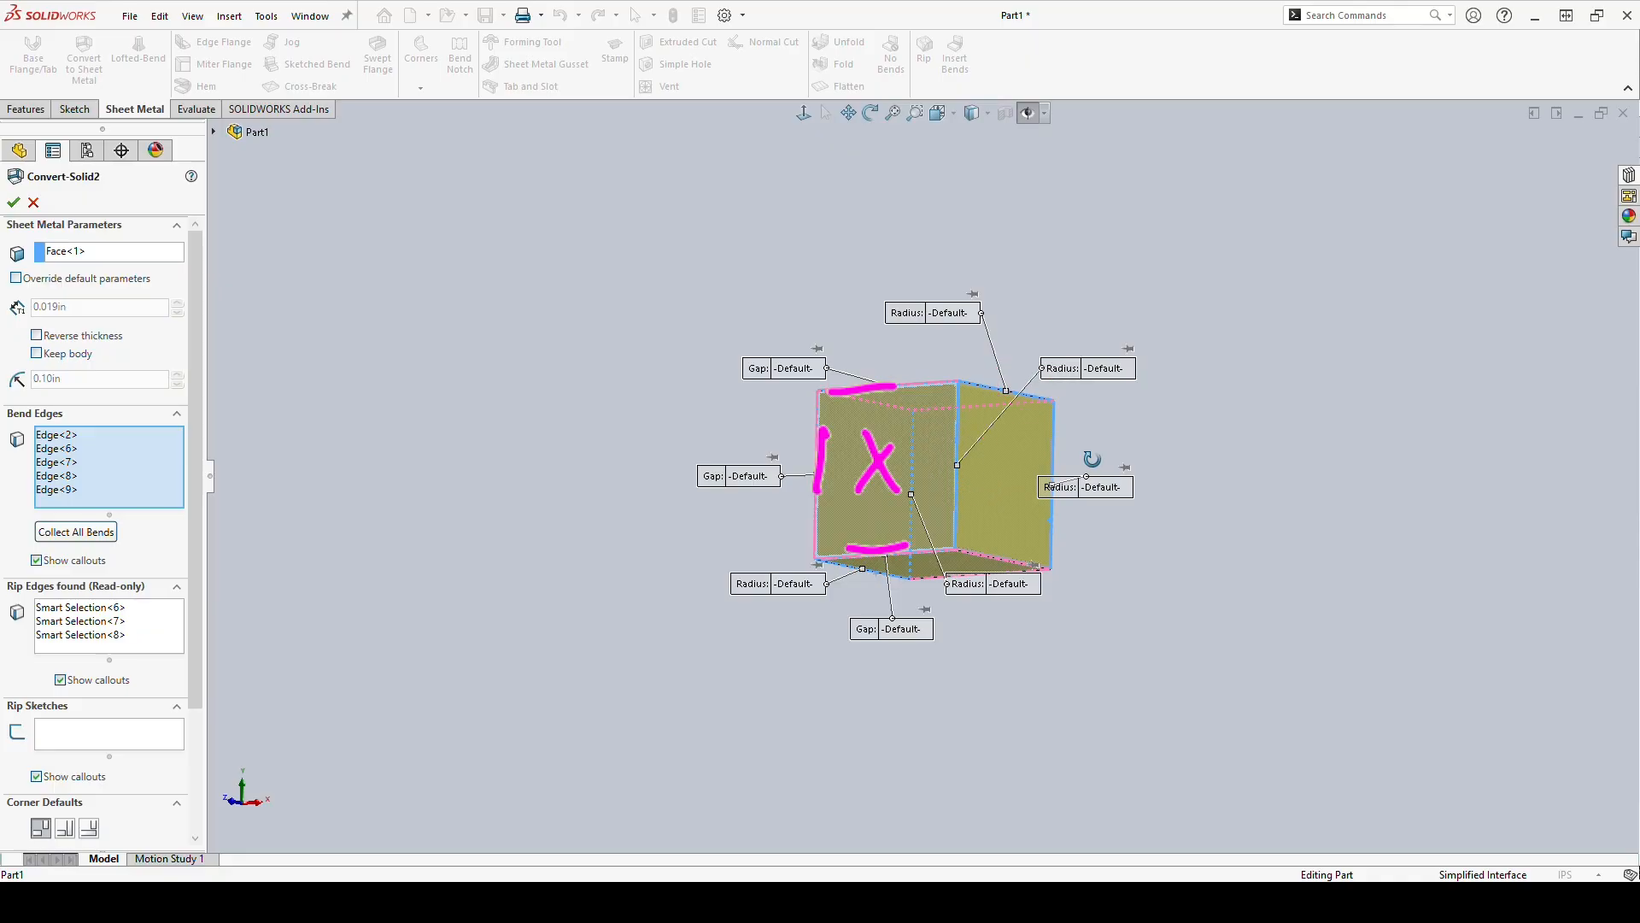
key(ctrl+z)
key(ctrl+z)
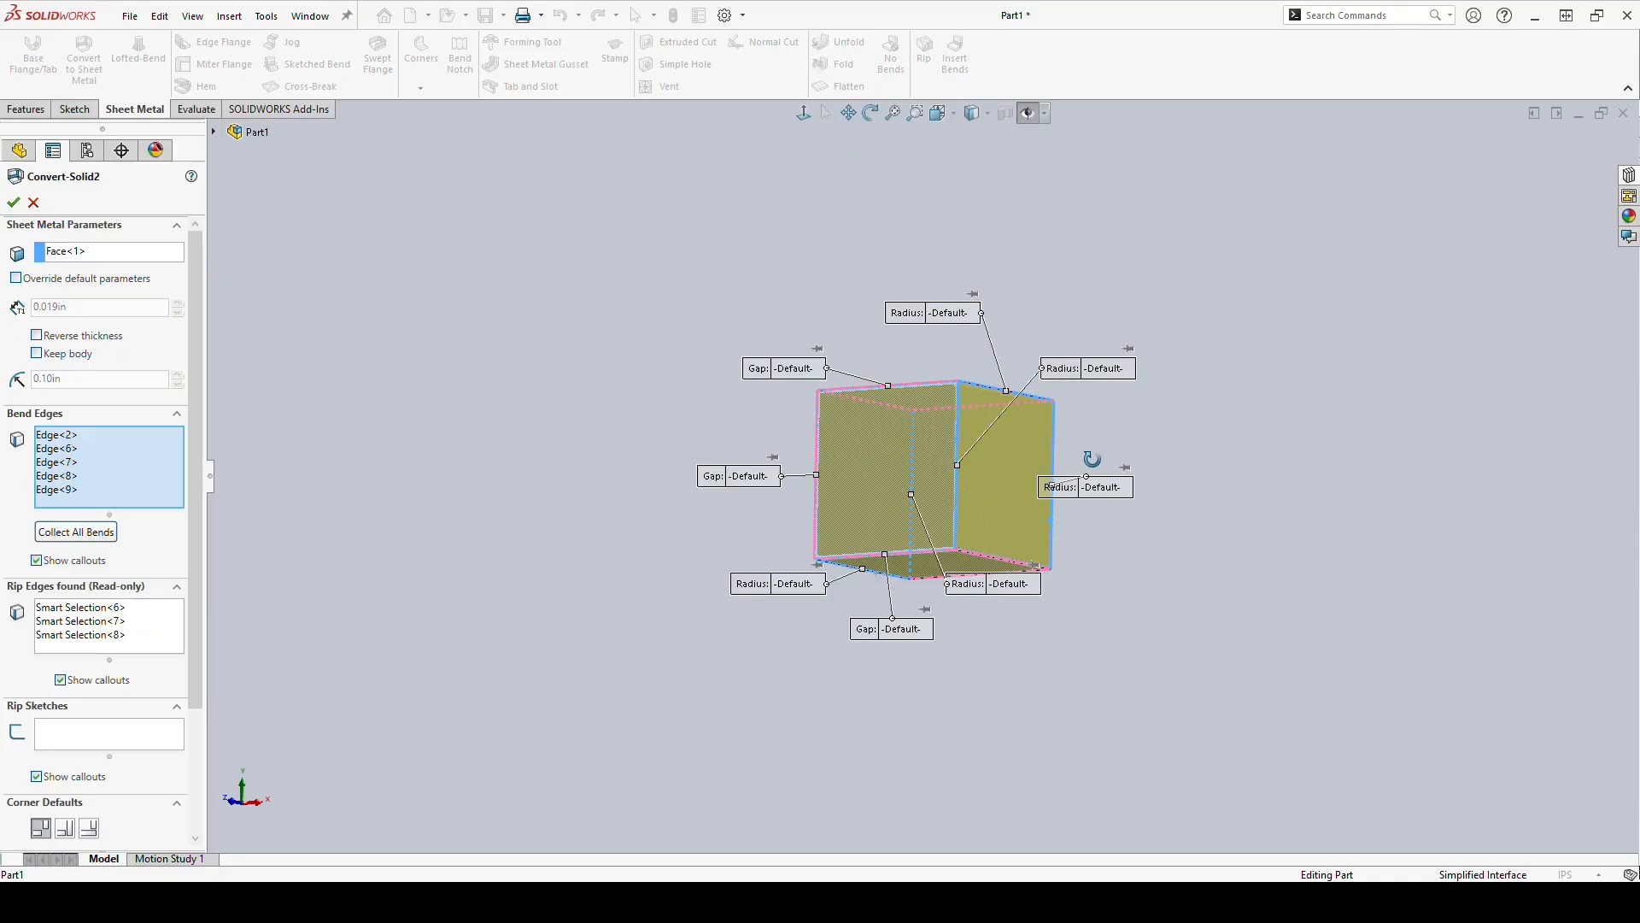
Accept the edited Convert-Solid2 bends and examine the resulting flat pattern.
middle_drag(1057, 479, 1066, 591)
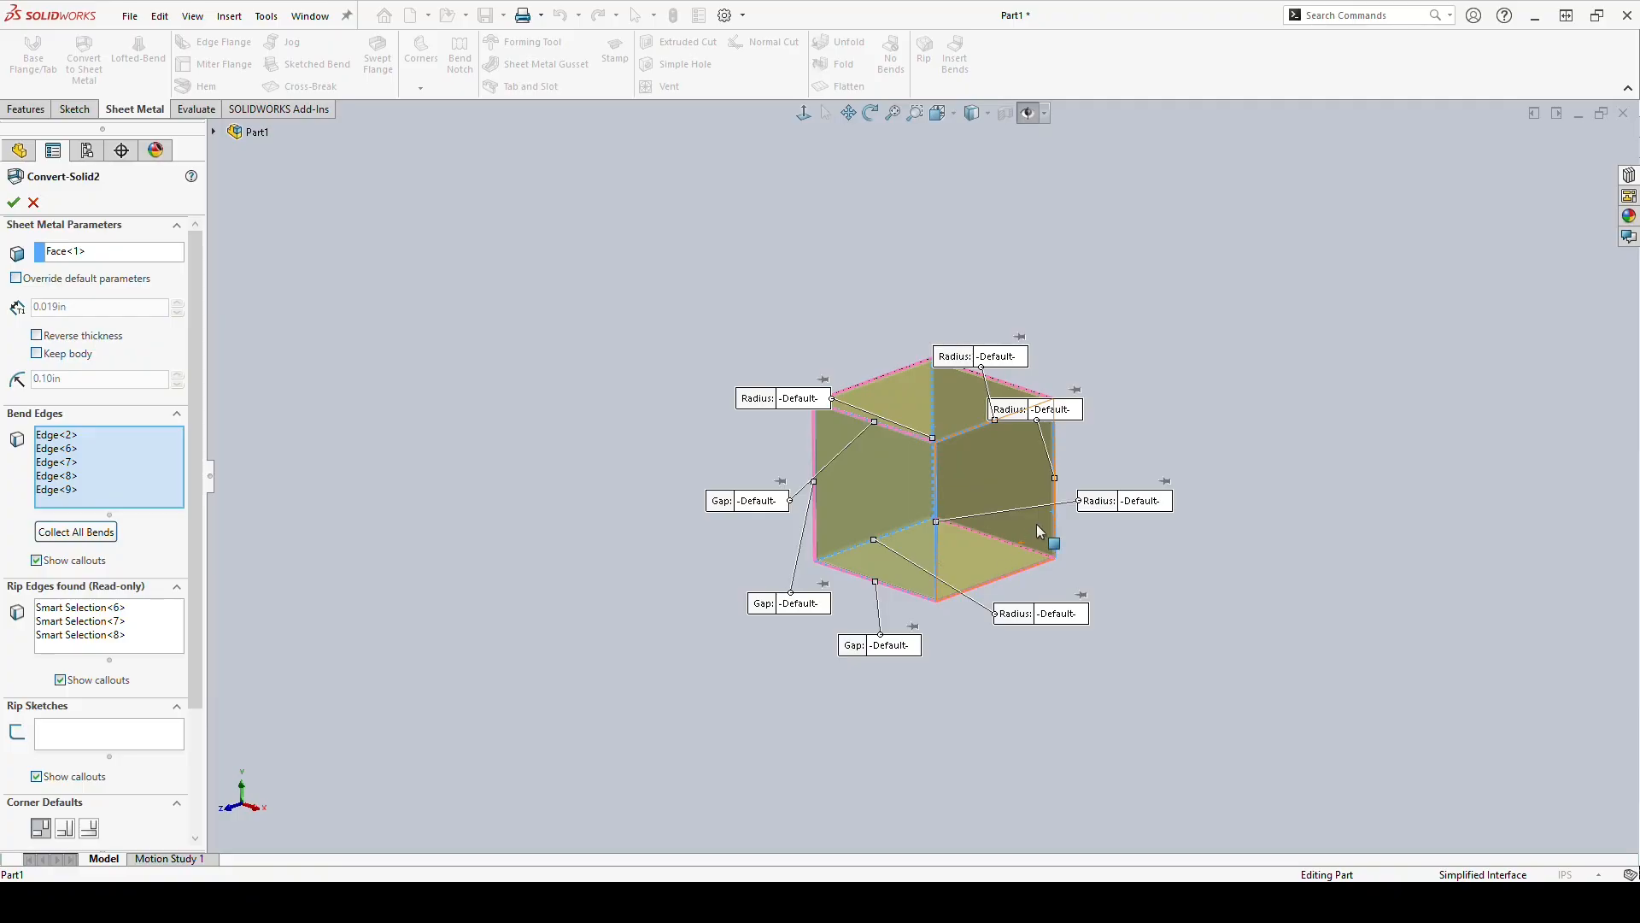
click(12, 204)
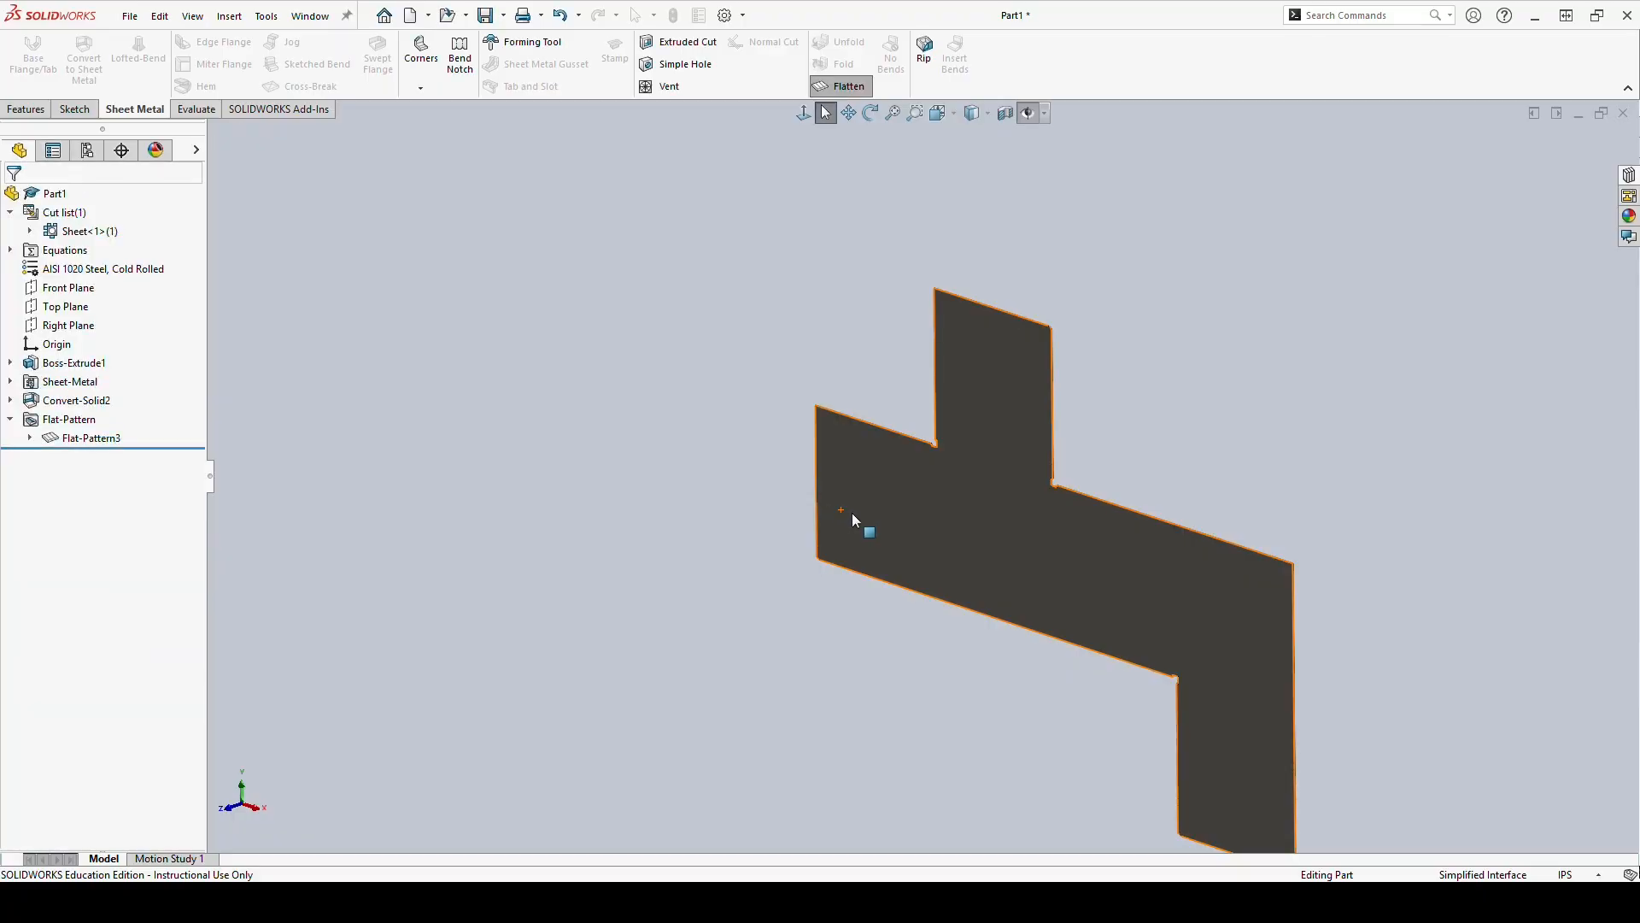
scroll(1112, 567, down, 2)
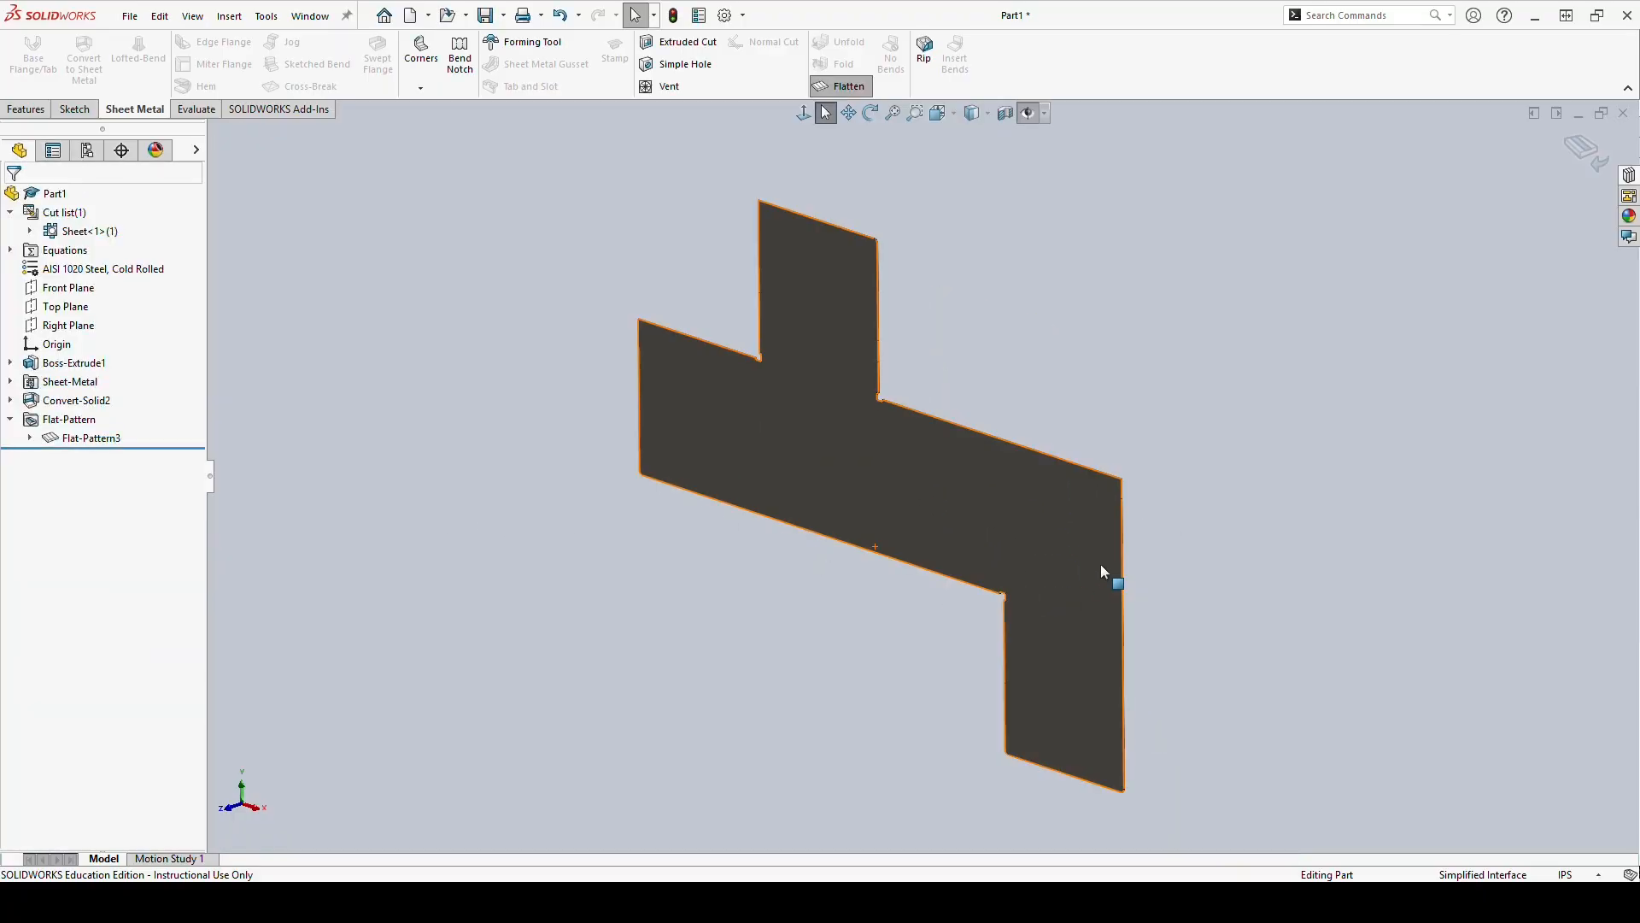
click(991, 523)
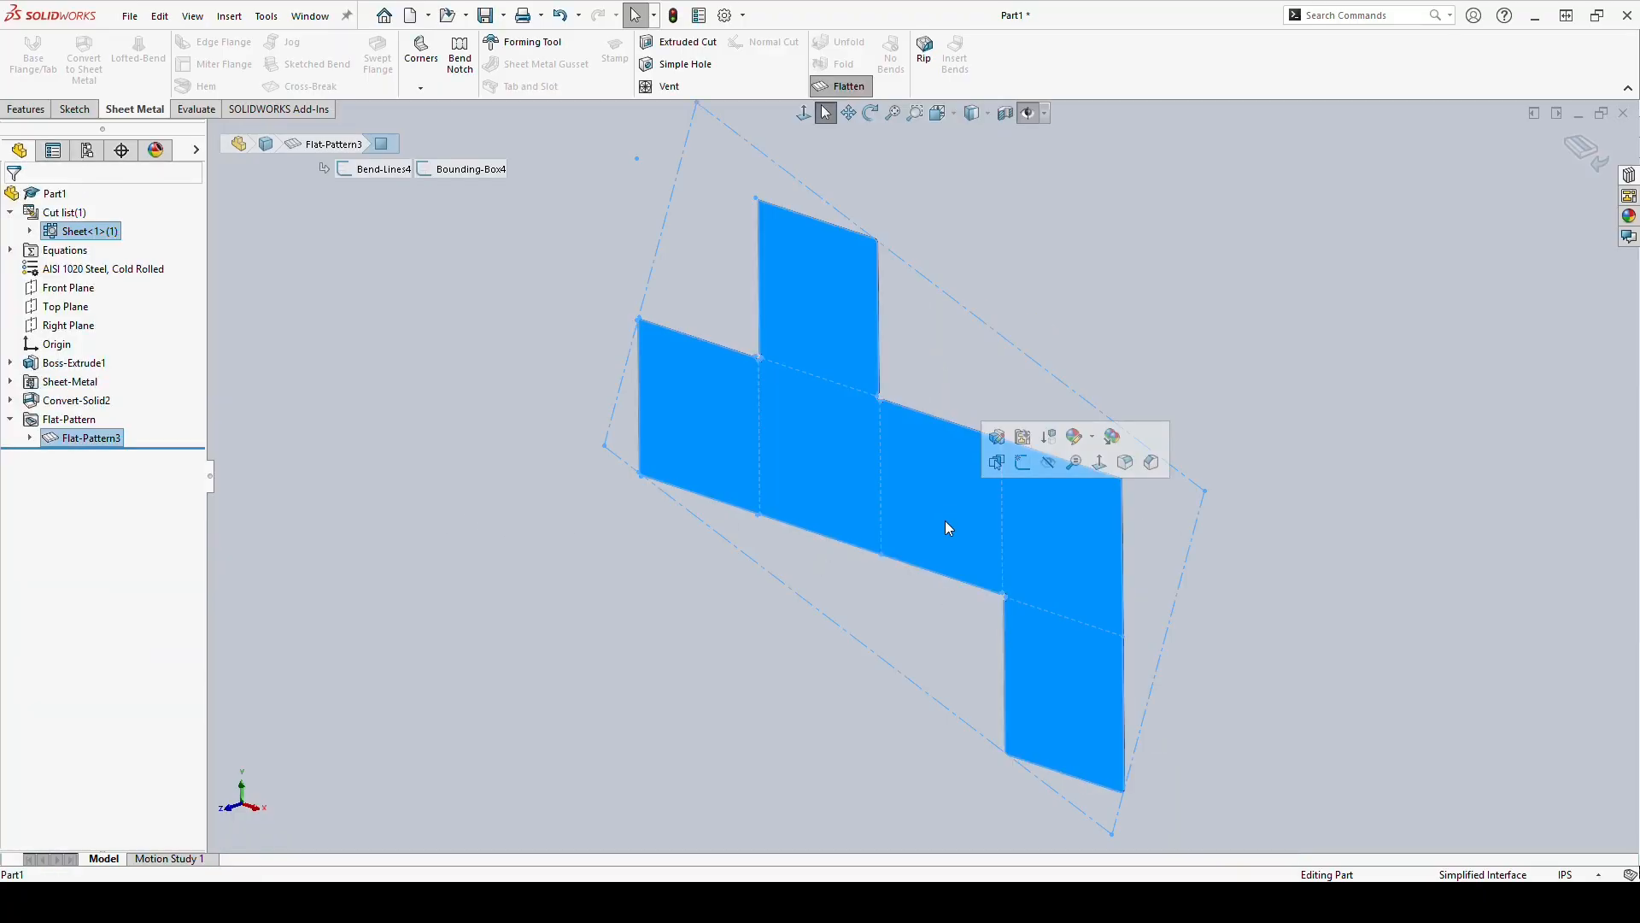
click(504, 481)
Suppress the Flat-Pattern3 feature to fold the box back up and inspect its corners.
right_click(86, 437)
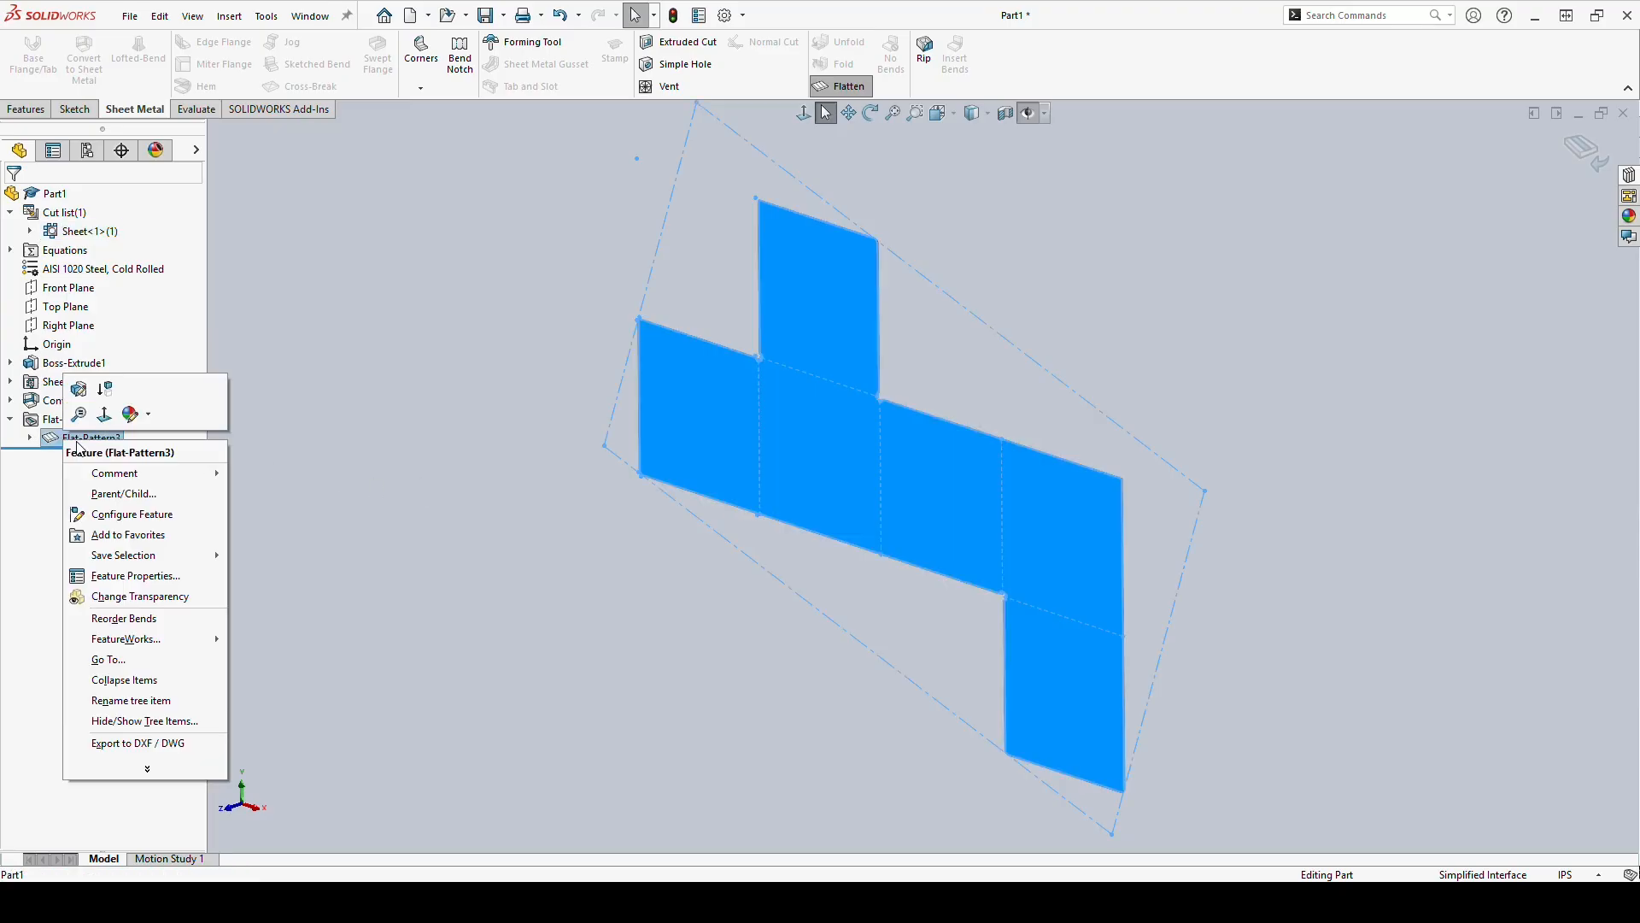
click(110, 402)
scroll(761, 463, down, 3)
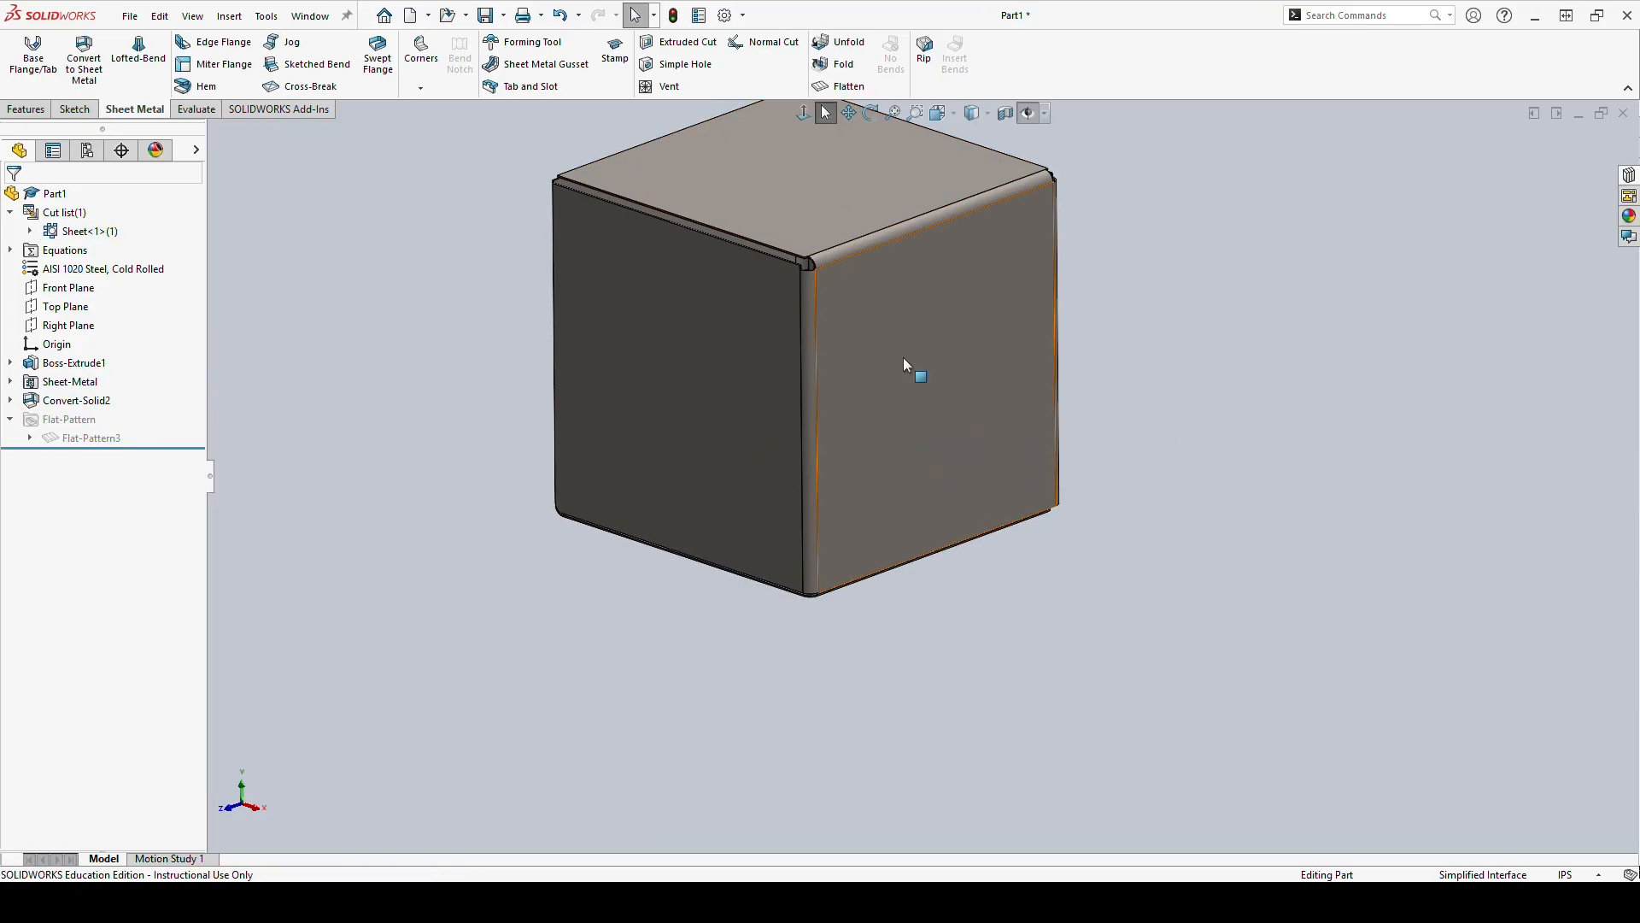
scroll(904, 512, up, 2)
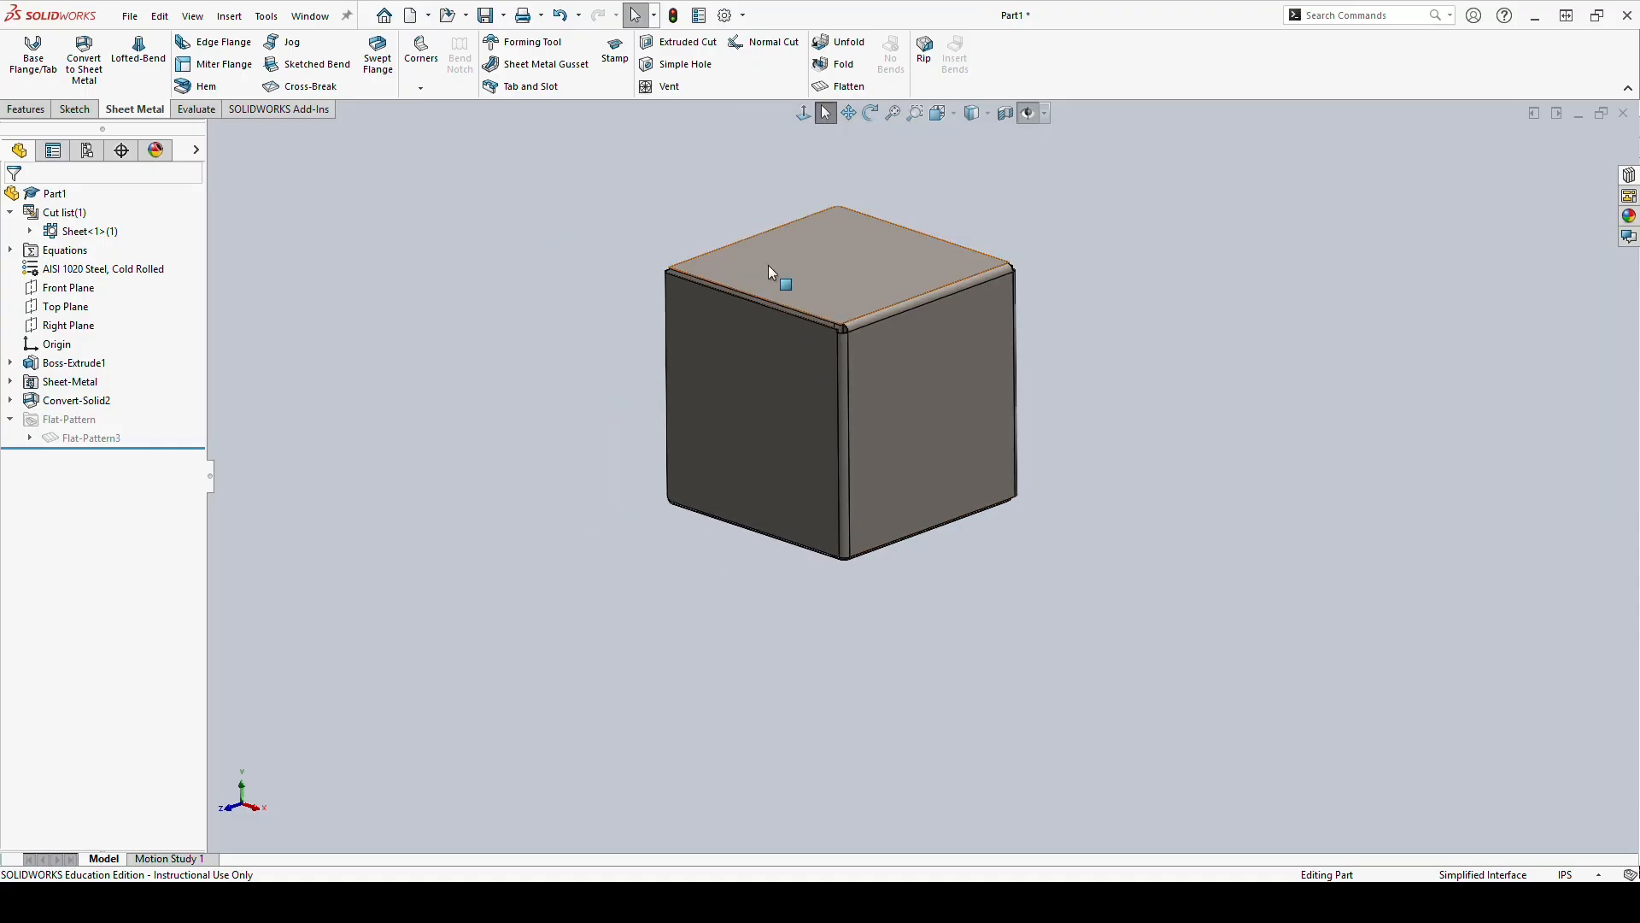
Delete the Sheet-Metal, Convert-Solid2 and Flat-Pattern features, leaving only the extruded block.
click(70, 420)
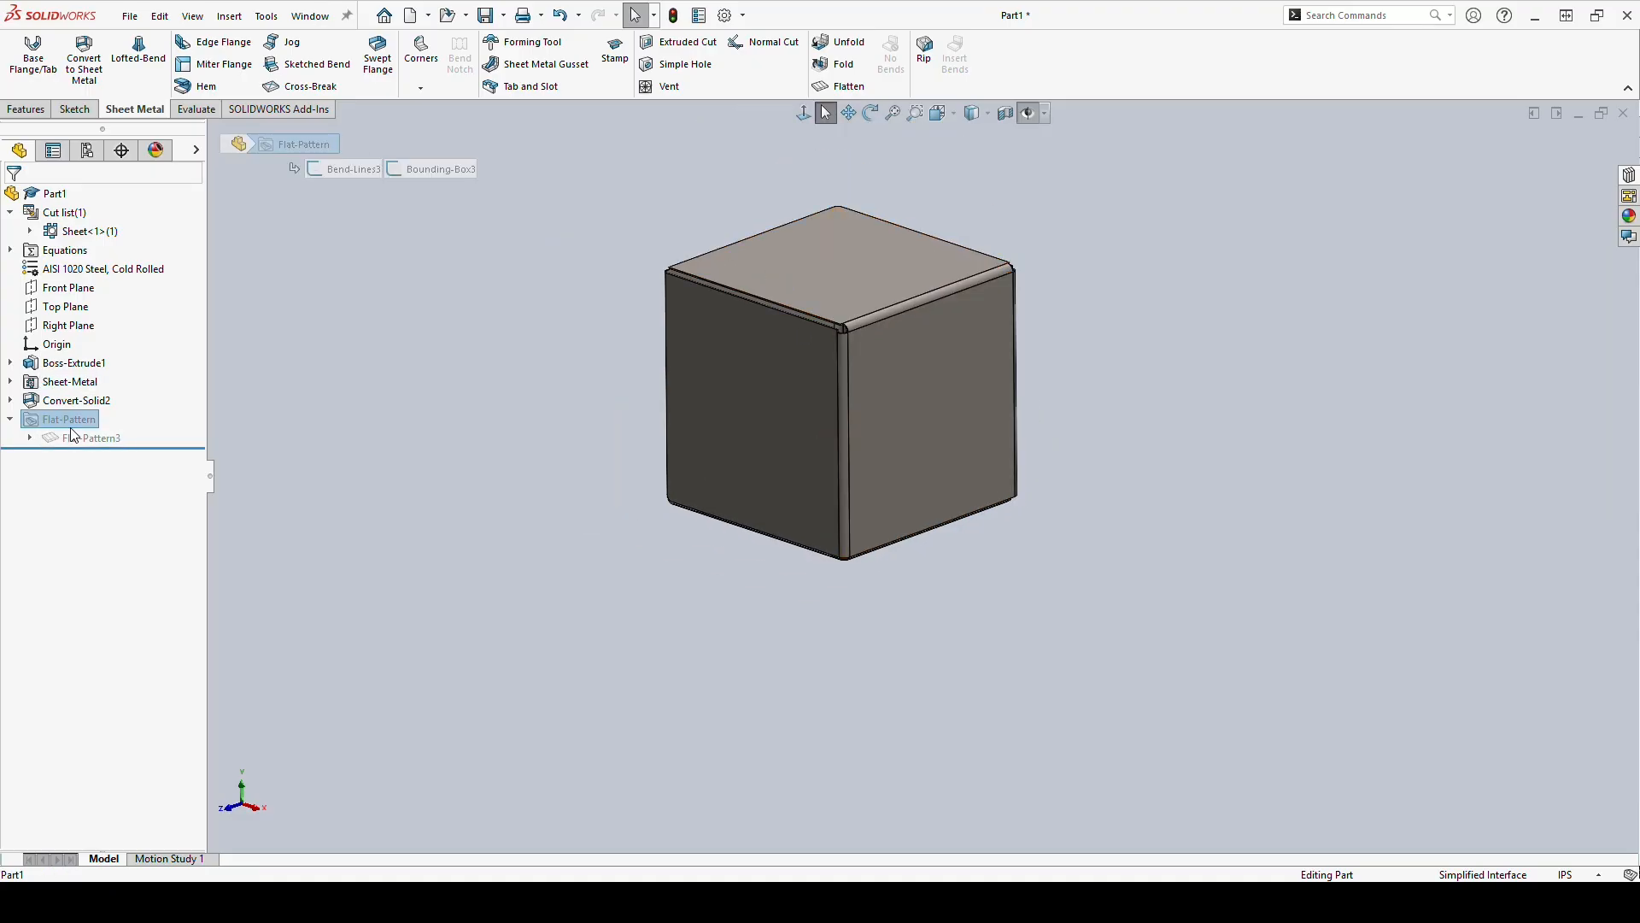
click(10, 419)
shift+click(64, 382)
right_click(59, 384)
click(98, 418)
click(931, 442)
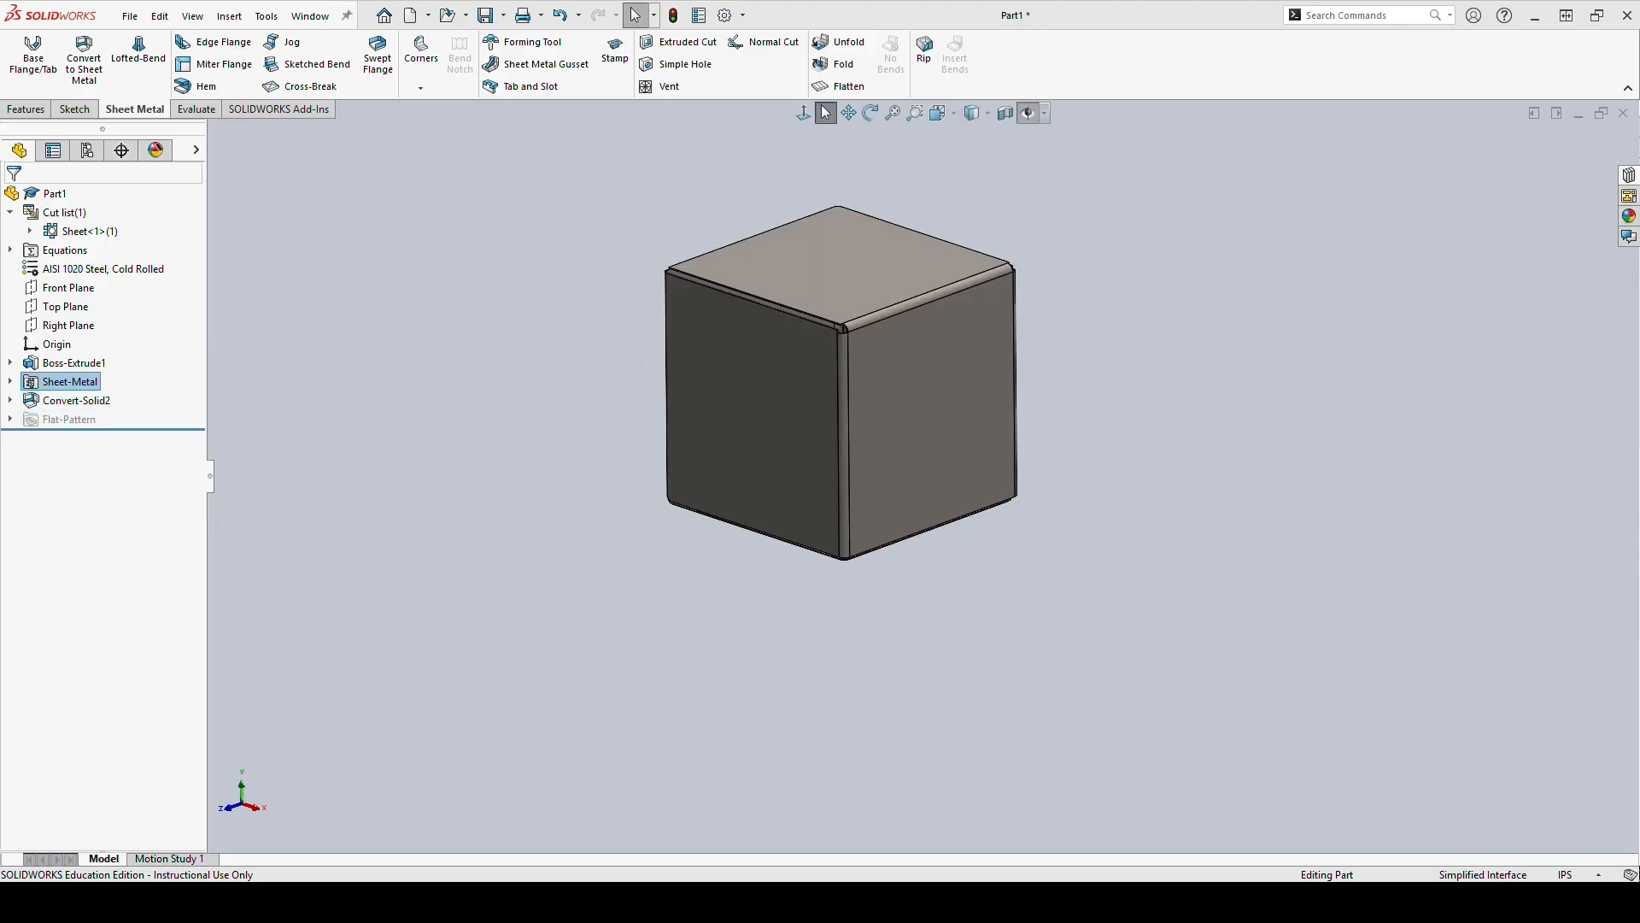
Start a sketch on the block's rear face and convert the face's square outline into sketch entities.
middle_drag(798, 628, 743, 527)
click(76, 109)
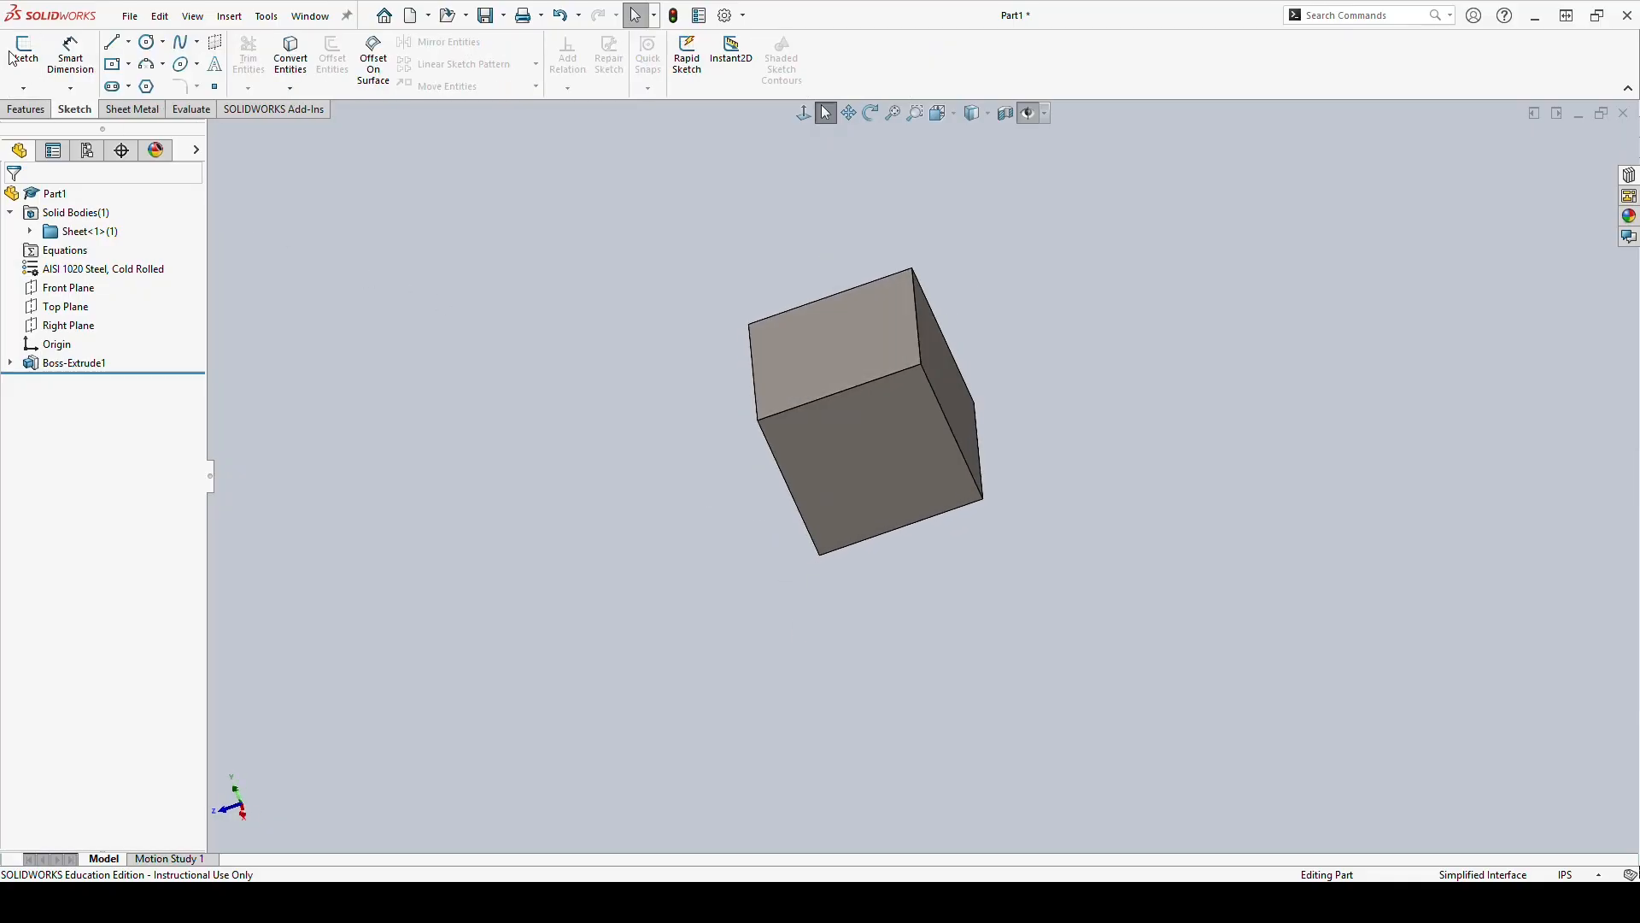
click(24, 53)
click(948, 367)
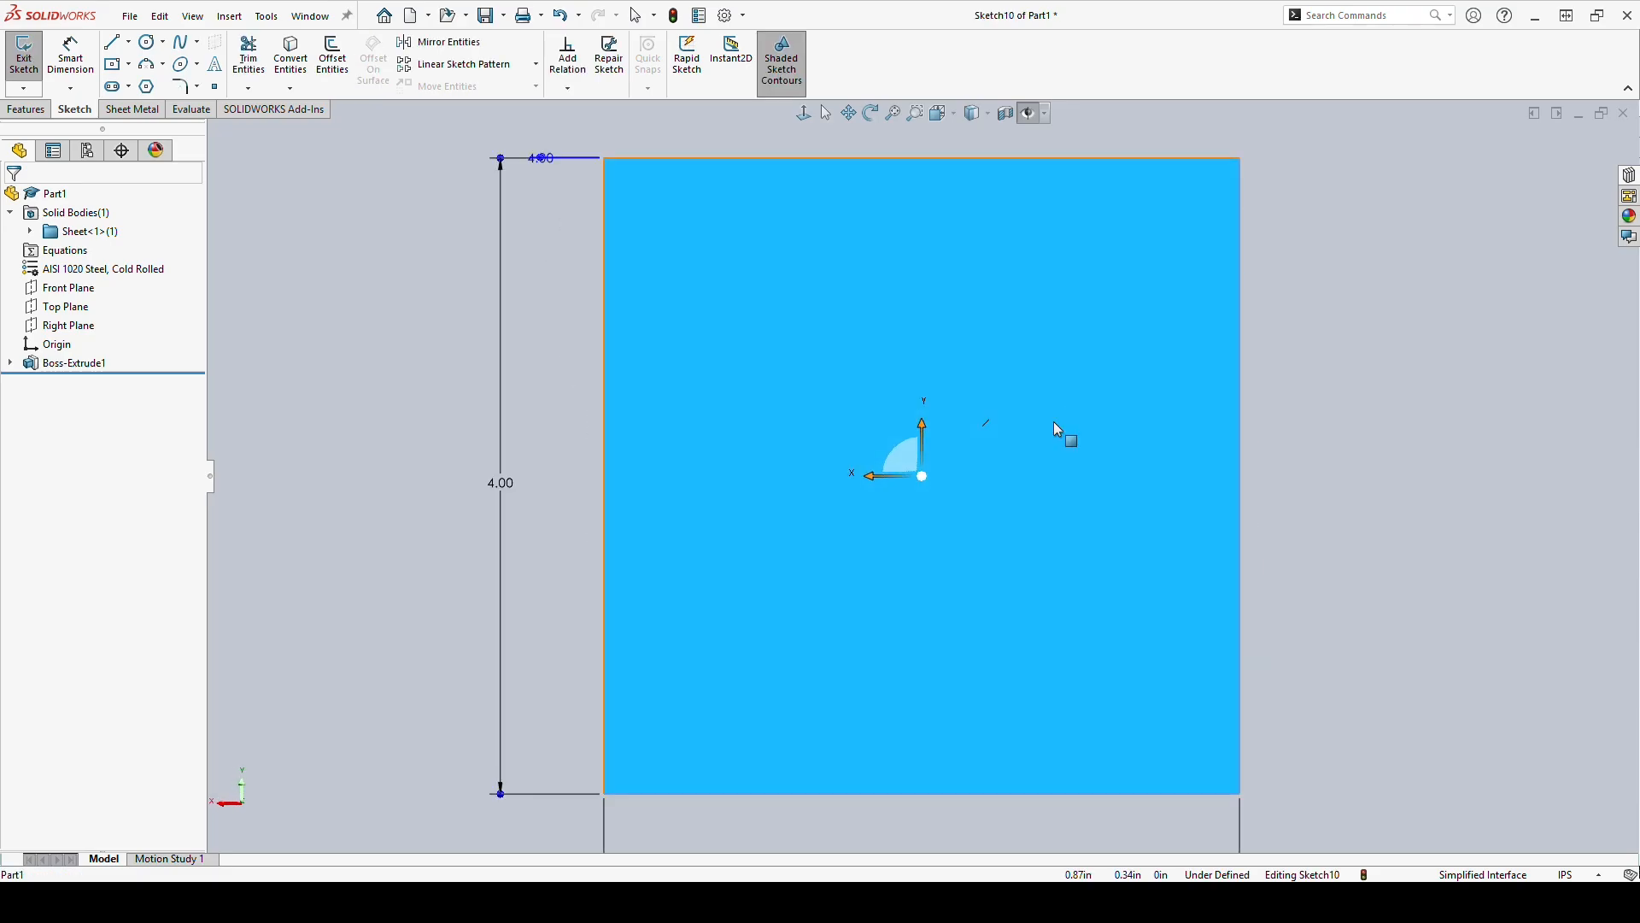
click(290, 55)
click(813, 422)
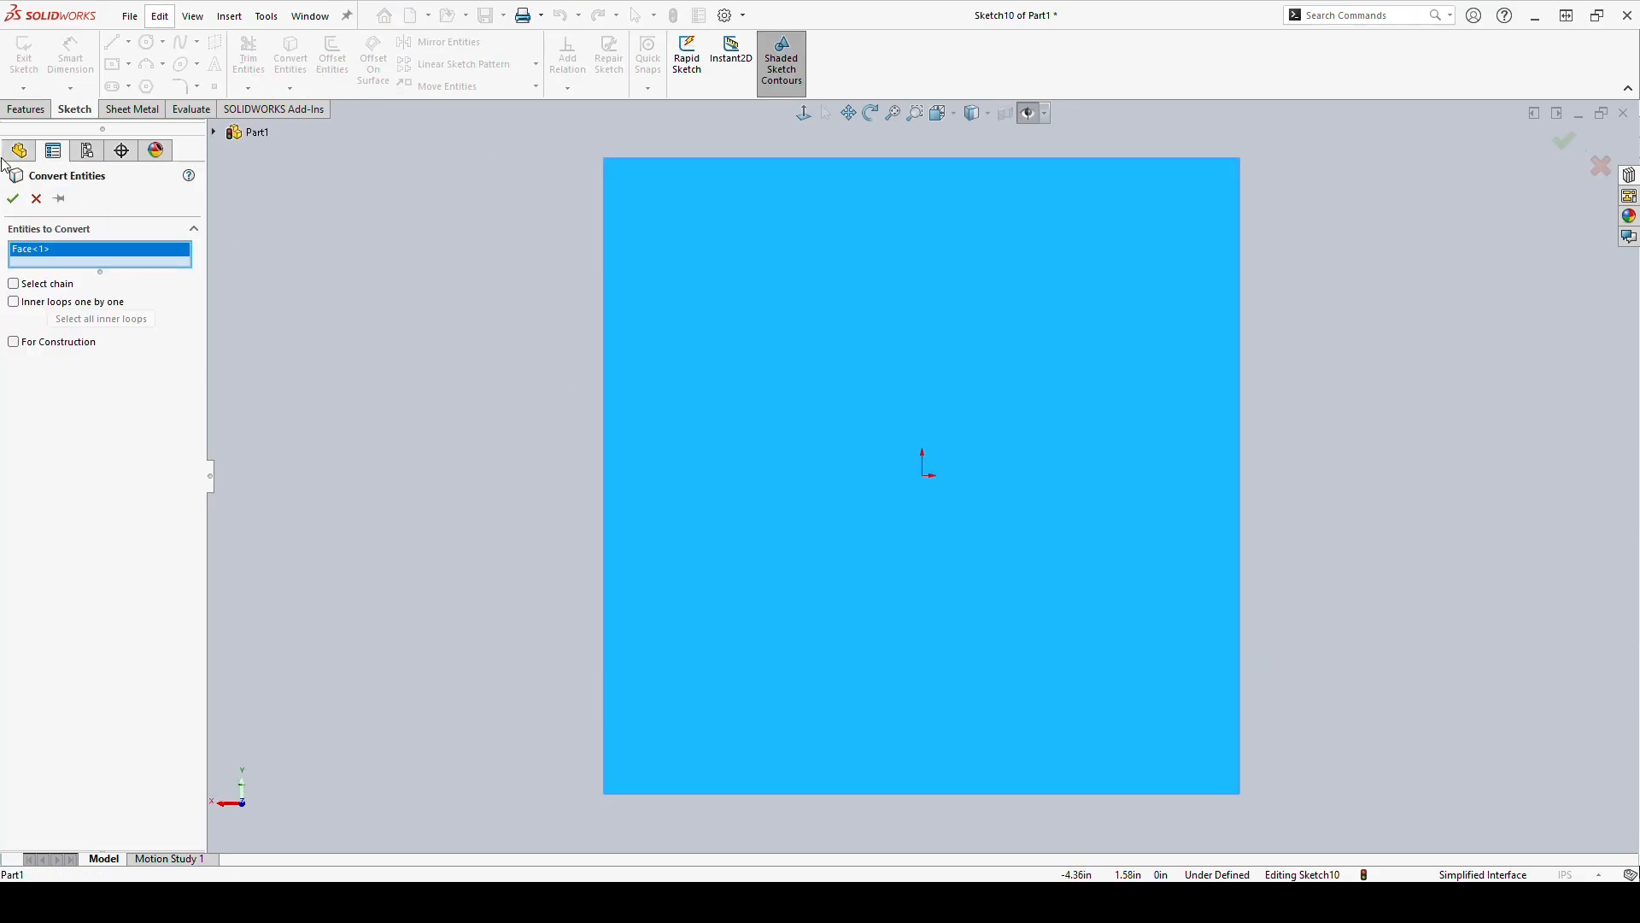
click(13, 199)
Start a boss extrusion of the square outline with a Blind end condition and a depth of 4 in.
click(26, 109)
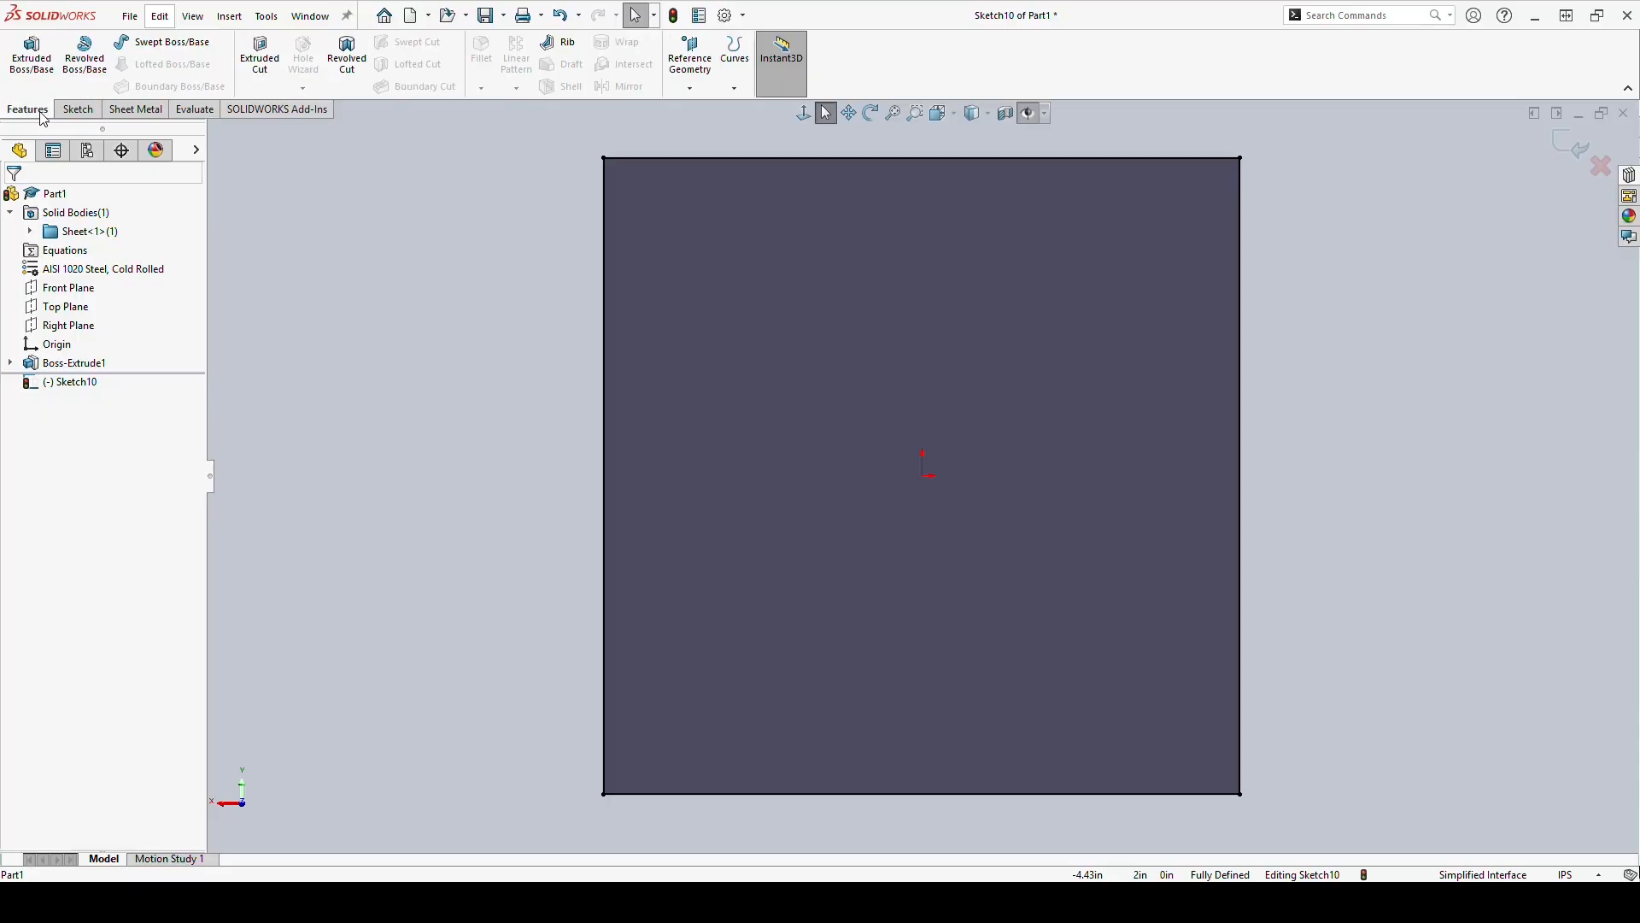
click(32, 55)
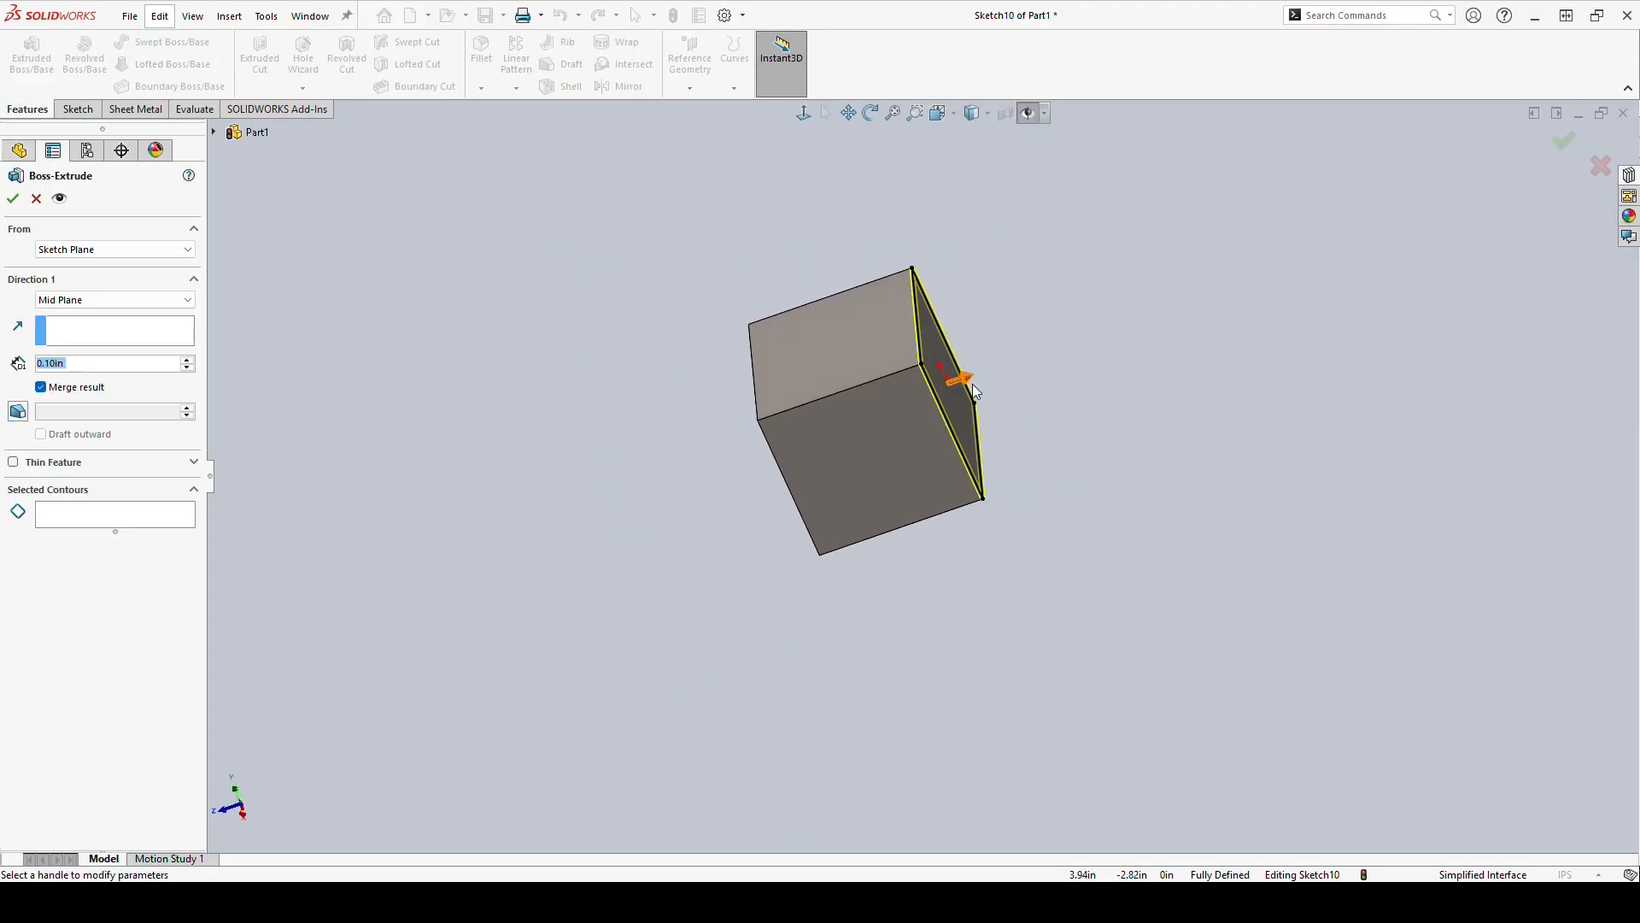
click(78, 300)
click(77, 315)
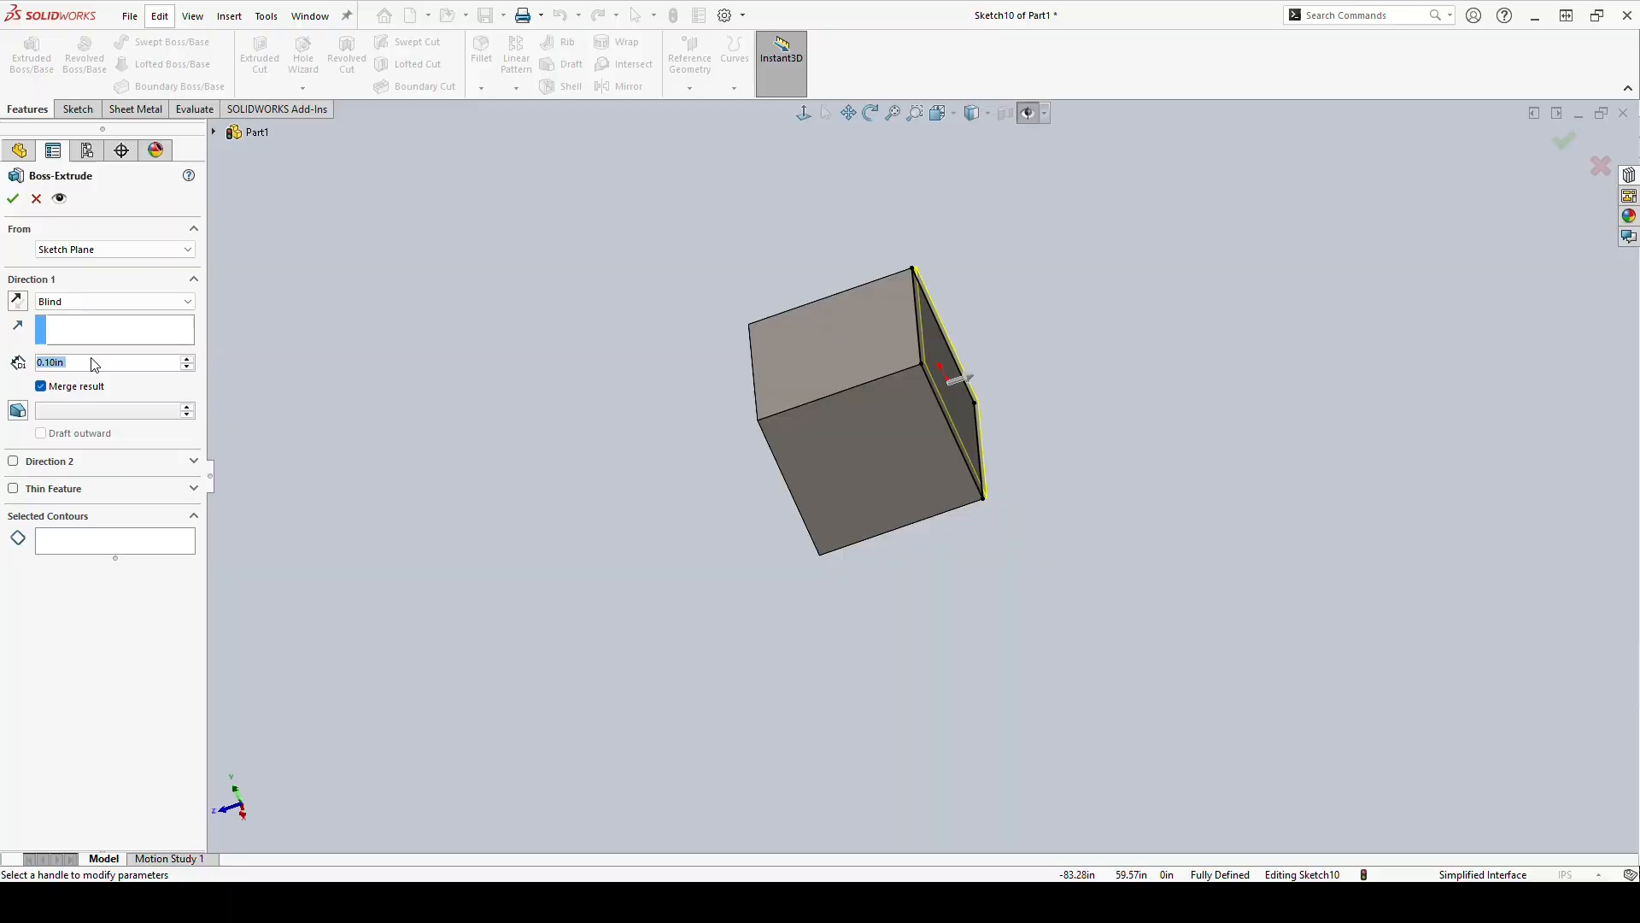
text(4)
key(Return)
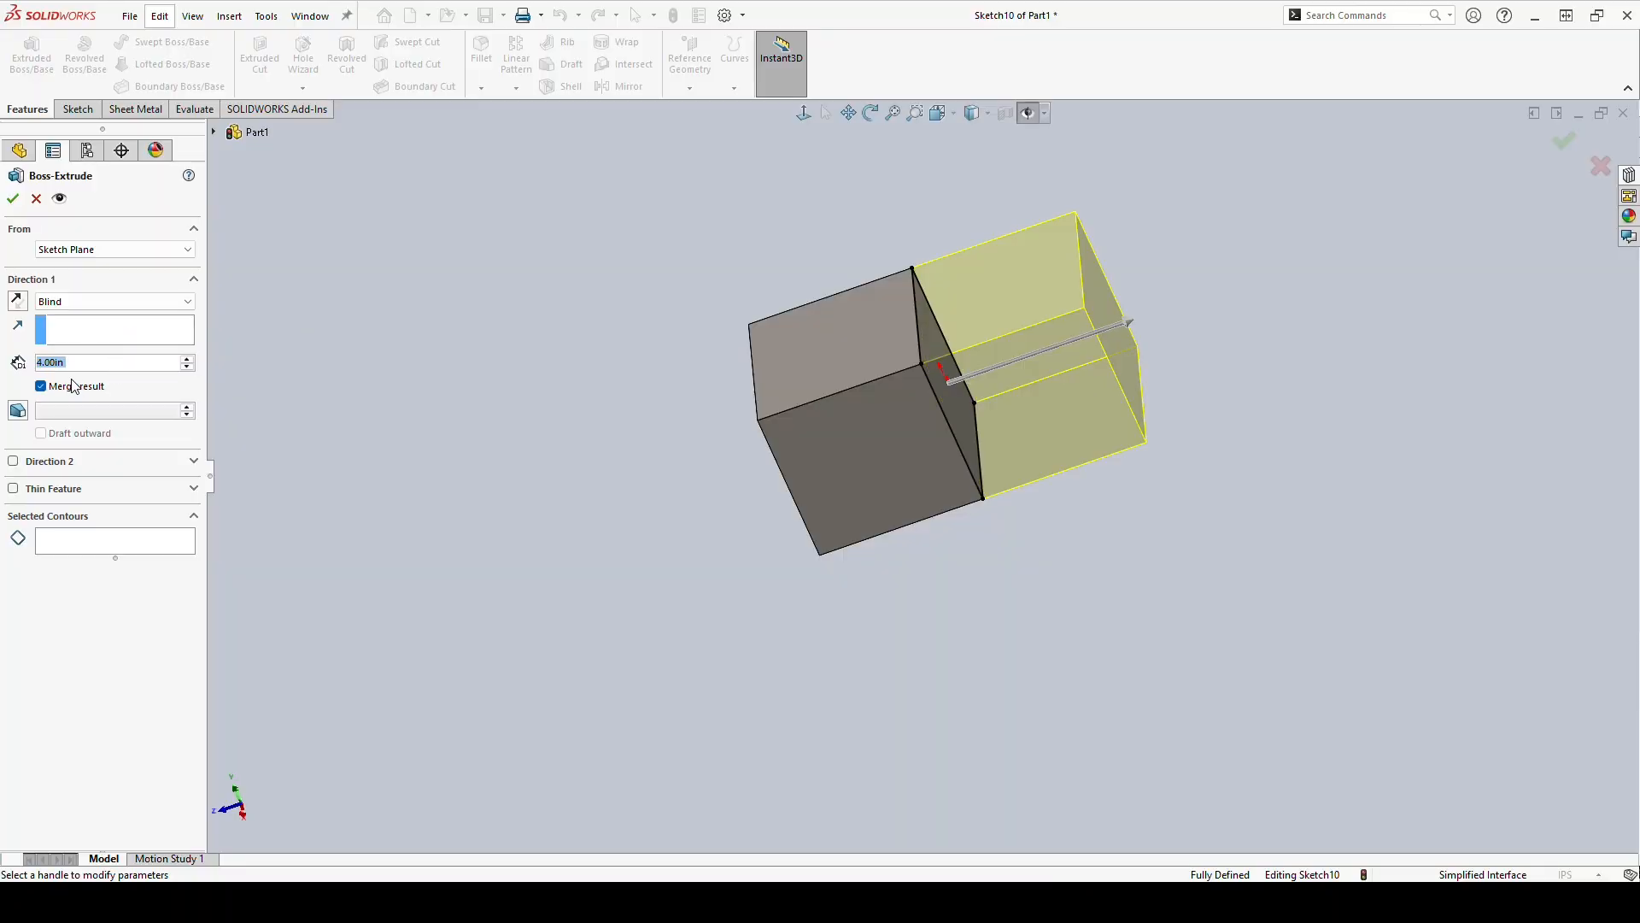
Add a 10-degree outward draft to the extrusion and create the flared section.
click(17, 410)
click(50, 434)
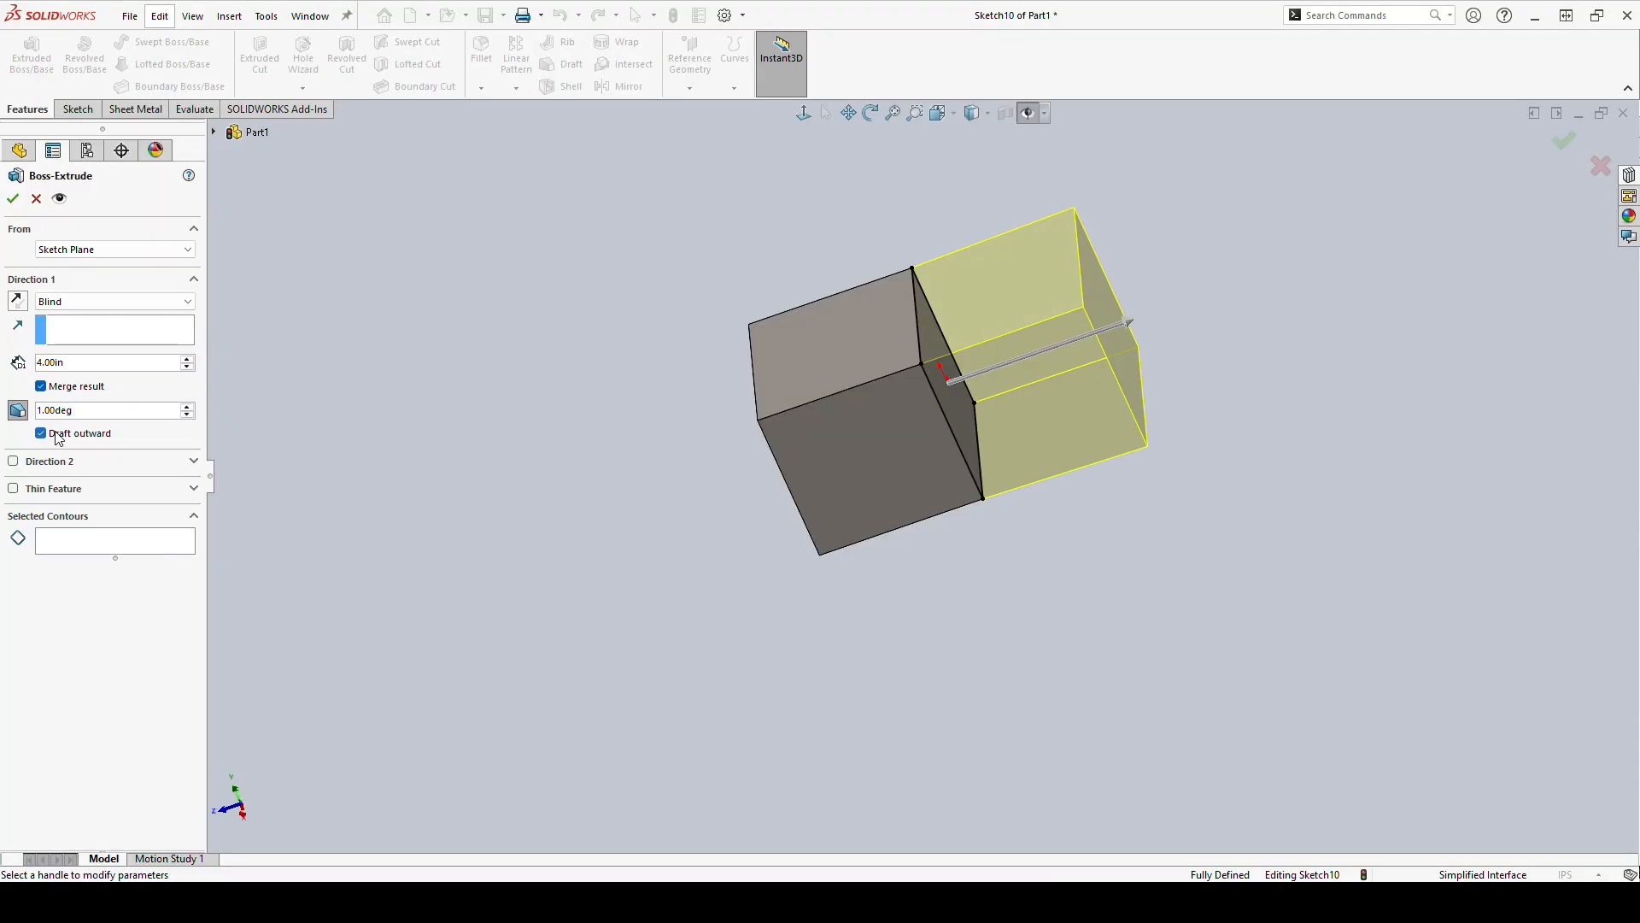
text(10)
key(Return)
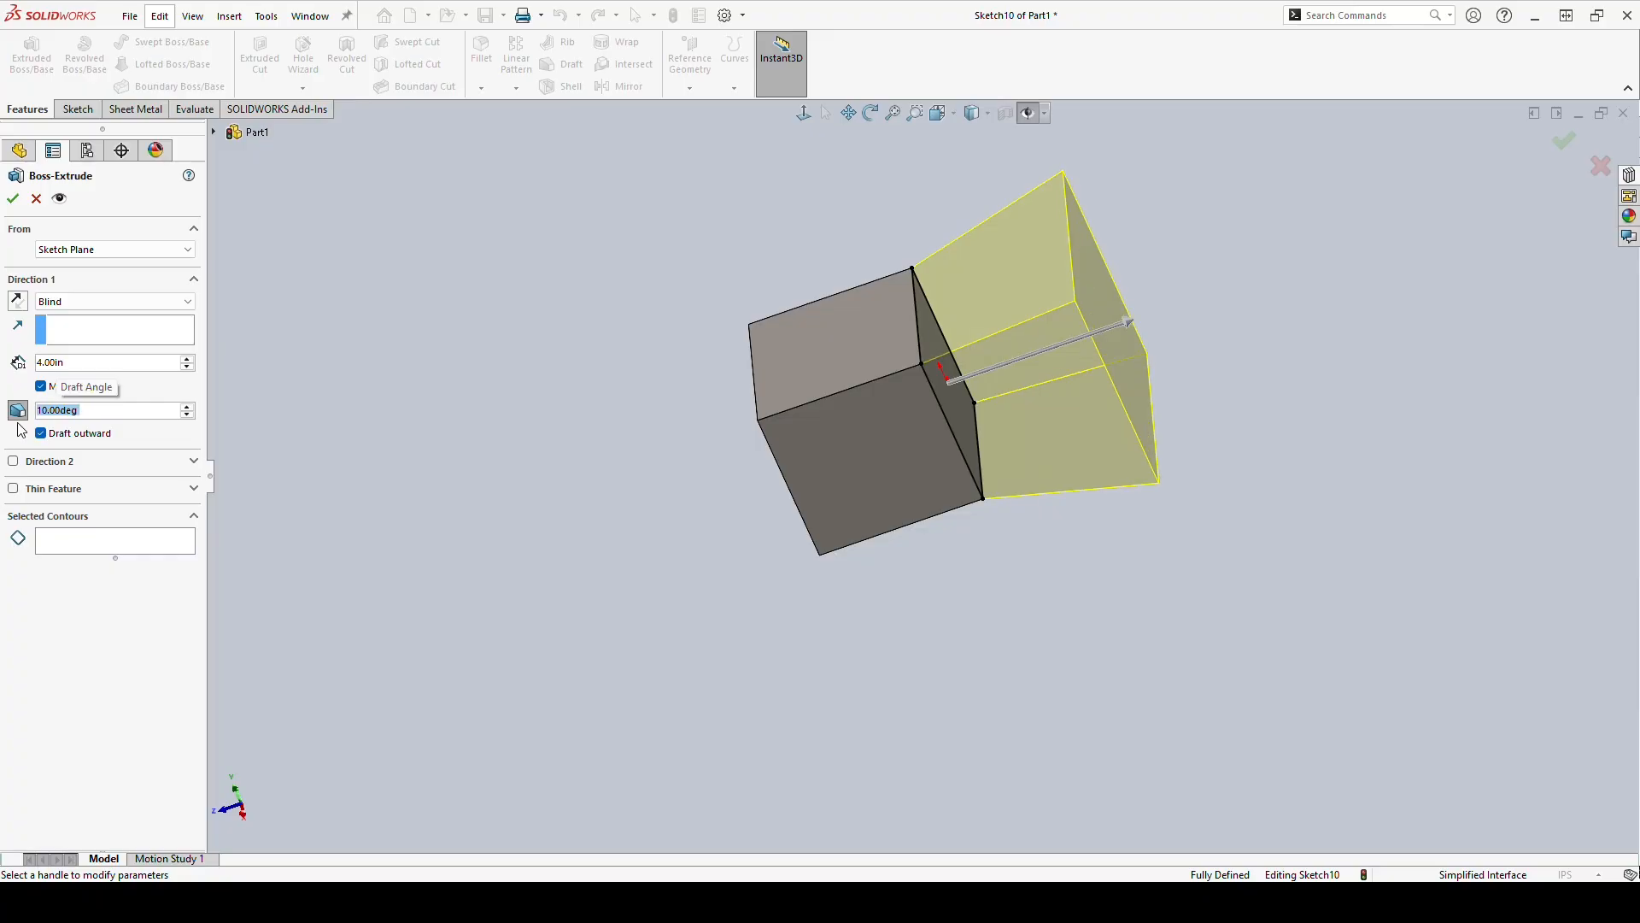
click(13, 198)
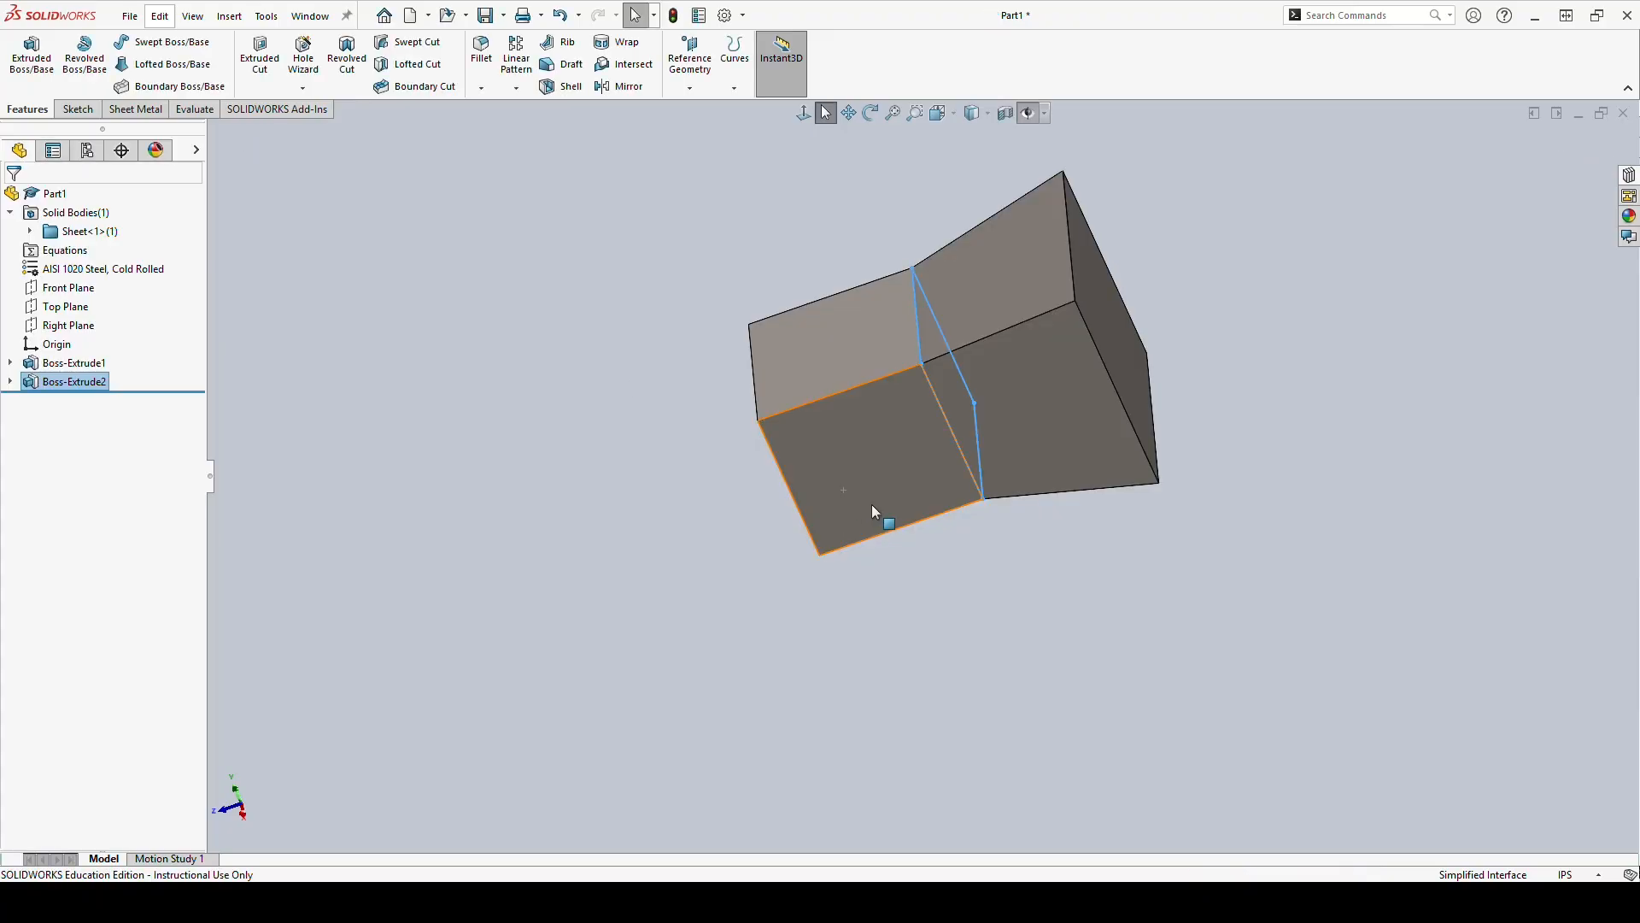
Start Convert To Sheet Metal and choose the straight section's top face as the fixed face.
middle_drag(872, 504, 971, 439)
click(1068, 551)
scroll(1063, 547, down, 2)
scroll(1030, 306, up, 4)
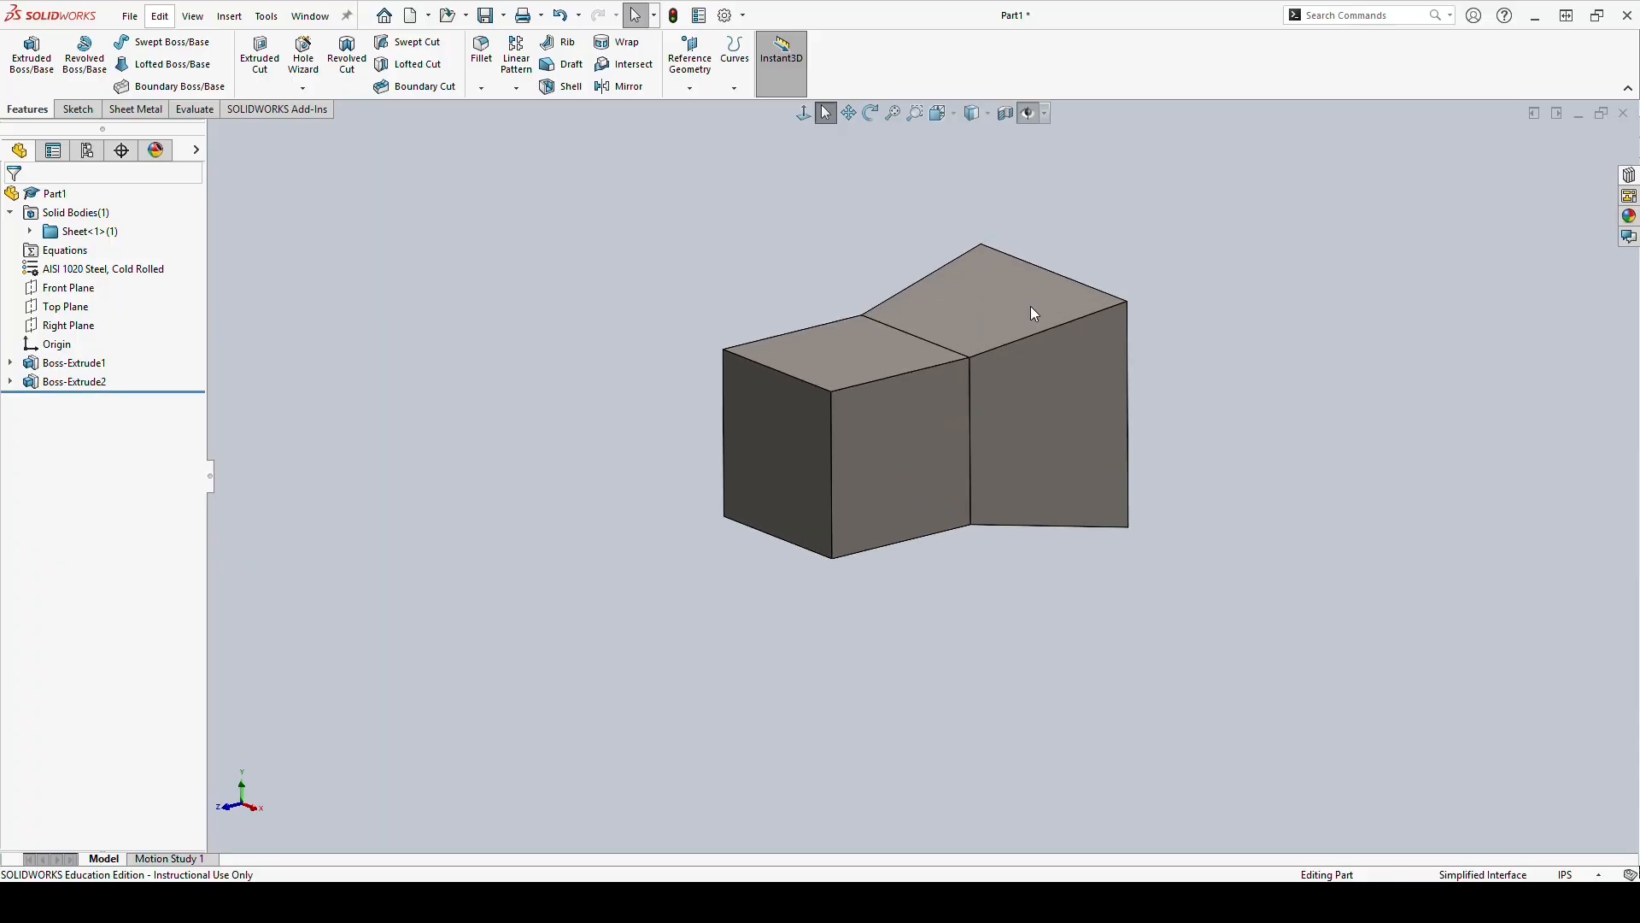
click(135, 109)
click(79, 65)
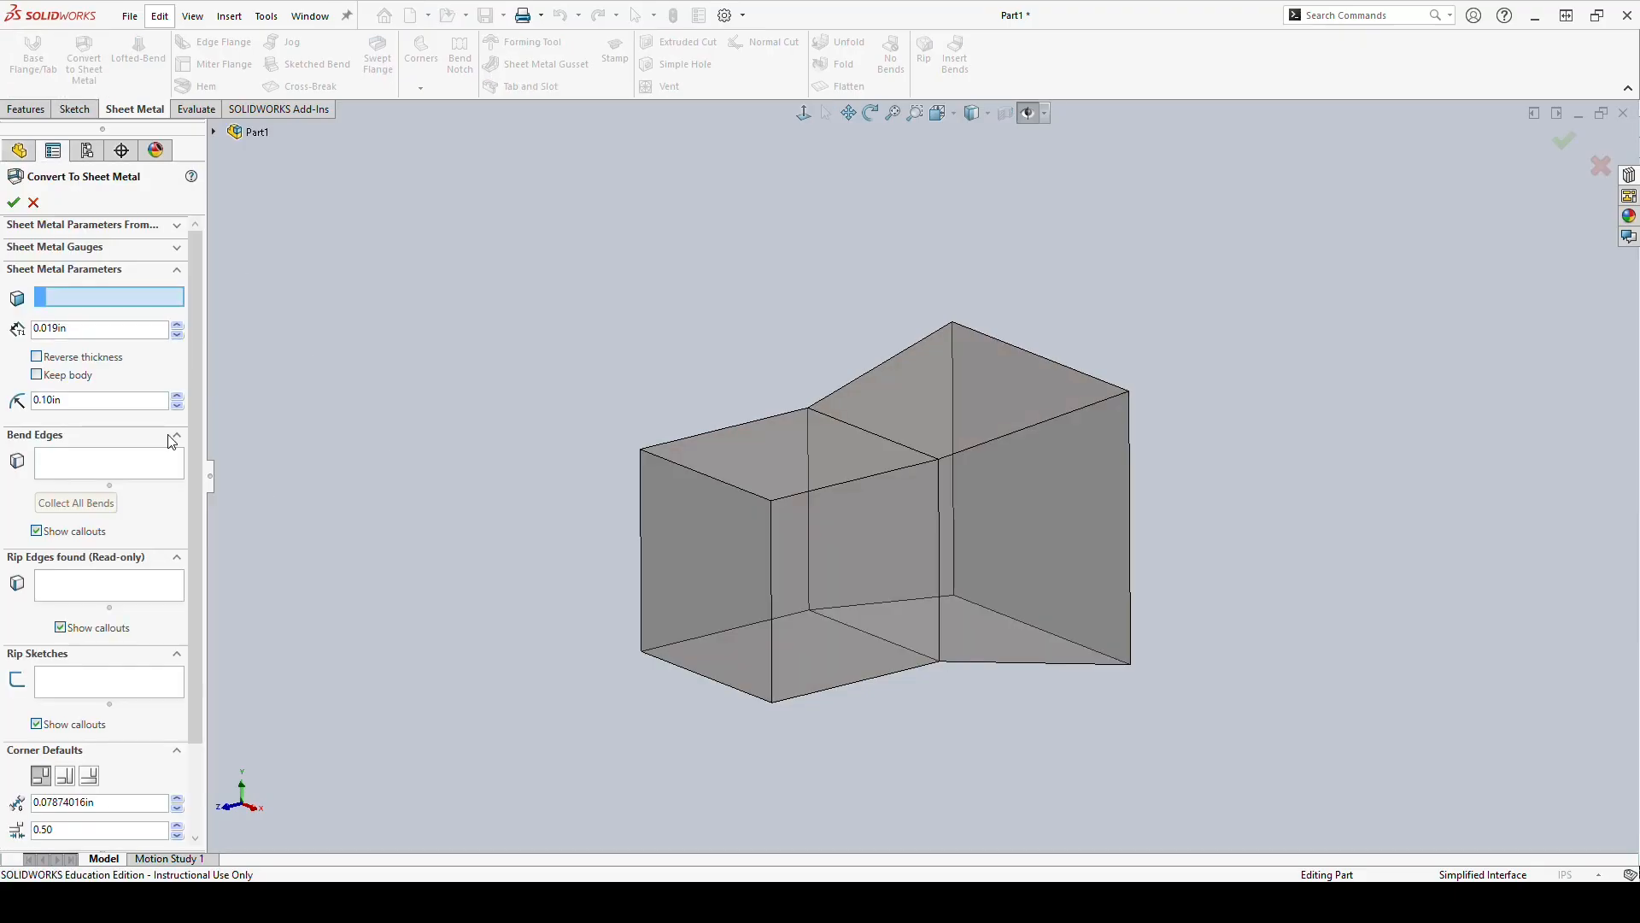
click(843, 449)
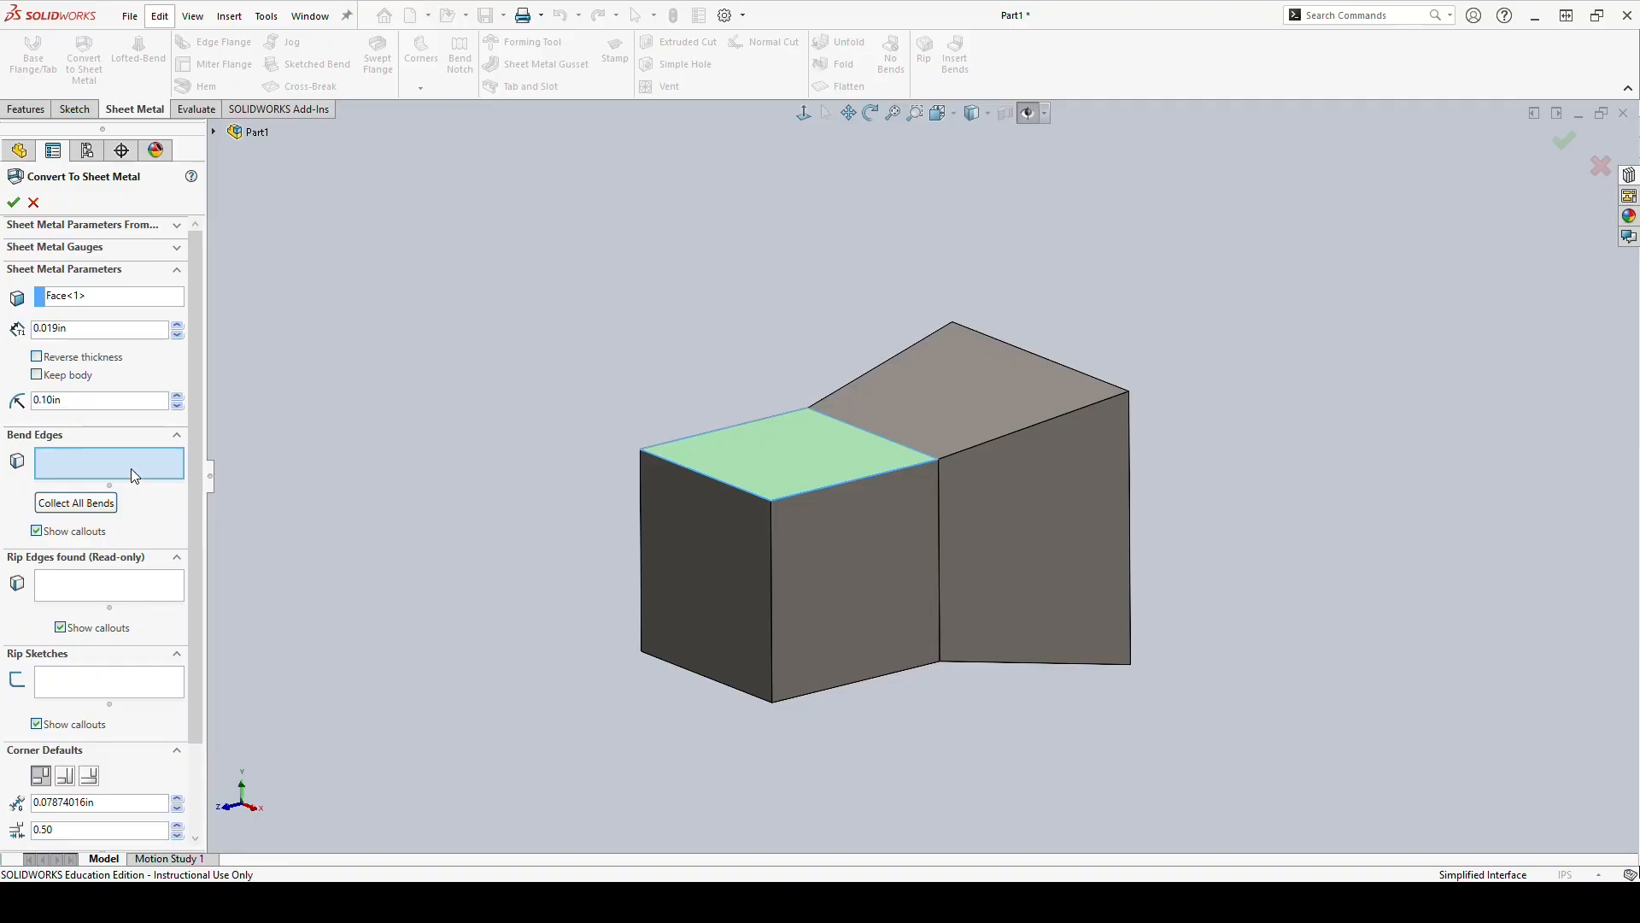
mouse_move(767, 442)
mouse_down()
mouse_move(803, 467)
mouse_move(775, 486)
mouse_up()
mouse_move(684, 557)
mouse_down()
mouse_move(714, 537)
mouse_move(716, 561)
mouse_up()
drag(689, 615, 726, 590)
mouse_move(705, 641)
mouse_down()
mouse_move(735, 625)
mouse_move(713, 642)
mouse_up()
drag(717, 527, 752, 611)
mouse_move(1248, 406)
mouse_down()
mouse_move(1174, 424)
mouse_move(1192, 455)
mouse_up()
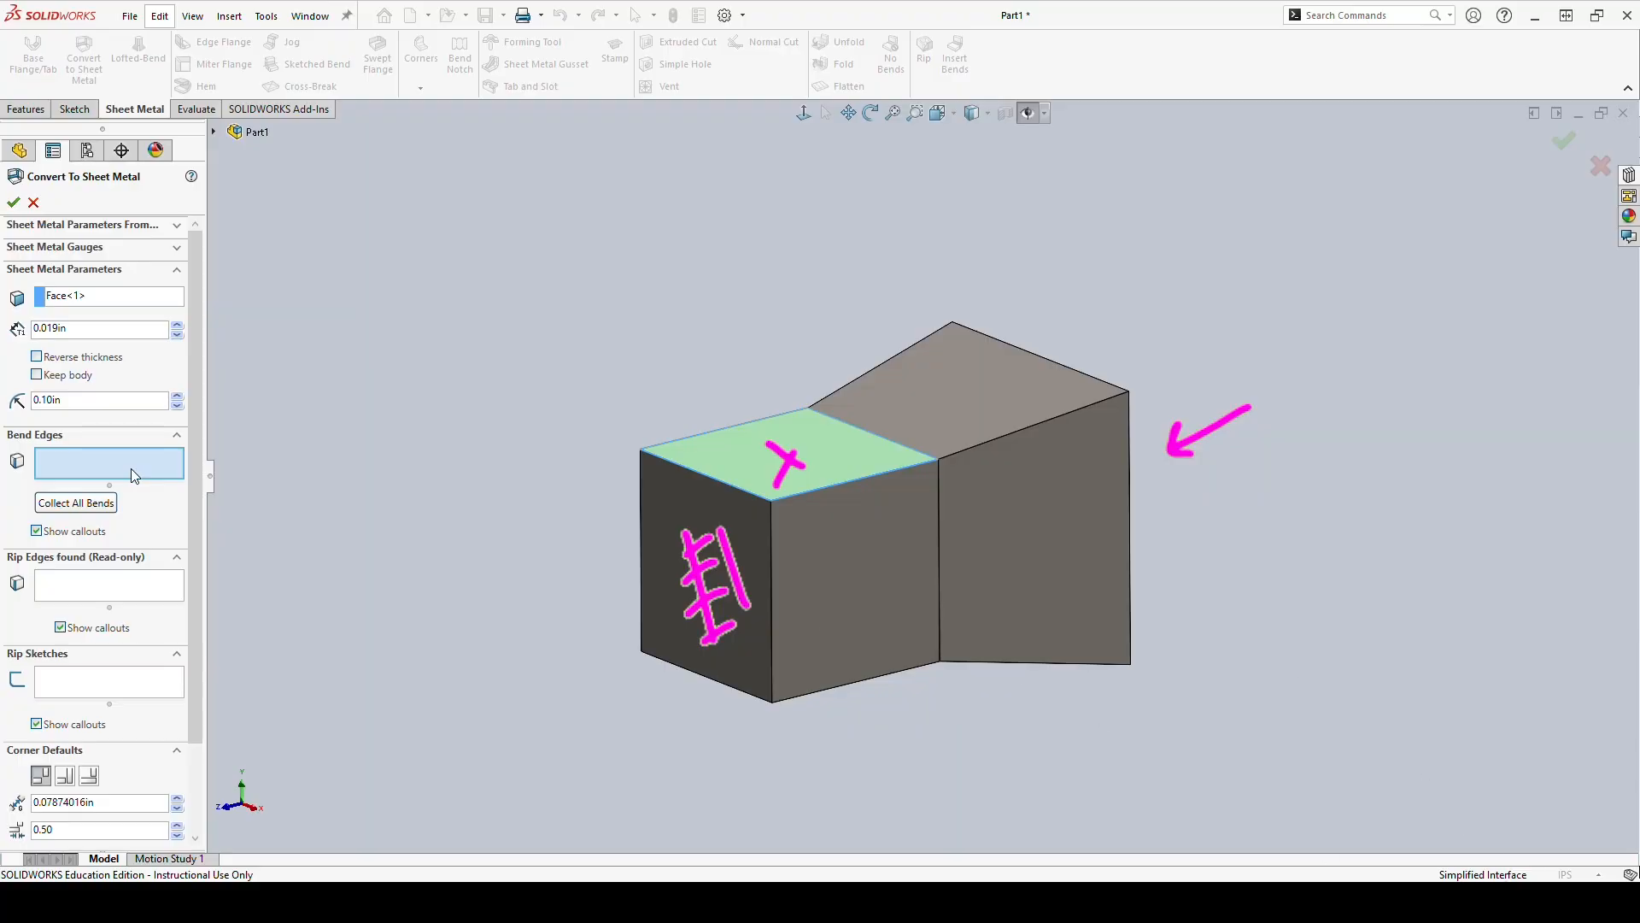
key(ctrl+z)
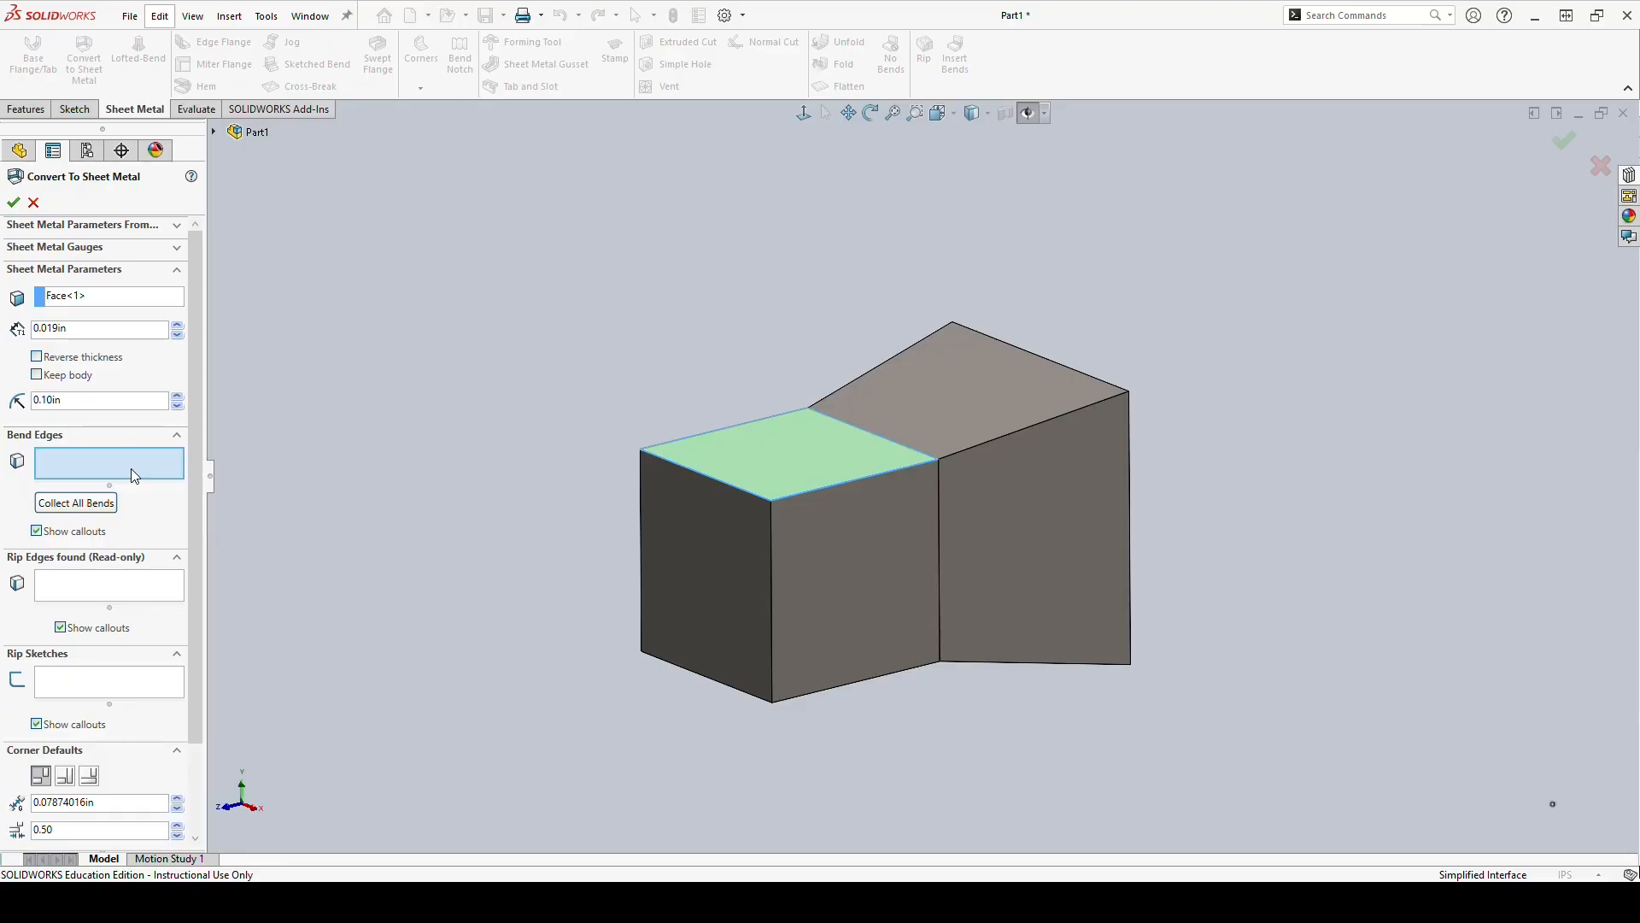
drag(499, 645, 700, 585)
drag(1157, 502, 1335, 462)
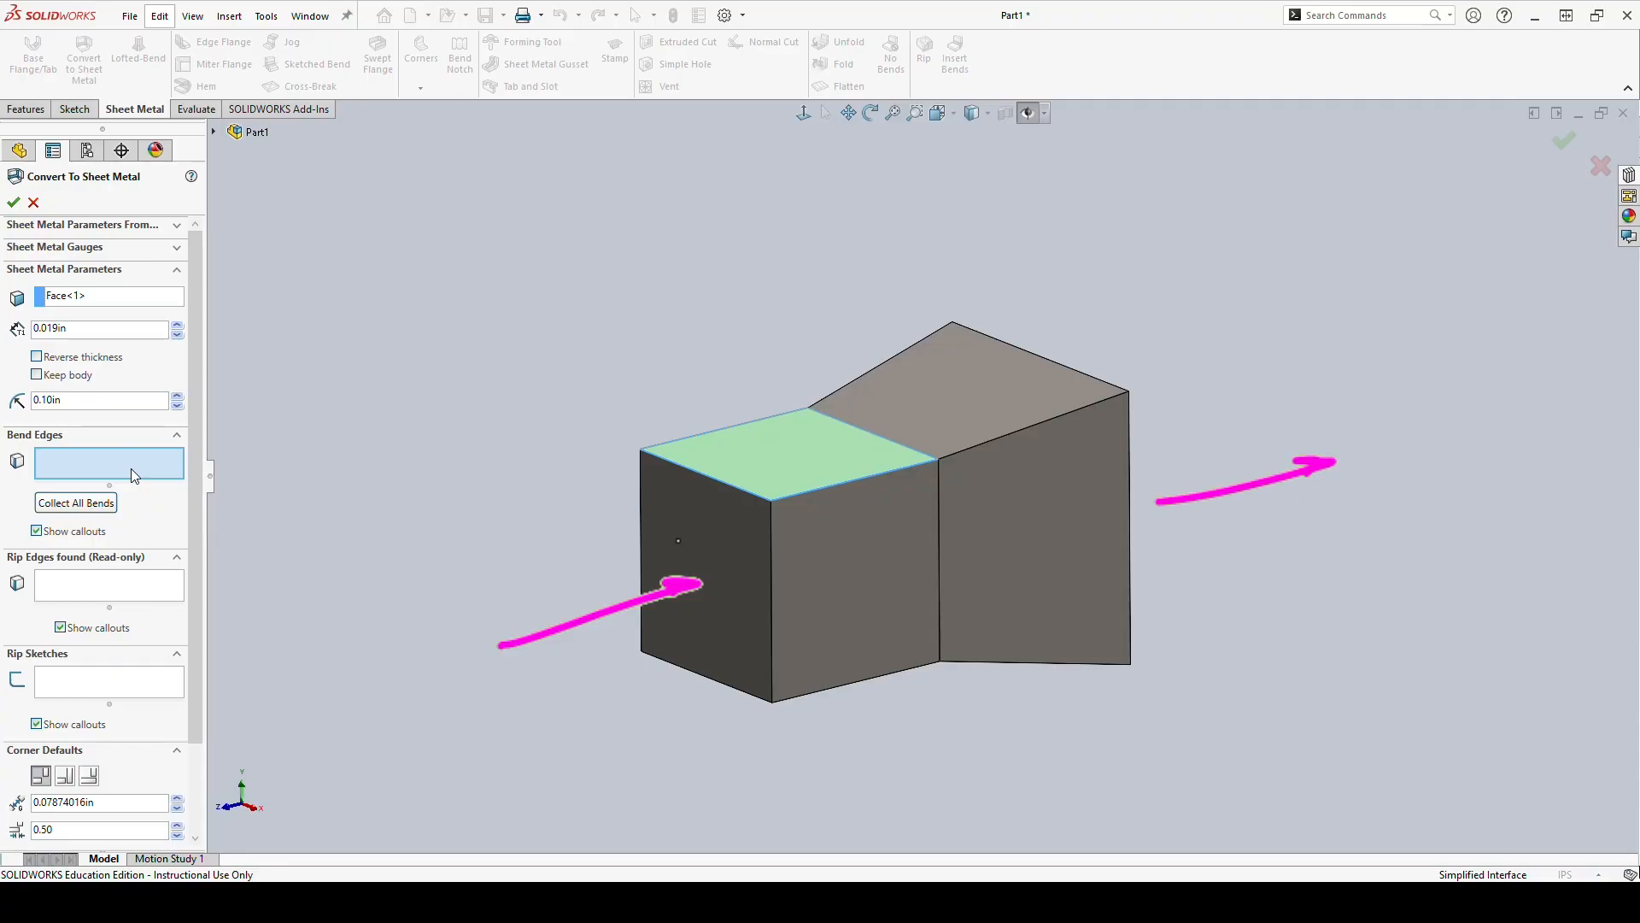
drag(661, 534, 712, 503)
drag(672, 561, 725, 533)
drag(675, 638, 725, 601)
drag(705, 657, 744, 630)
key(ctrl+z)
key(ctrl+z)
key(ctrl+z)
key(ctrl+z)
key(ctrl+z)
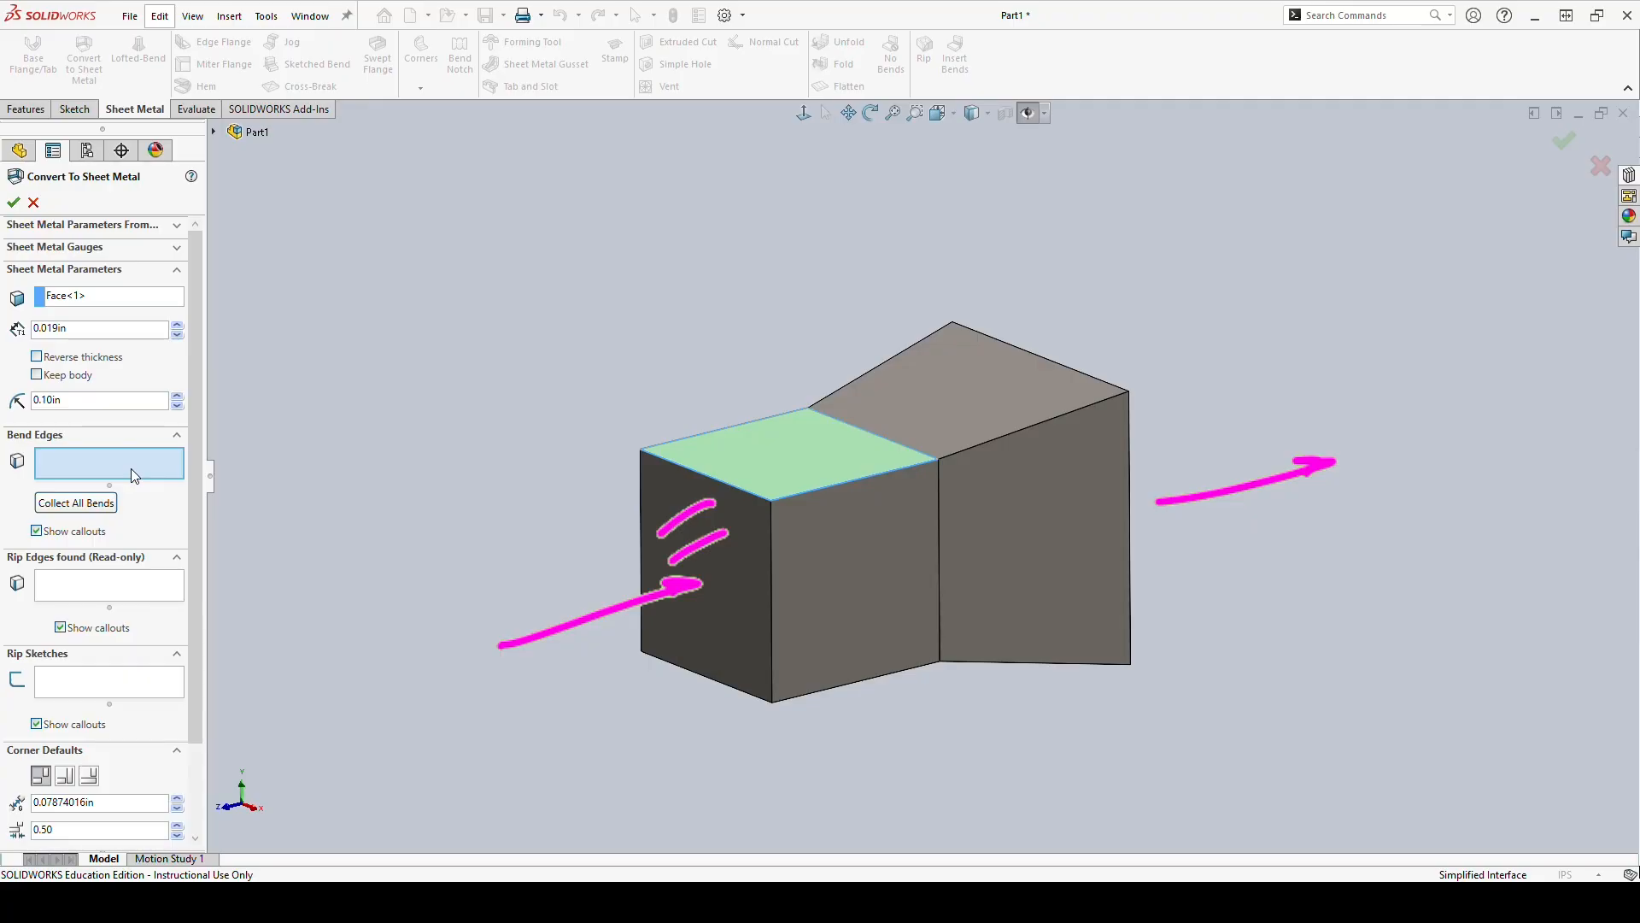
key(ctrl+z)
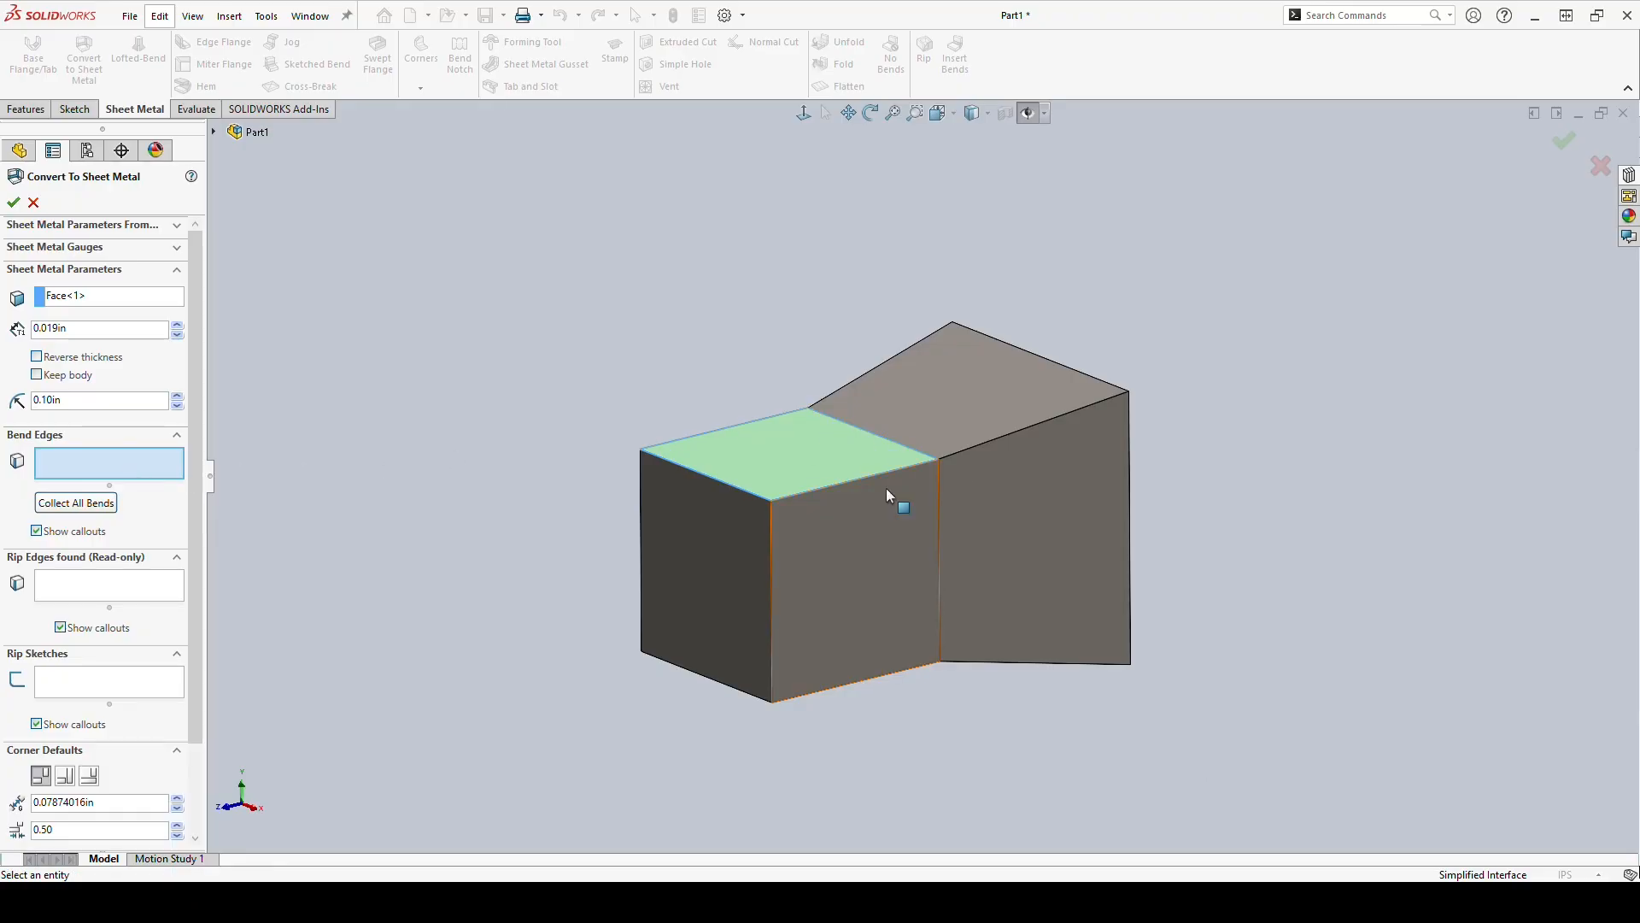
Select the fixed top face's two side edges and its shared edge with the flared section as bends.
click(861, 479)
middle_drag(858, 581, 723, 444)
click(740, 464)
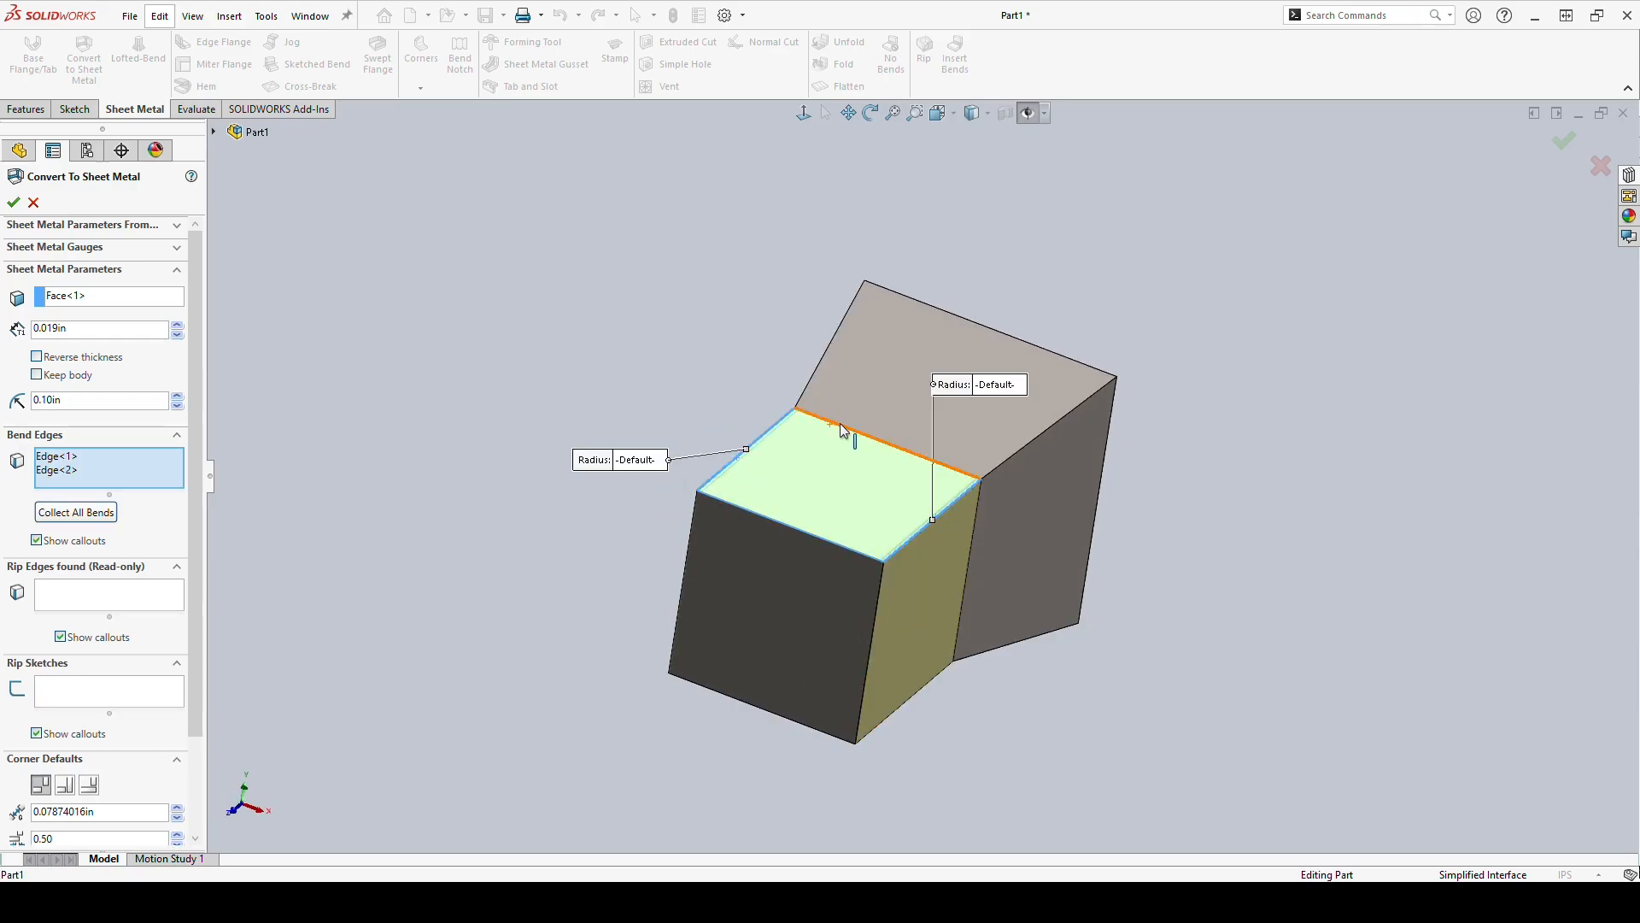
click(889, 446)
Add the vertical edge between the straight and flared side faces and the straight side face's lower edge as bends.
middle_drag(931, 466, 957, 525)
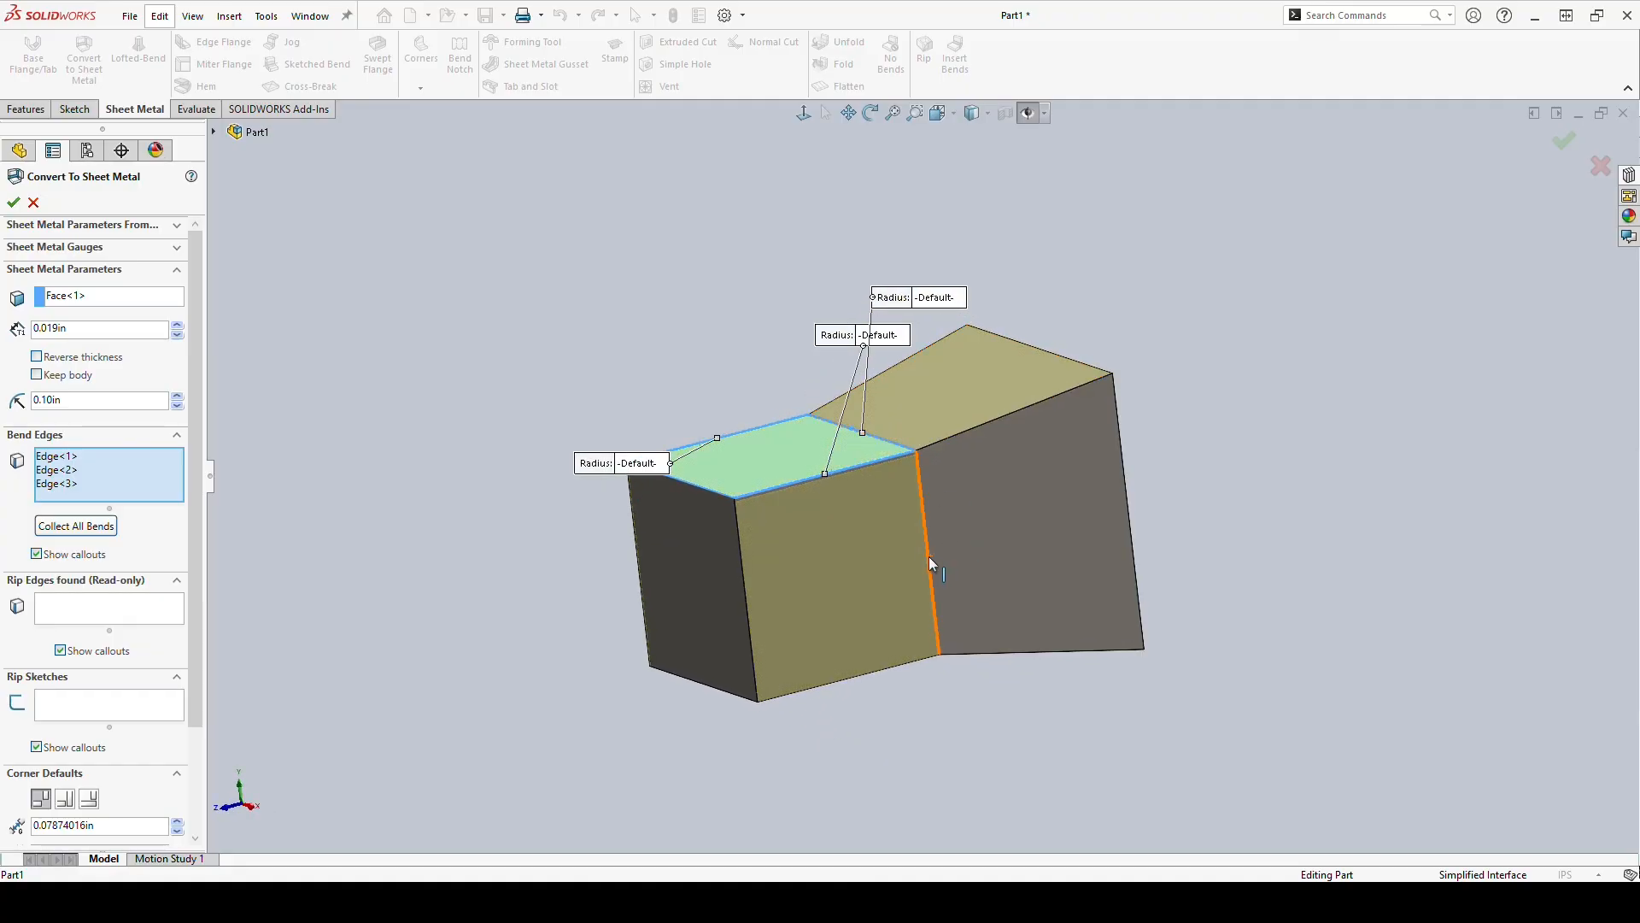
click(930, 556)
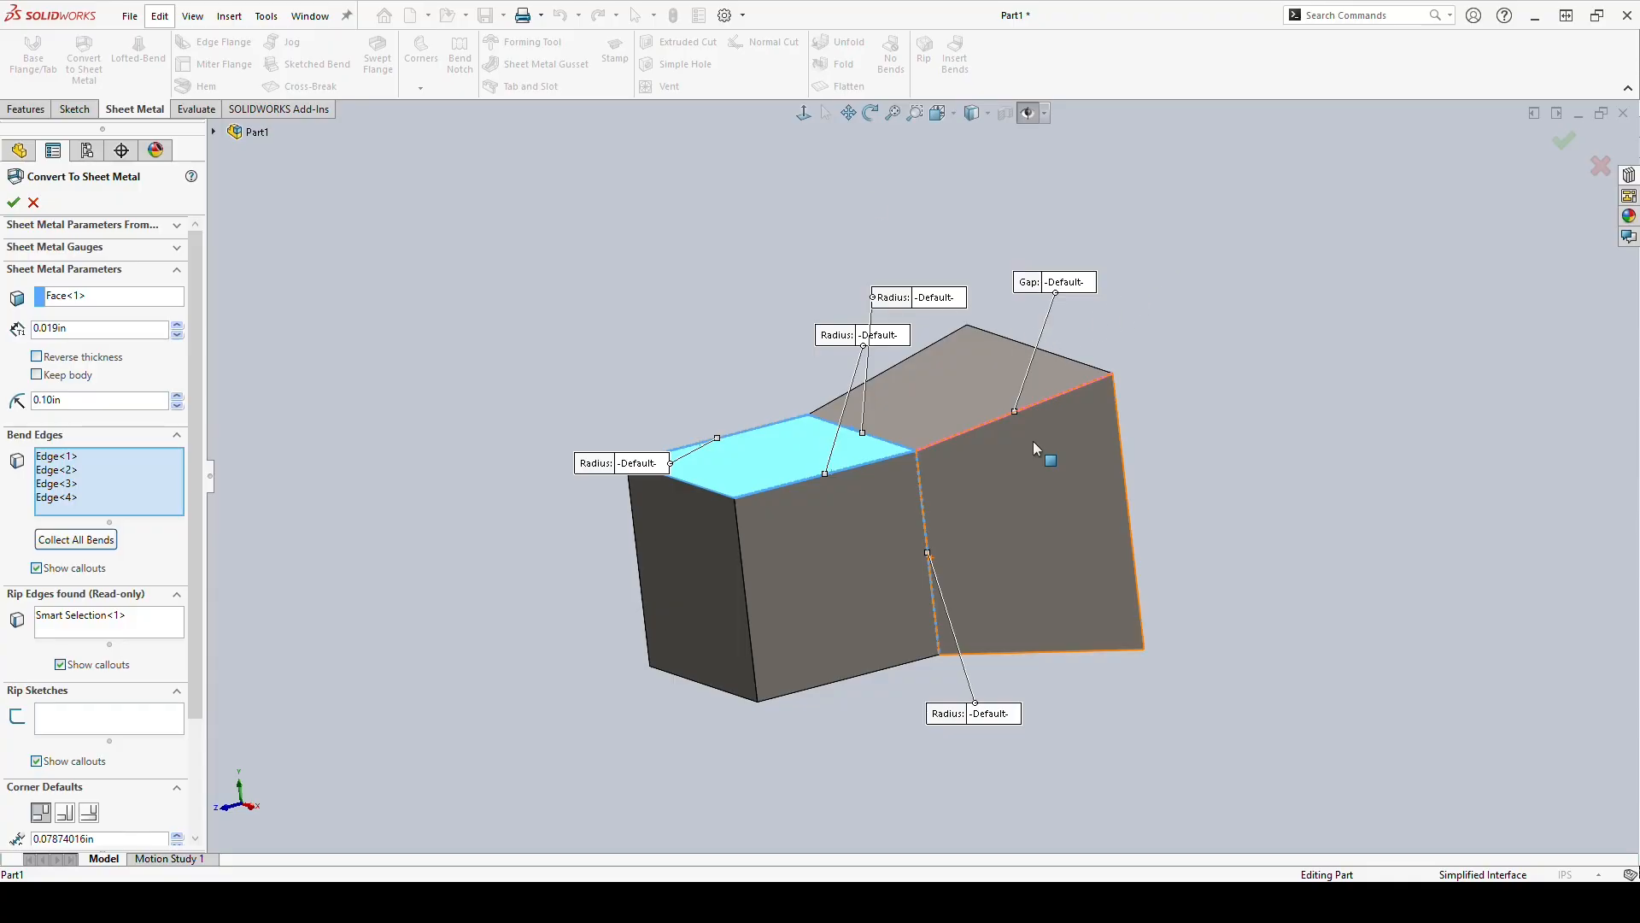
click(923, 504)
middle_drag(918, 479, 958, 503)
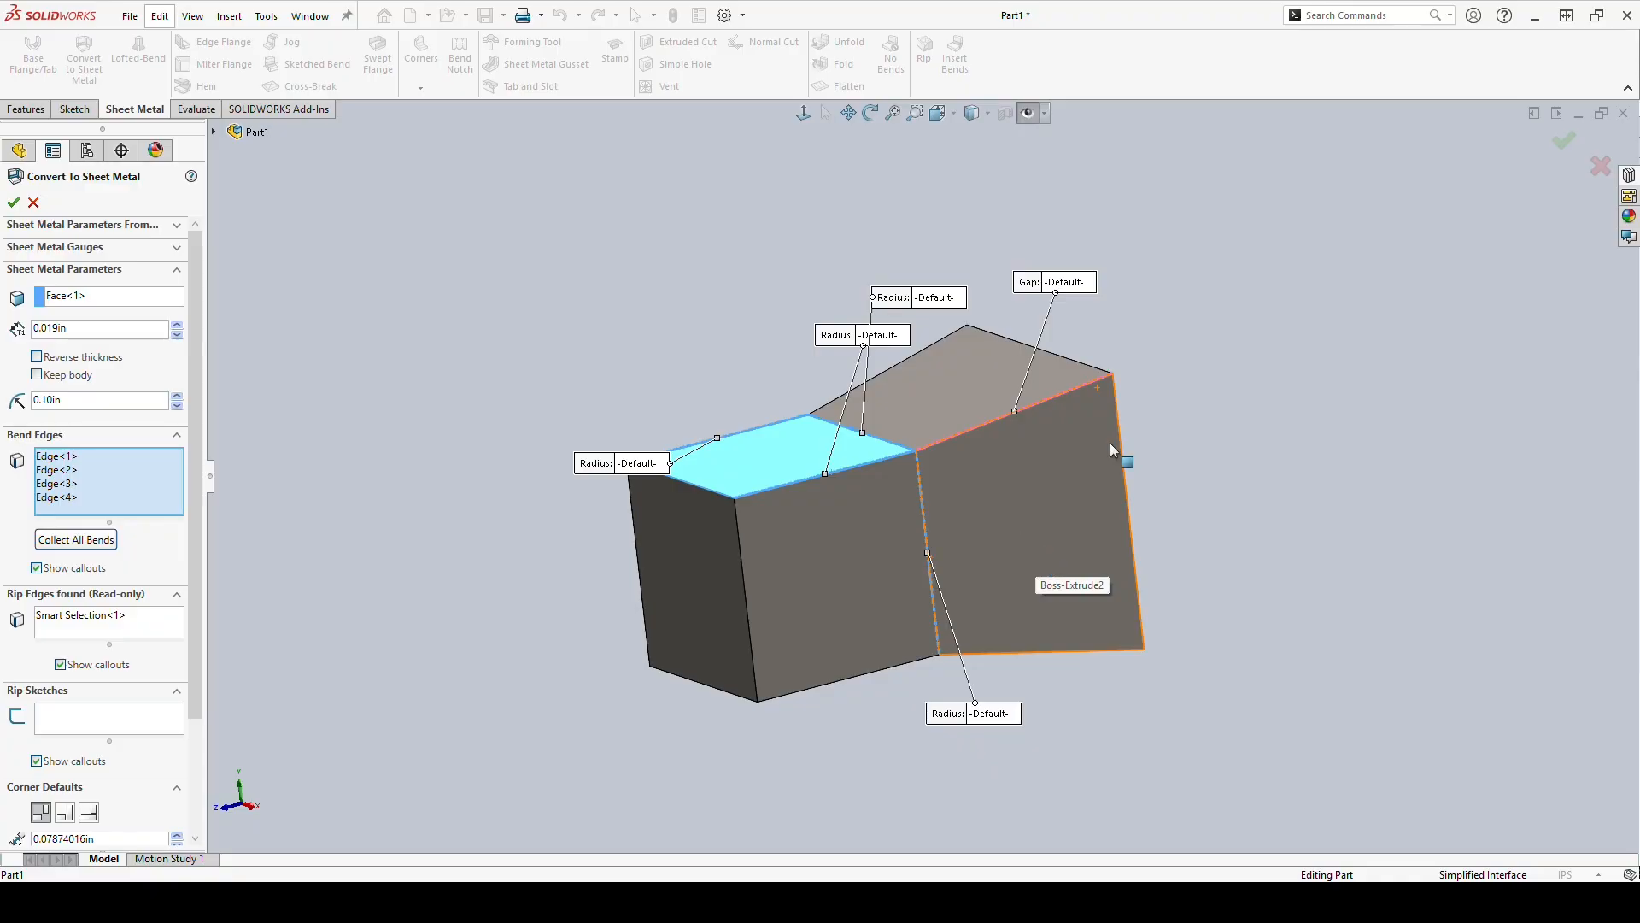
middle_drag(847, 572, 811, 252)
click(787, 470)
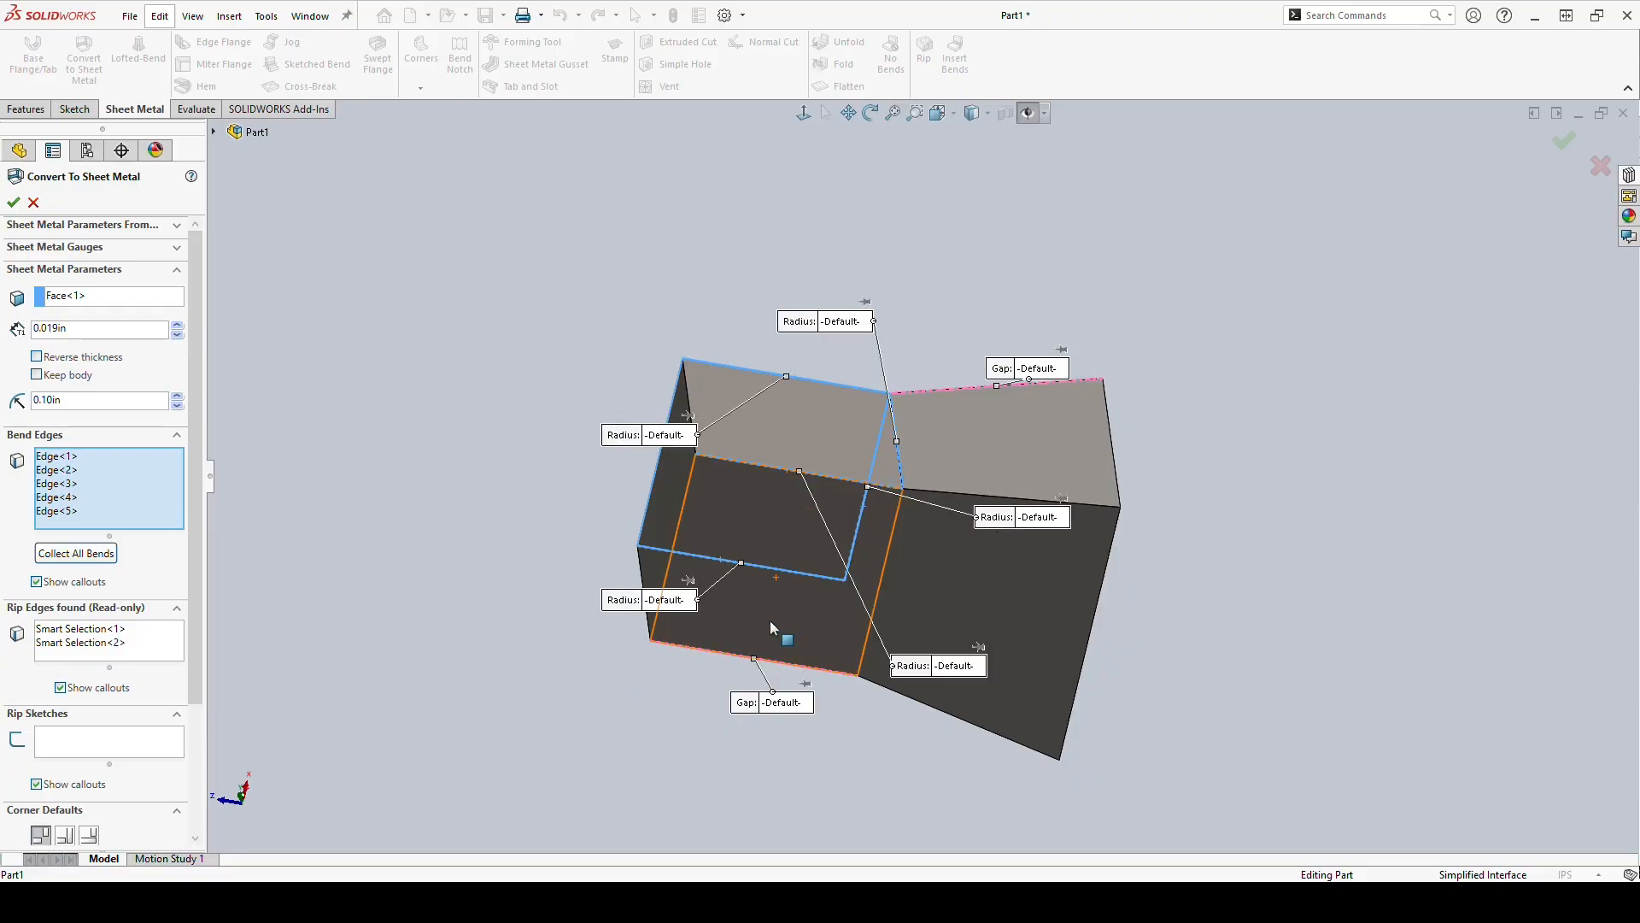
Try to add the remaining edges joining the straight and flared sections as bends in the sheet metal conversion.
click(882, 596)
click(933, 446)
middle_drag(949, 492, 642, 639)
click(887, 581)
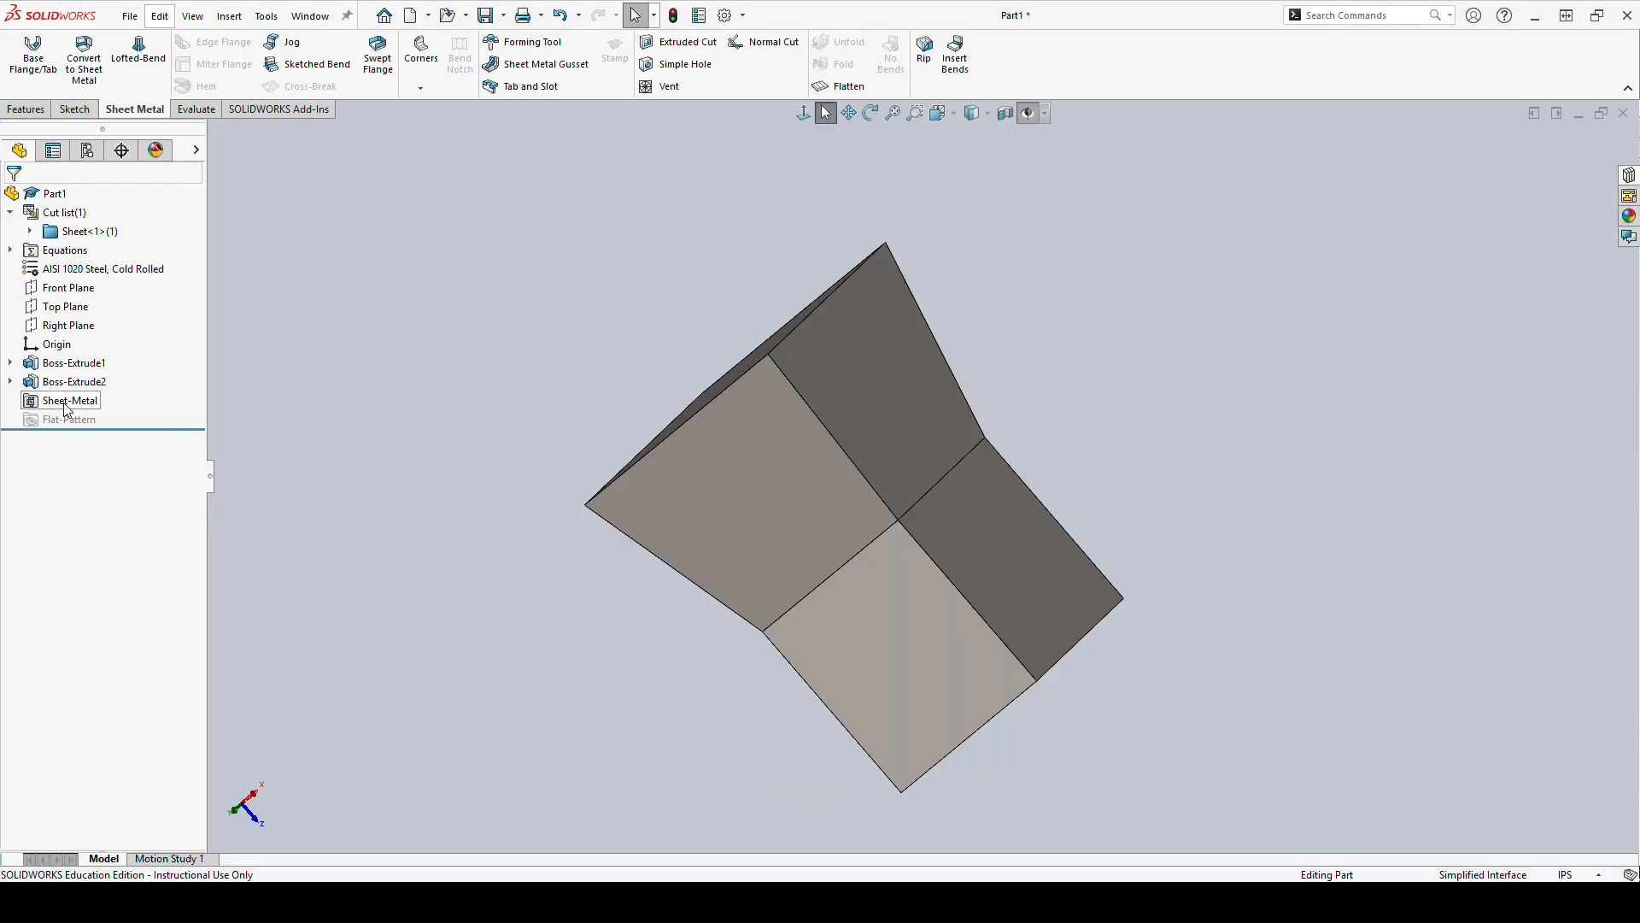
Edit the second extrusion and turn off its outward draft so the 10-degree draft tapers inward.
click(74, 382)
click(86, 335)
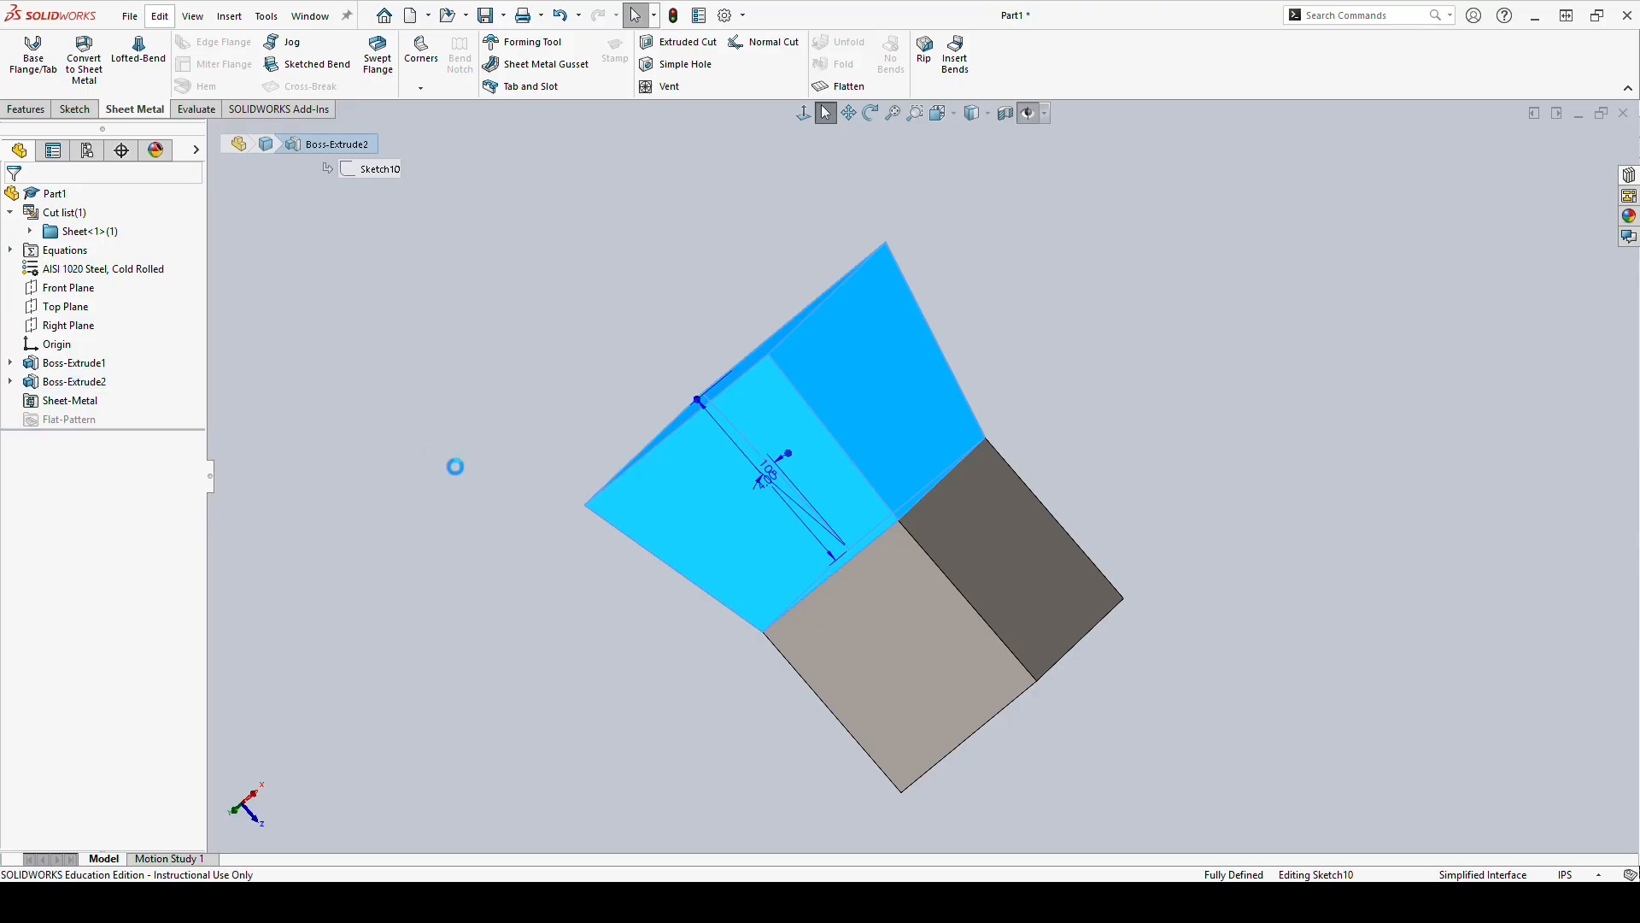
click(41, 454)
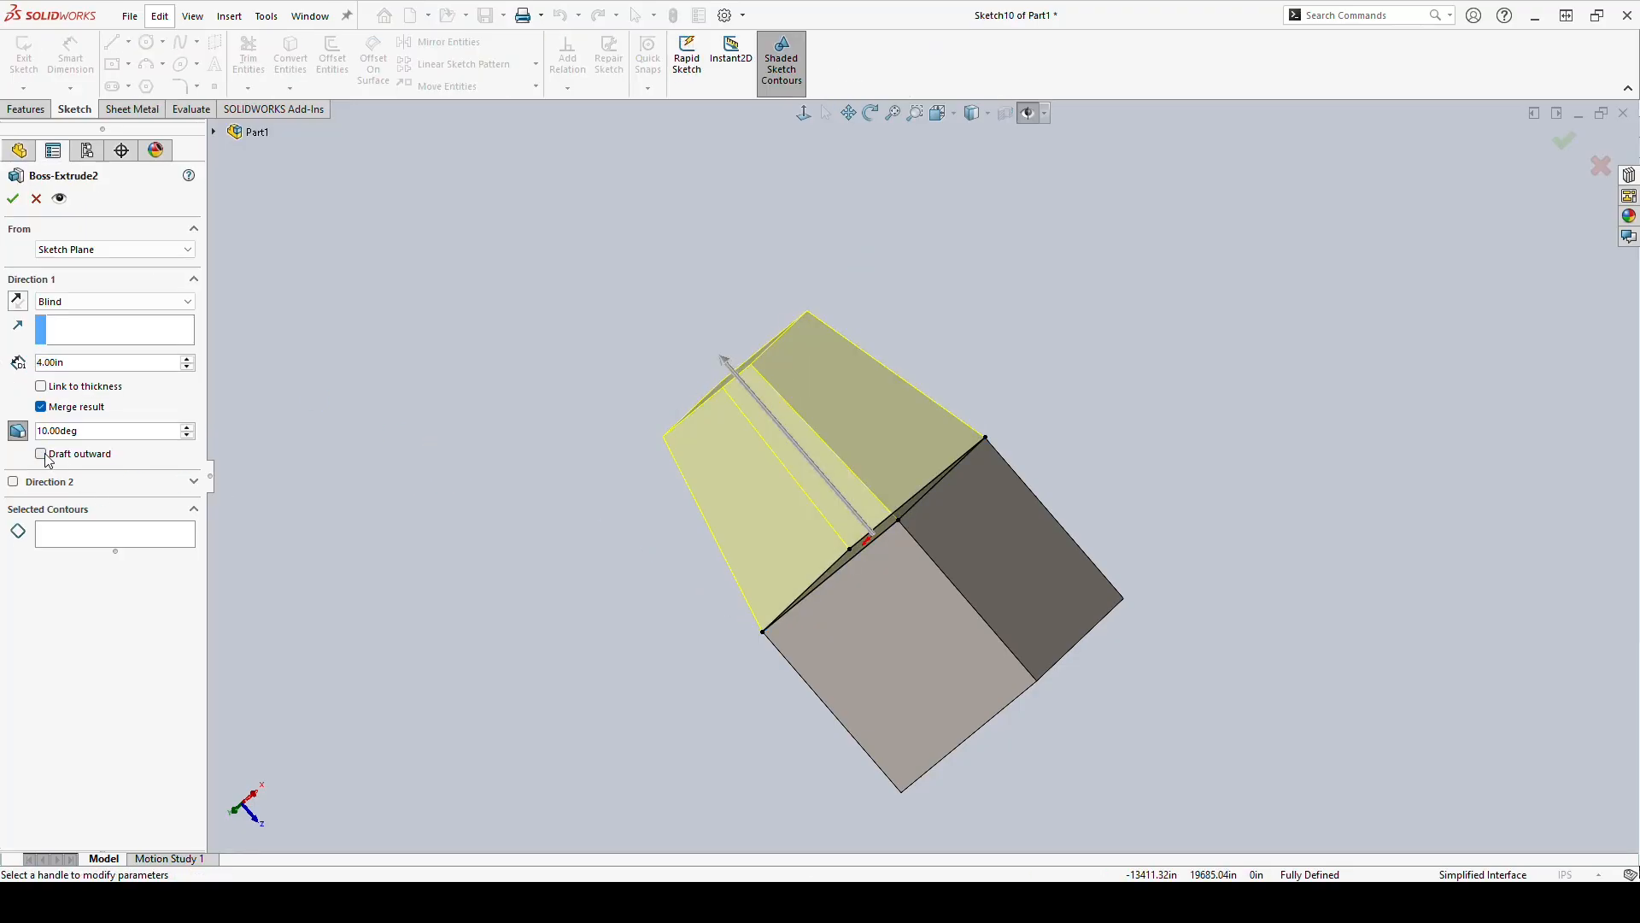
key(Return)
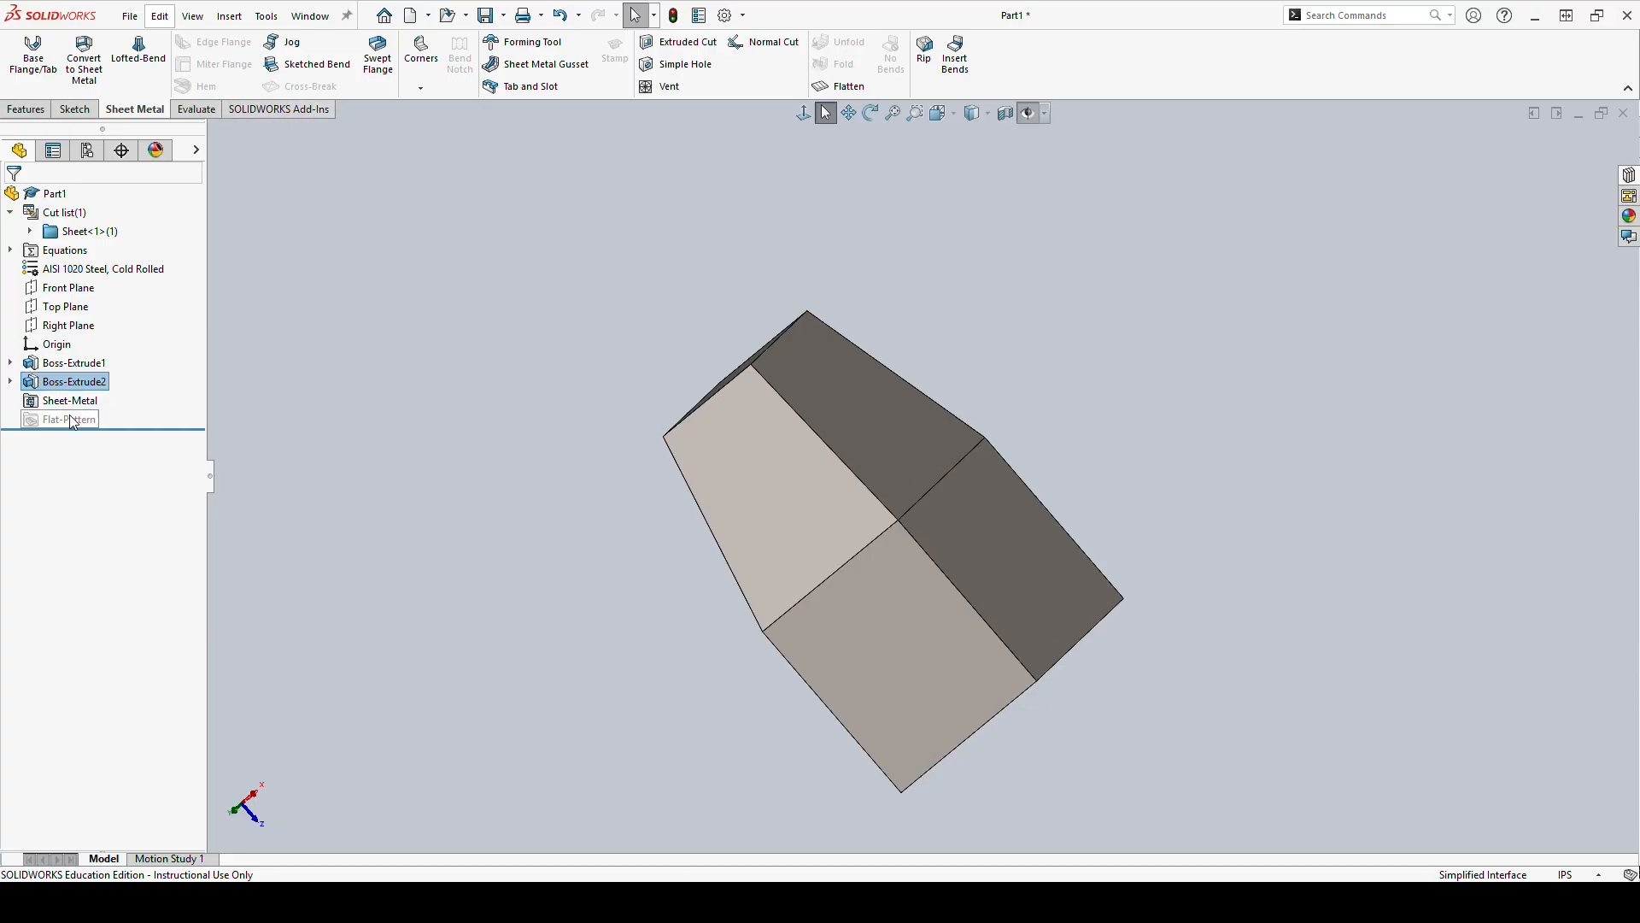
Start Convert To Sheet Metal, choose a face of the straight section as the fixed face, and select the first four bend edges.
click(31, 109)
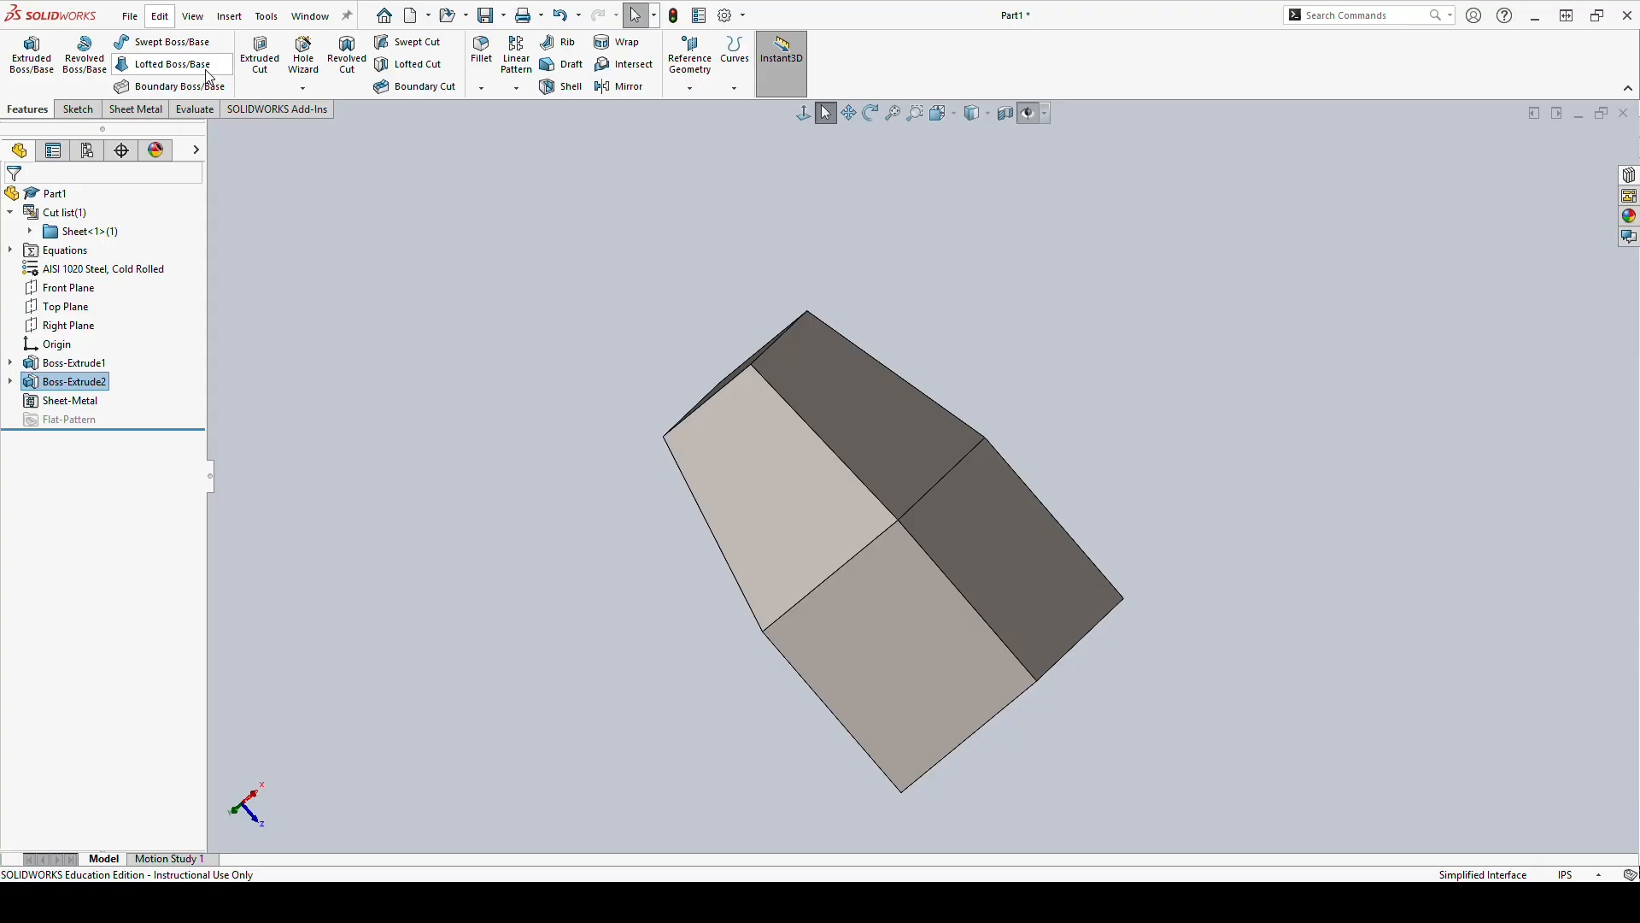
click(139, 111)
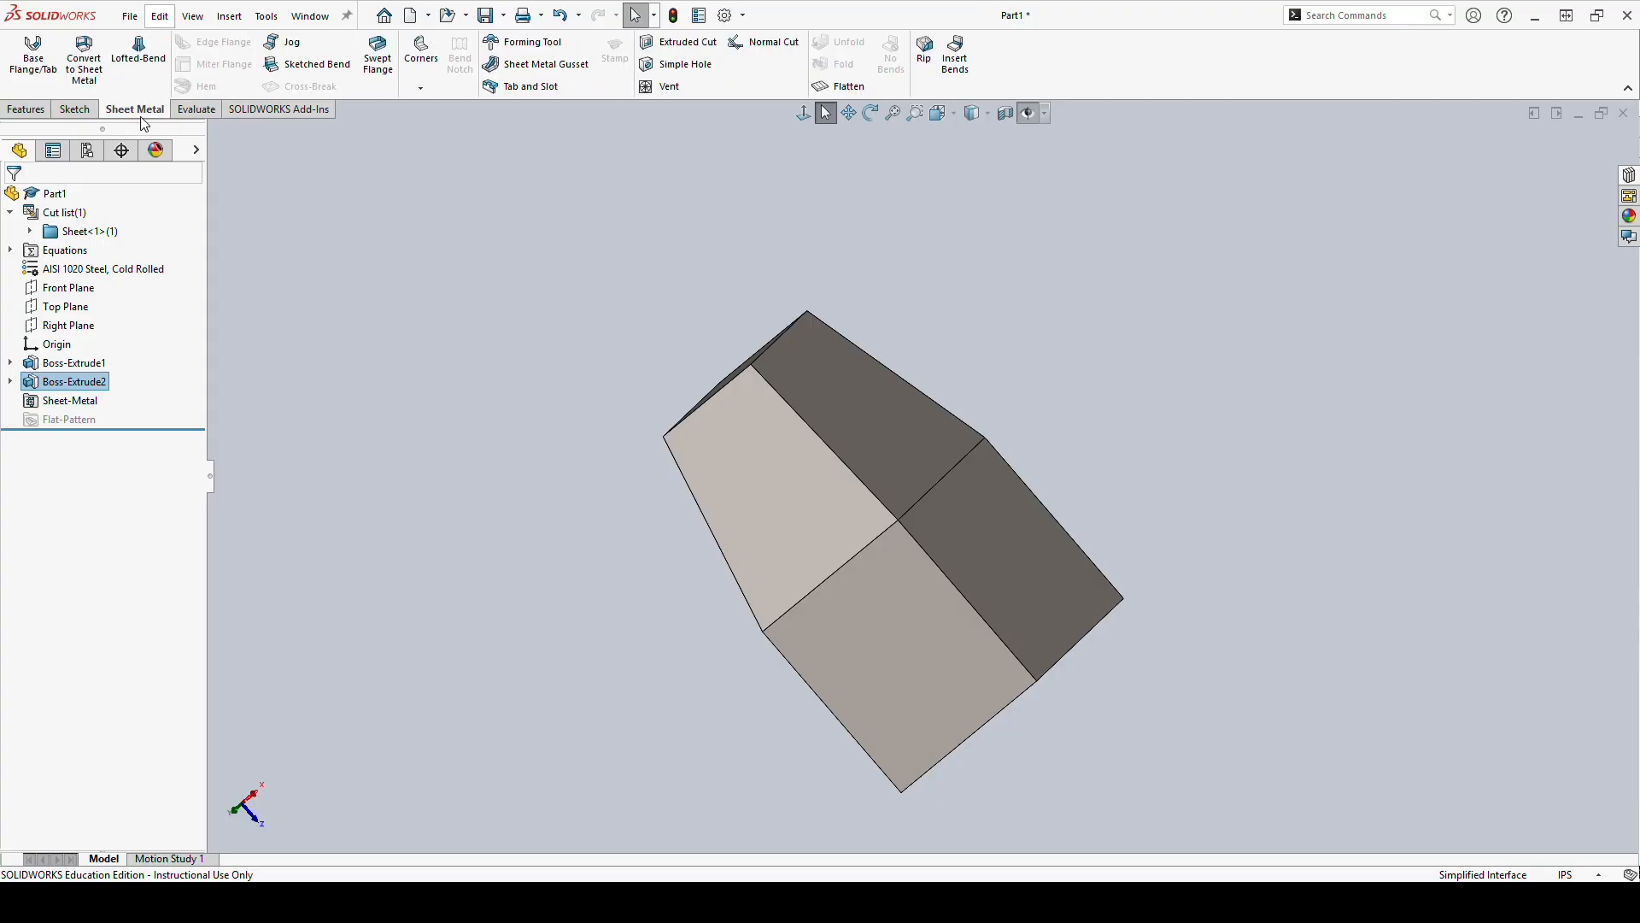
click(84, 60)
middle_drag(807, 464, 900, 512)
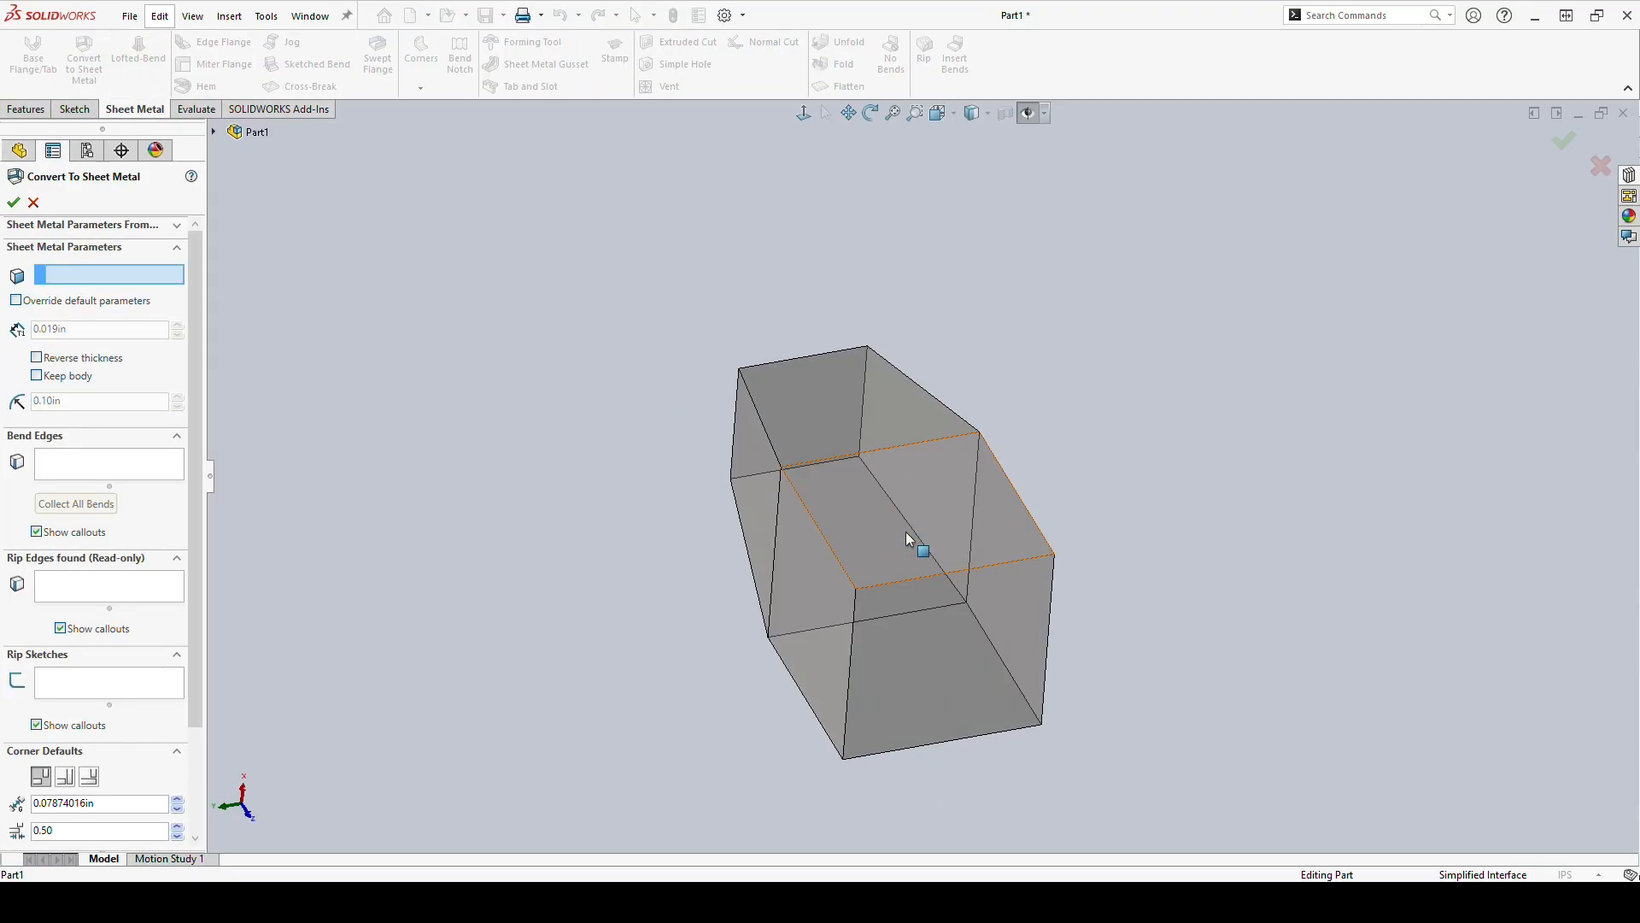
click(950, 524)
click(810, 613)
click(784, 572)
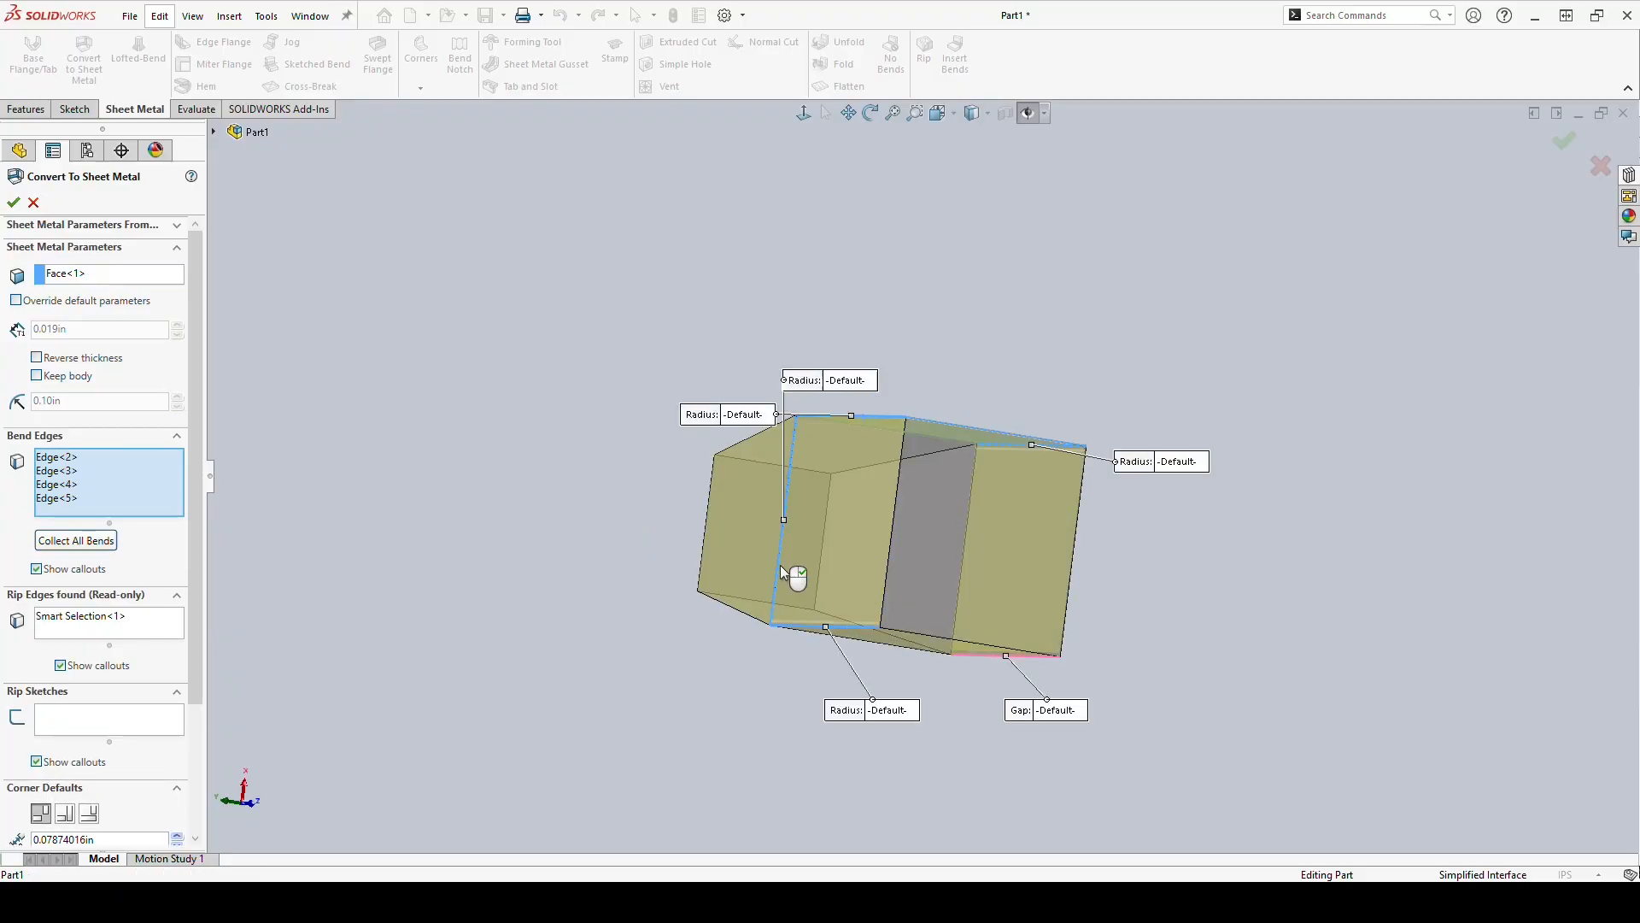
Add three more bend edges along the straight section and its joints with the tapered faces, and complete the conversion.
middle_drag(784, 572, 862, 317)
click(895, 608)
click(891, 591)
middle_drag(891, 591, 796, 370)
click(868, 578)
middle_drag(868, 578, 610, 480)
click(13, 203)
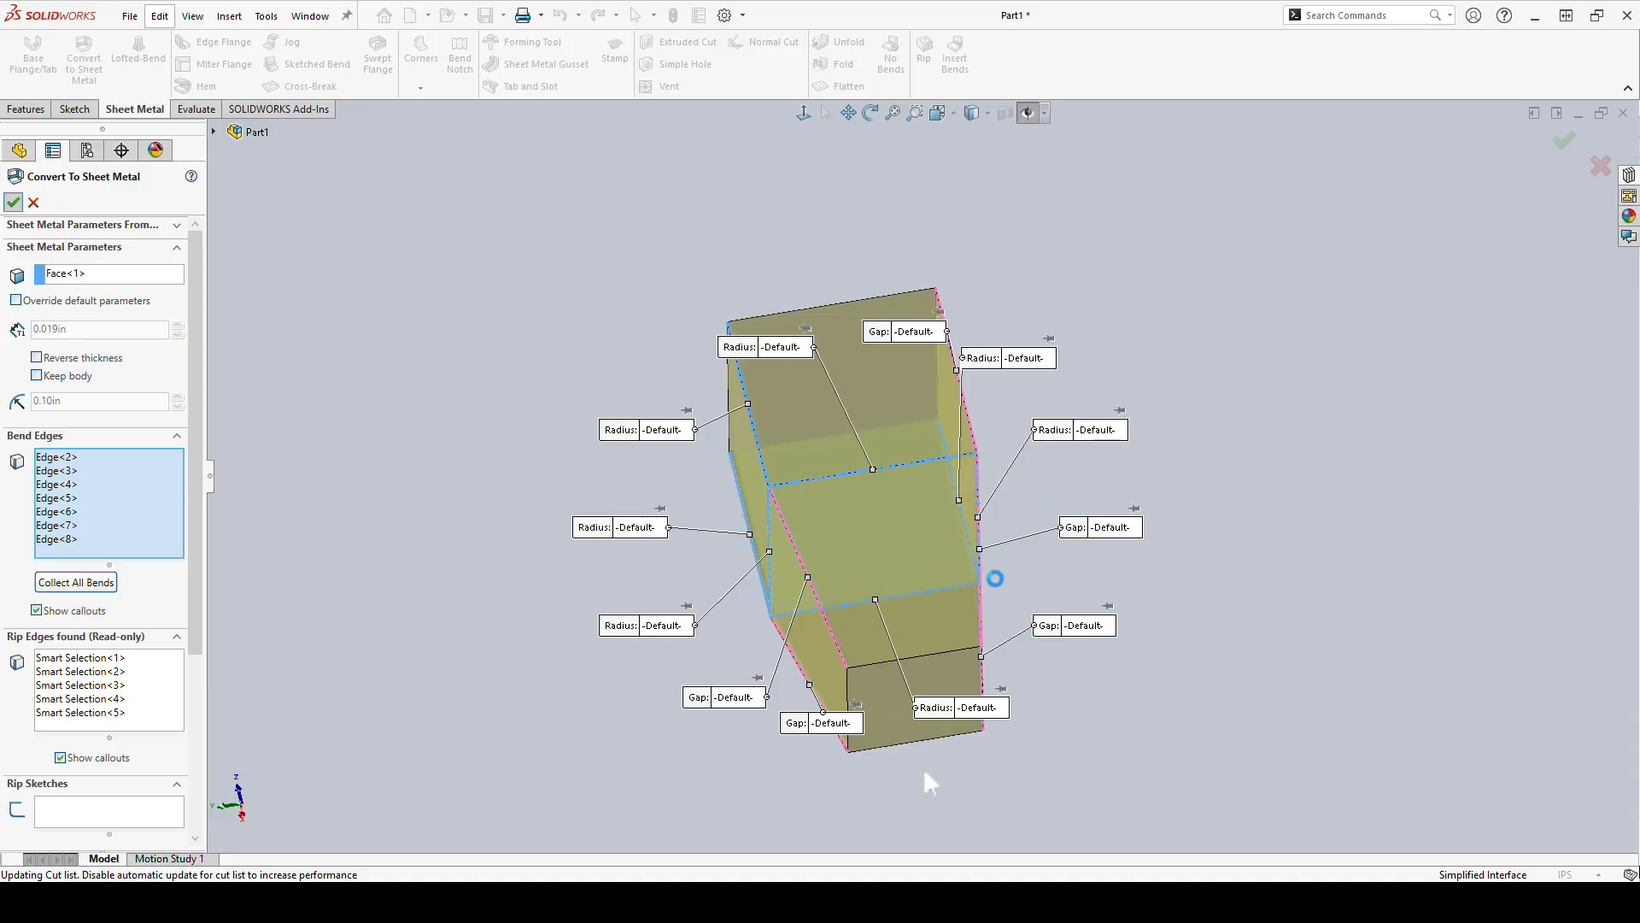
mouse_move(930, 789)
mouse_down()
mouse_move(922, 723)
mouse_move(905, 728)
mouse_up()
drag(899, 220, 863, 332)
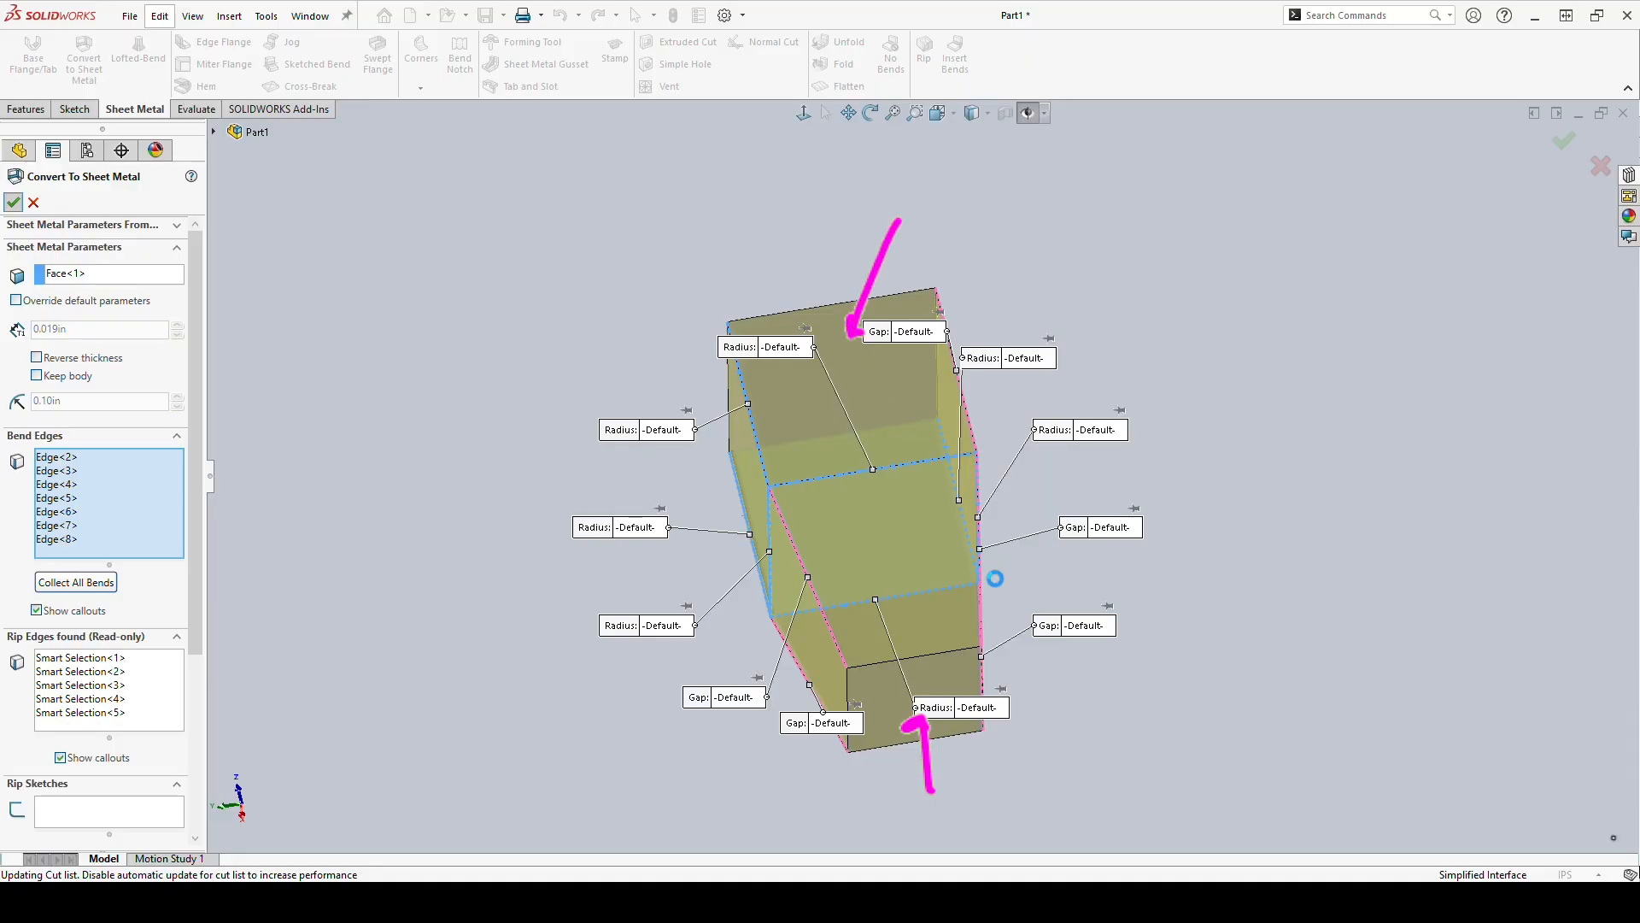
key(ctrl+z)
key(ctrl+z)
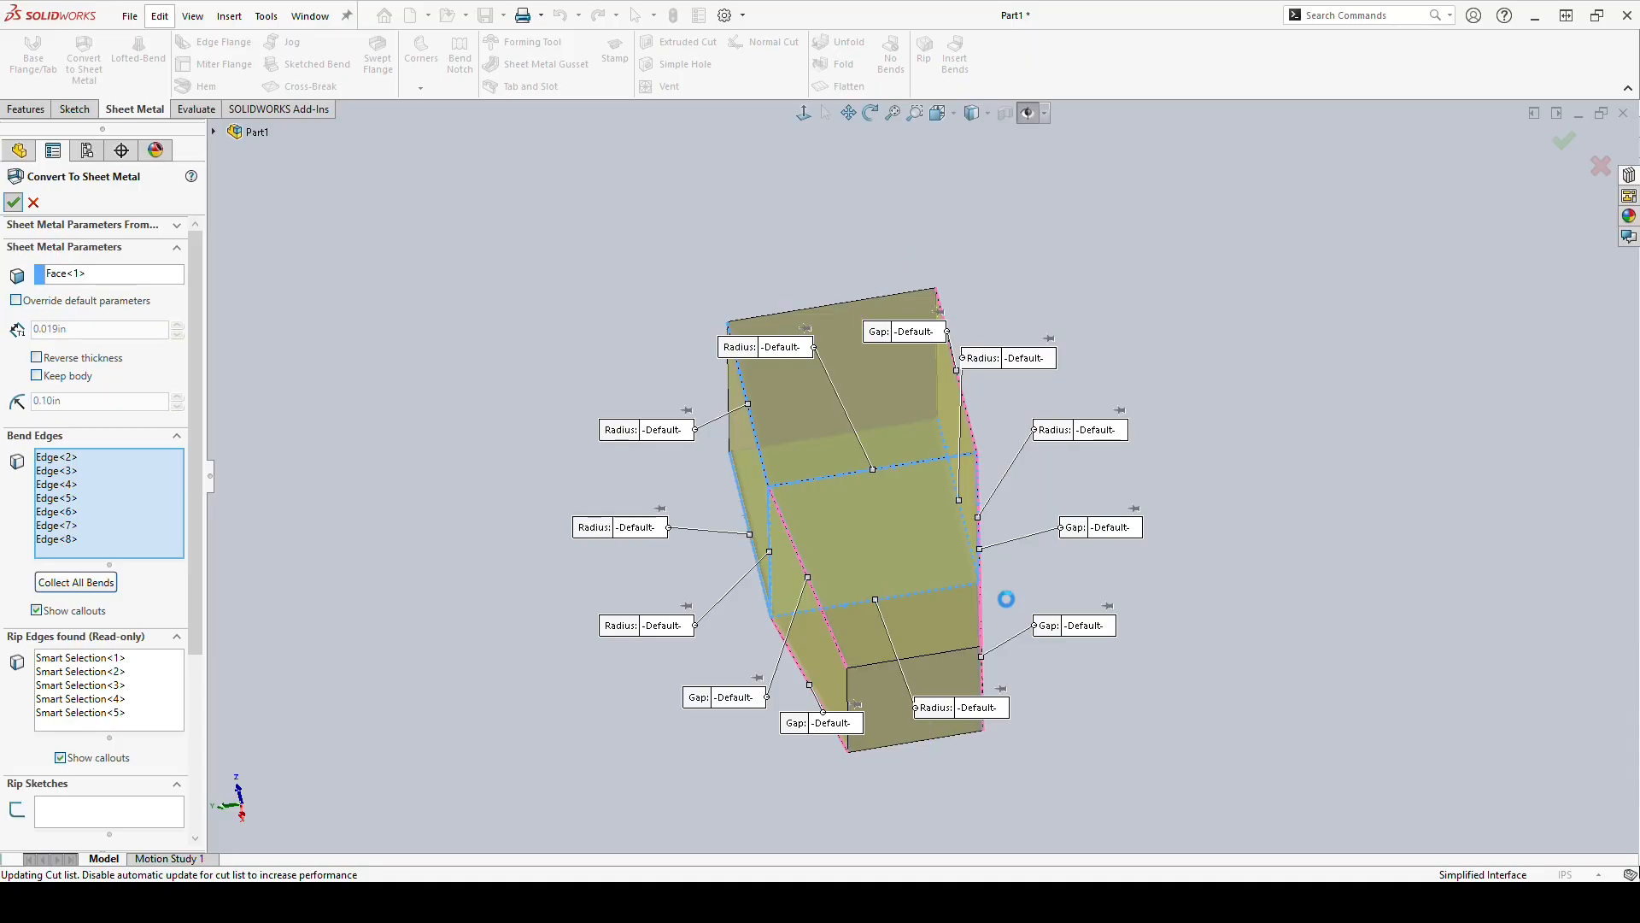
Unsuppress the converted part's flat pattern and orient the view normal to the flattened face.
middle_drag(1000, 617, 1073, 468)
scroll(971, 539, down, 4)
middle_drag(971, 536, 907, 743)
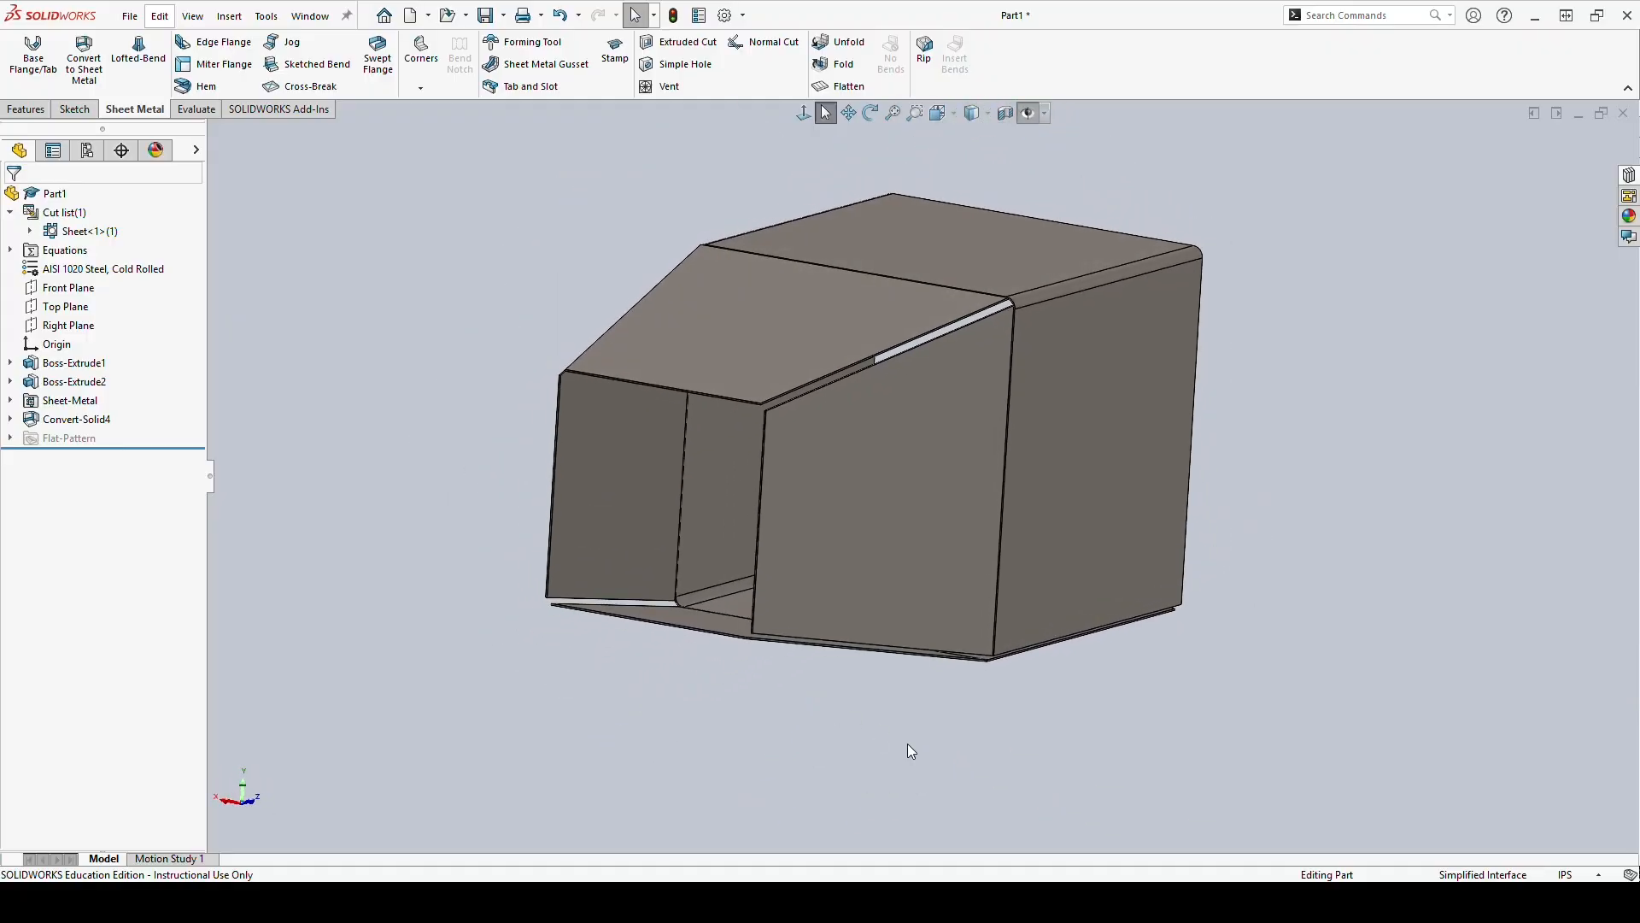
scroll(920, 477, up, 2)
middle_drag(1013, 354, 968, 506)
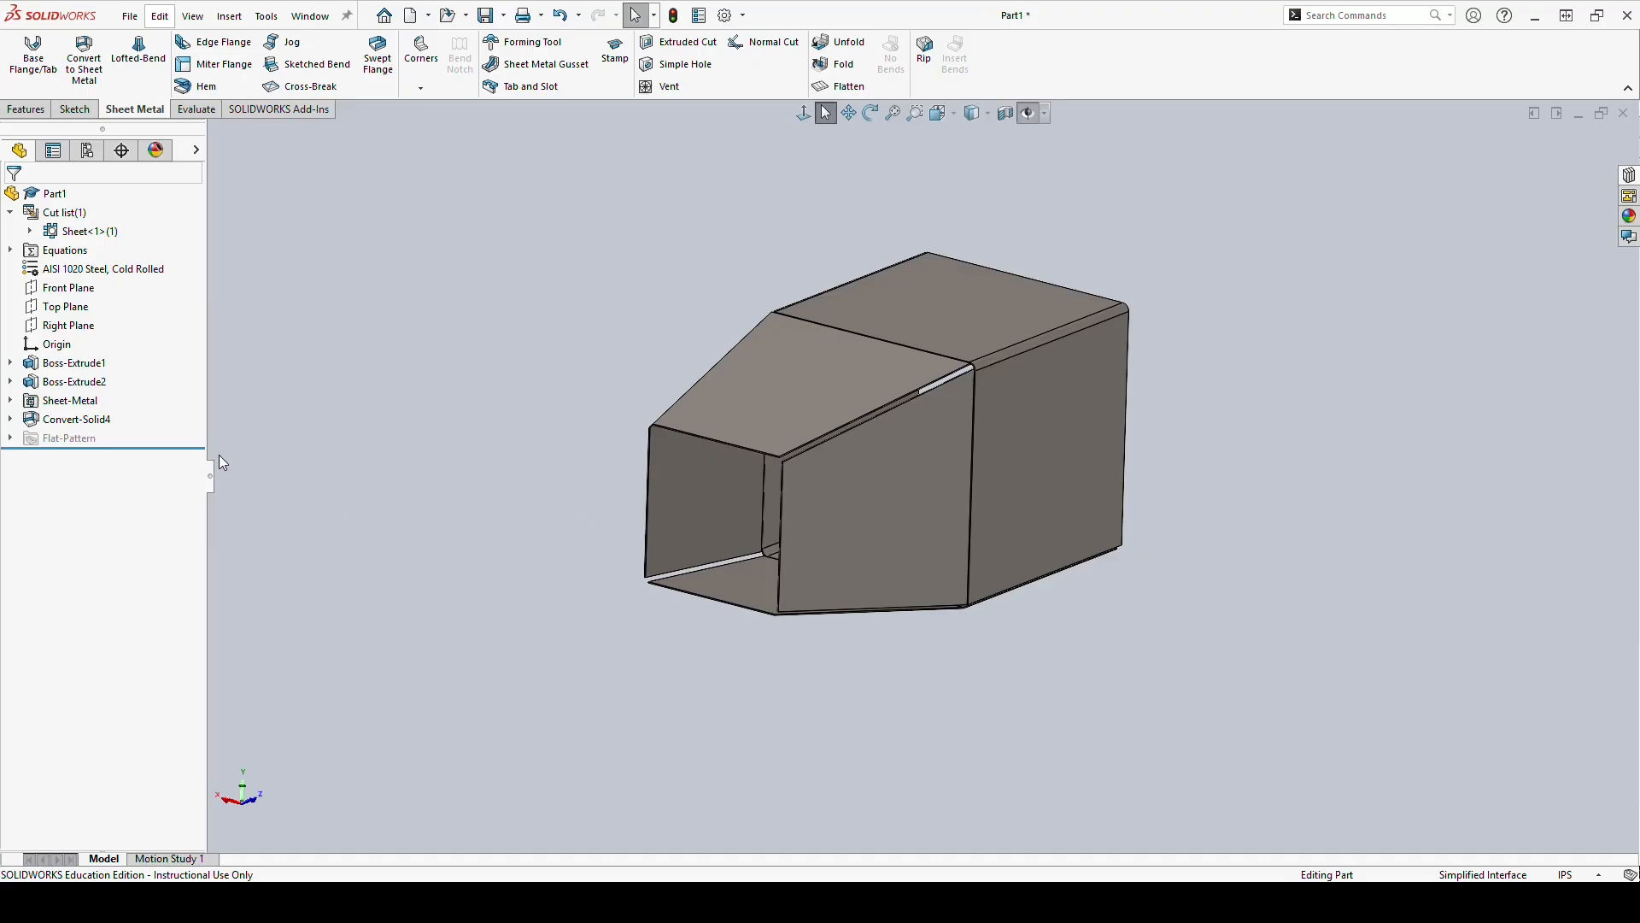
click(9, 437)
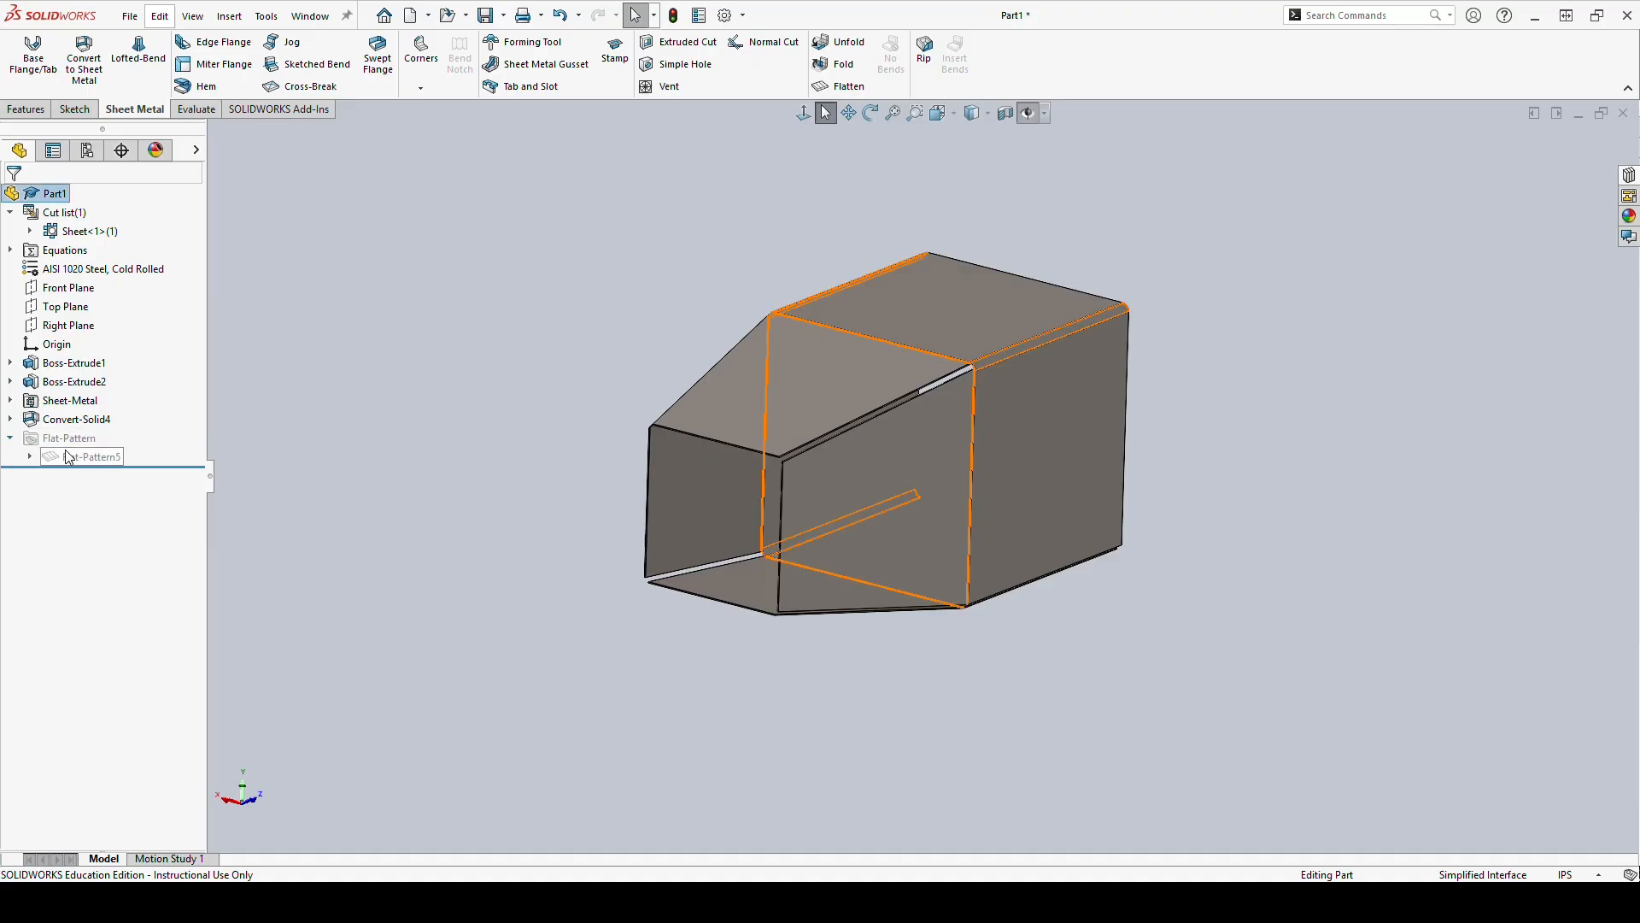
right_click(68, 457)
key(Escape)
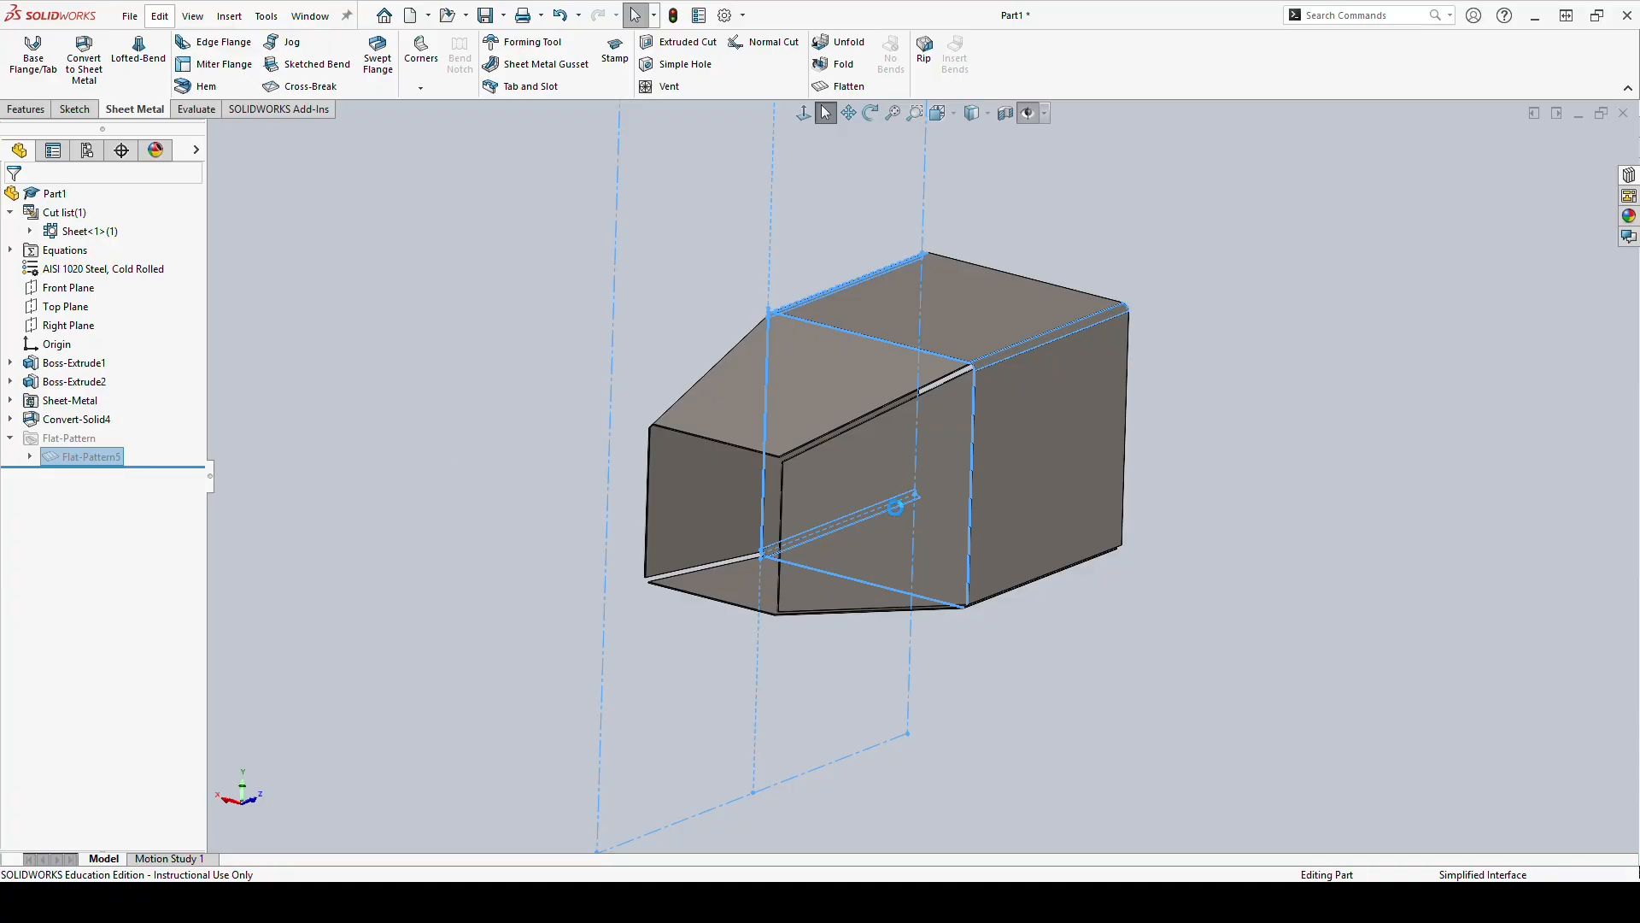
right_click(1085, 471)
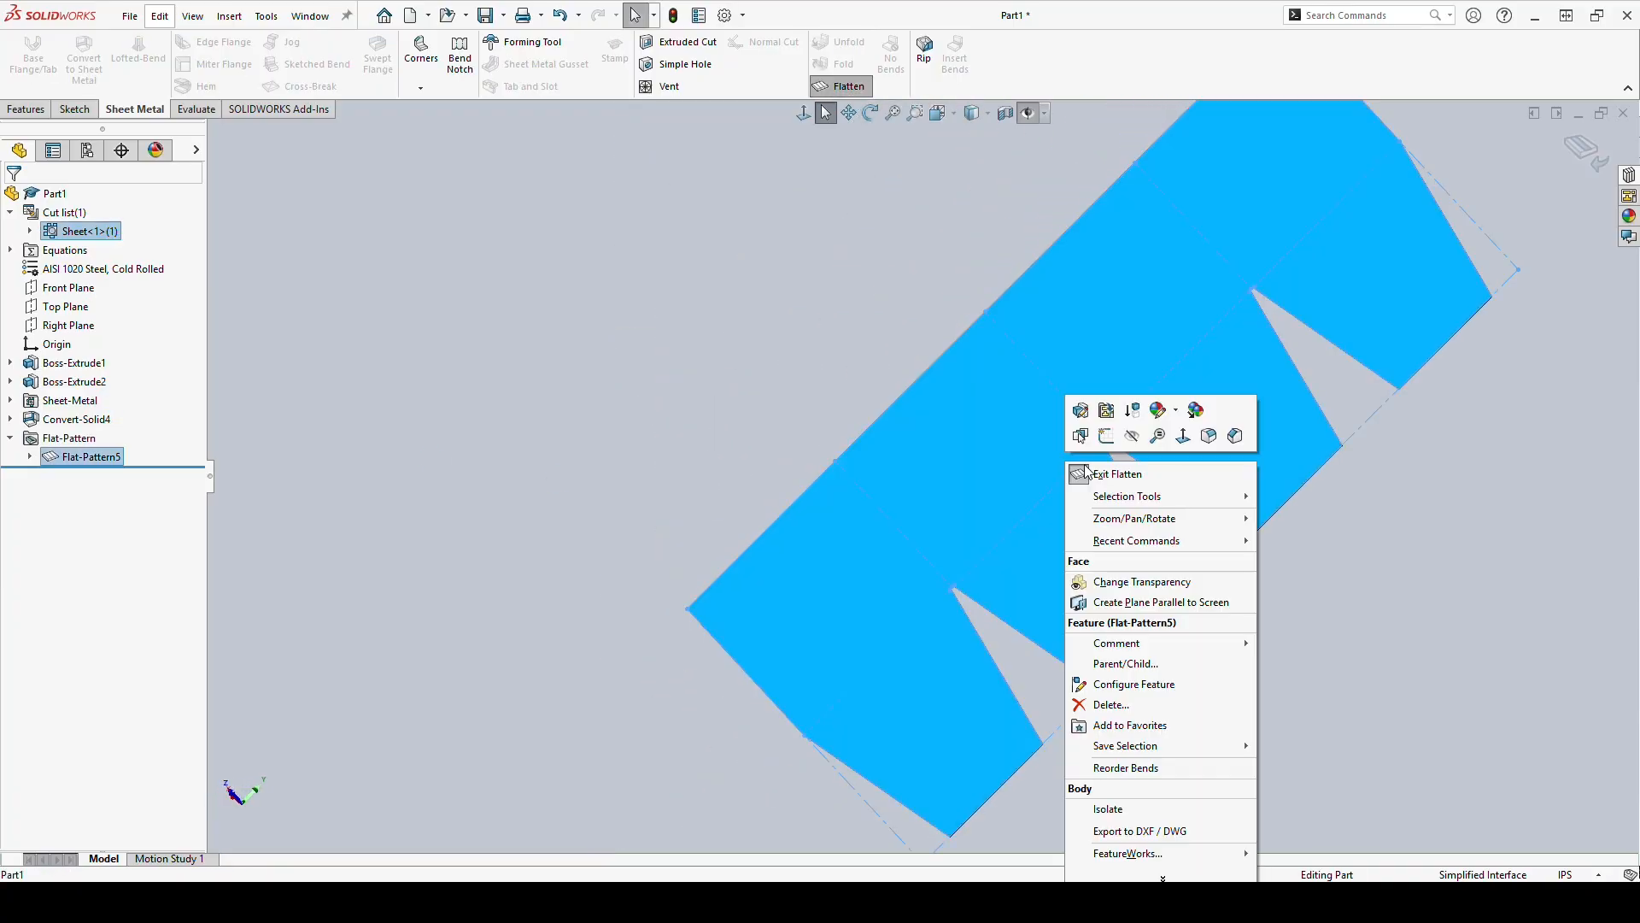
click(1182, 436)
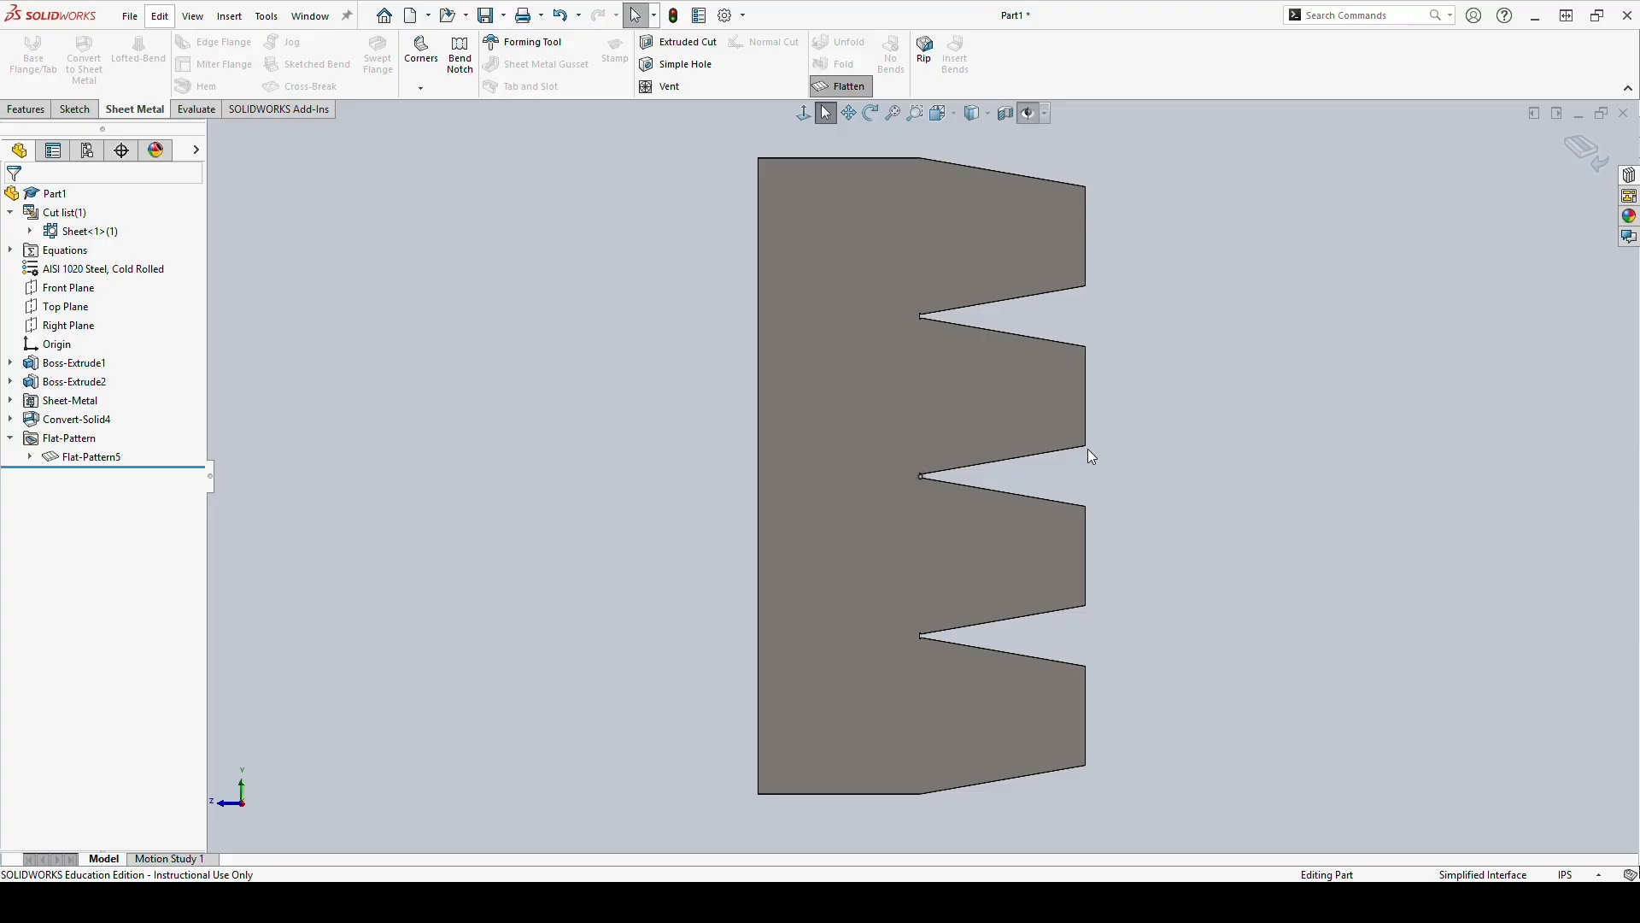
drag(923, 476, 1062, 517)
drag(915, 639, 1043, 610)
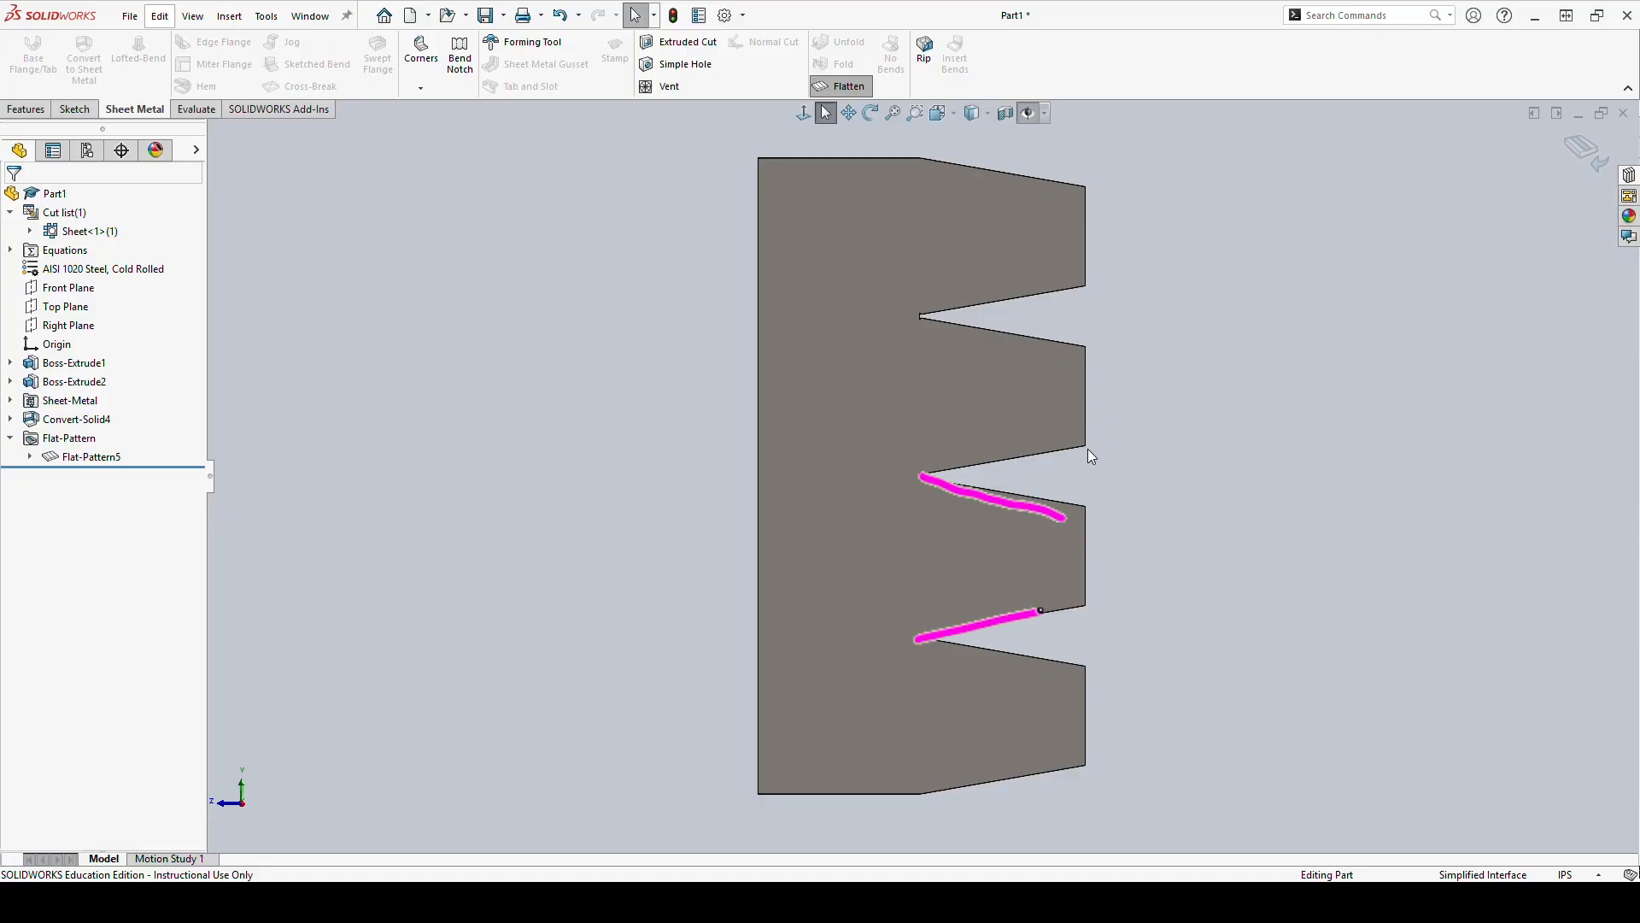
drag(958, 490, 1039, 513)
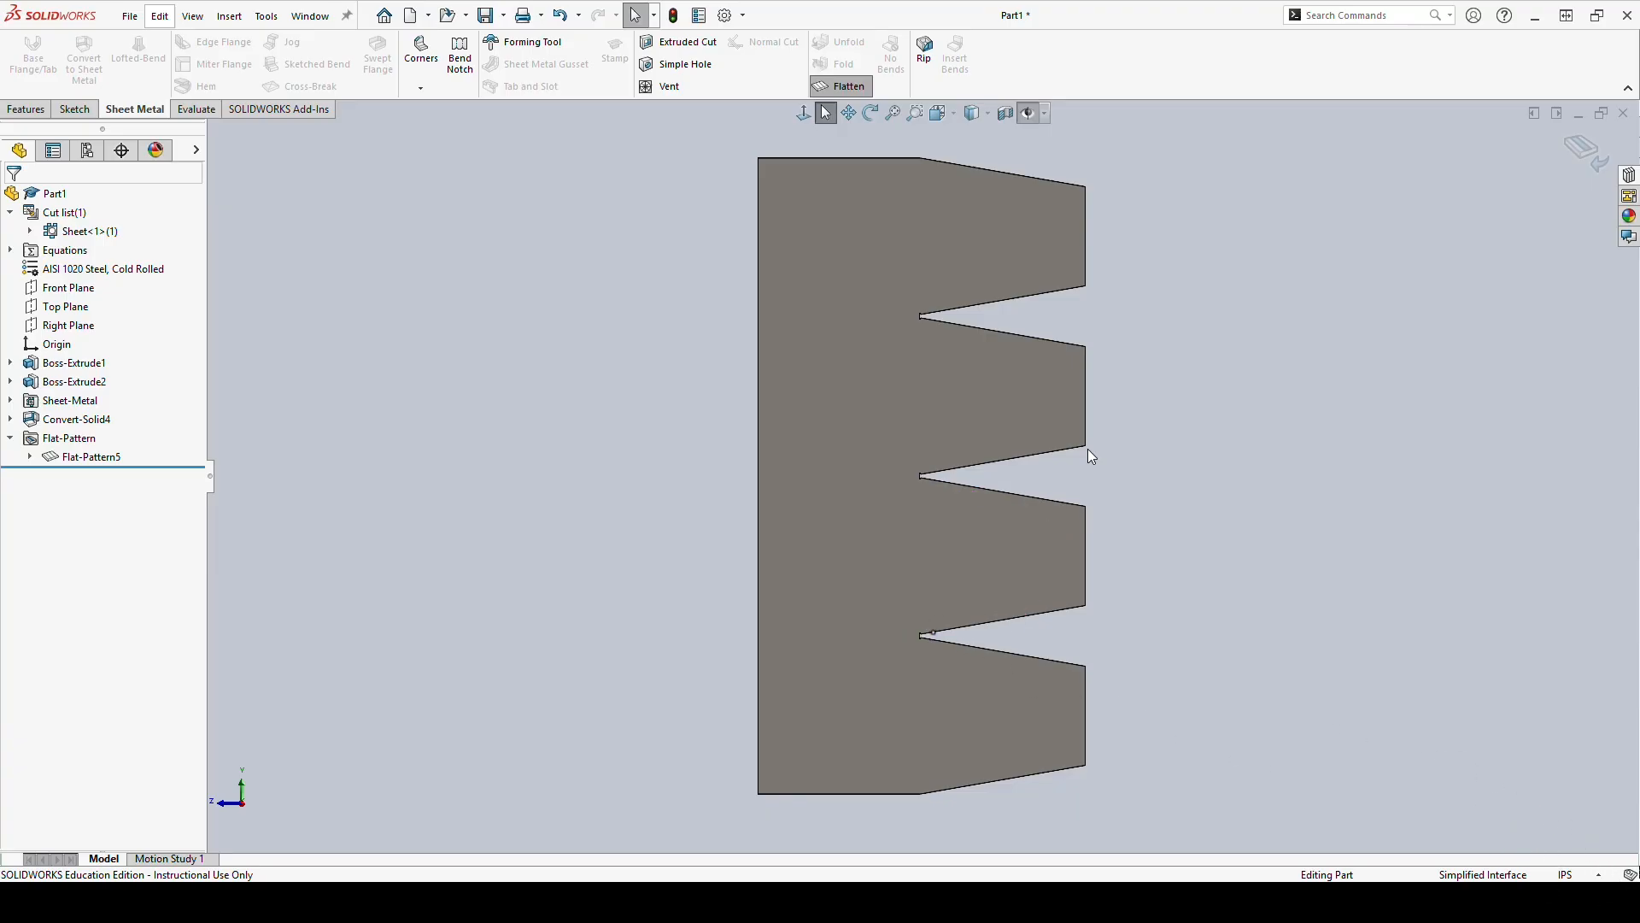
drag(923, 634, 1078, 723)
drag(931, 632, 1075, 720)
drag(929, 476, 1085, 393)
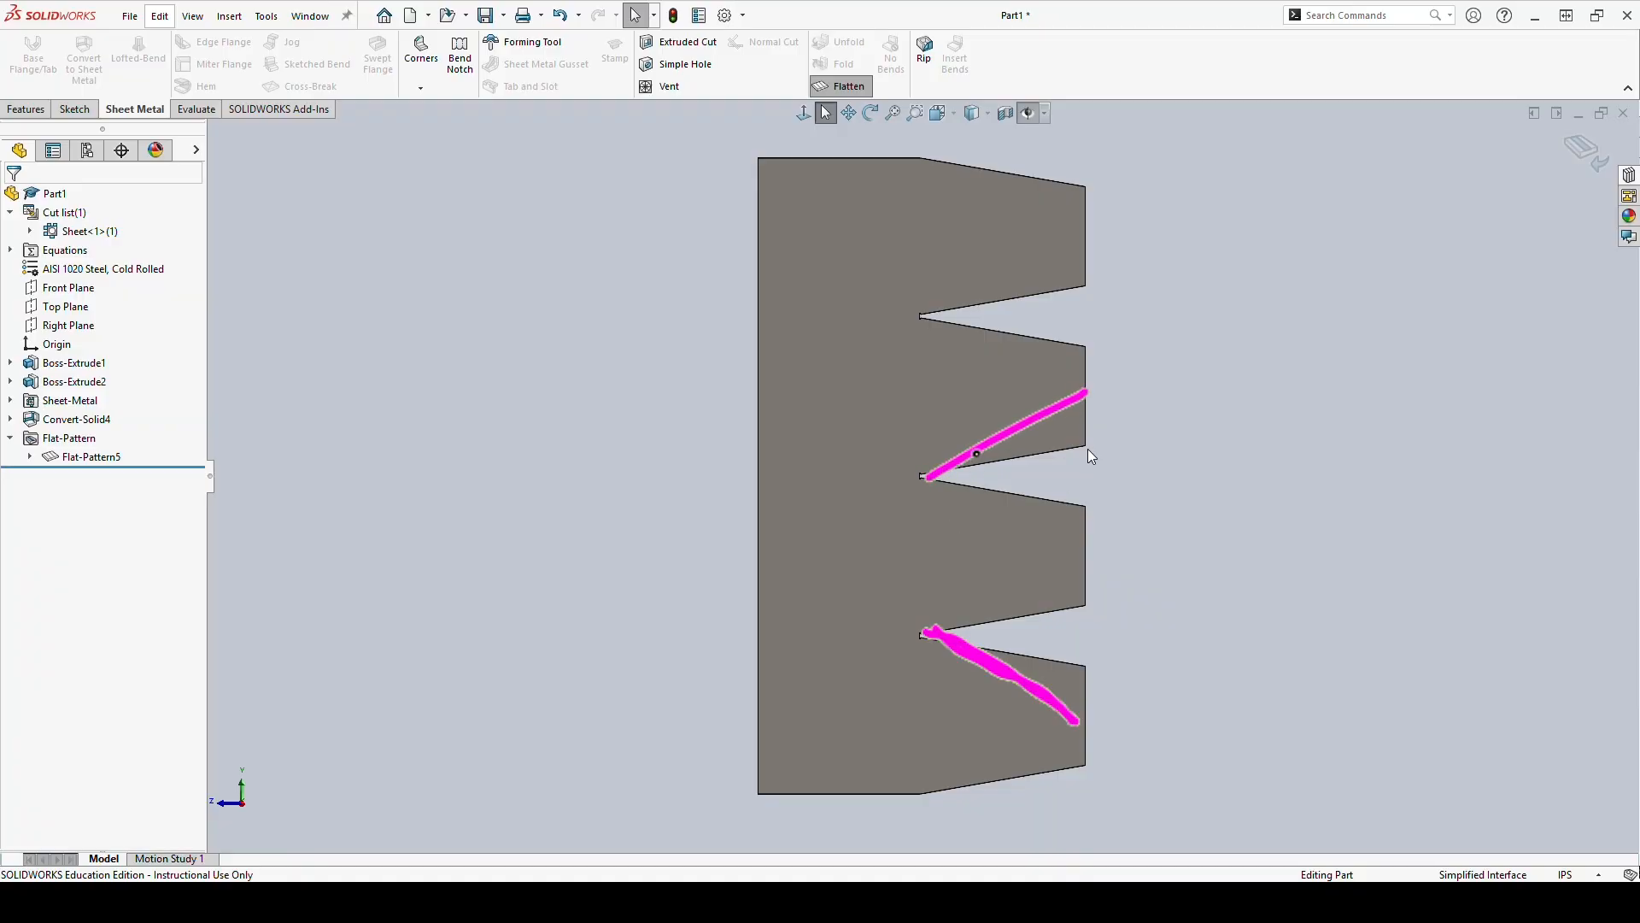
drag(930, 458, 1075, 550)
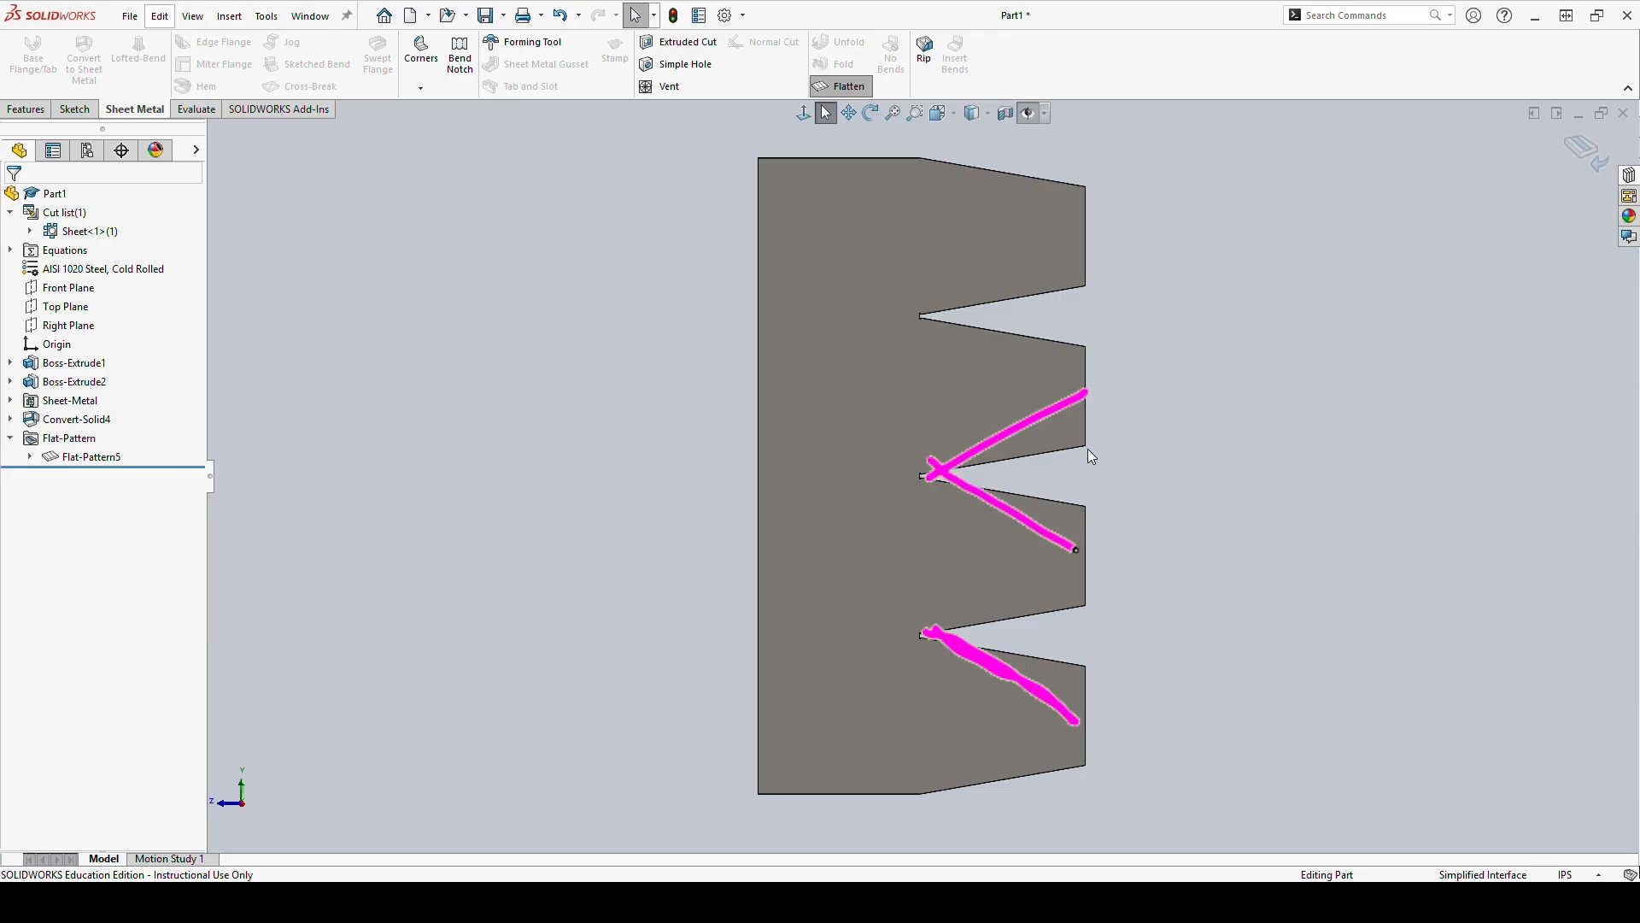
mouse_move(920, 490)
mouse_down()
mouse_move(971, 432)
mouse_move(921, 492)
mouse_up()
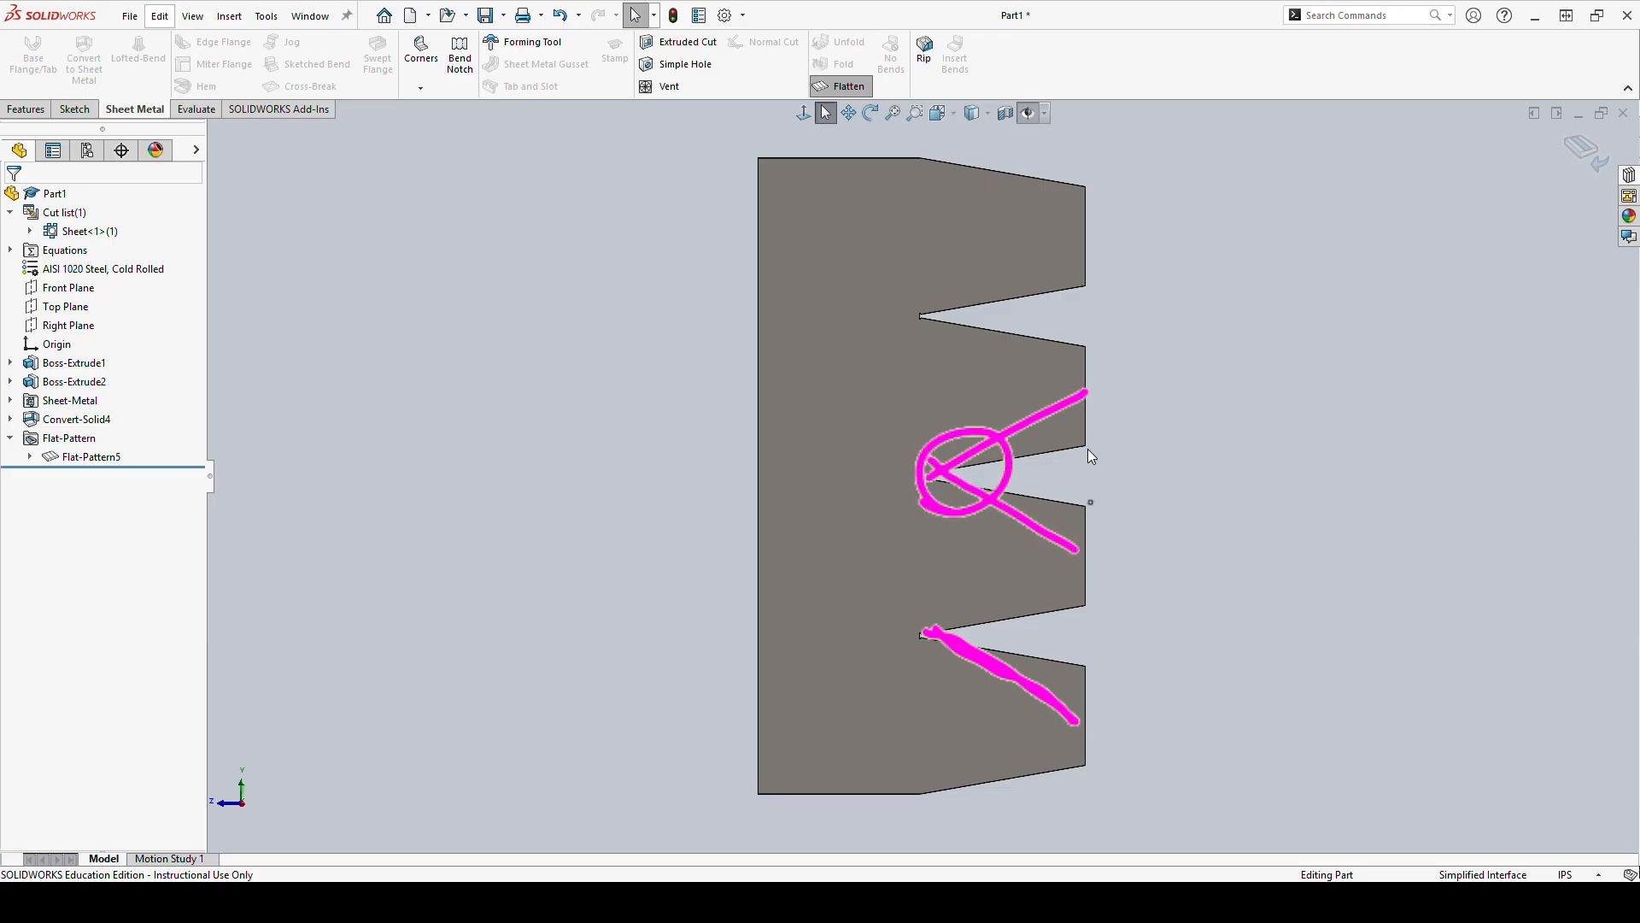
drag(1087, 395, 1085, 724)
drag(939, 626, 1092, 731)
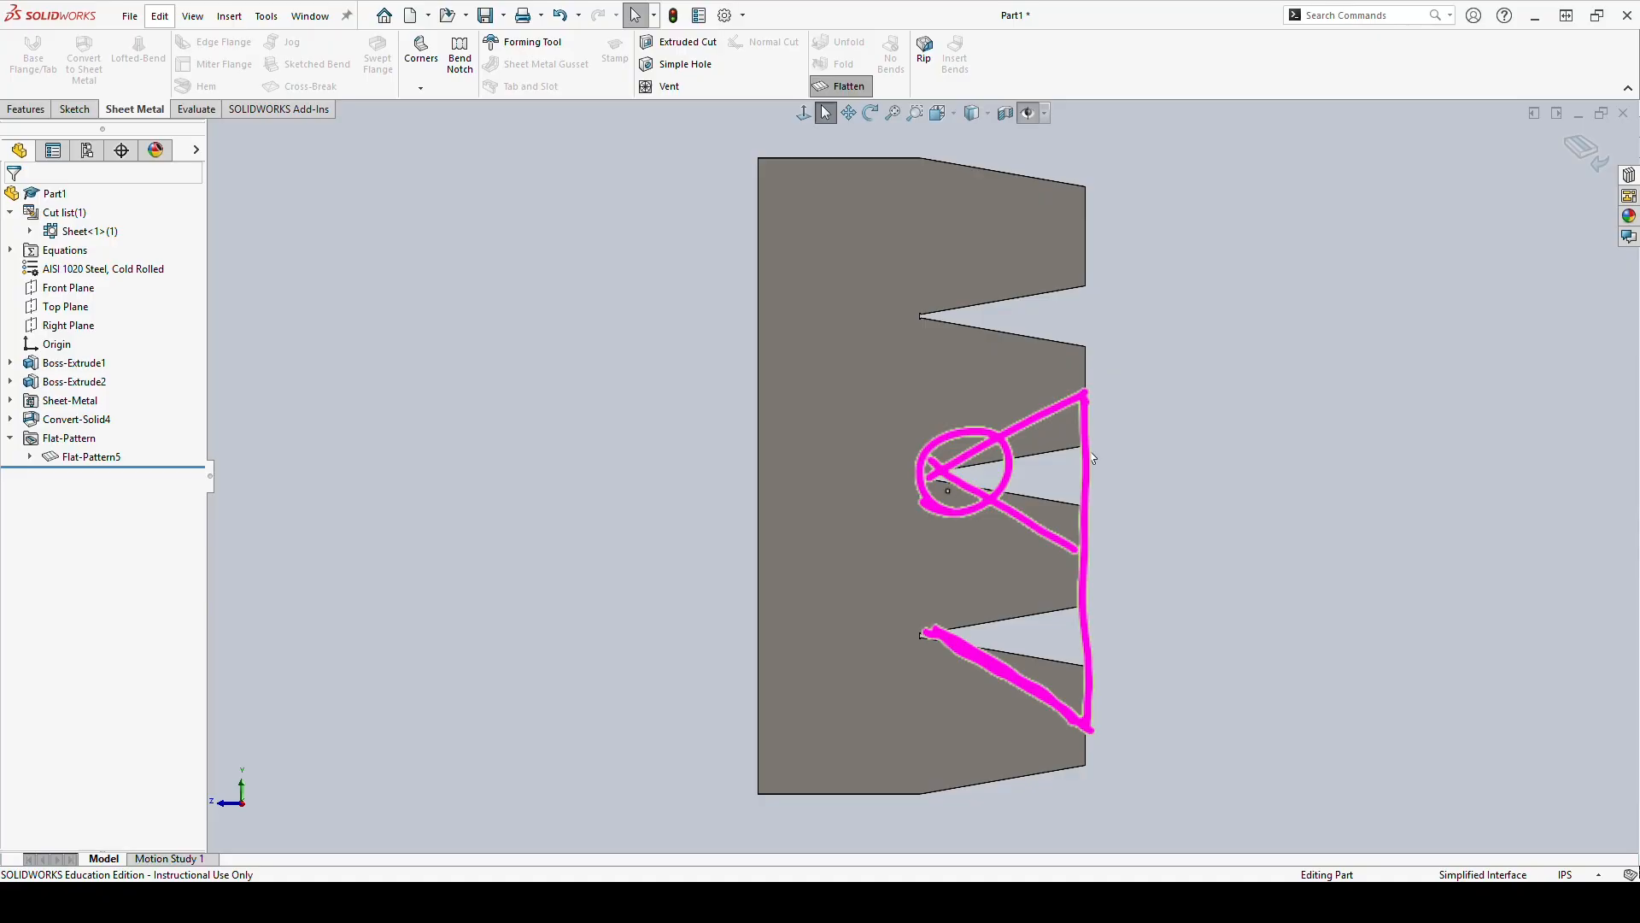
drag(933, 538, 1018, 440)
mouse_move(932, 608)
mouse_down()
mouse_move(1037, 464)
mouse_move(1057, 481)
mouse_up()
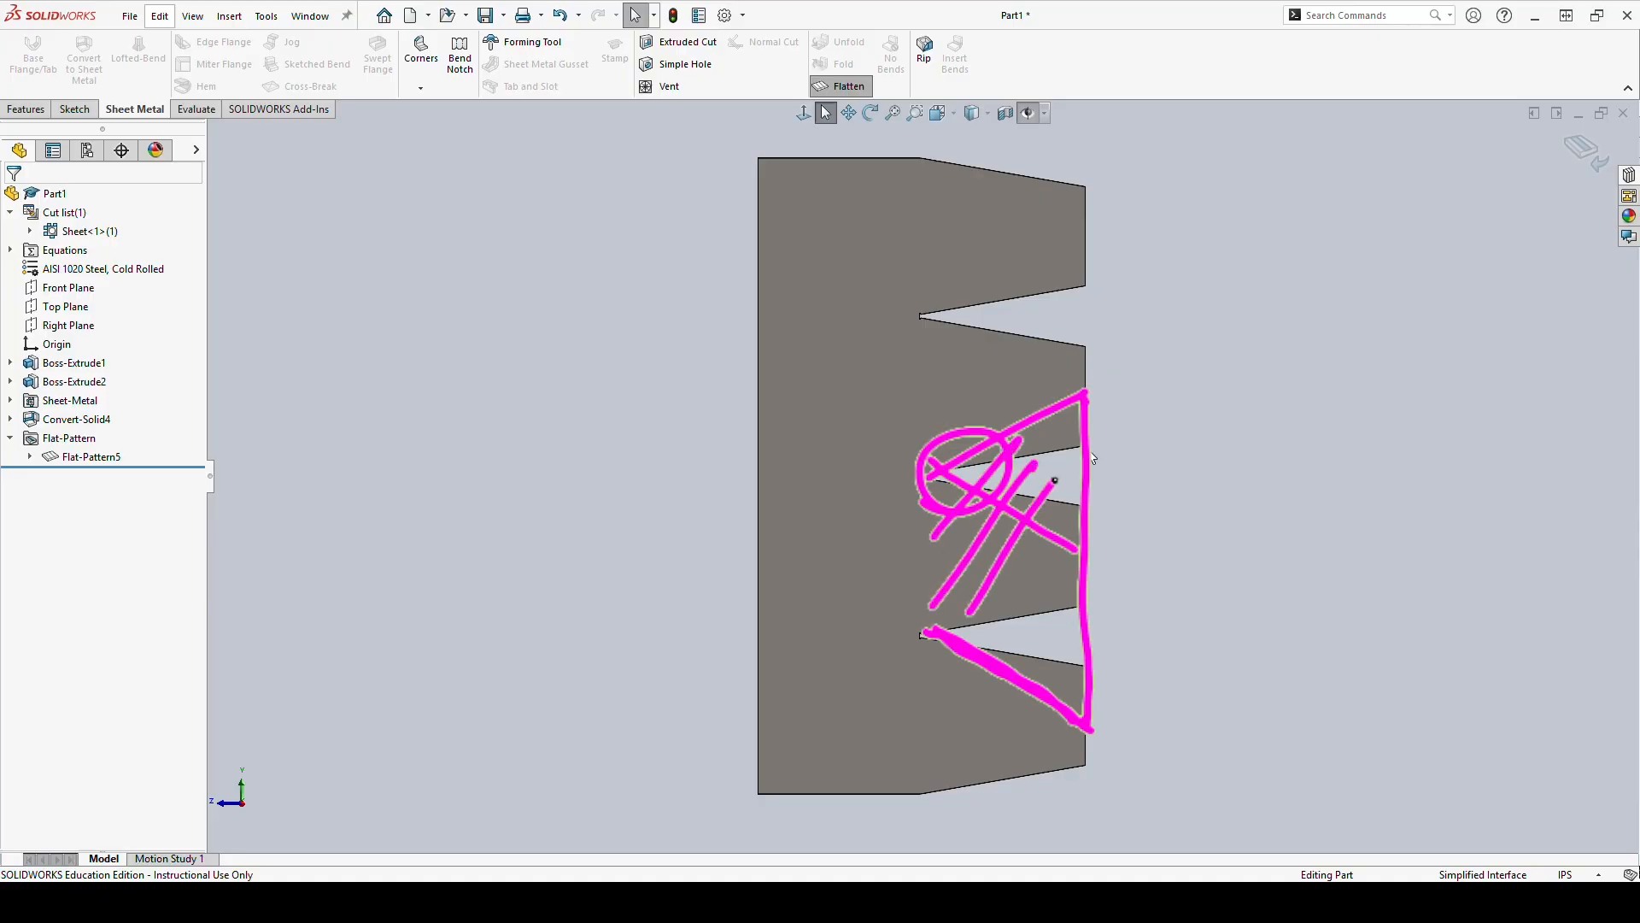
drag(1006, 607, 1056, 531)
drag(1044, 669, 1070, 618)
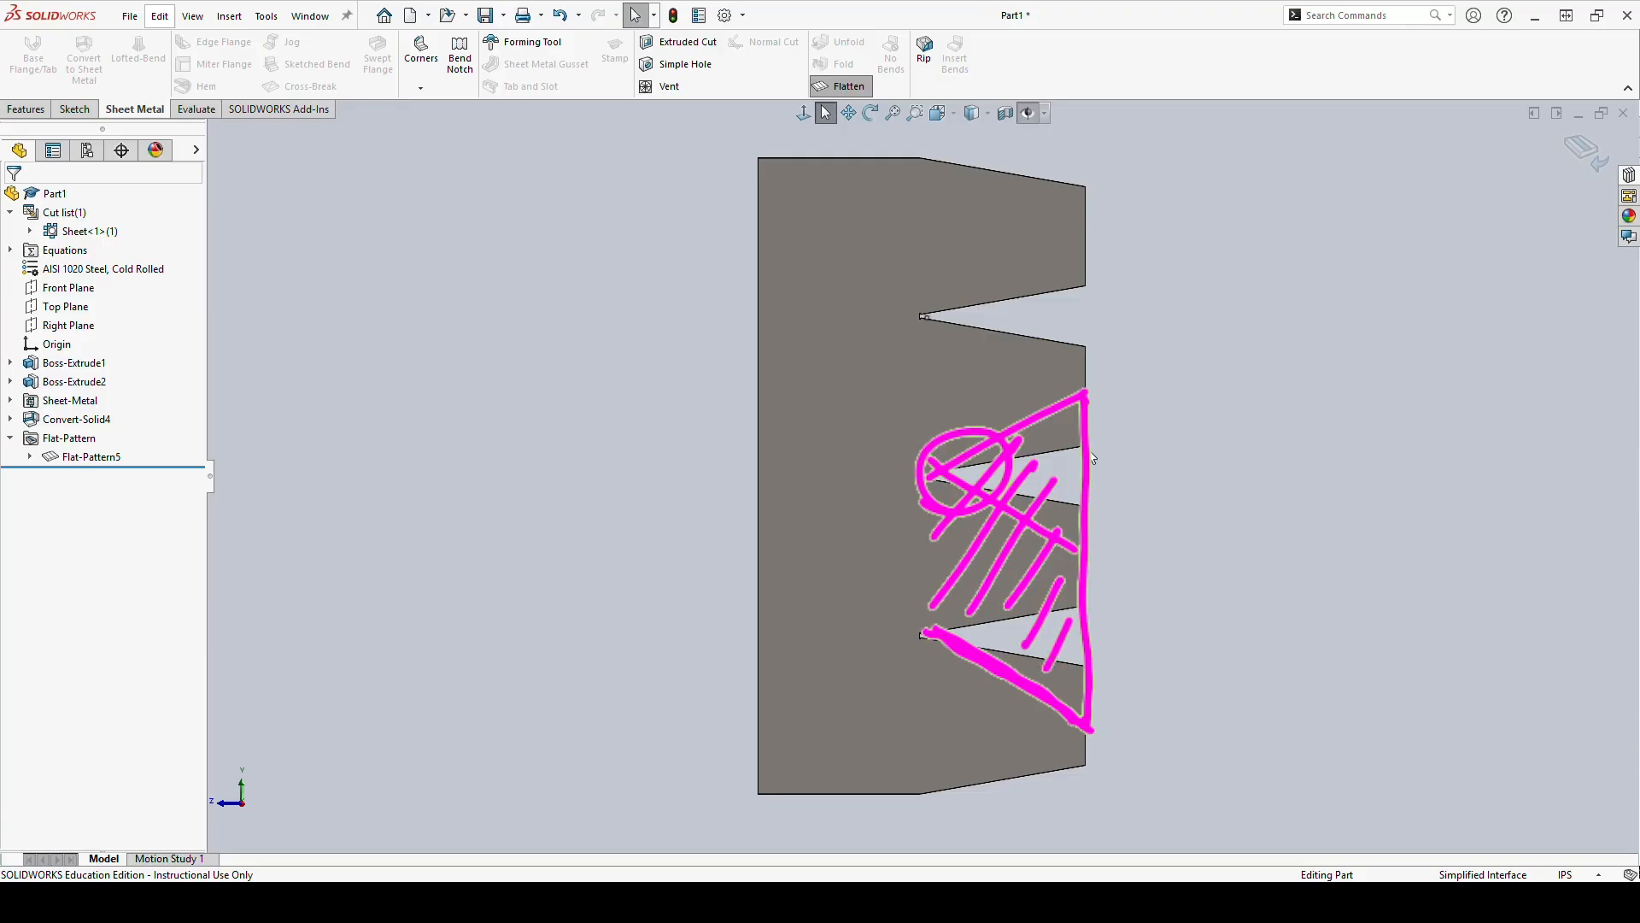
mouse_move(924, 317)
mouse_down()
mouse_move(1057, 199)
mouse_move(1068, 512)
mouse_up()
key(ctrl+z)
mouse_move(1060, 198)
mouse_down()
mouse_move(1089, 270)
mouse_move(1085, 546)
mouse_up()
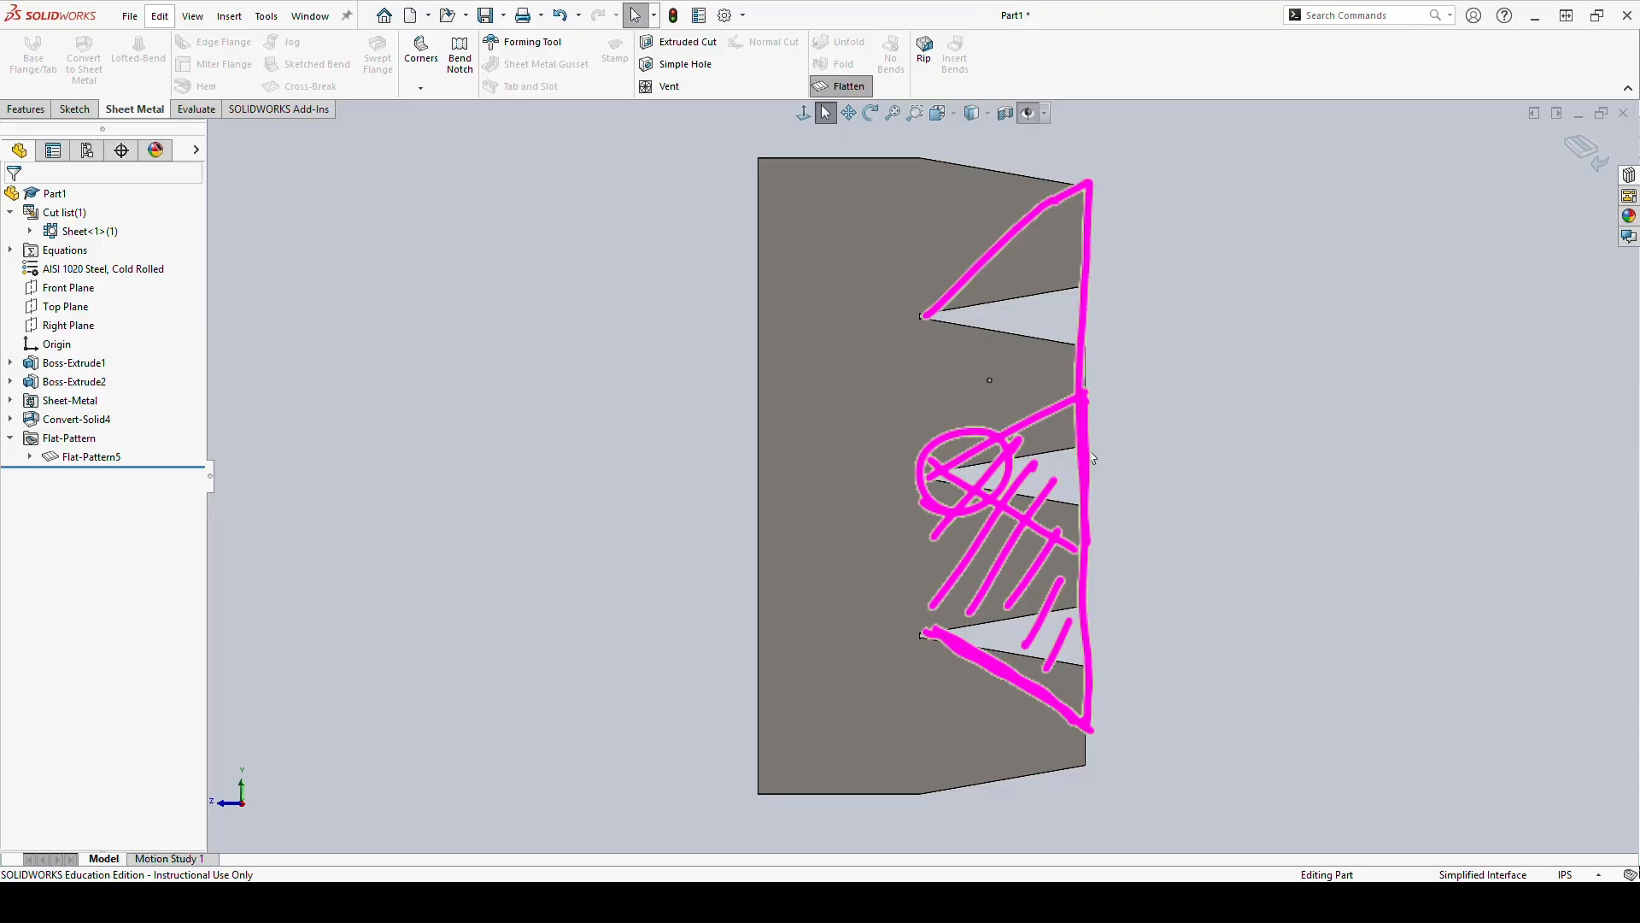
mouse_move(1045, 213)
mouse_down()
mouse_move(1062, 250)
mouse_move(1050, 355)
mouse_up()
drag(977, 308, 1026, 415)
click(945, 336)
drag(943, 334, 1066, 515)
drag(1042, 419, 1068, 464)
mouse_move(1178, 437)
mouse_down()
mouse_move(1068, 451)
mouse_move(1096, 472)
mouse_up()
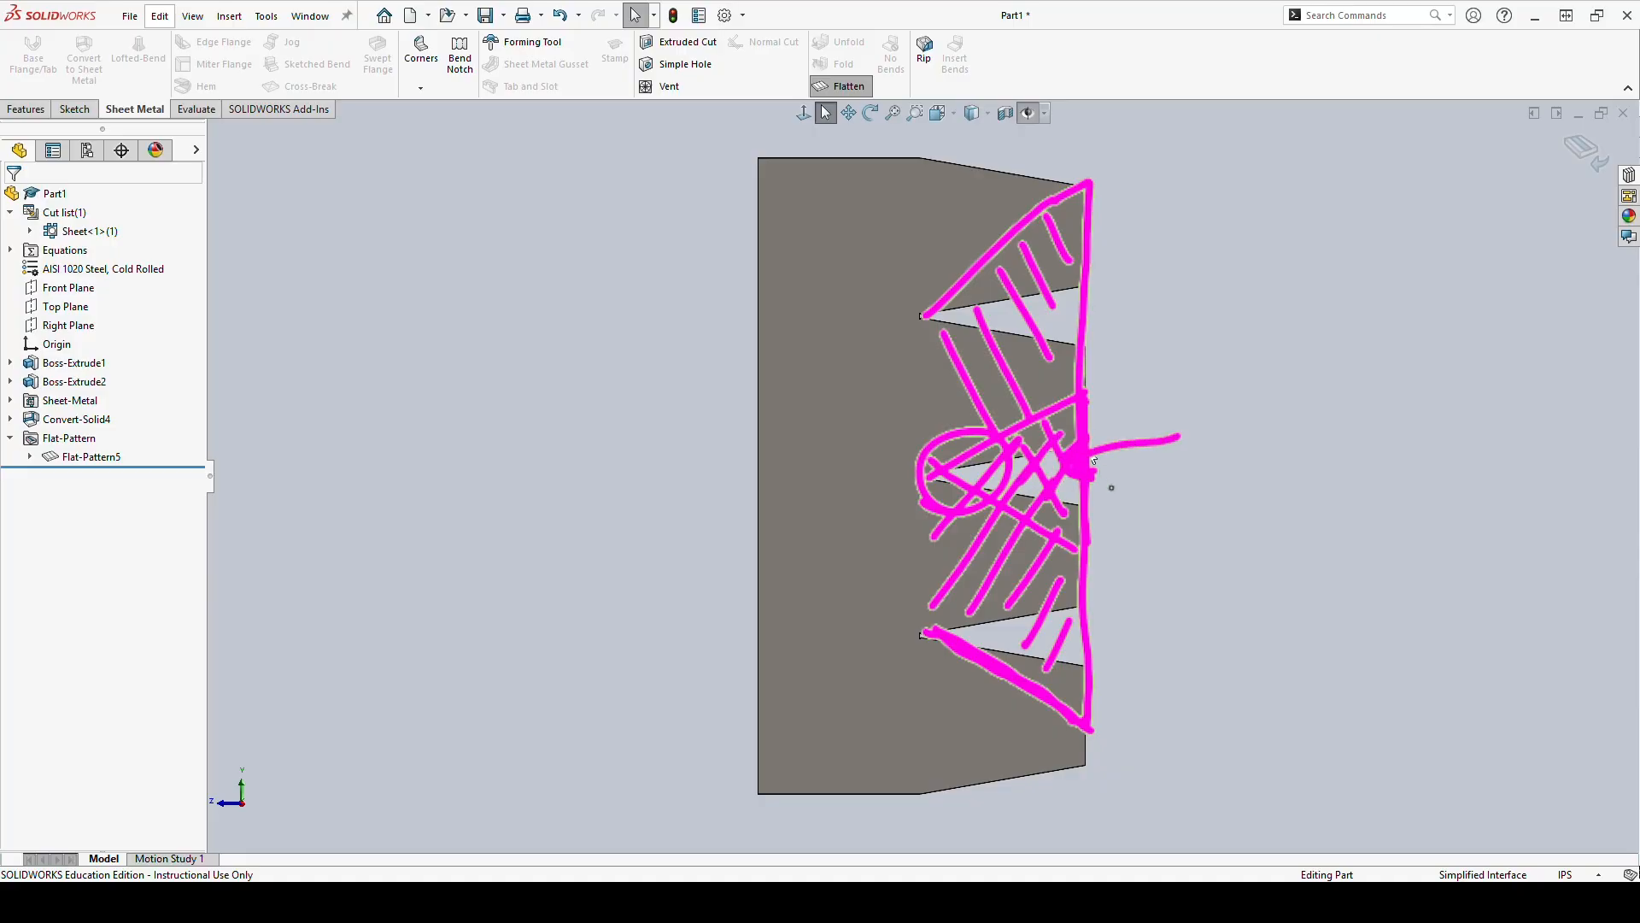
mouse_move(973, 456)
mouse_down()
mouse_move(969, 475)
mouse_move(987, 479)
mouse_move(1015, 451)
mouse_move(1058, 451)
mouse_move(1061, 495)
mouse_move(1033, 500)
mouse_move(1055, 517)
mouse_move(1003, 560)
mouse_move(906, 581)
mouse_move(909, 598)
mouse_move(939, 564)
mouse_up()
mouse_move(1048, 445)
mouse_down()
mouse_move(944, 397)
mouse_move(935, 376)
mouse_move(953, 406)
mouse_up()
key(ctrl+z)
key(ctrl+z)
key(ctrl+z)
key(ctrl+z)
key(ctrl+z)
key(ctrl+z)
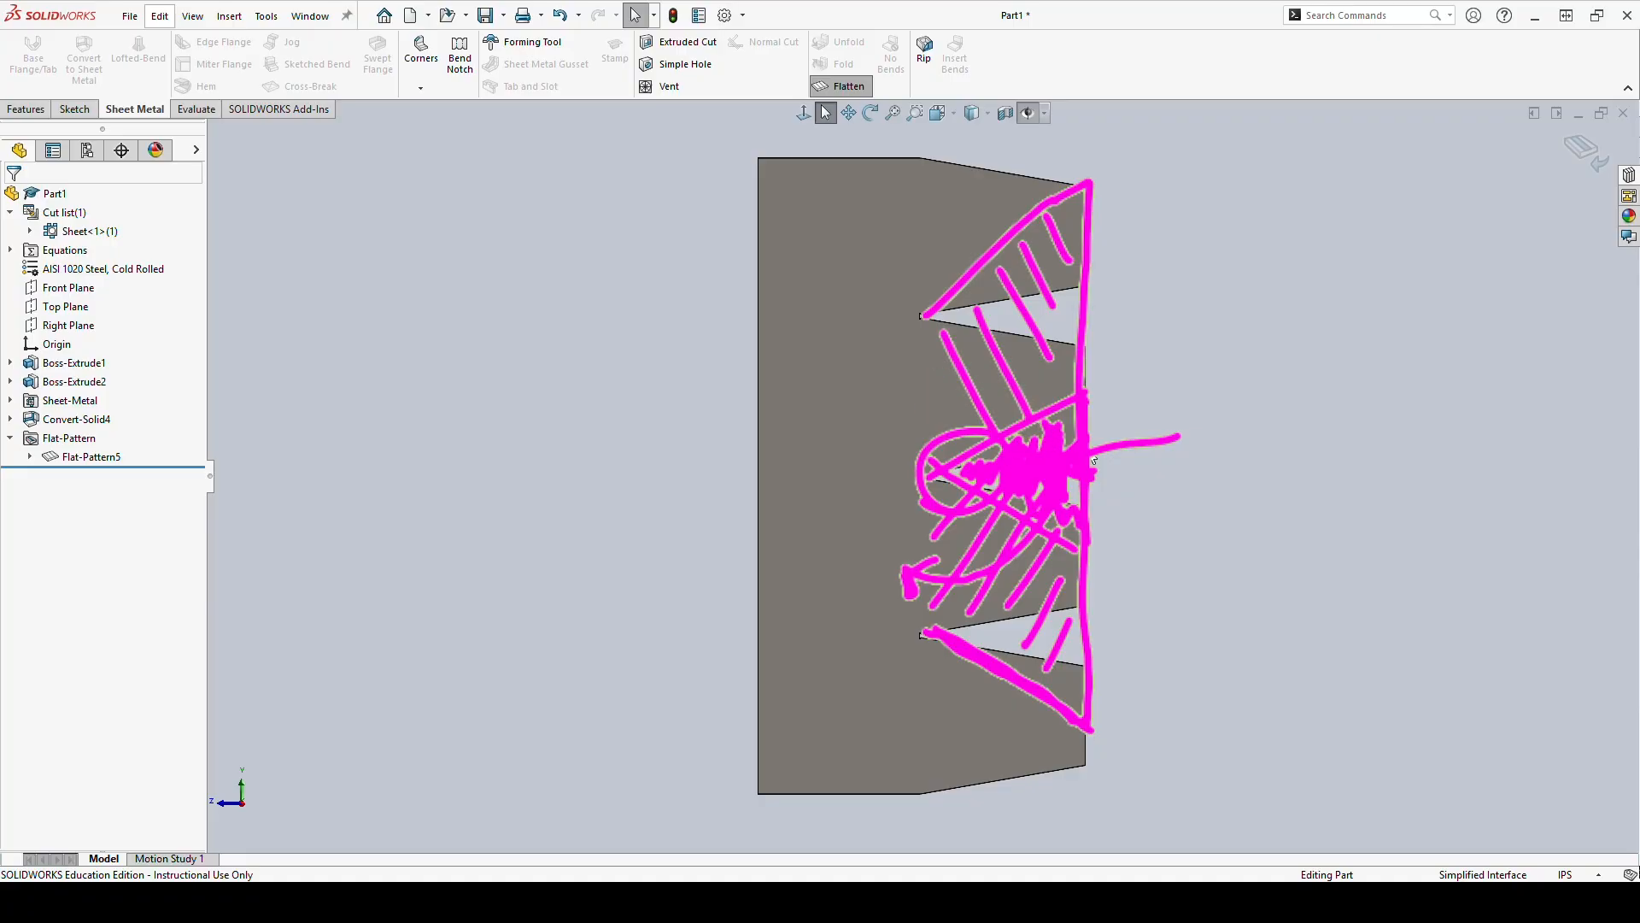
key(ctrl+z)
key(ctrl+z)
key(ctrl+z)
key(ctrl+z)
key(ctrl+z)
key(ctrl+z)
key(ctrl+z)
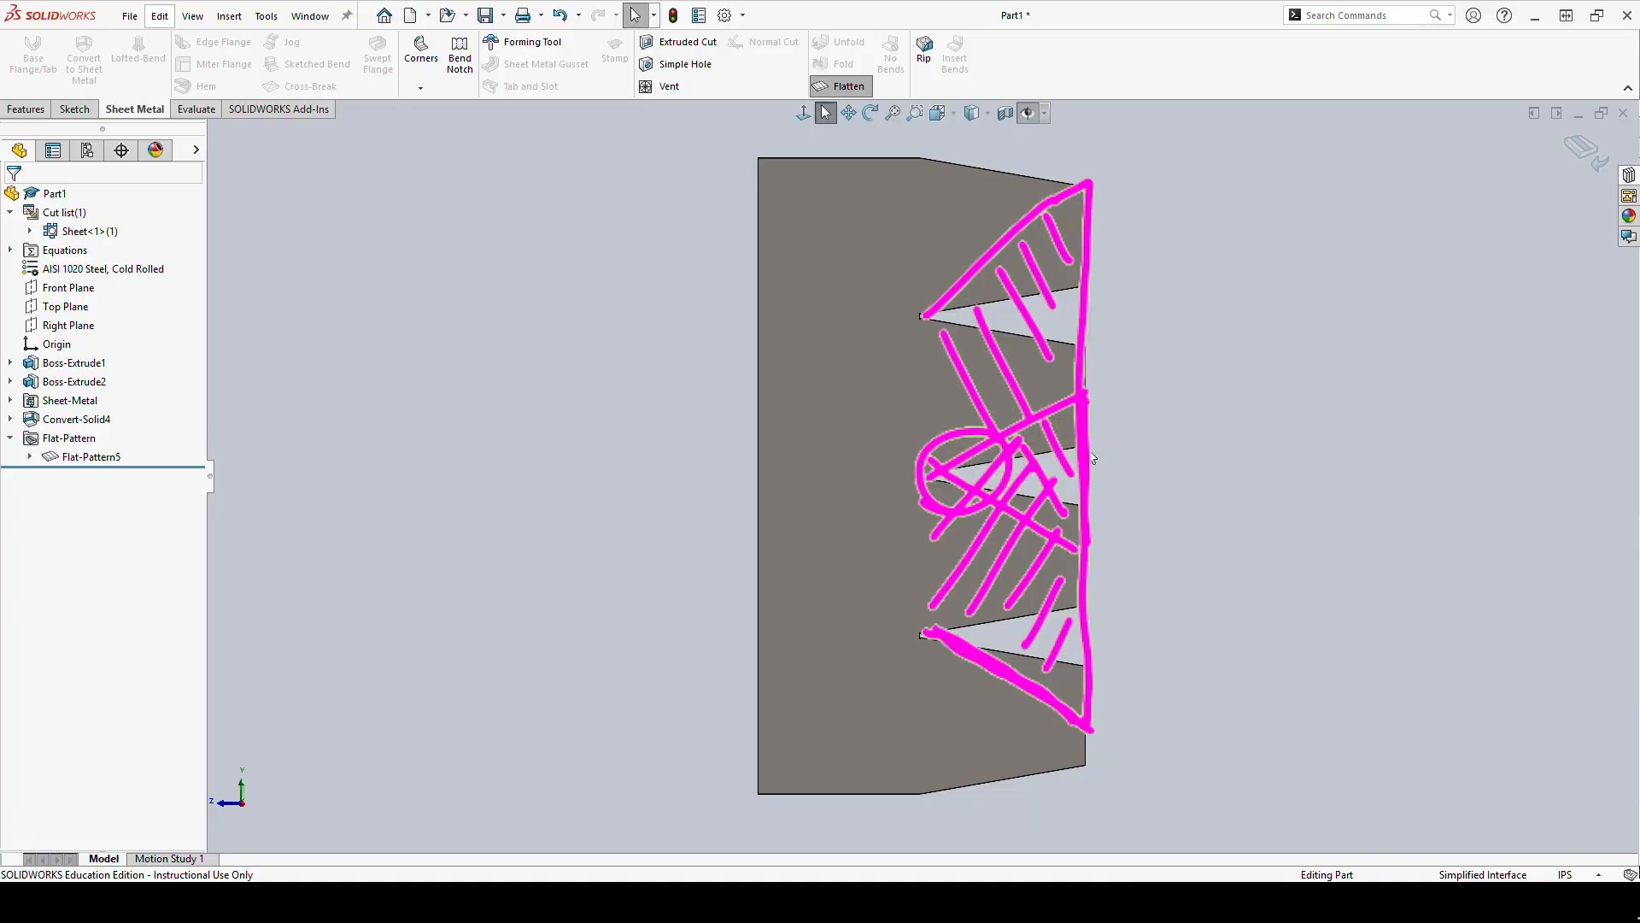
key(ctrl+z)
key(ctrl+z)
key(ctrl+z)
key(ctrl+z)
key(ctrl+z)
key(ctrl+z)
key(ctrl+z)
key(ctrl+z)
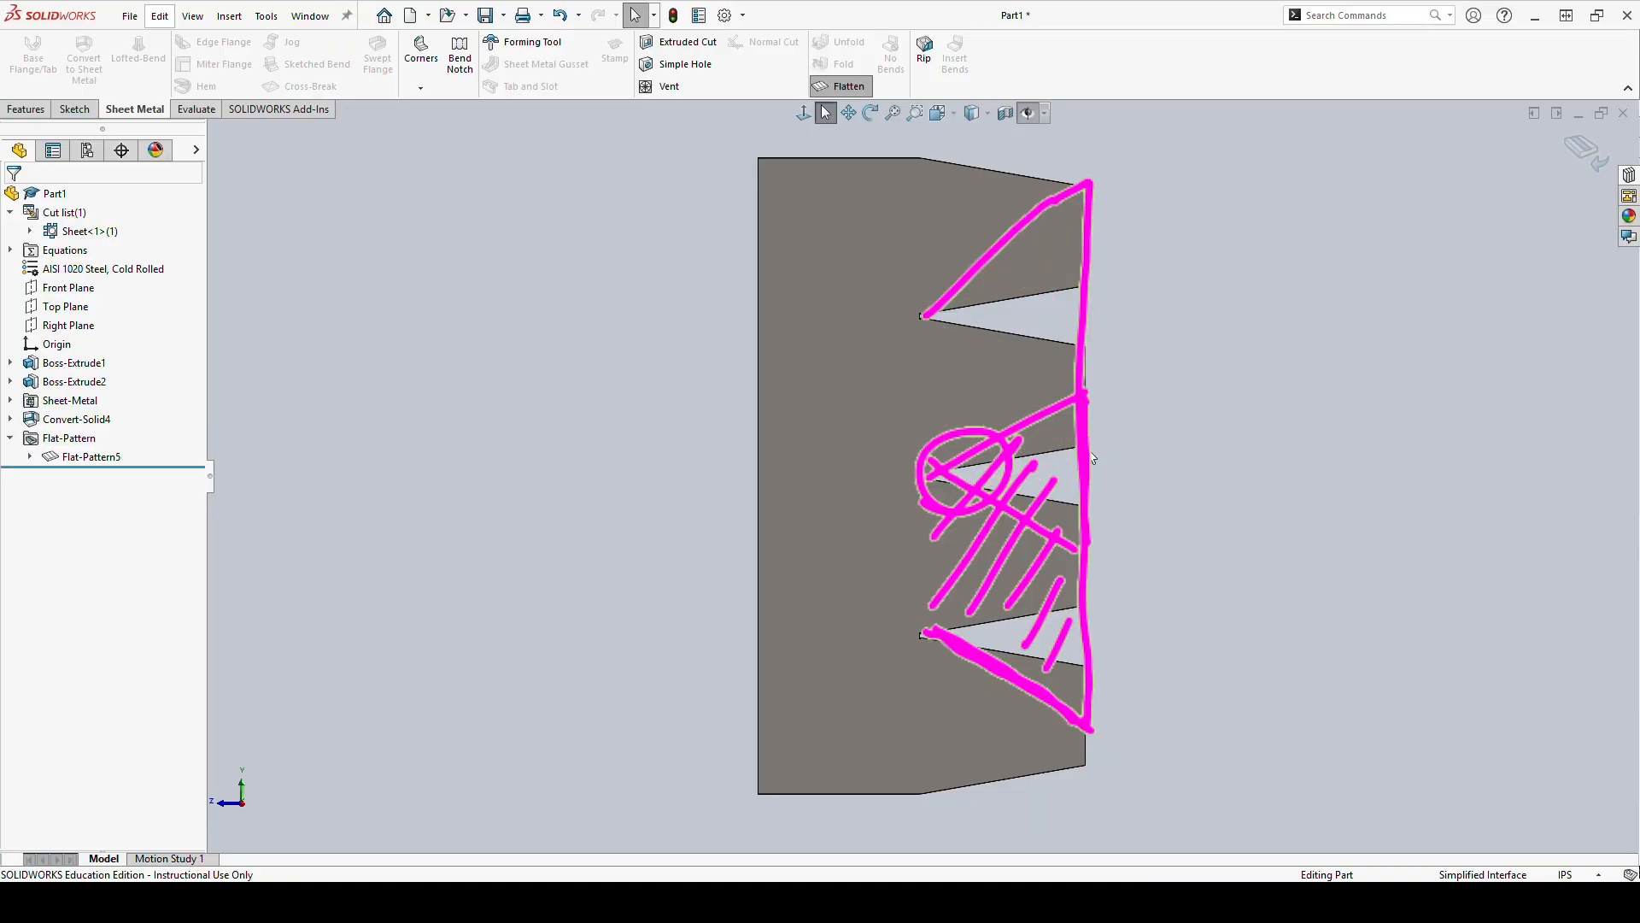
key(ctrl+z)
key(ctrl+z)
key(ctrl+z)
key(ctrl+z)
key(ctrl+z)
key(ctrl+z)
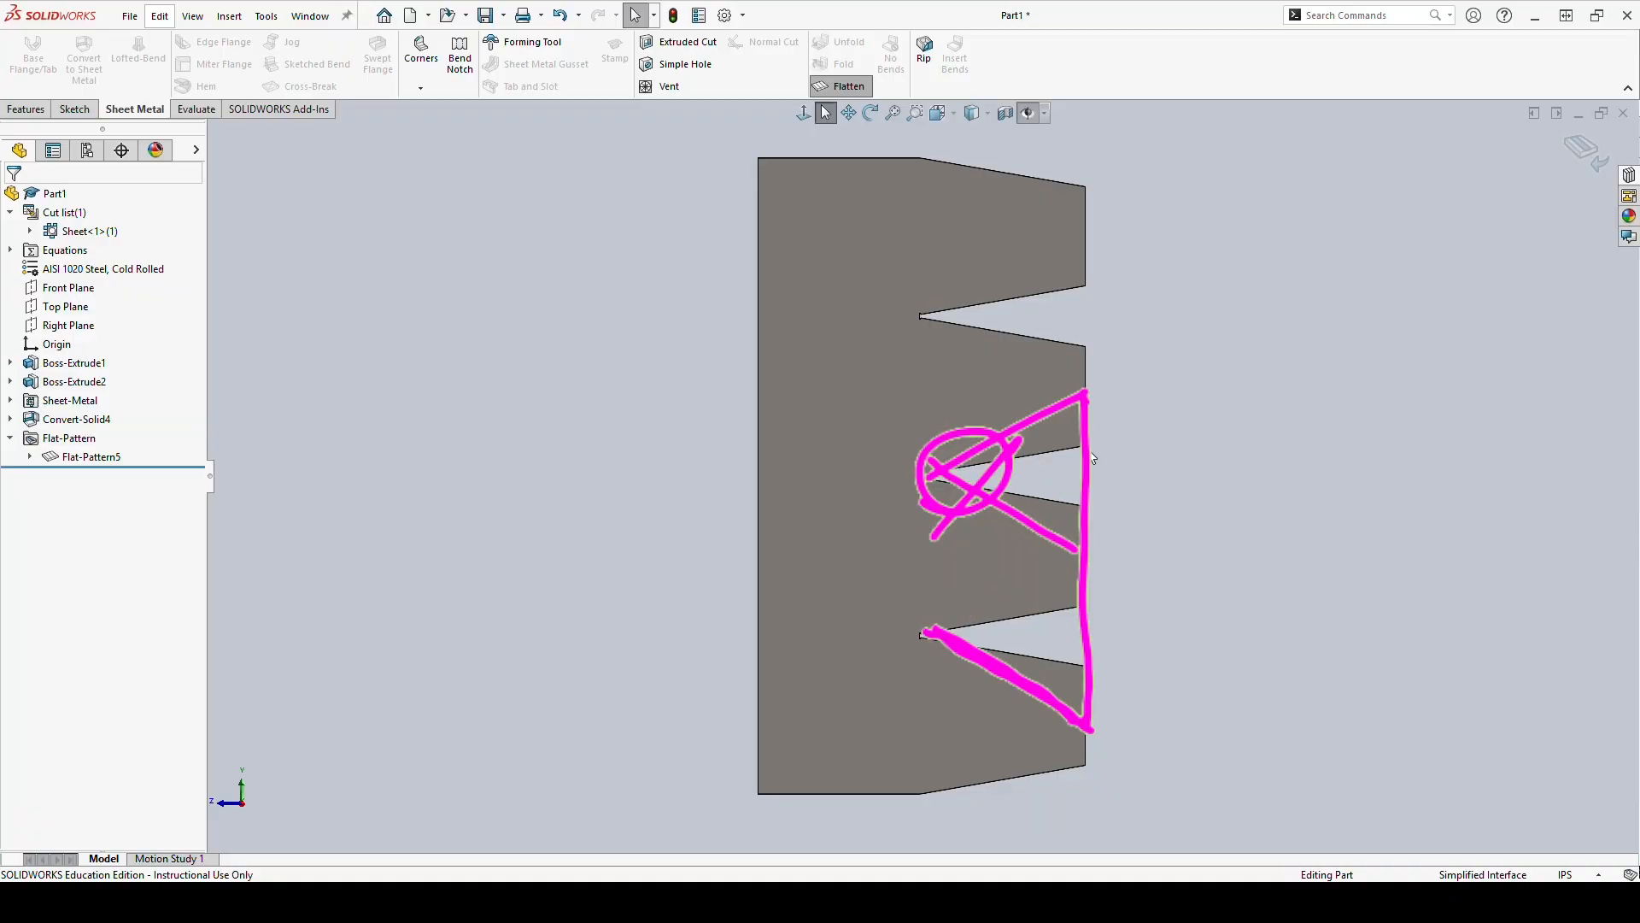
key(ctrl+z)
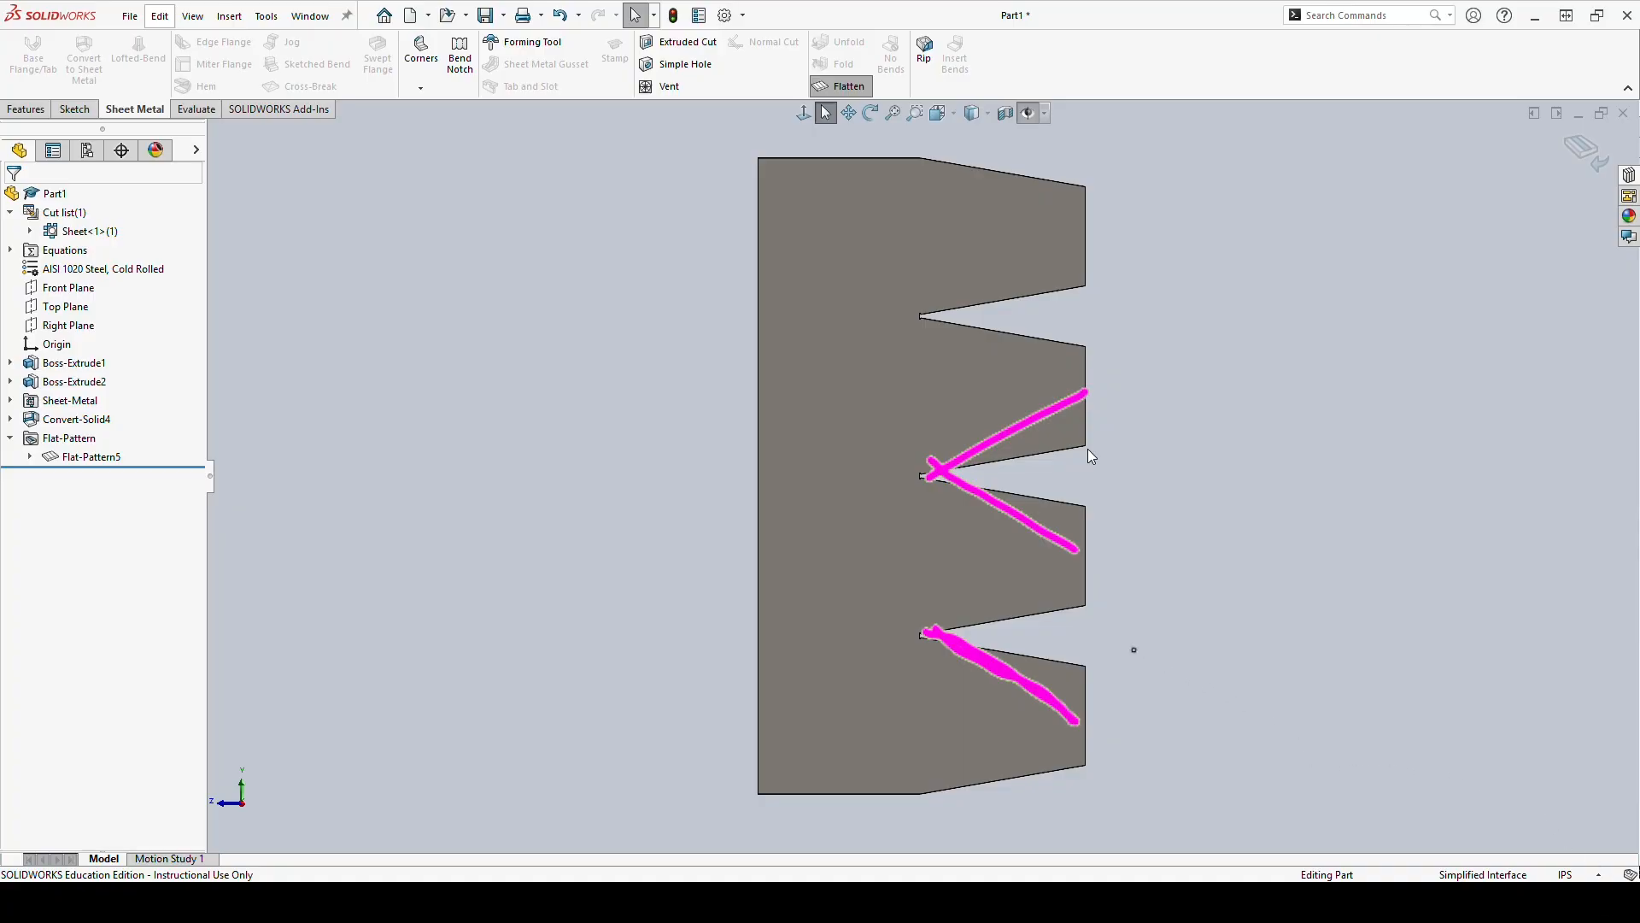
key(ctrl+z)
key(ctrl+z)
key(ctrl+z)
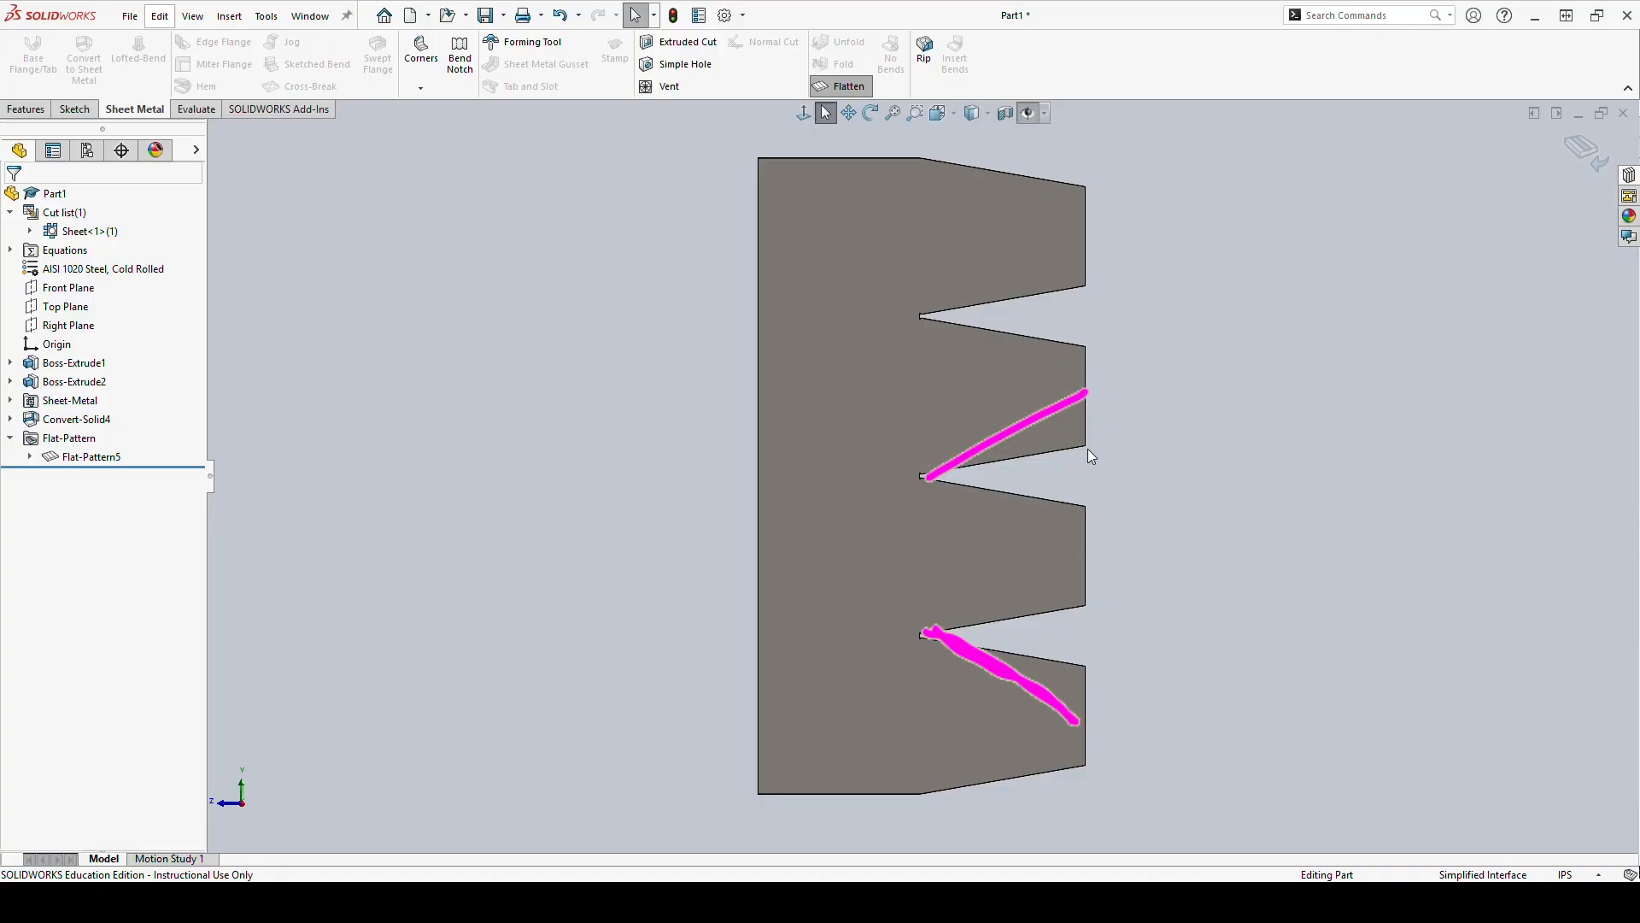
key(ctrl+z)
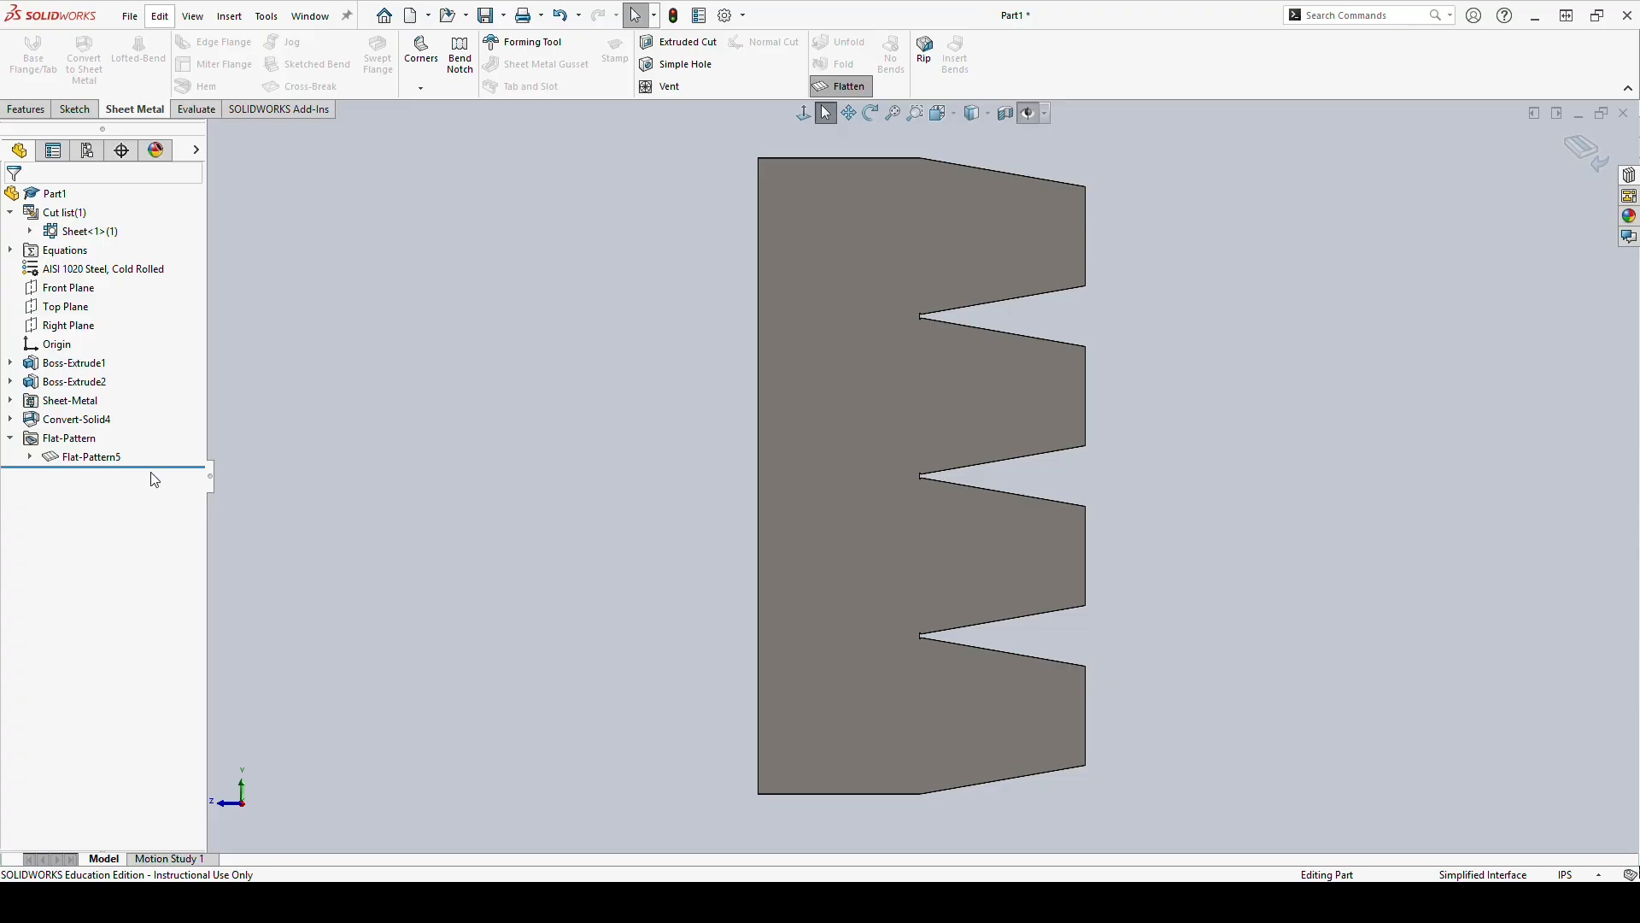
Suppress the flat pattern so the tapered duct returns to its folded shape.
right_click(98, 458)
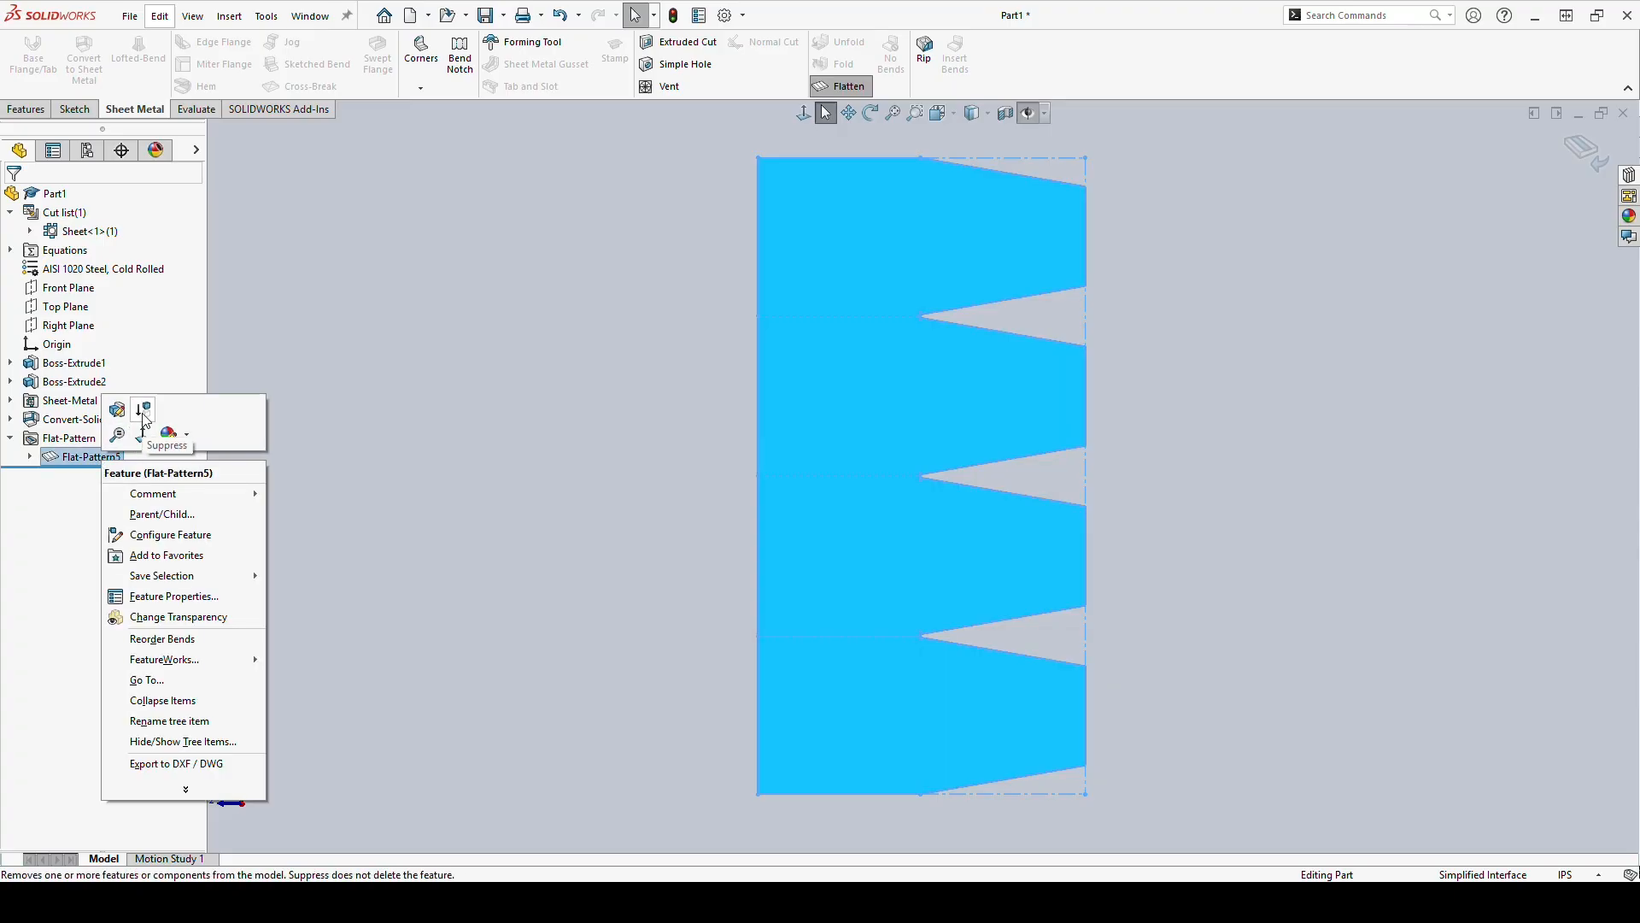
click(143, 410)
mouse_move(178, 466)
mouse_down()
mouse_move(183, 415)
mouse_move(176, 455)
mouse_up()
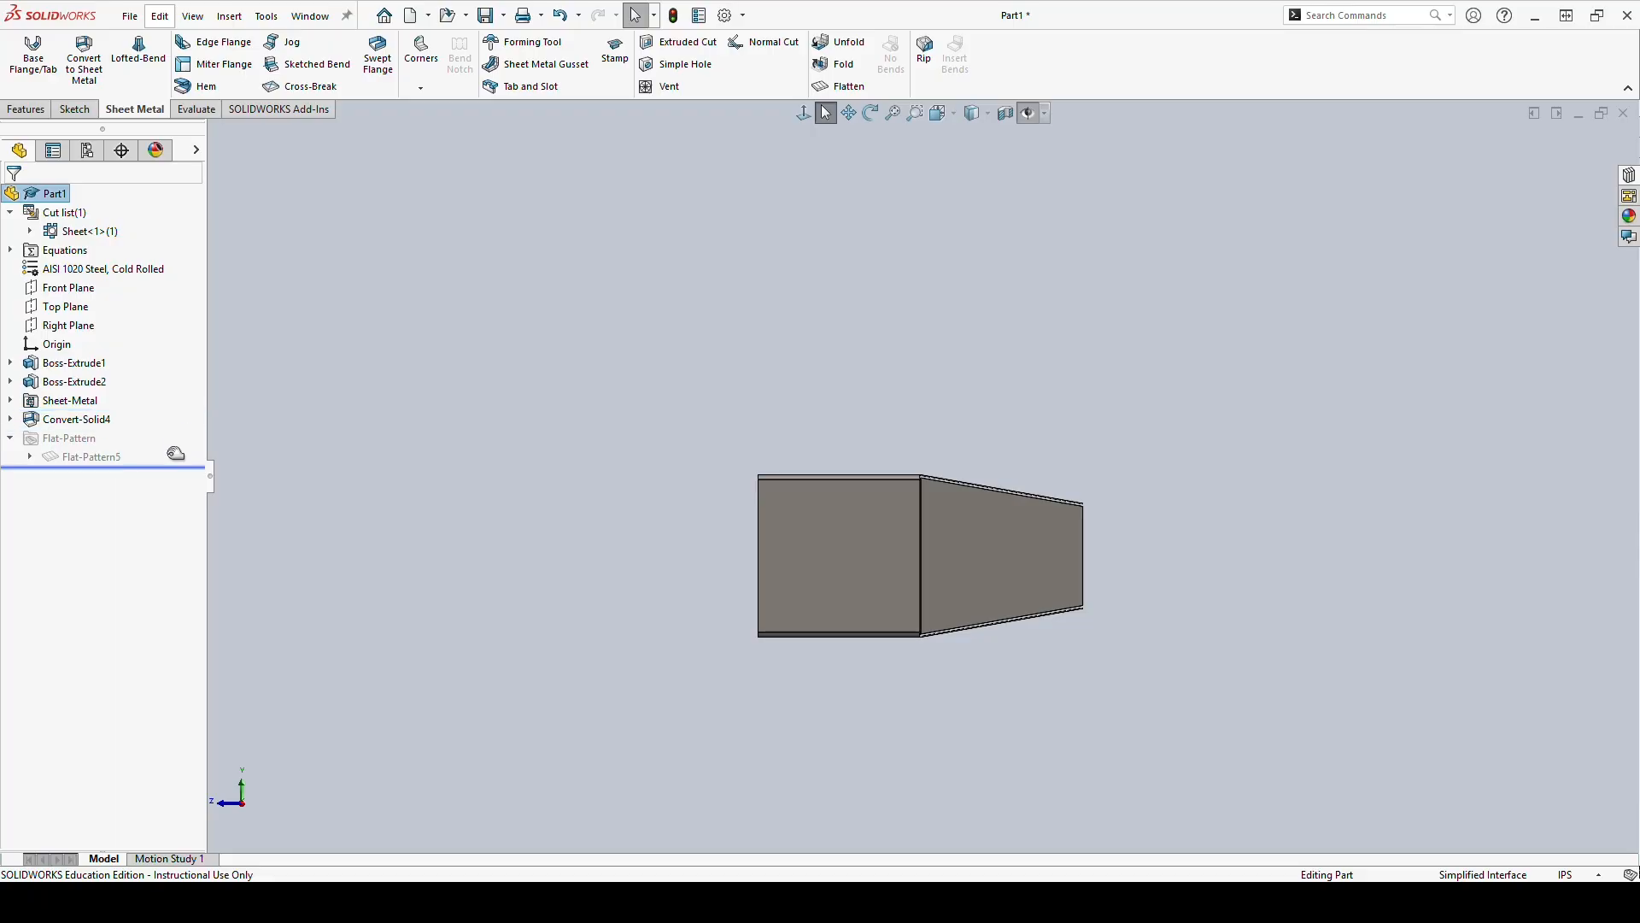
Delete the sheet metal, conversion and flat pattern features, keeping only the two extrusions.
click(75, 407)
shift+click(86, 457)
right_click(86, 456)
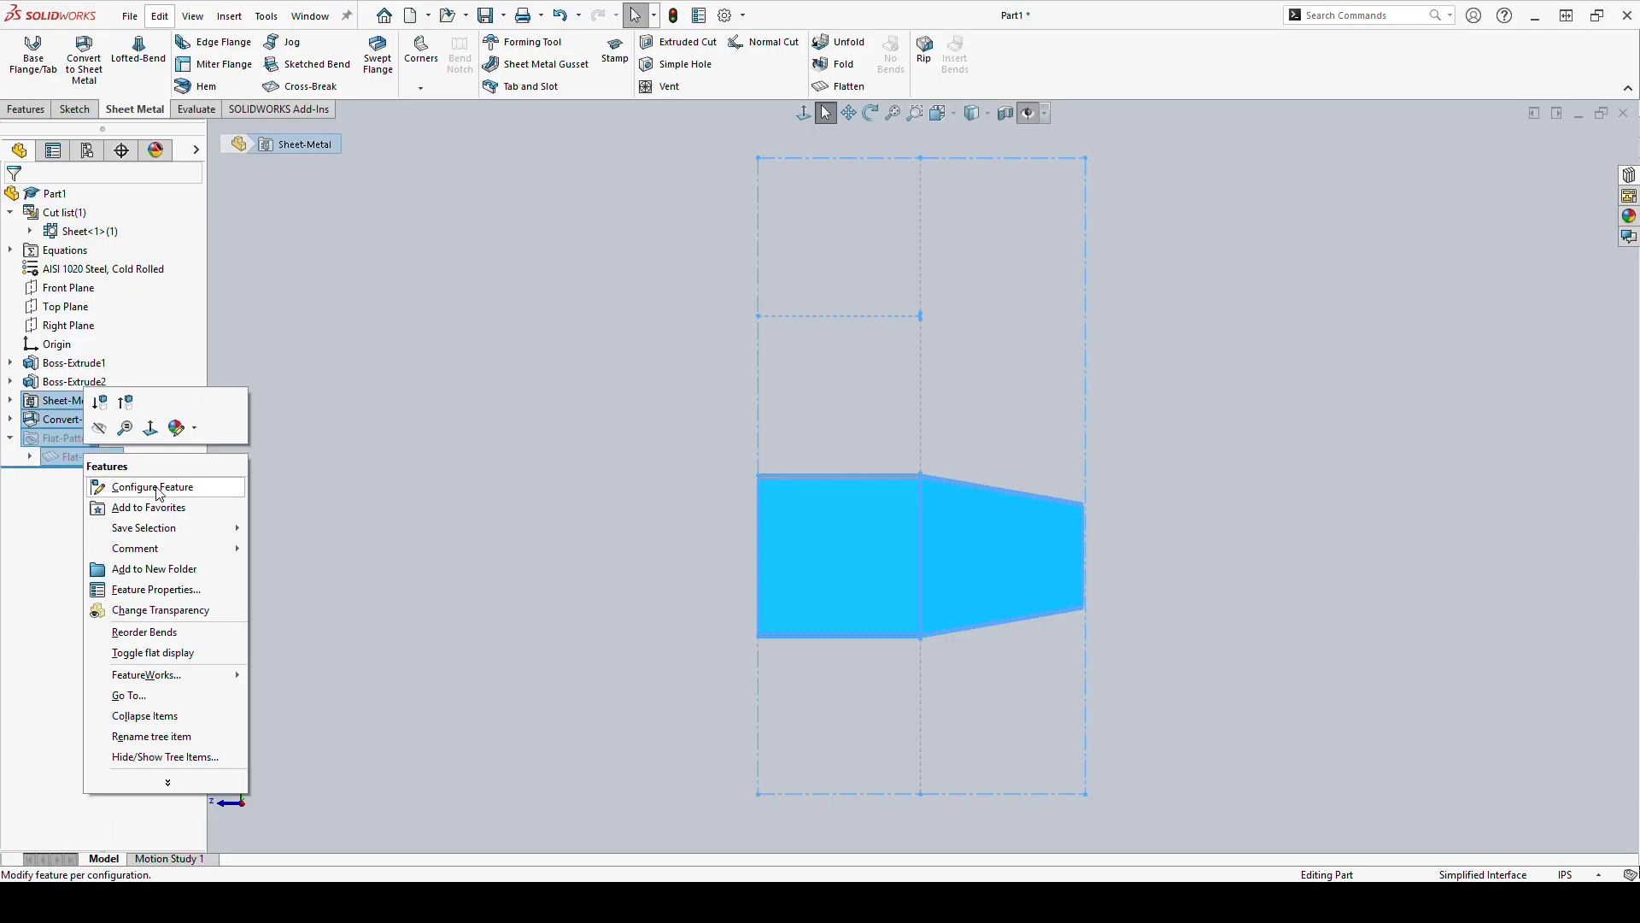
click(162, 611)
click(85, 457)
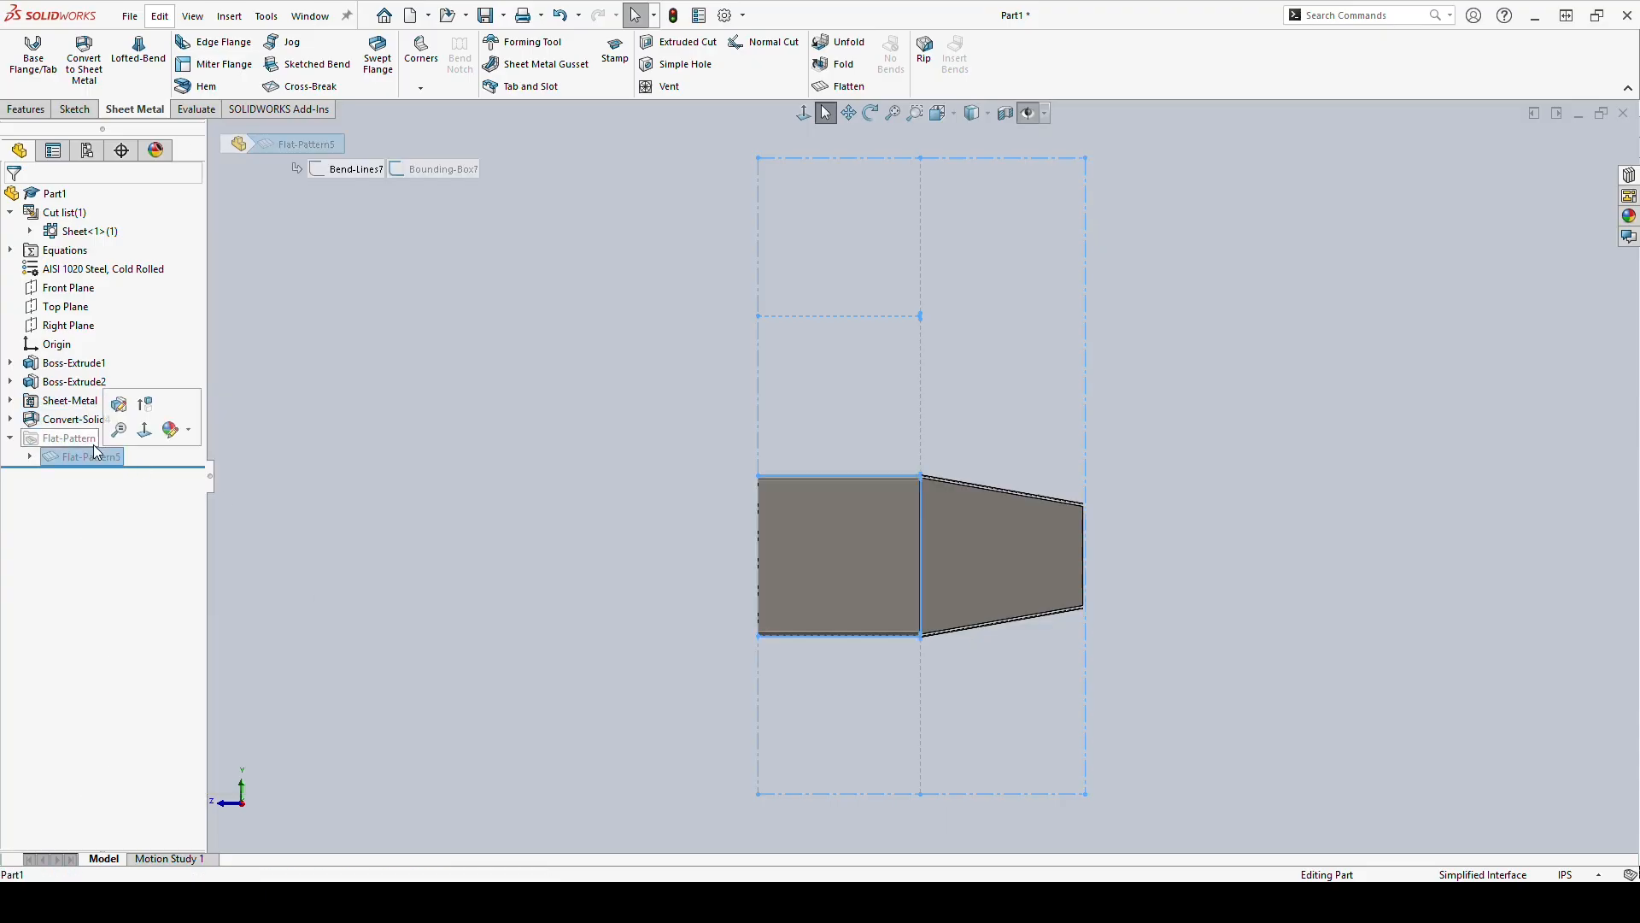
shift+click(76, 382)
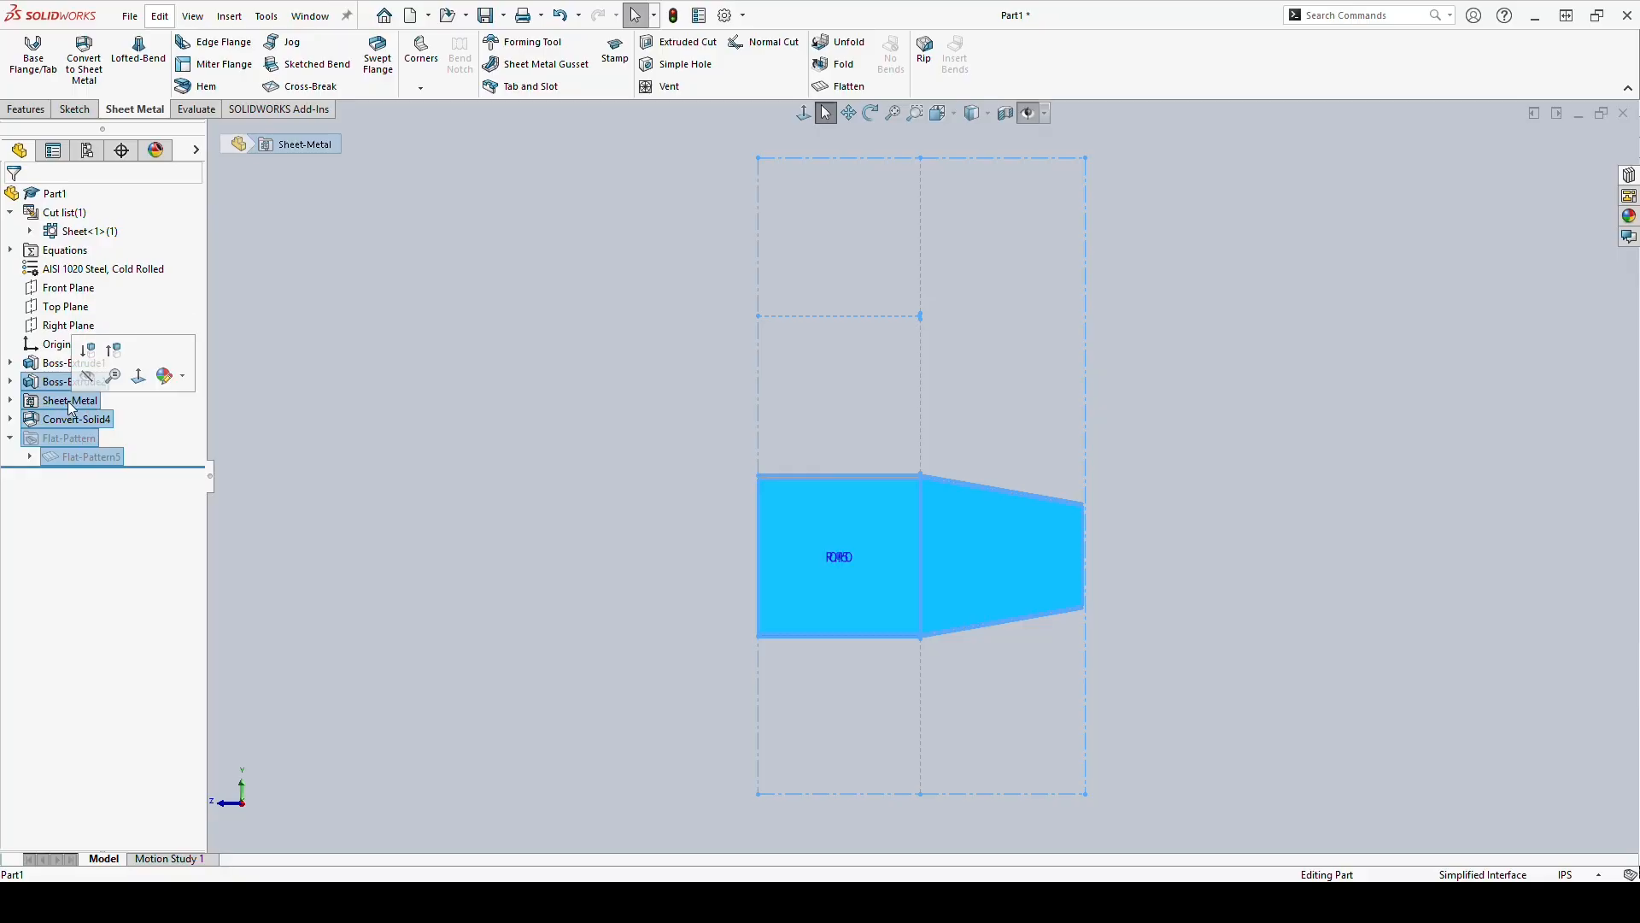
key(Escape)
click(51, 401)
shift+click(85, 457)
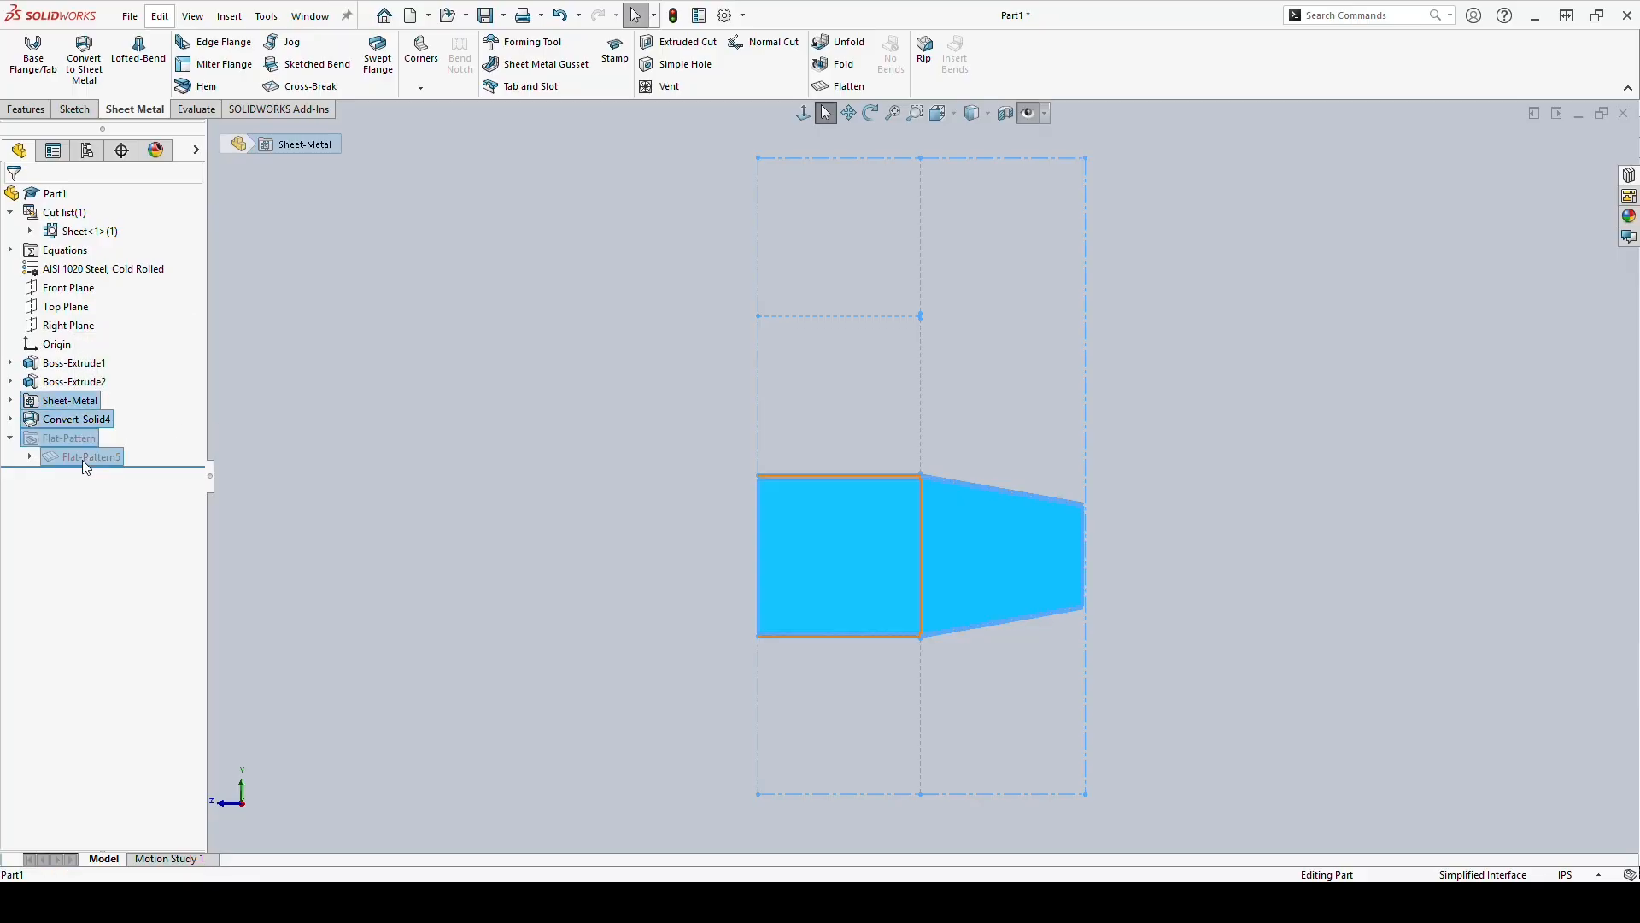
key(Delete)
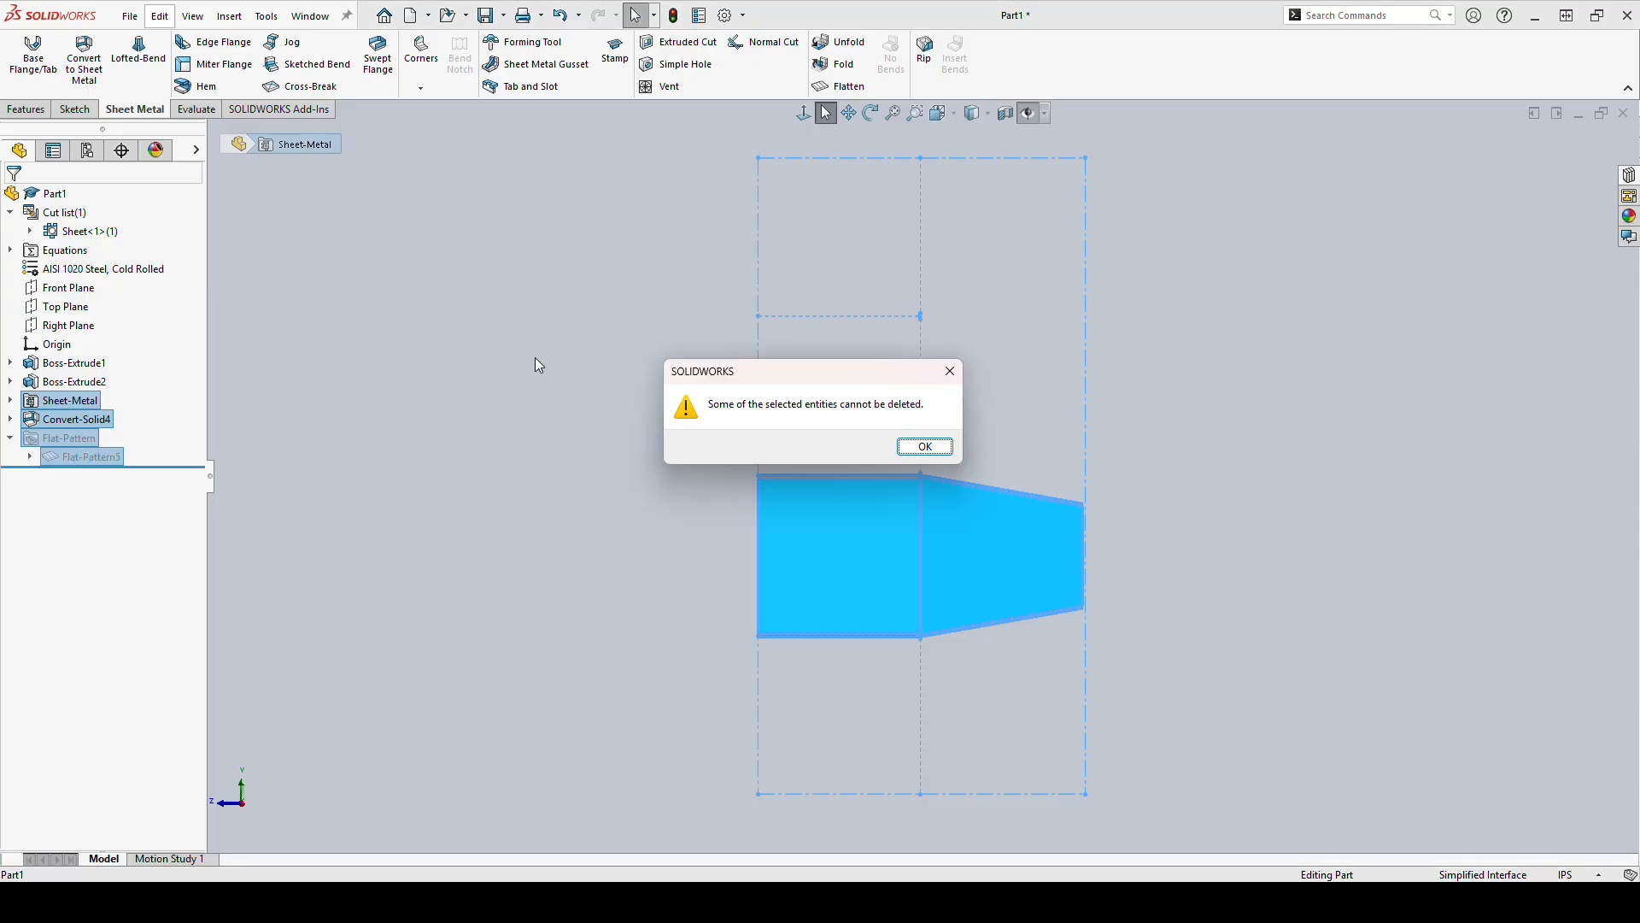
click(925, 446)
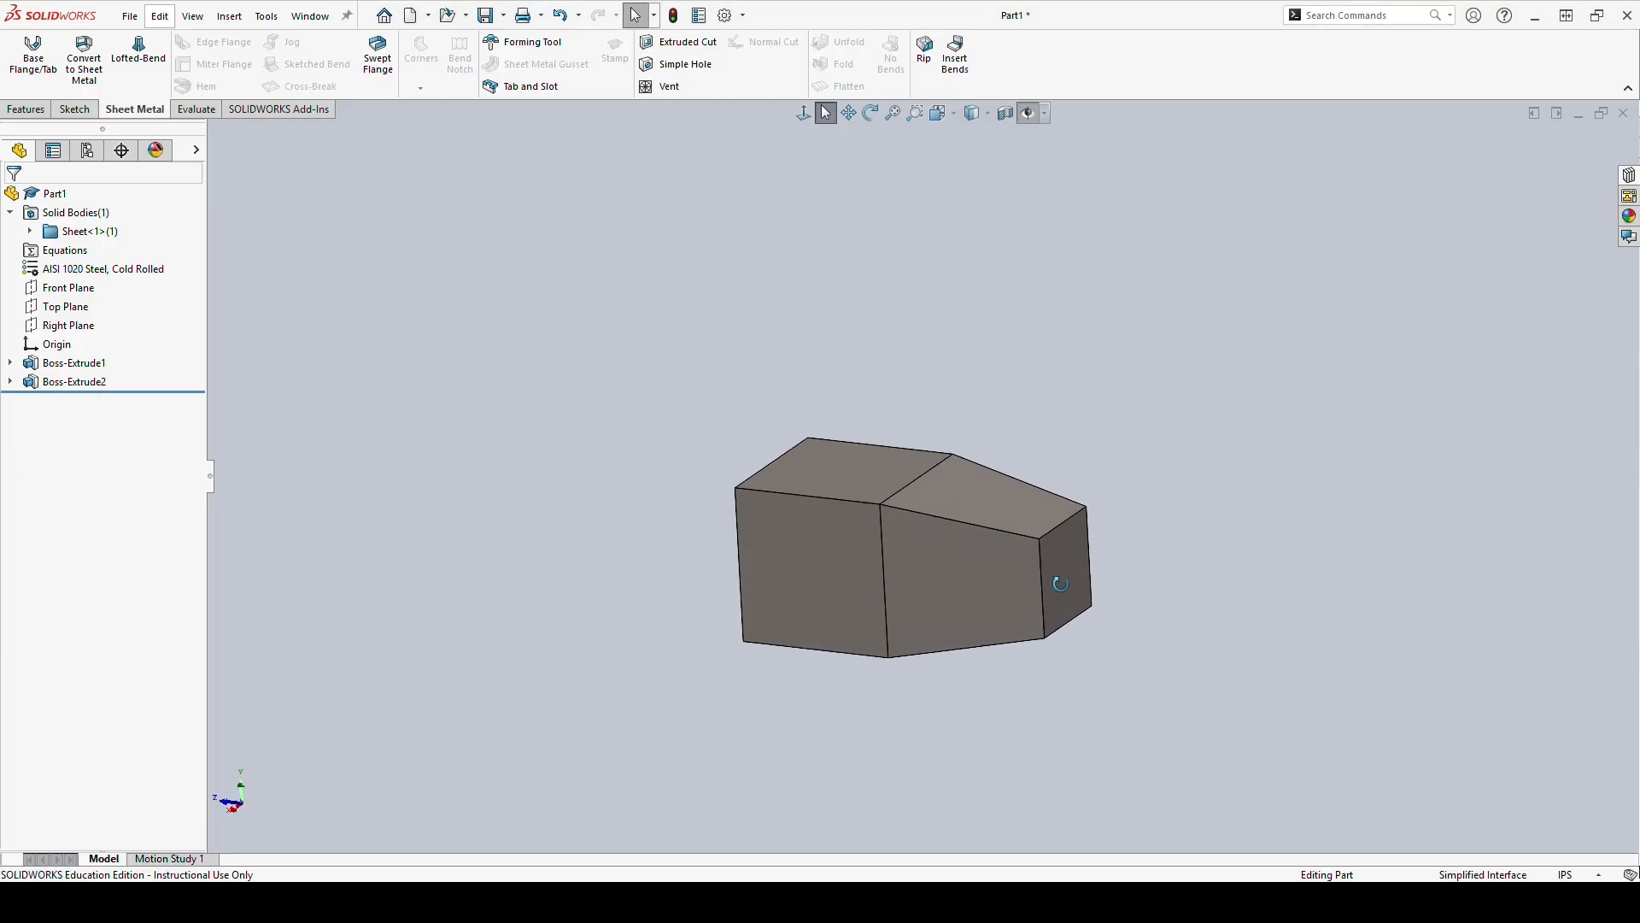
Start a sketch on the upper face of the straight section and draw a center rectangle at the origin.
click(75, 108)
click(24, 53)
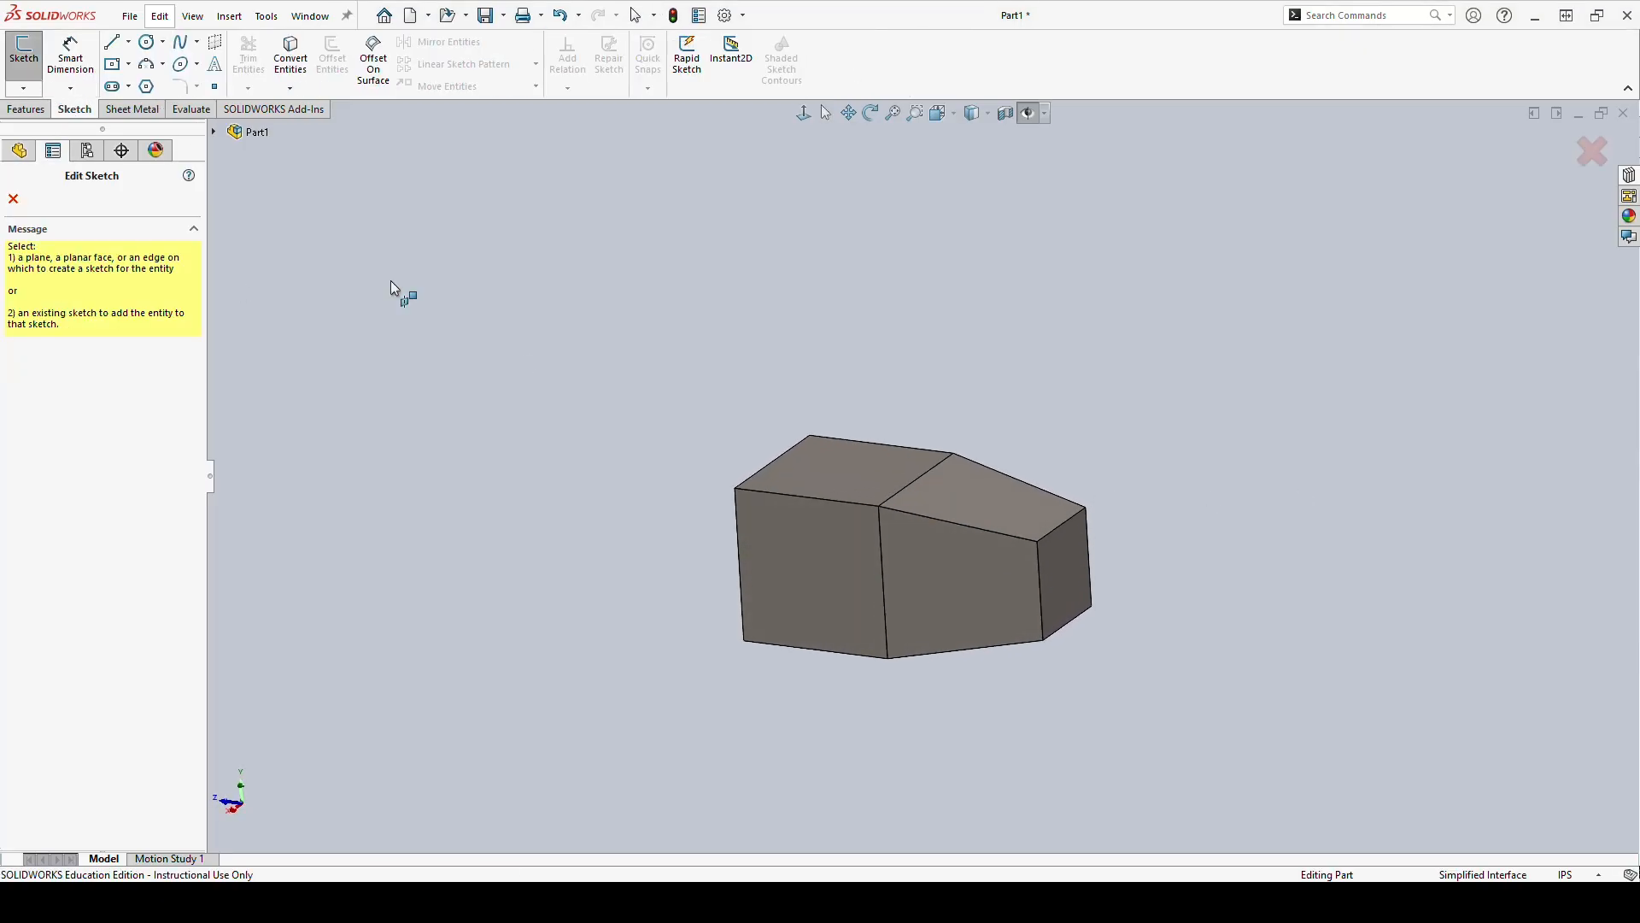
click(817, 483)
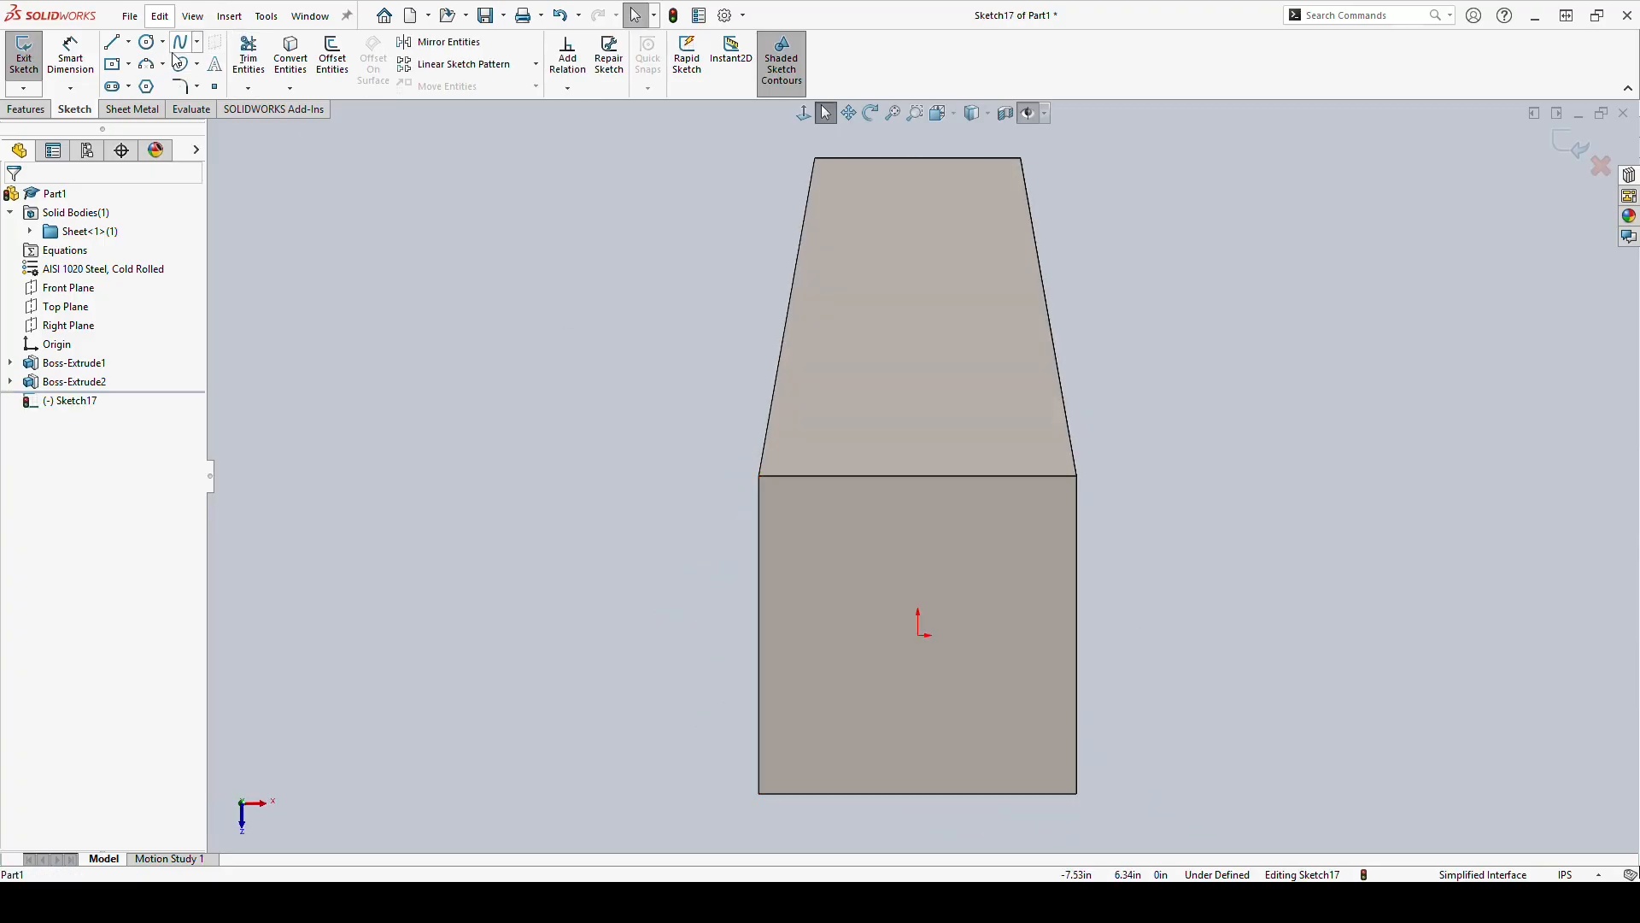
click(119, 66)
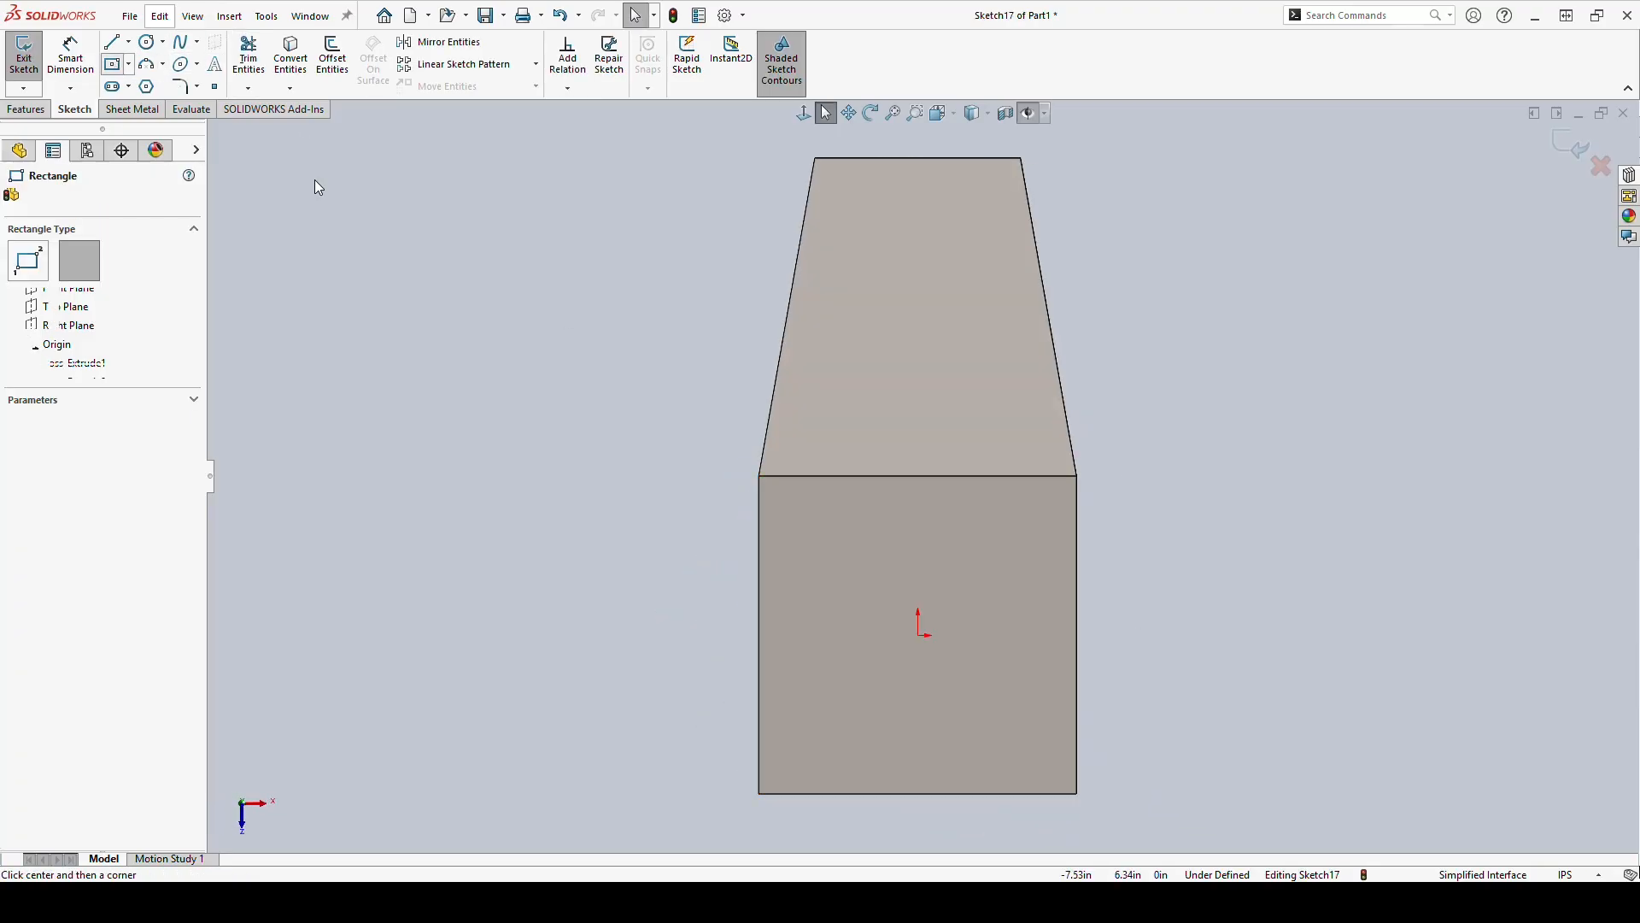
click(918, 635)
click(977, 569)
Dimension the rectangle's width and height to 2 in each.
click(70, 53)
click(977, 632)
click(1129, 646)
text(2)
key(Return)
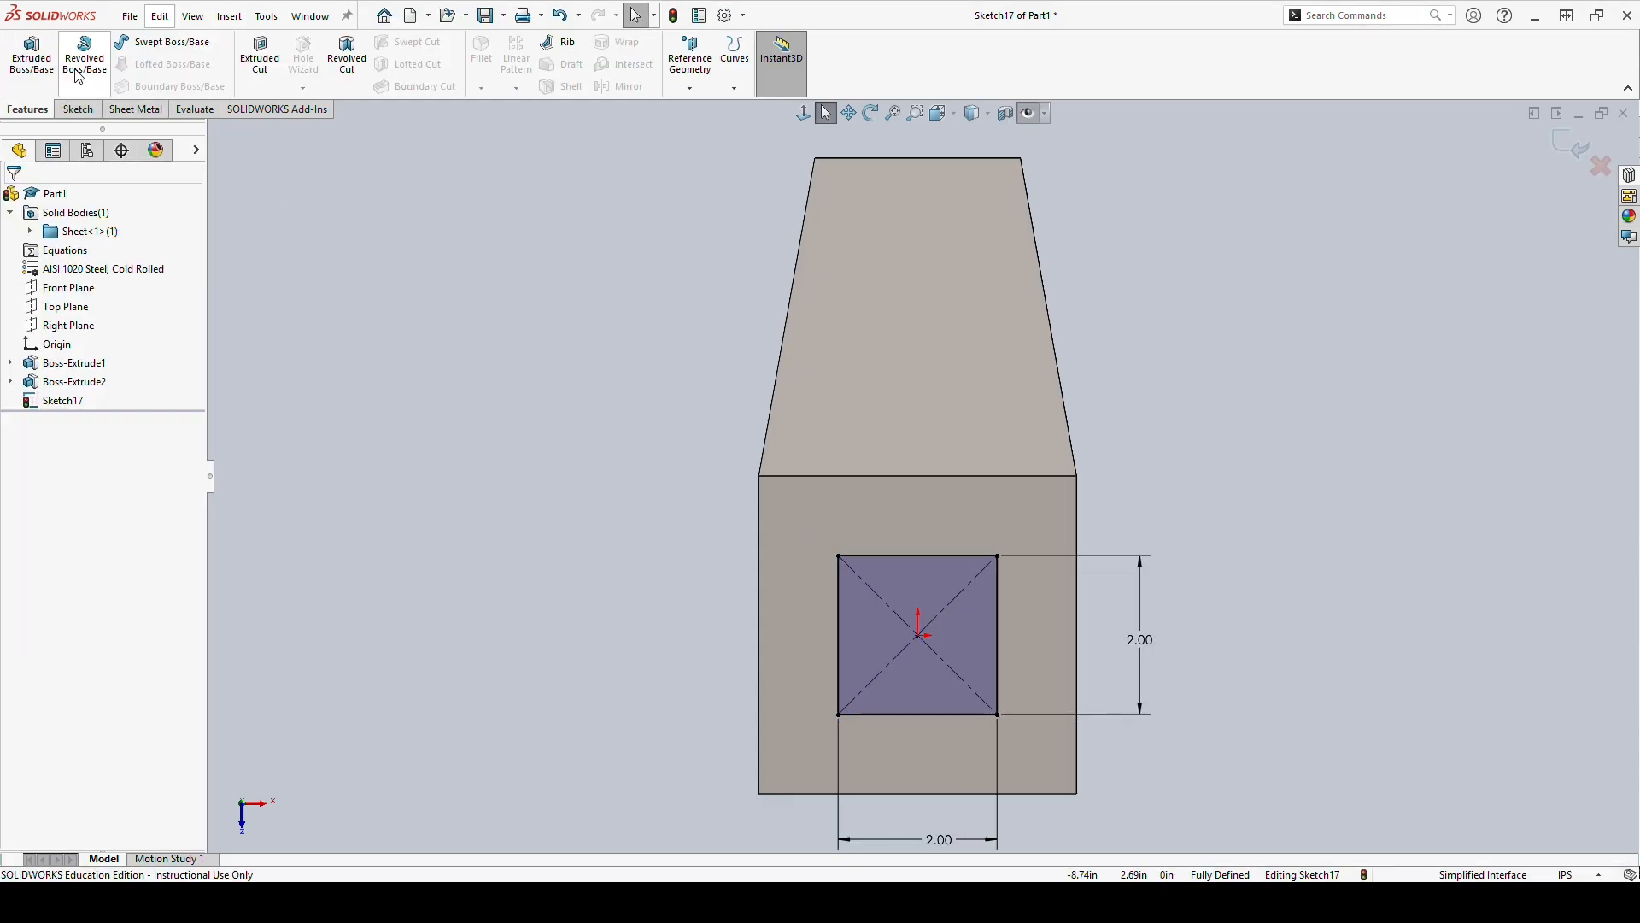
Extrude the square sketch 2 in upward as a box on the straight section.
click(31, 53)
text(2)
key(Return)
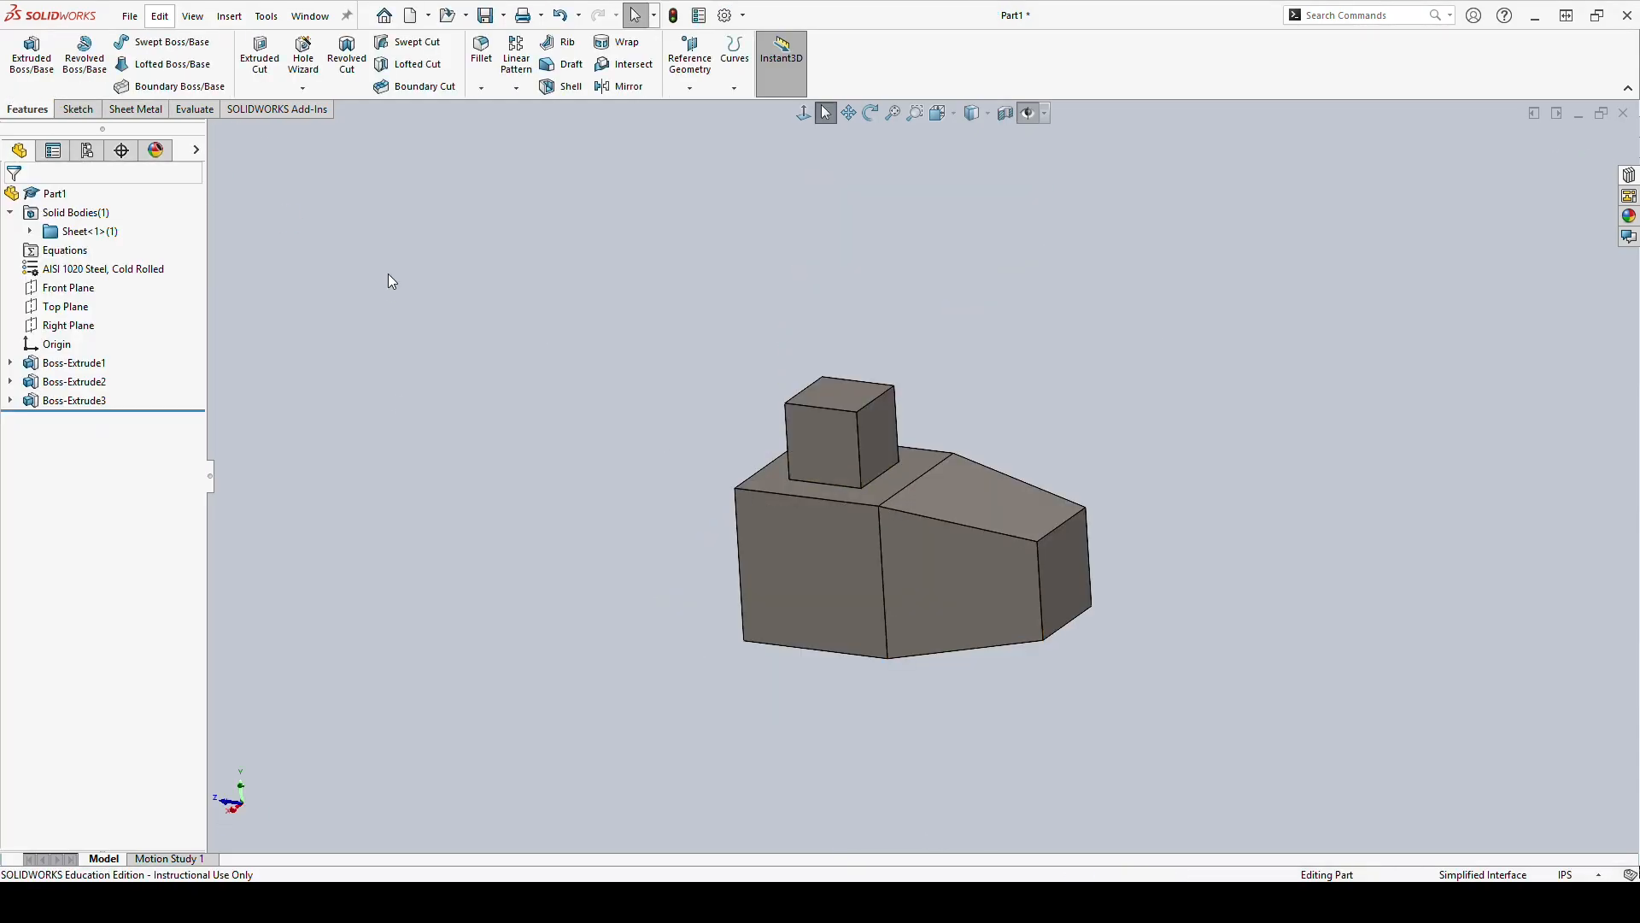
Start Convert To Sheet Metal, choose a side face of the straight section as the fixed face, and select the first five bend edges.
click(107, 110)
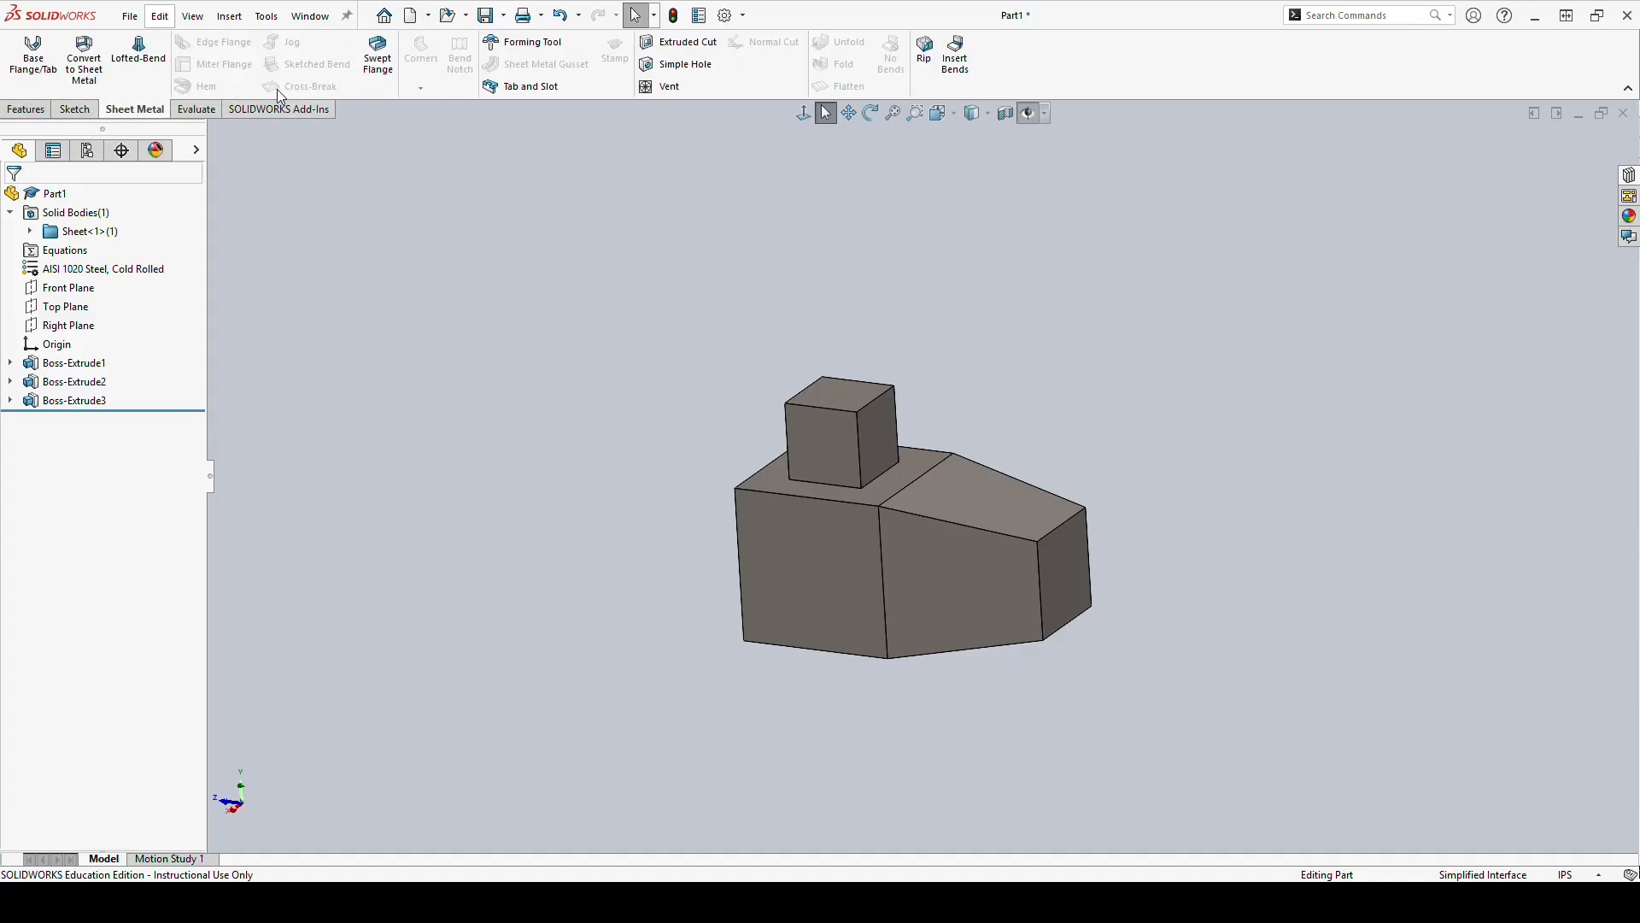
click(90, 75)
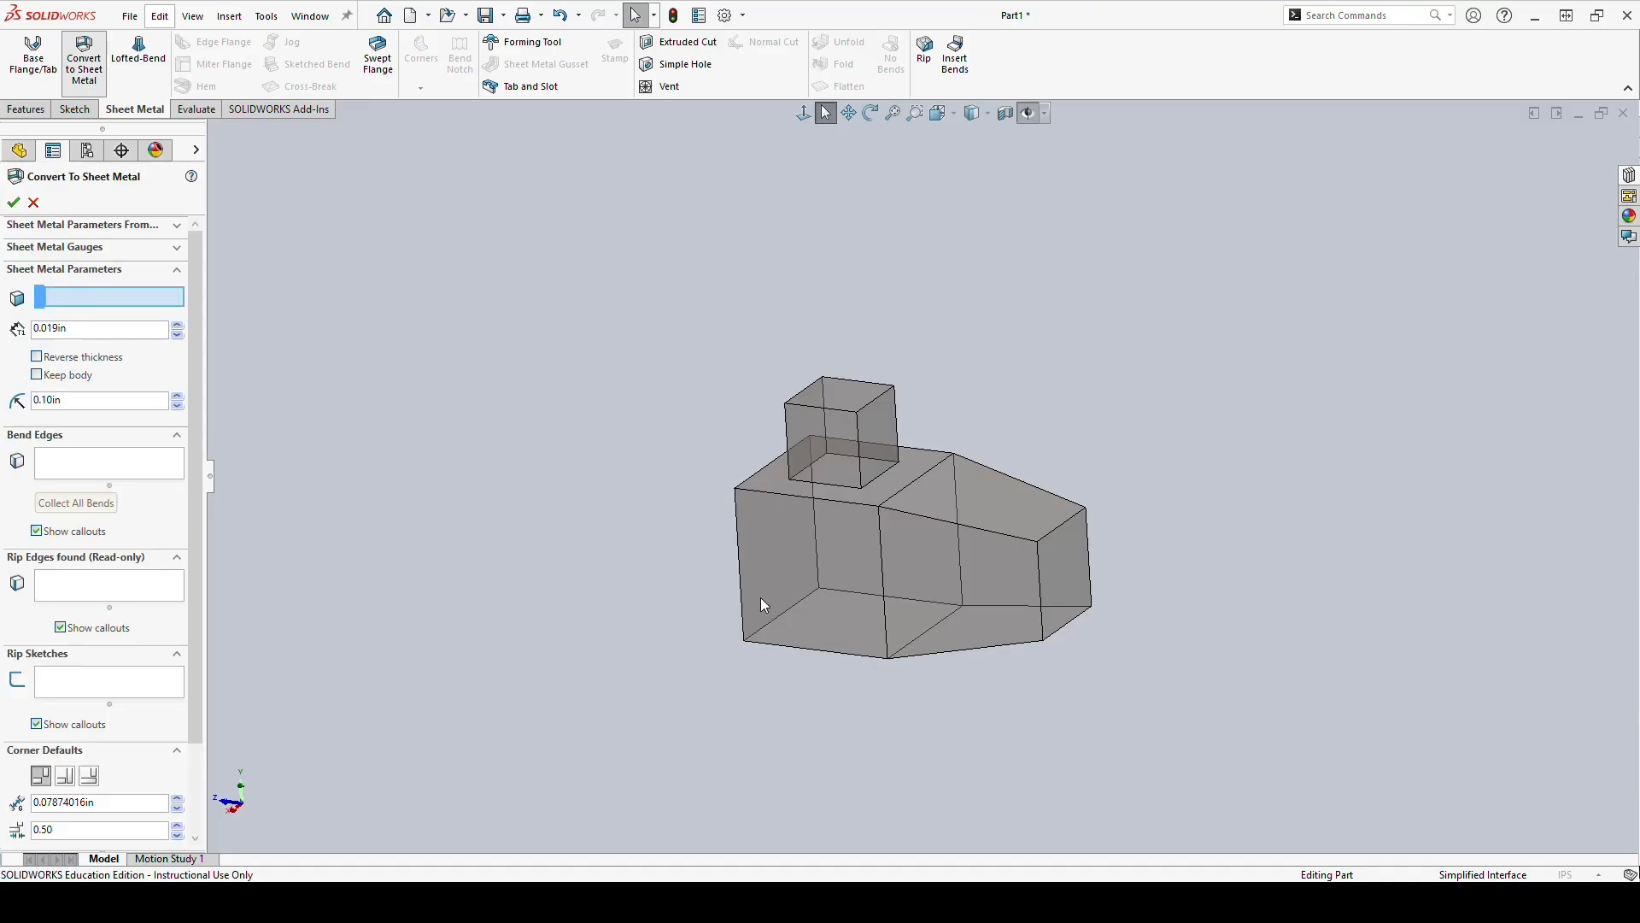
click(842, 602)
click(883, 581)
middle_drag(883, 581, 992, 547)
click(967, 535)
click(987, 636)
click(992, 512)
click(15, 203)
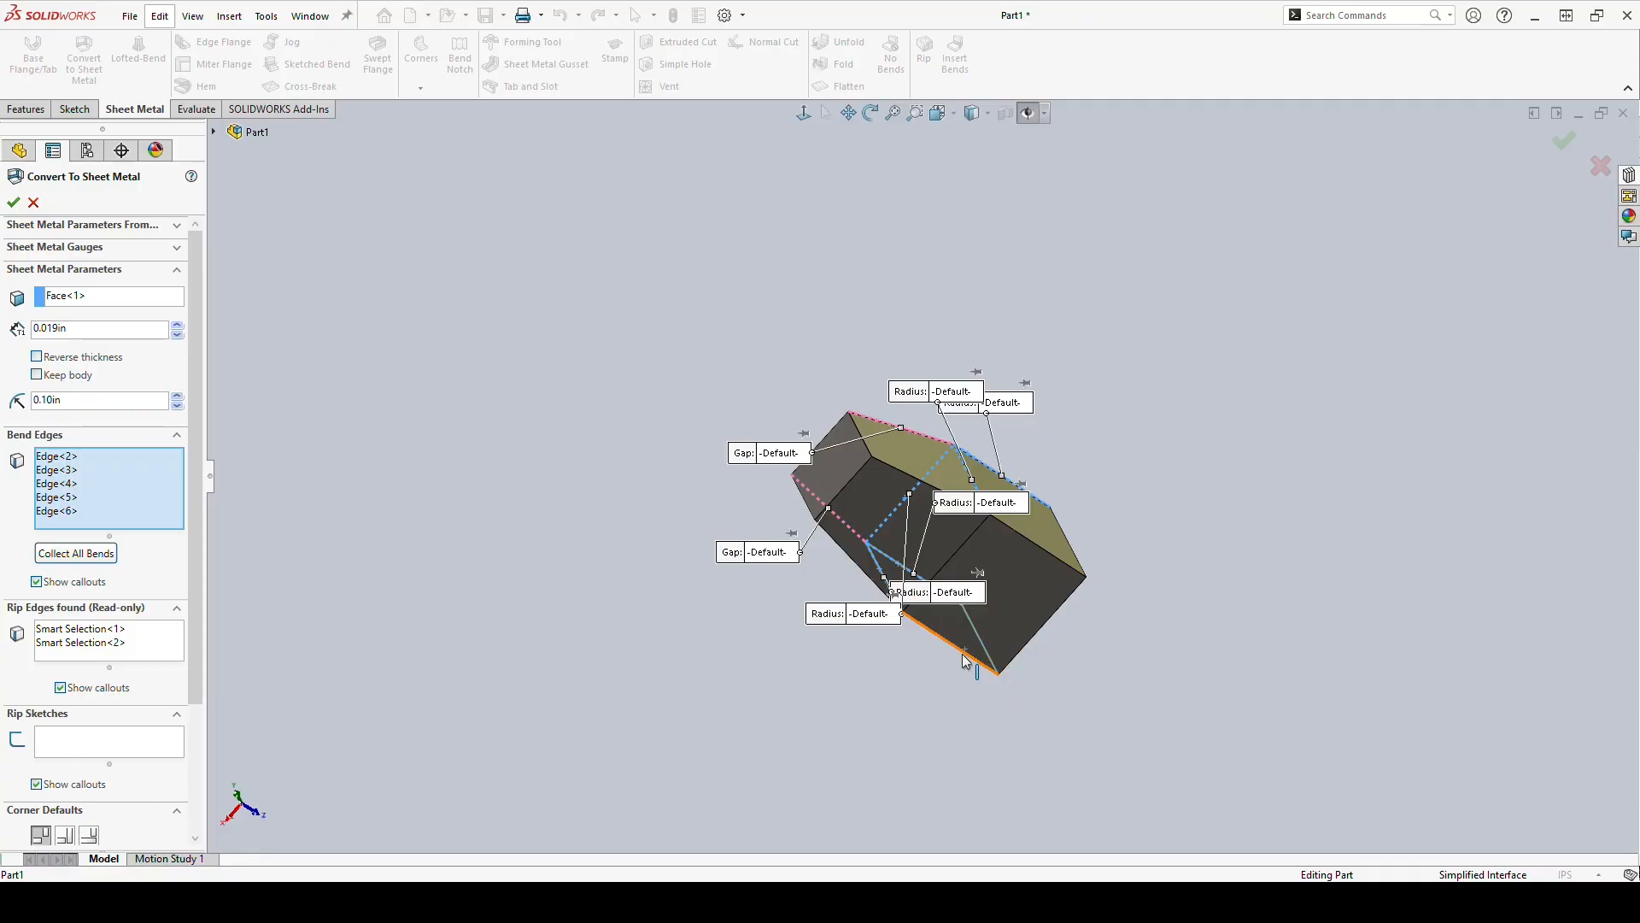
Add two more bend edges along the straight section and its joint with the tapered face, and complete the conversion.
click(965, 661)
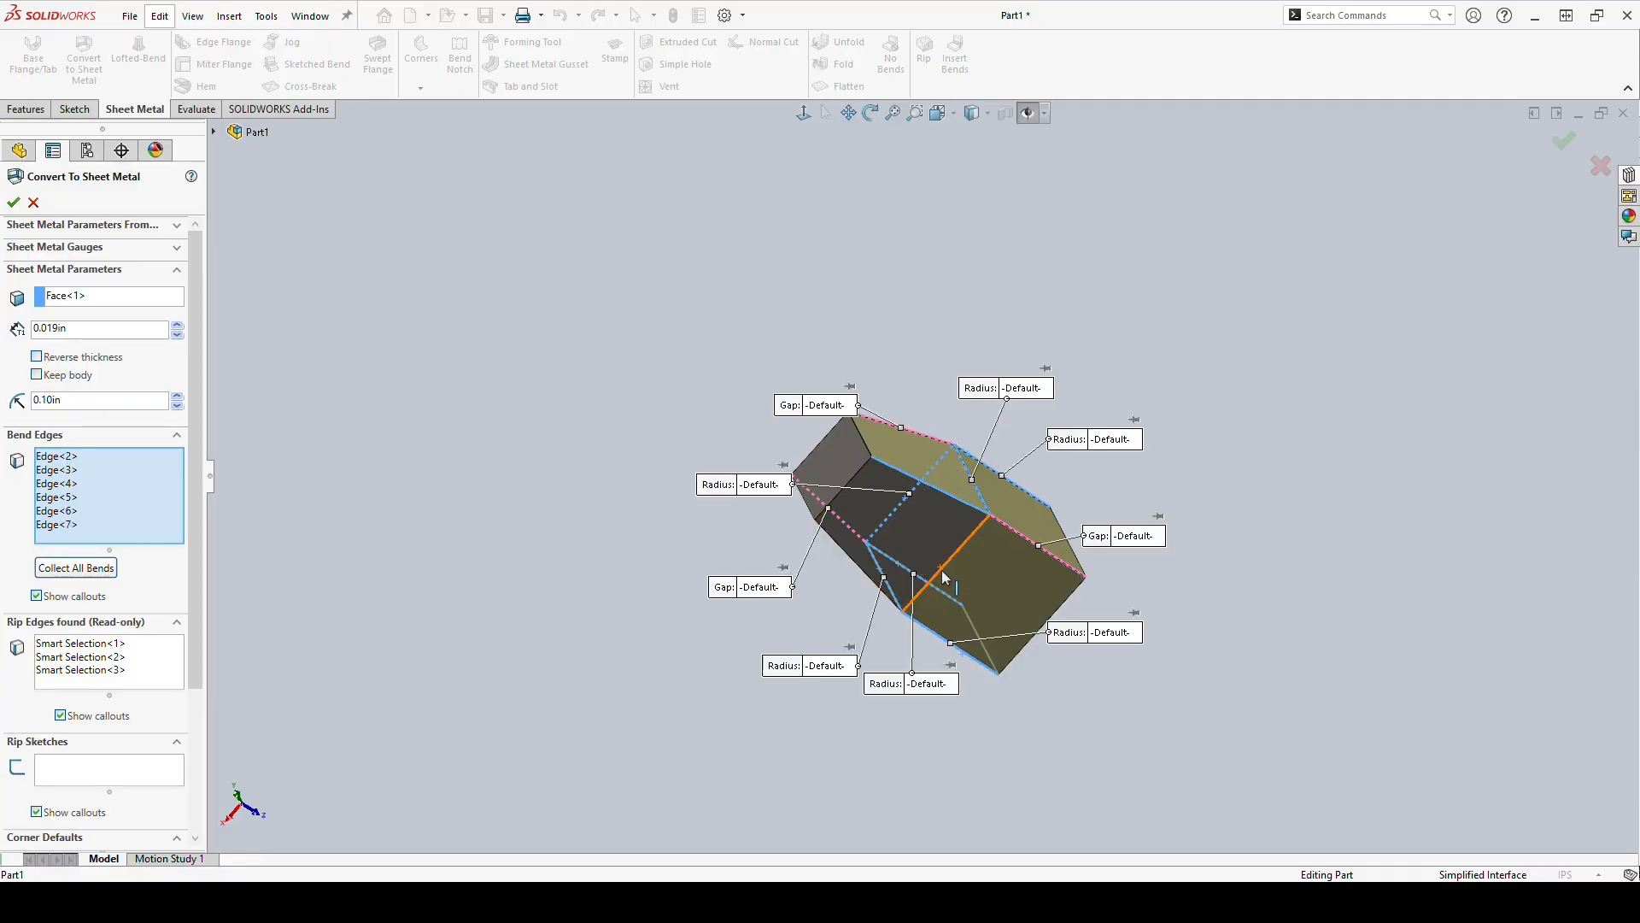
click(942, 571)
middle_drag(940, 570, 644, 587)
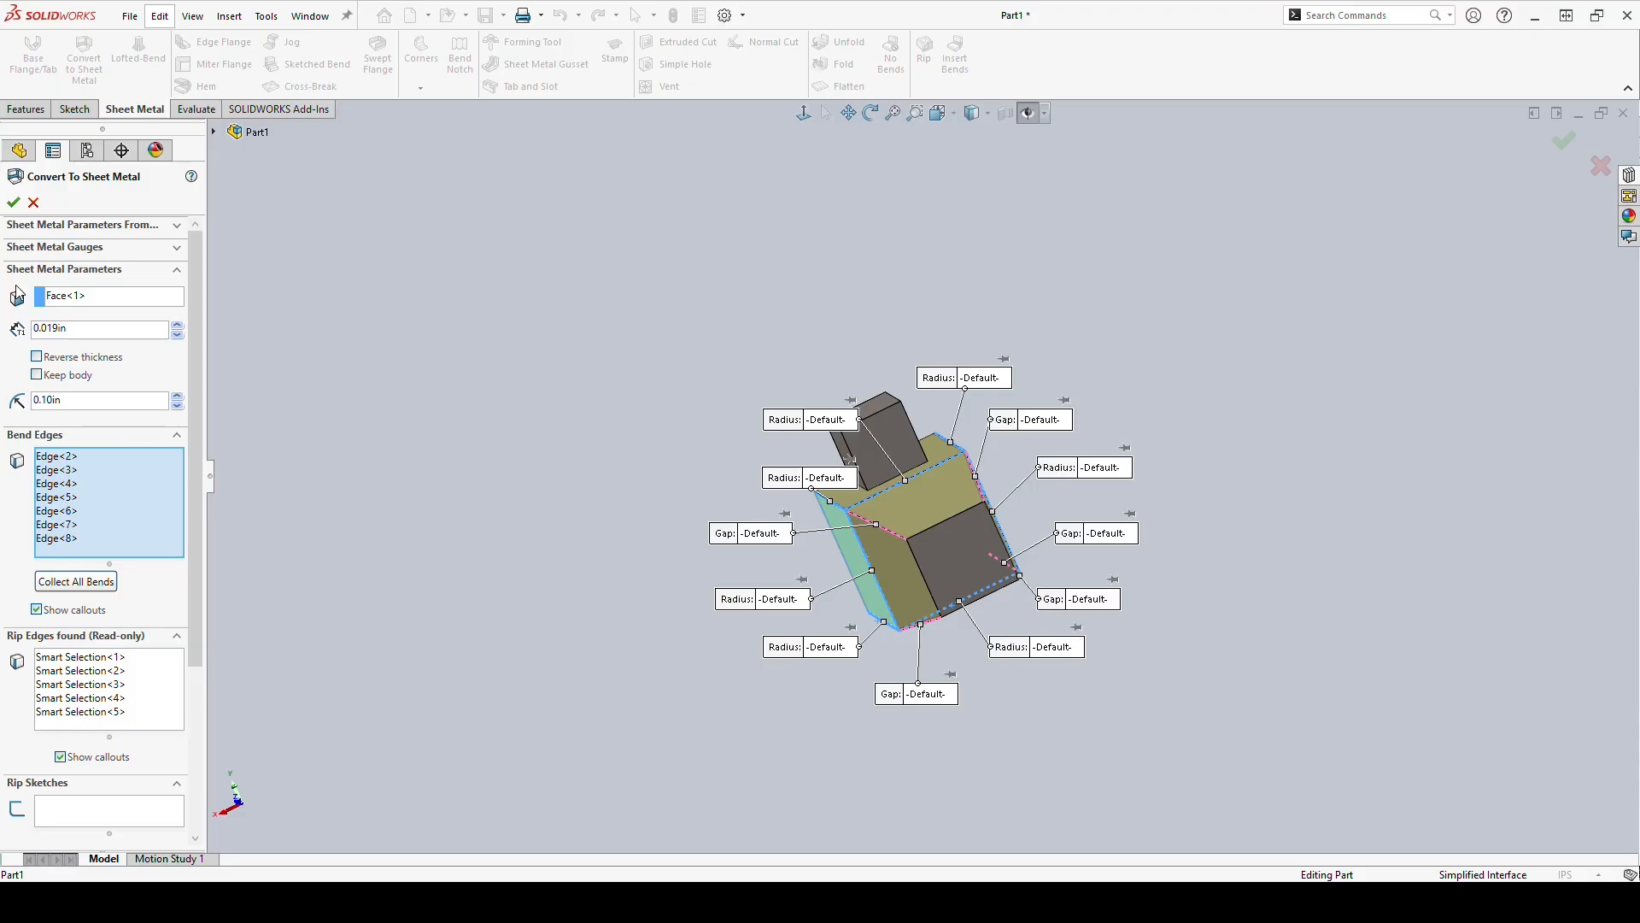
click(13, 202)
Unsuppress the converted part's flat pattern to examine the flattened sheet, and suppress it again.
middle_drag(743, 534, 910, 579)
click(9, 456)
click(70, 475)
click(117, 420)
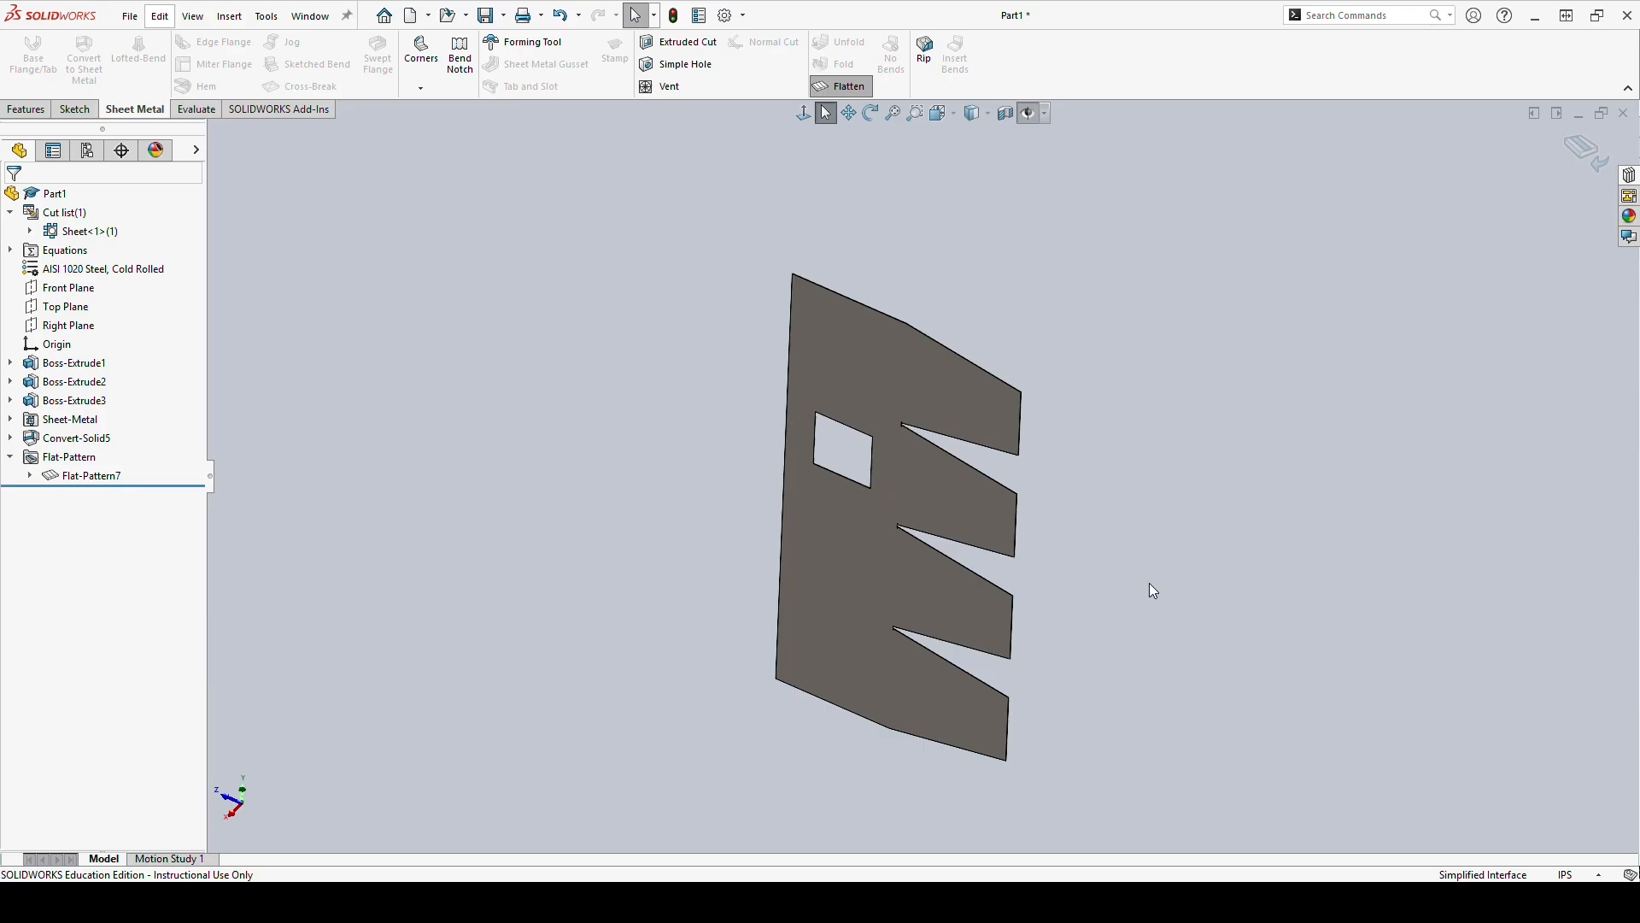
right_click(77, 476)
click(117, 417)
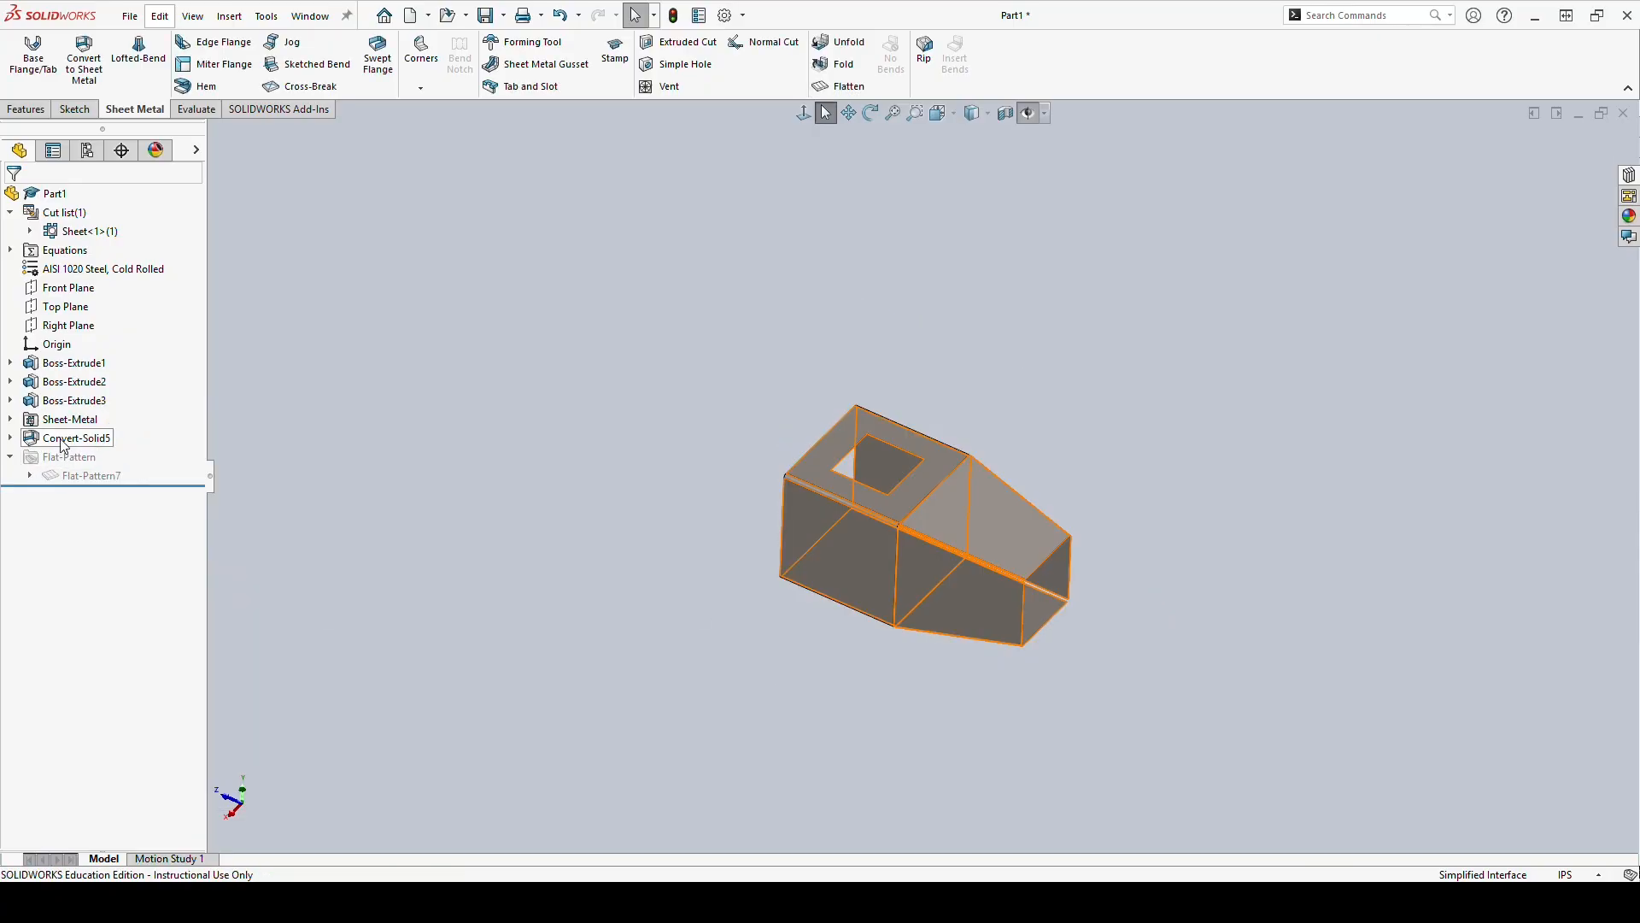
Edit the conversion and add three bend edges on the small box: one base edge and two opposite upper edges.
click(75, 437)
click(83, 412)
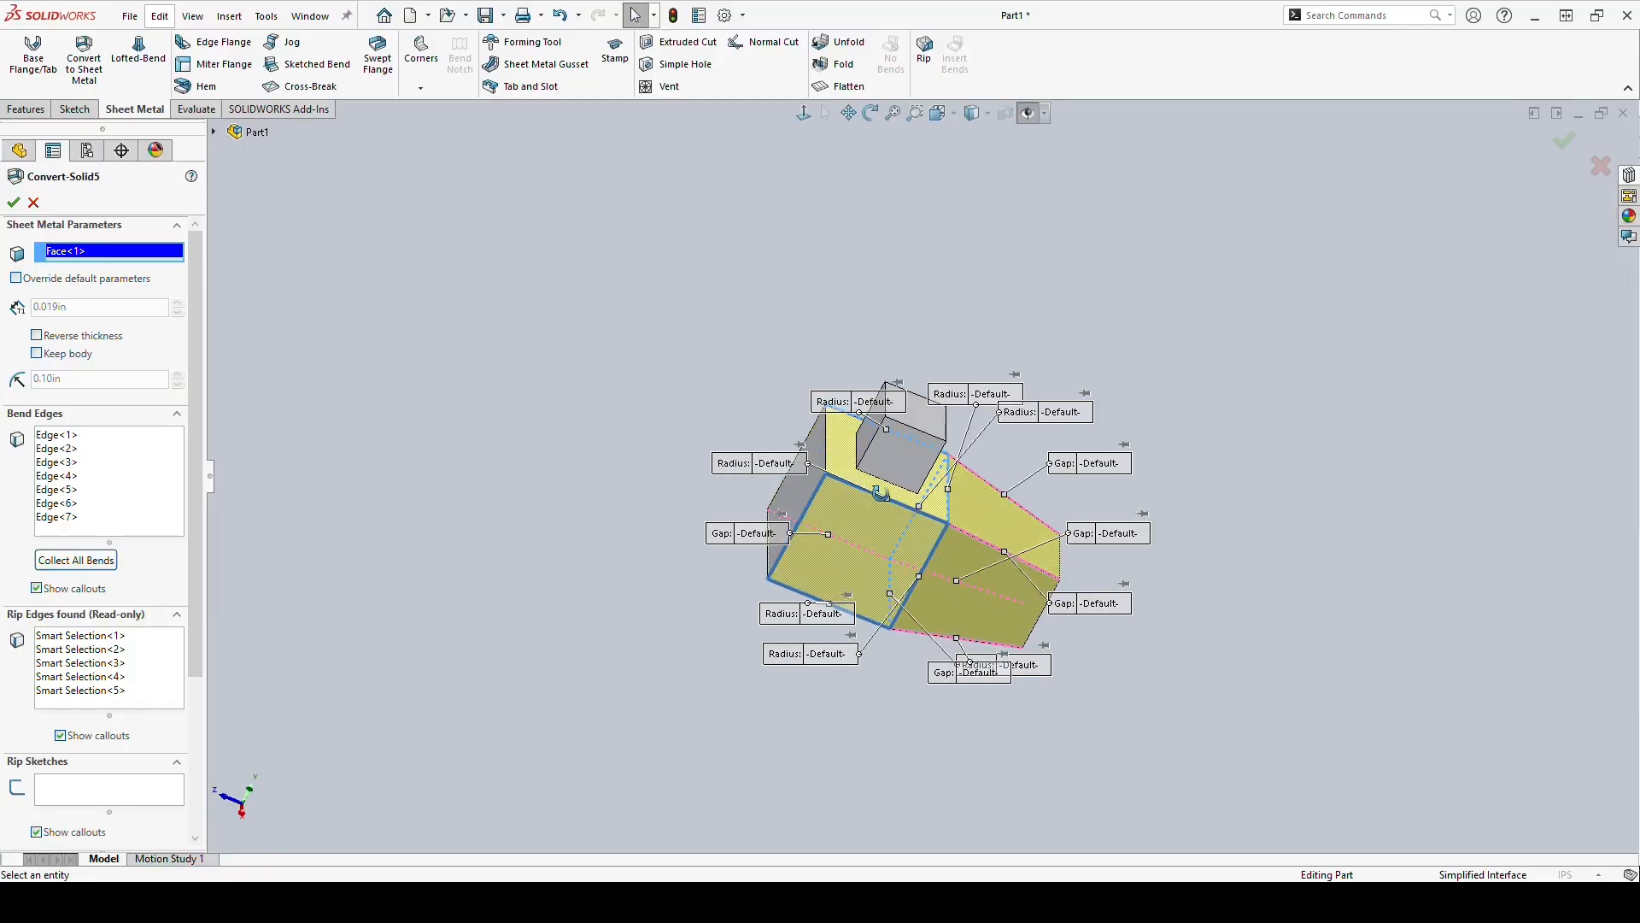
click(136, 525)
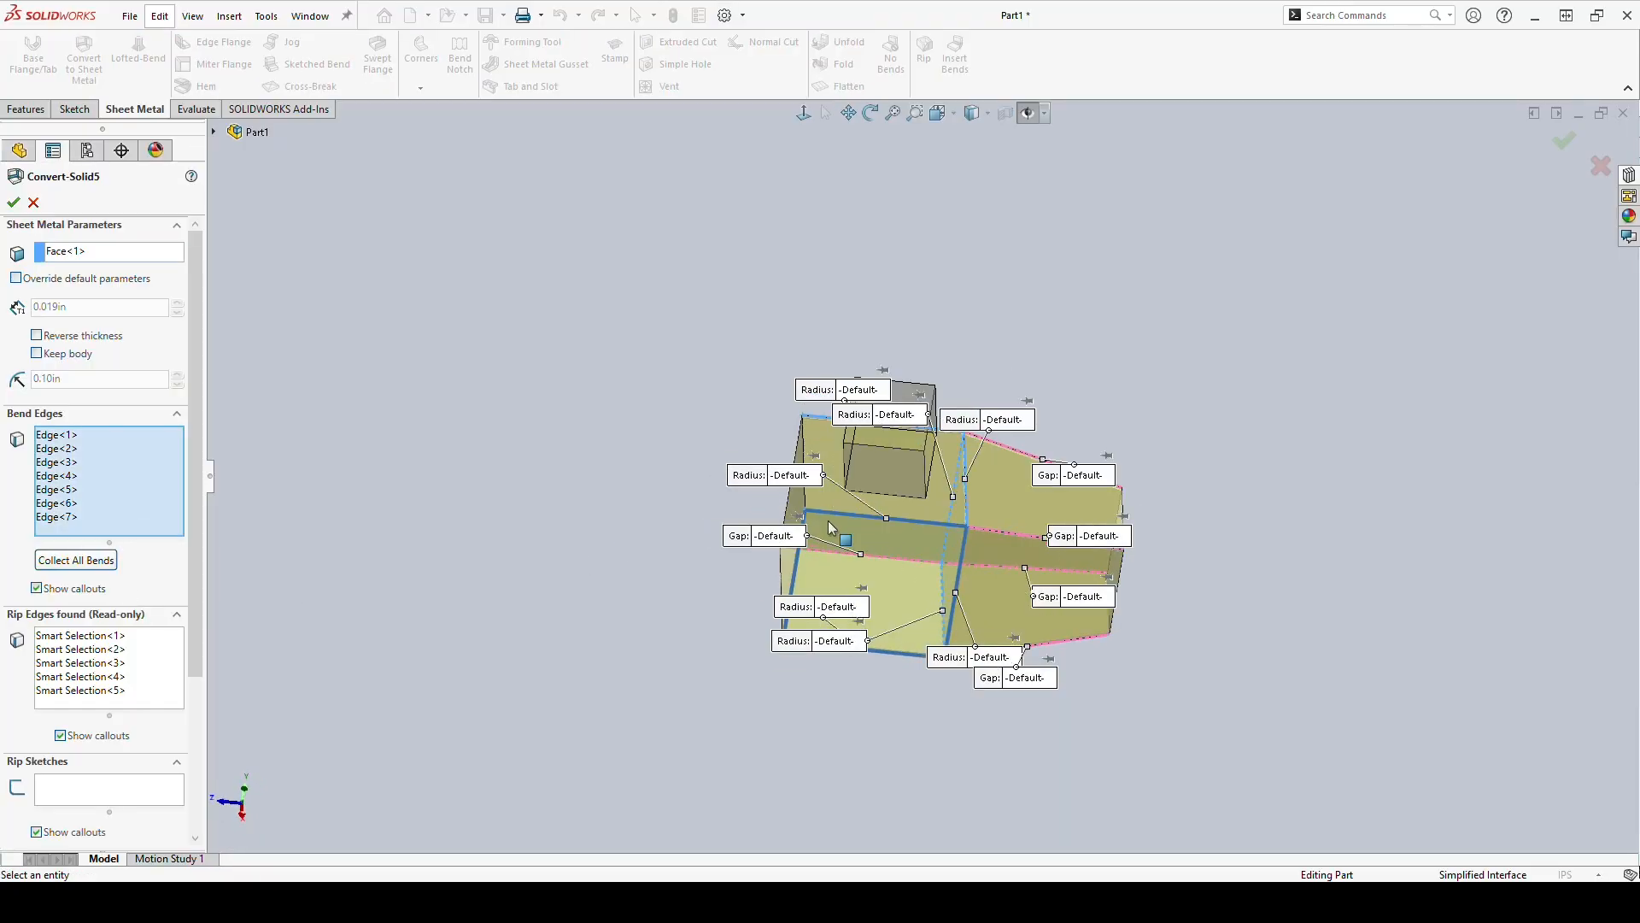
scroll(948, 453, down, 5)
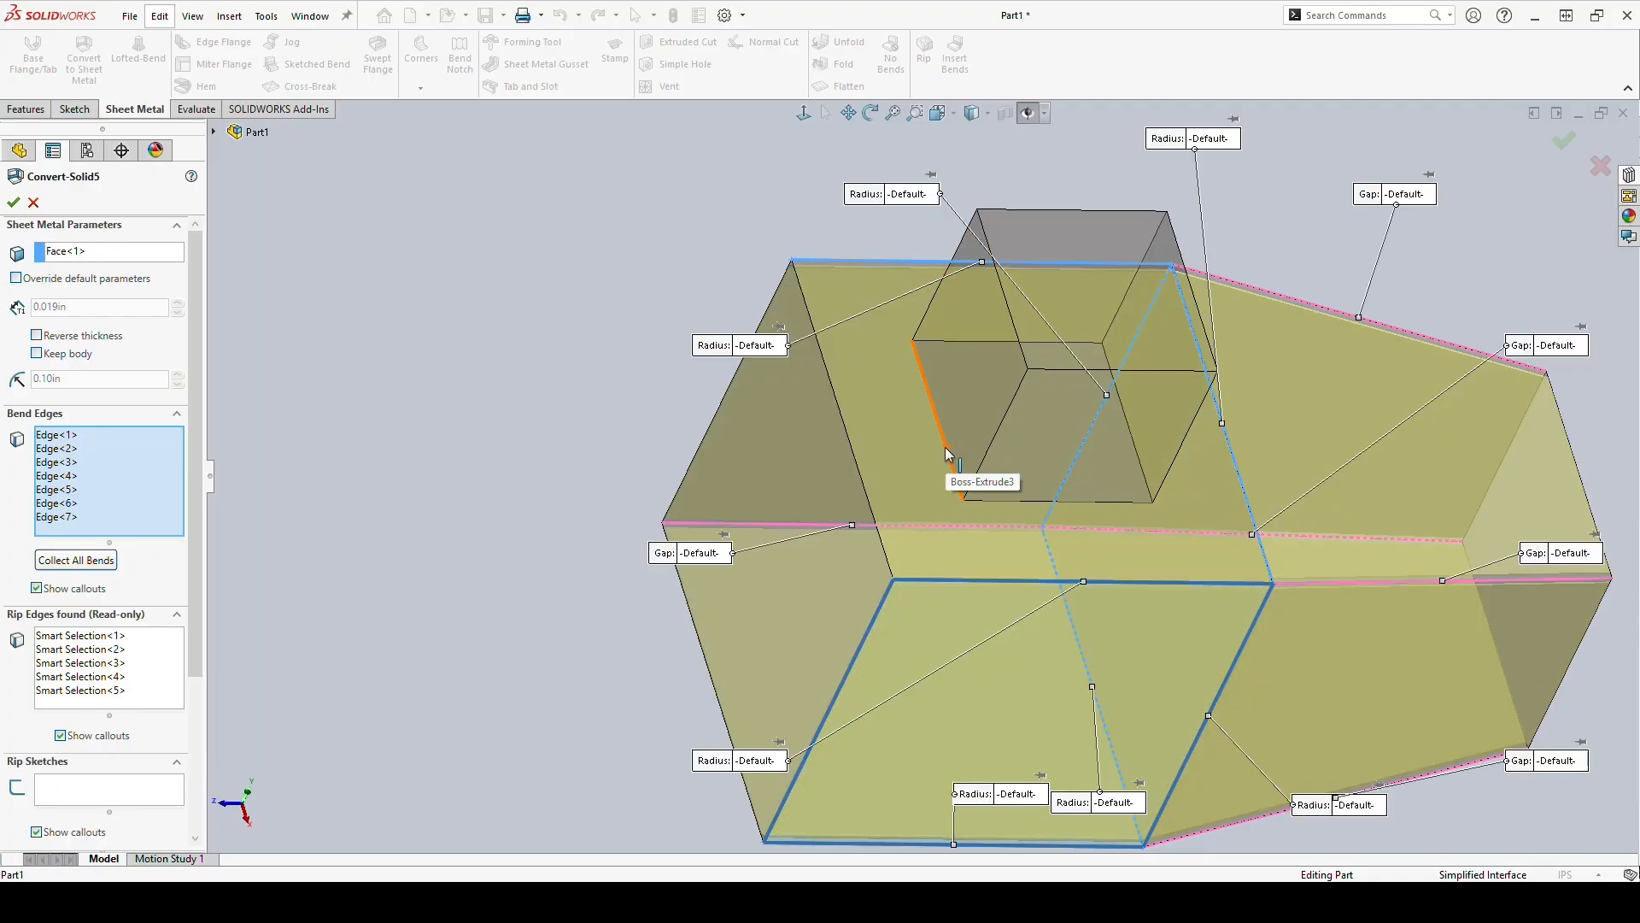
click(948, 453)
click(1016, 324)
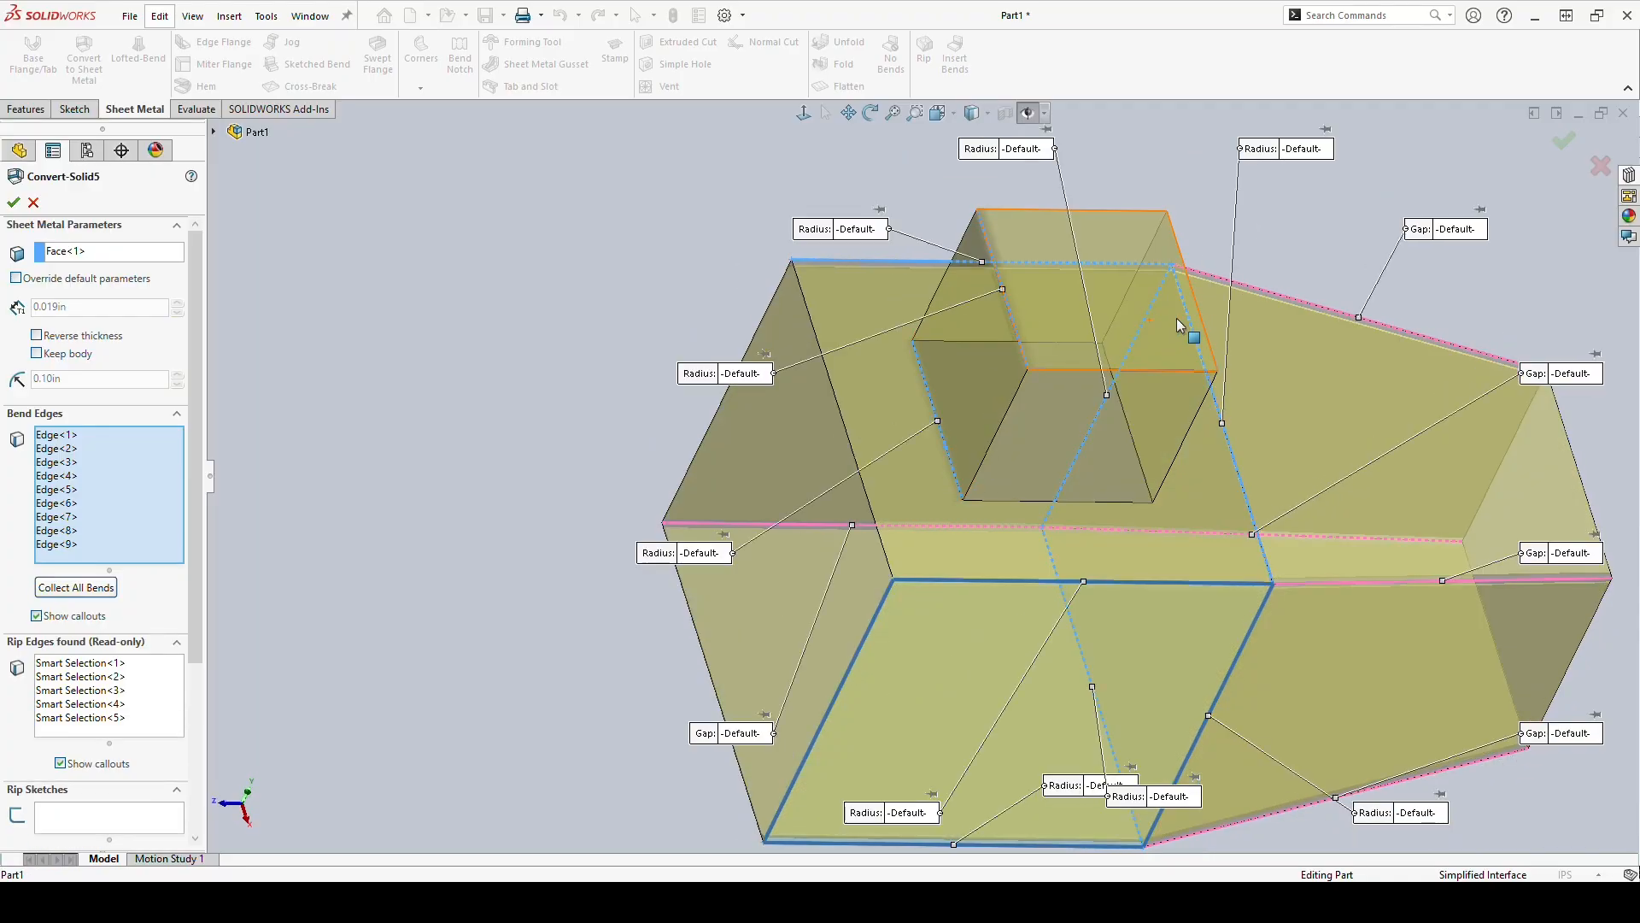
click(1207, 333)
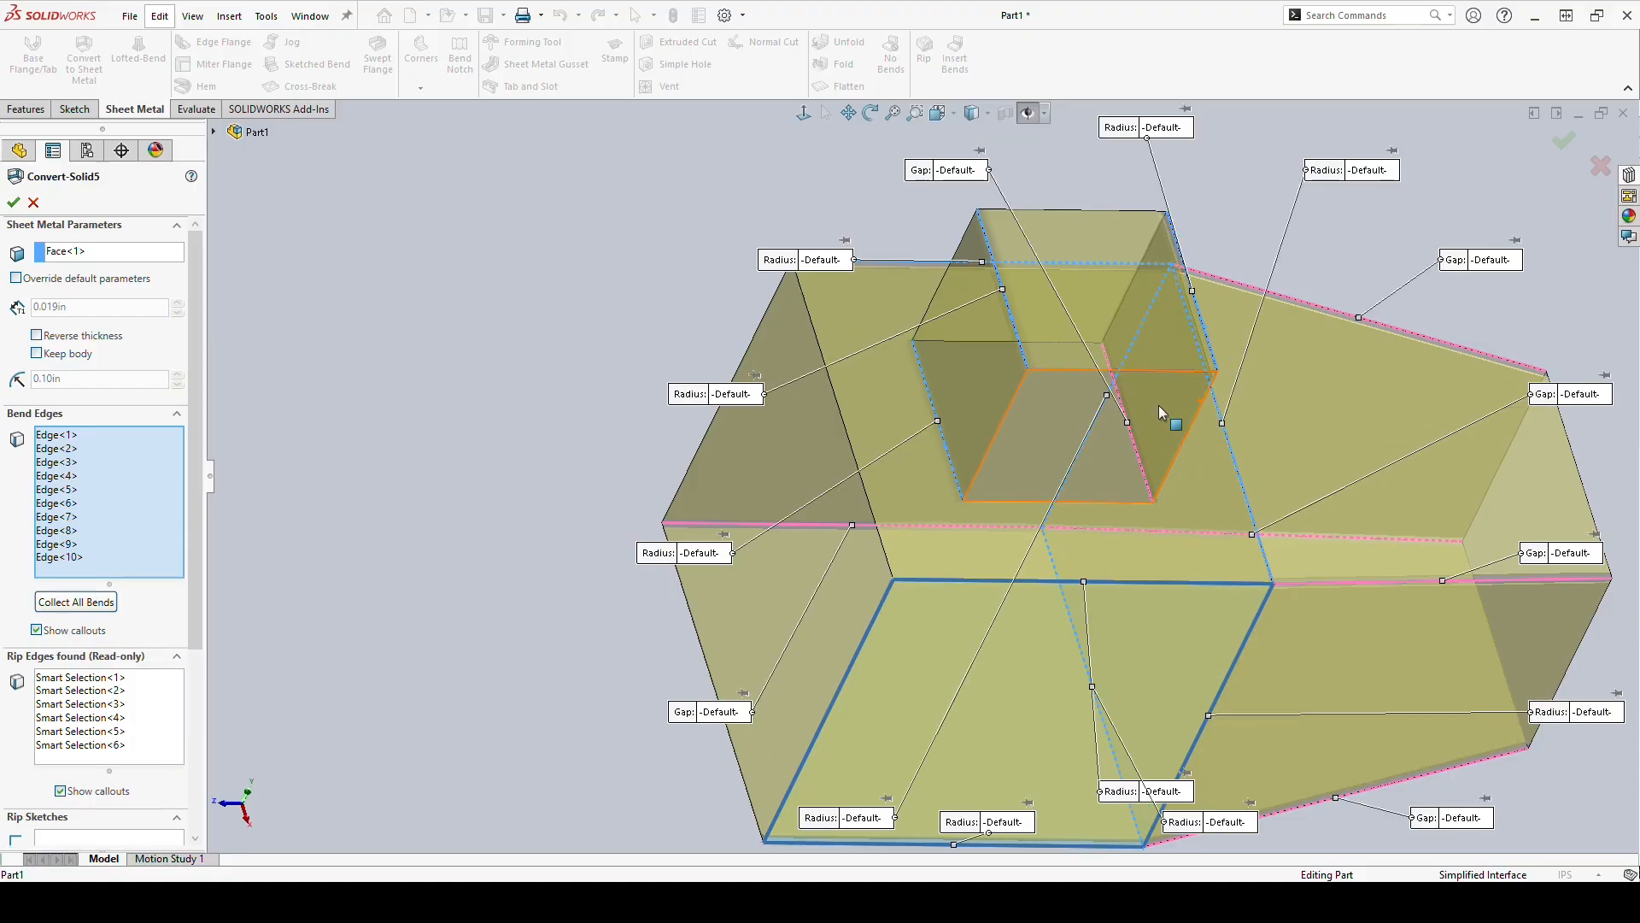
Try a third upper edge of the small box as a bend, and delete it from the bend edges.
click(1133, 371)
middle_drag(1133, 370, 1078, 342)
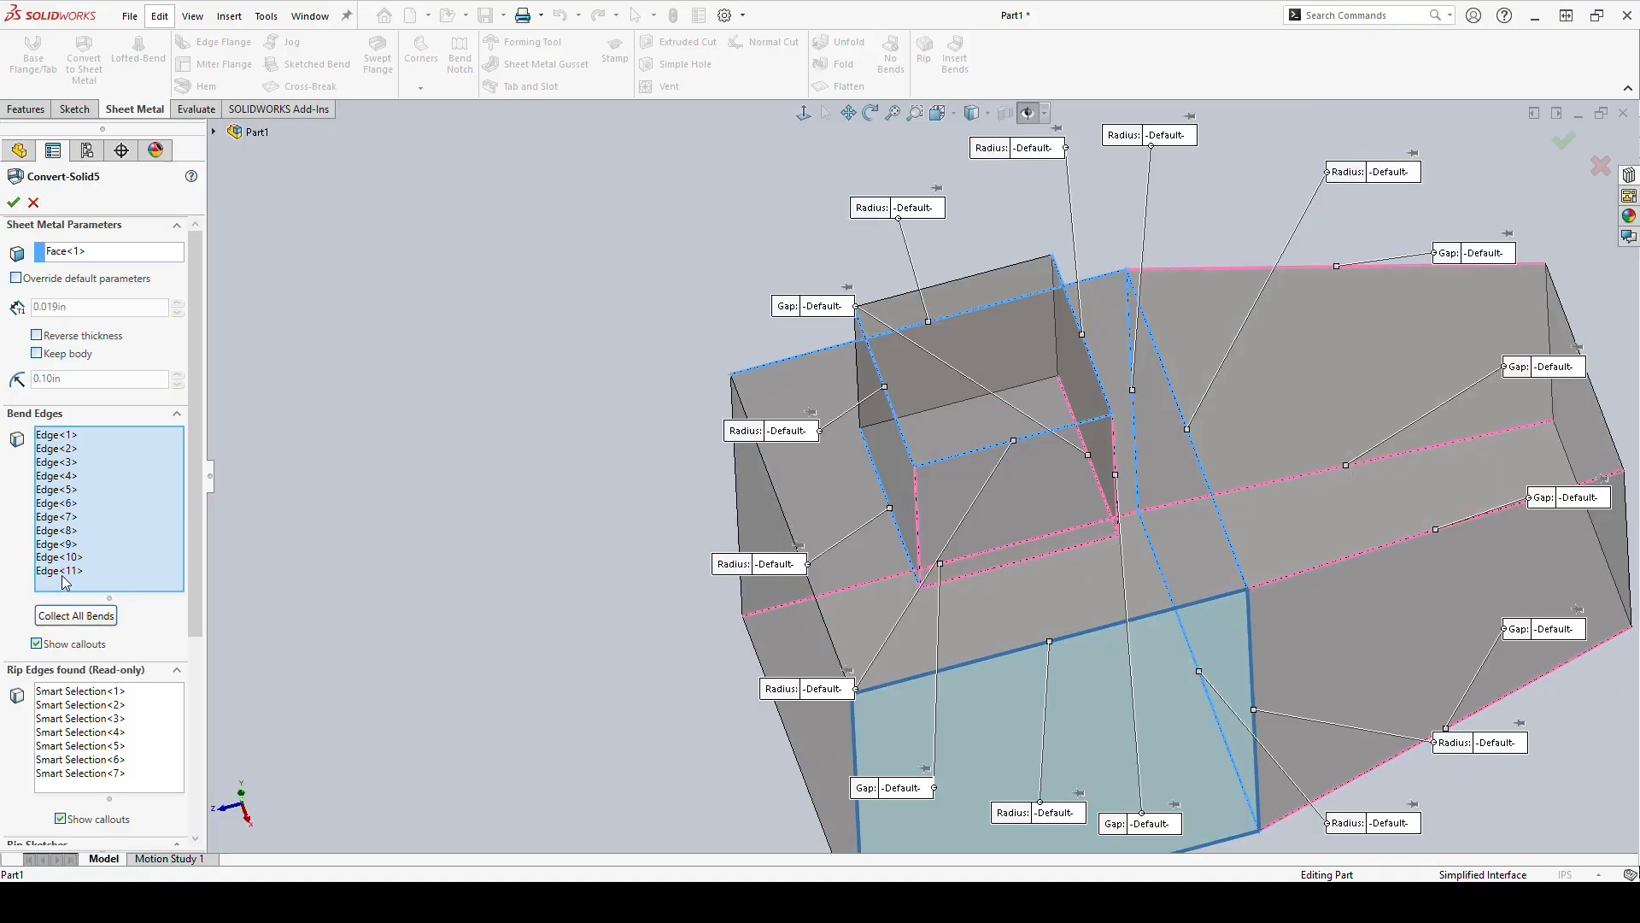
right_click(66, 582)
click(89, 606)
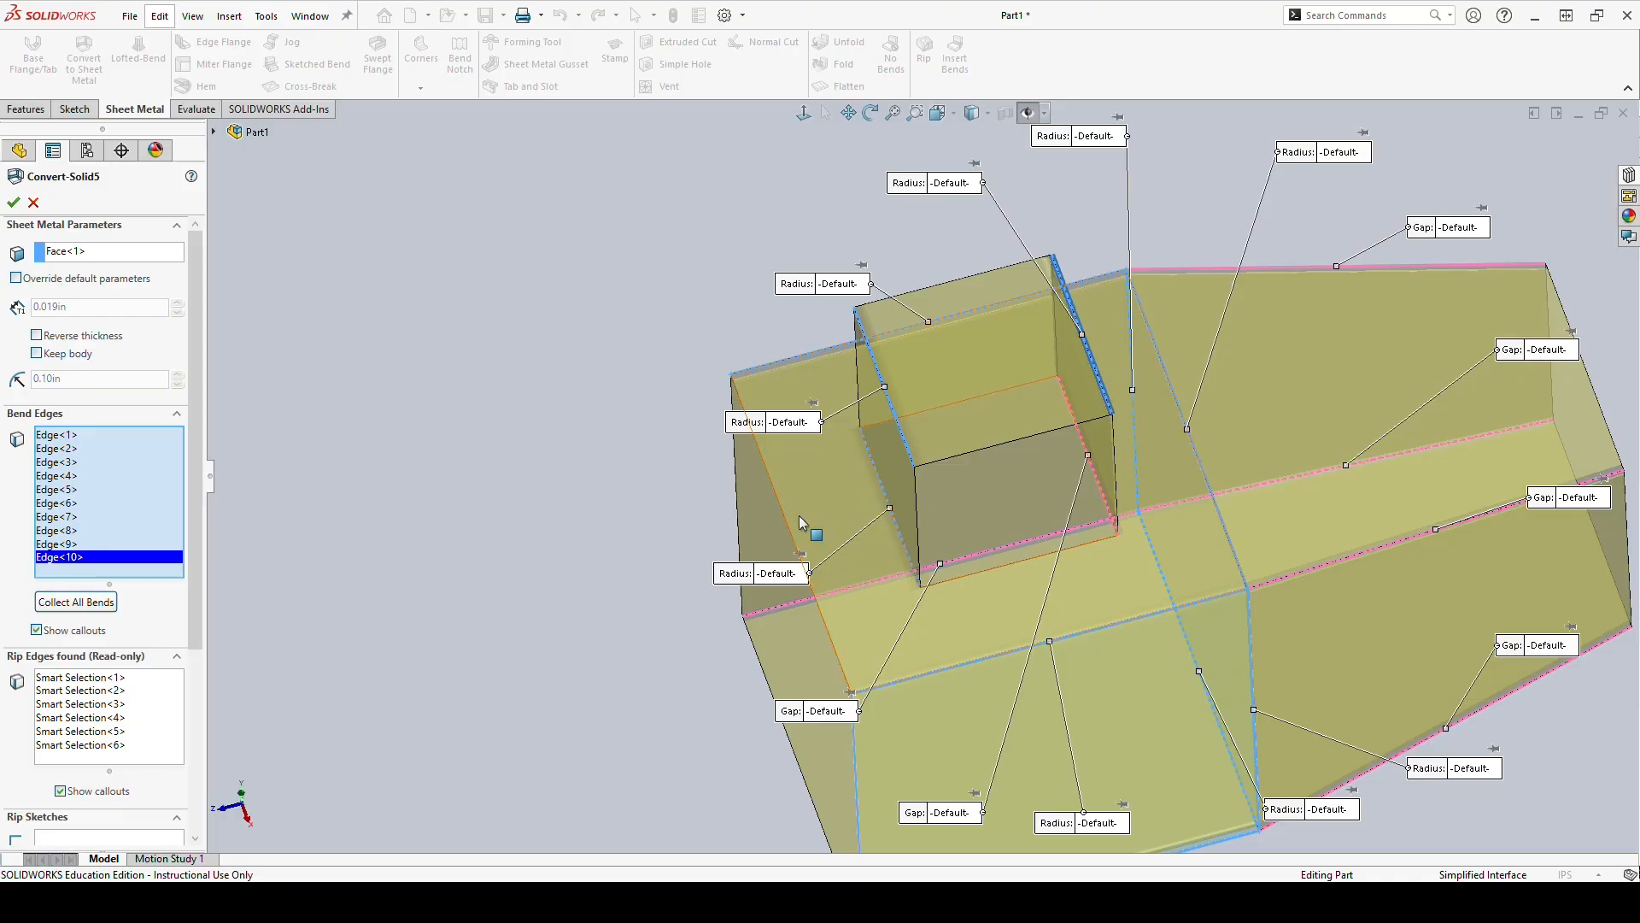
Add two vertical corner edges of the small box as bend edges and accept the edited conversion.
click(921, 520)
middle_drag(917, 520, 912, 440)
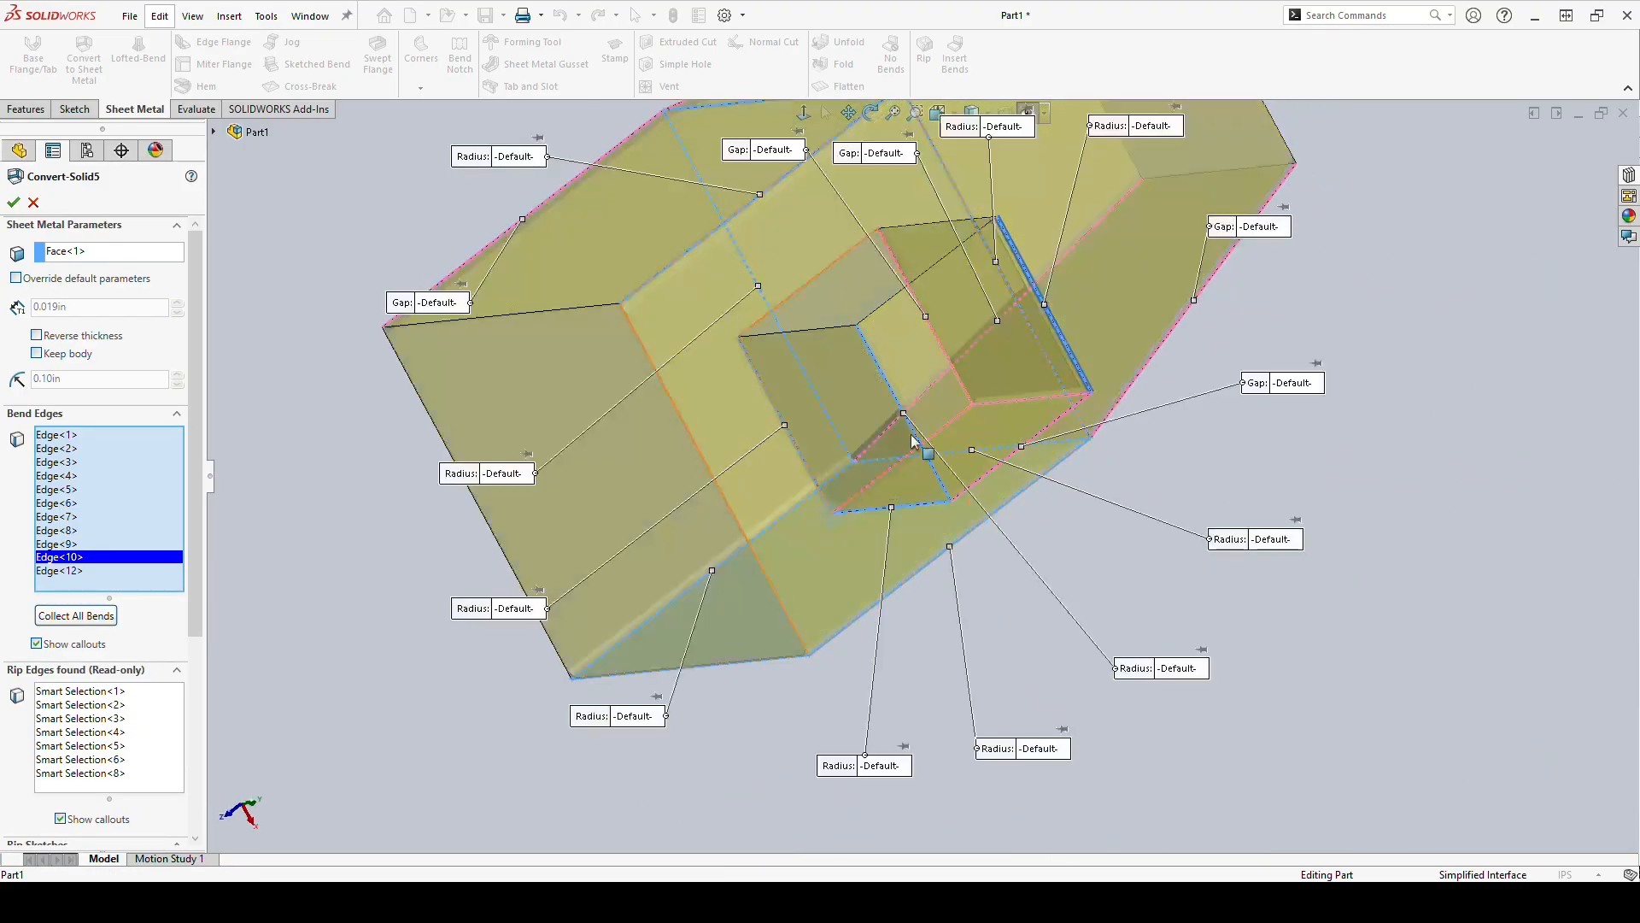
click(823, 328)
middle_drag(849, 352, 1012, 448)
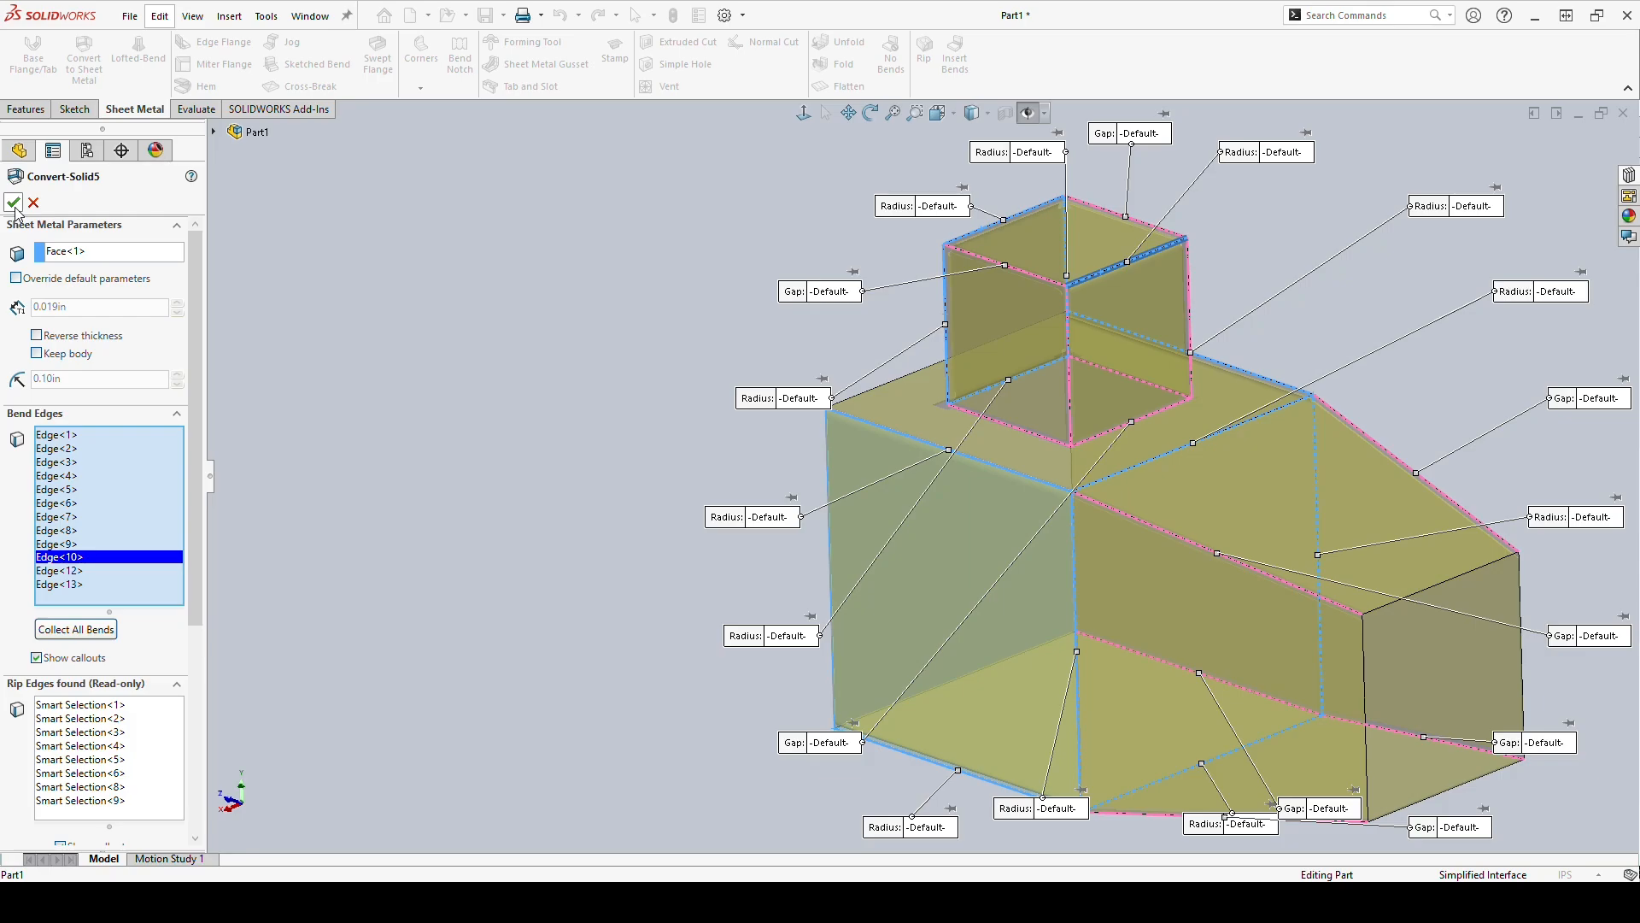
click(14, 212)
Unsuppress the flat pattern and examine where the small box's flaps lie on the flattened sheet.
middle_drag(1193, 505, 1134, 535)
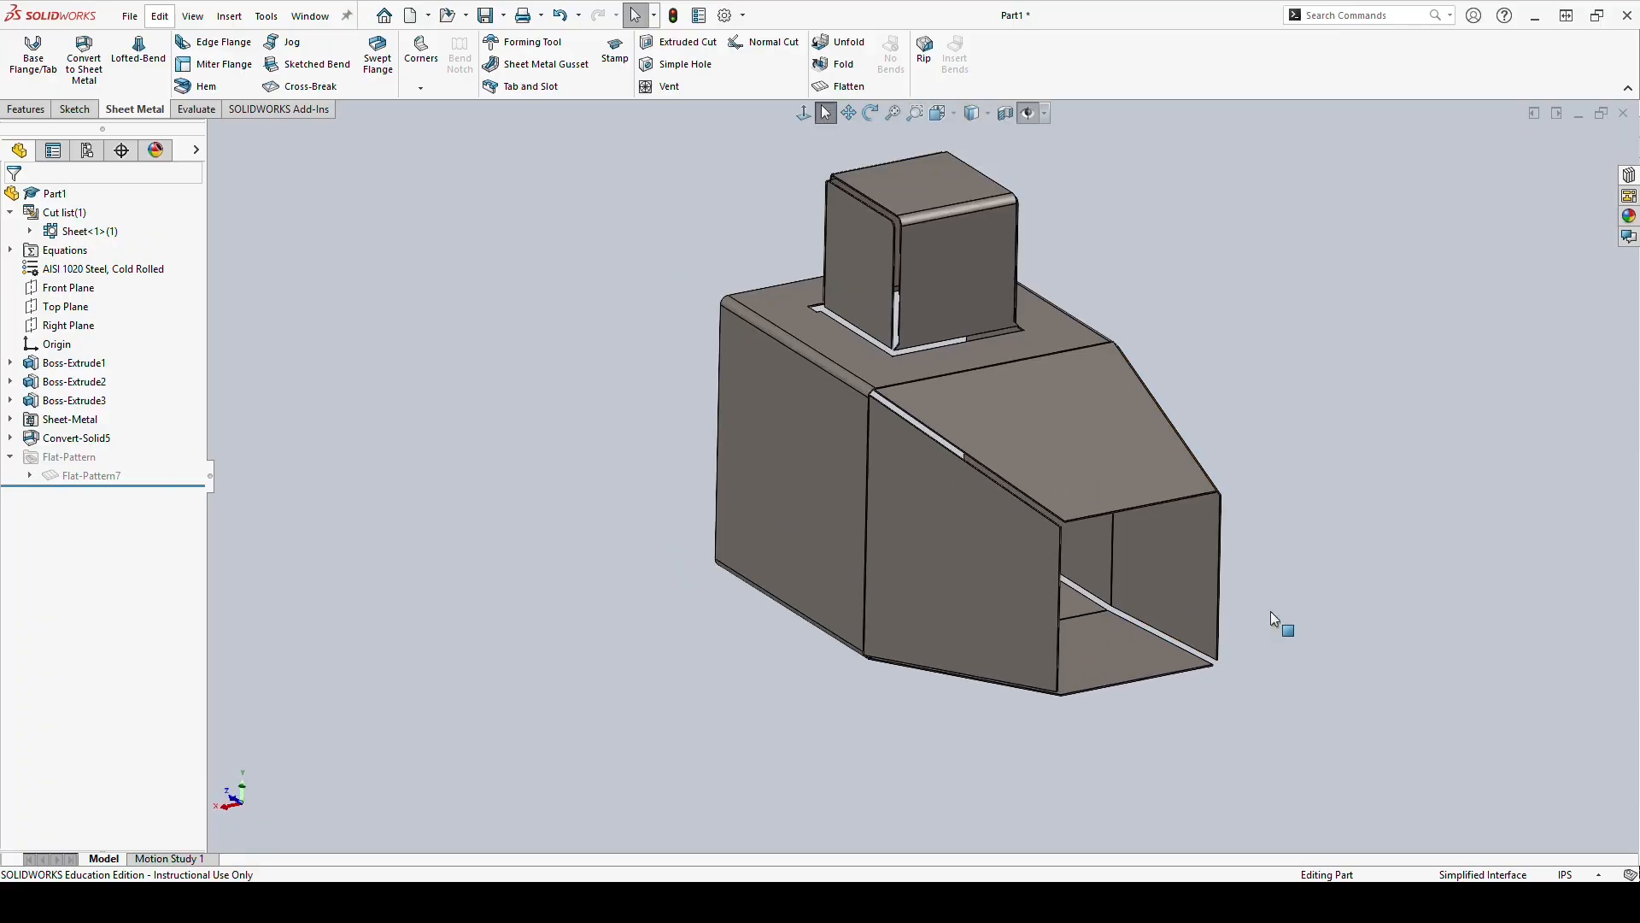
key(f)
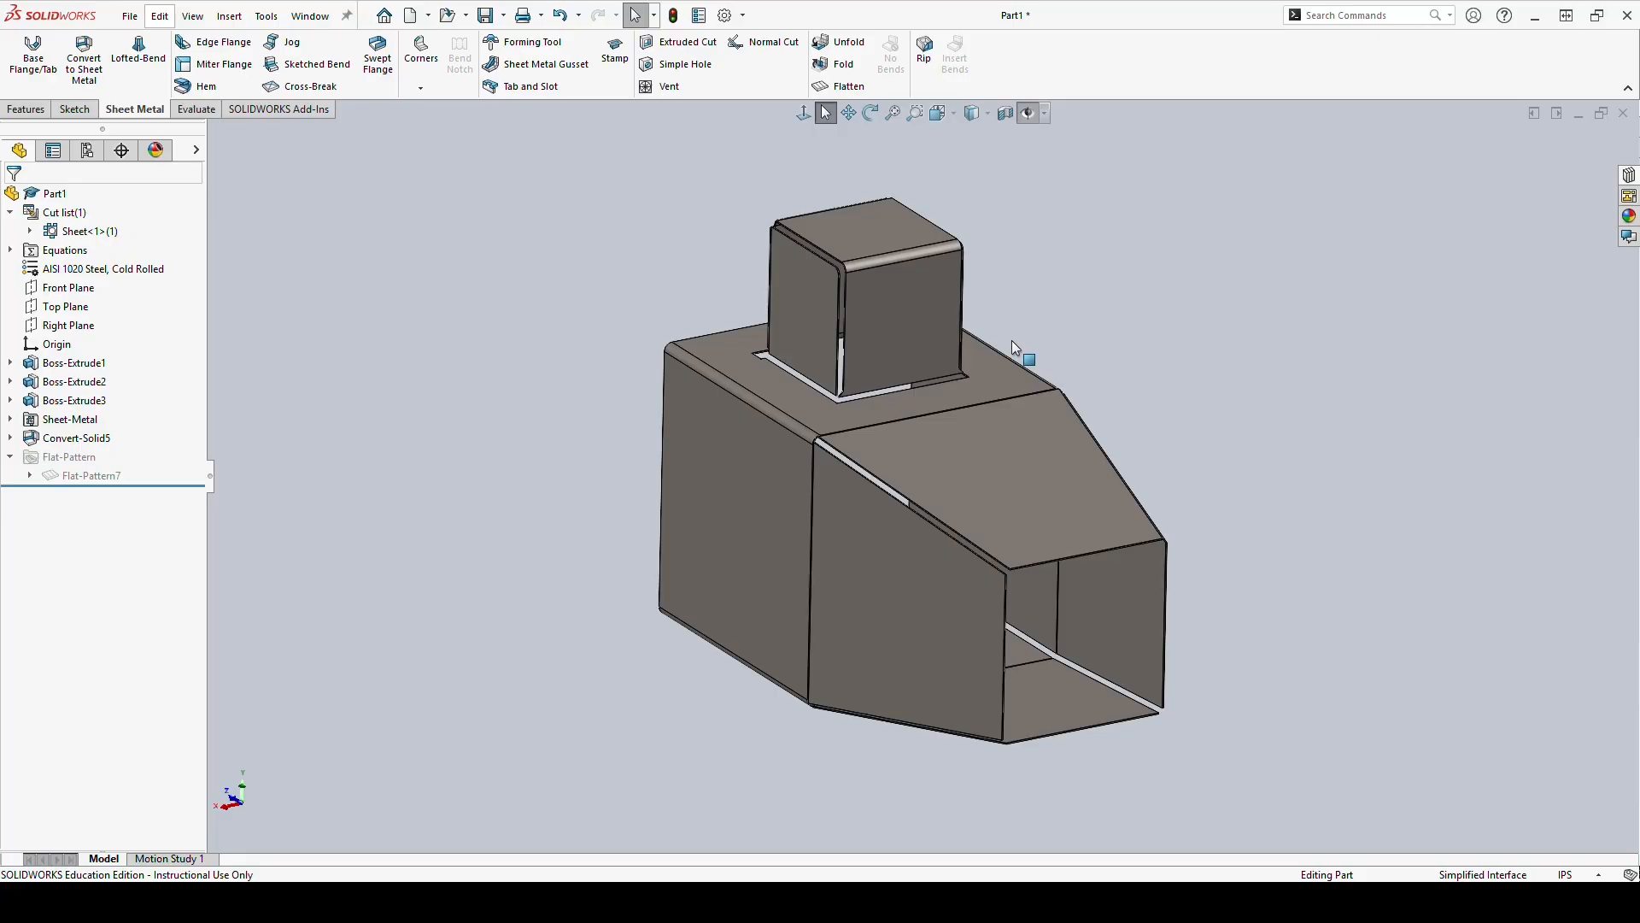
scroll(905, 316, down, 2)
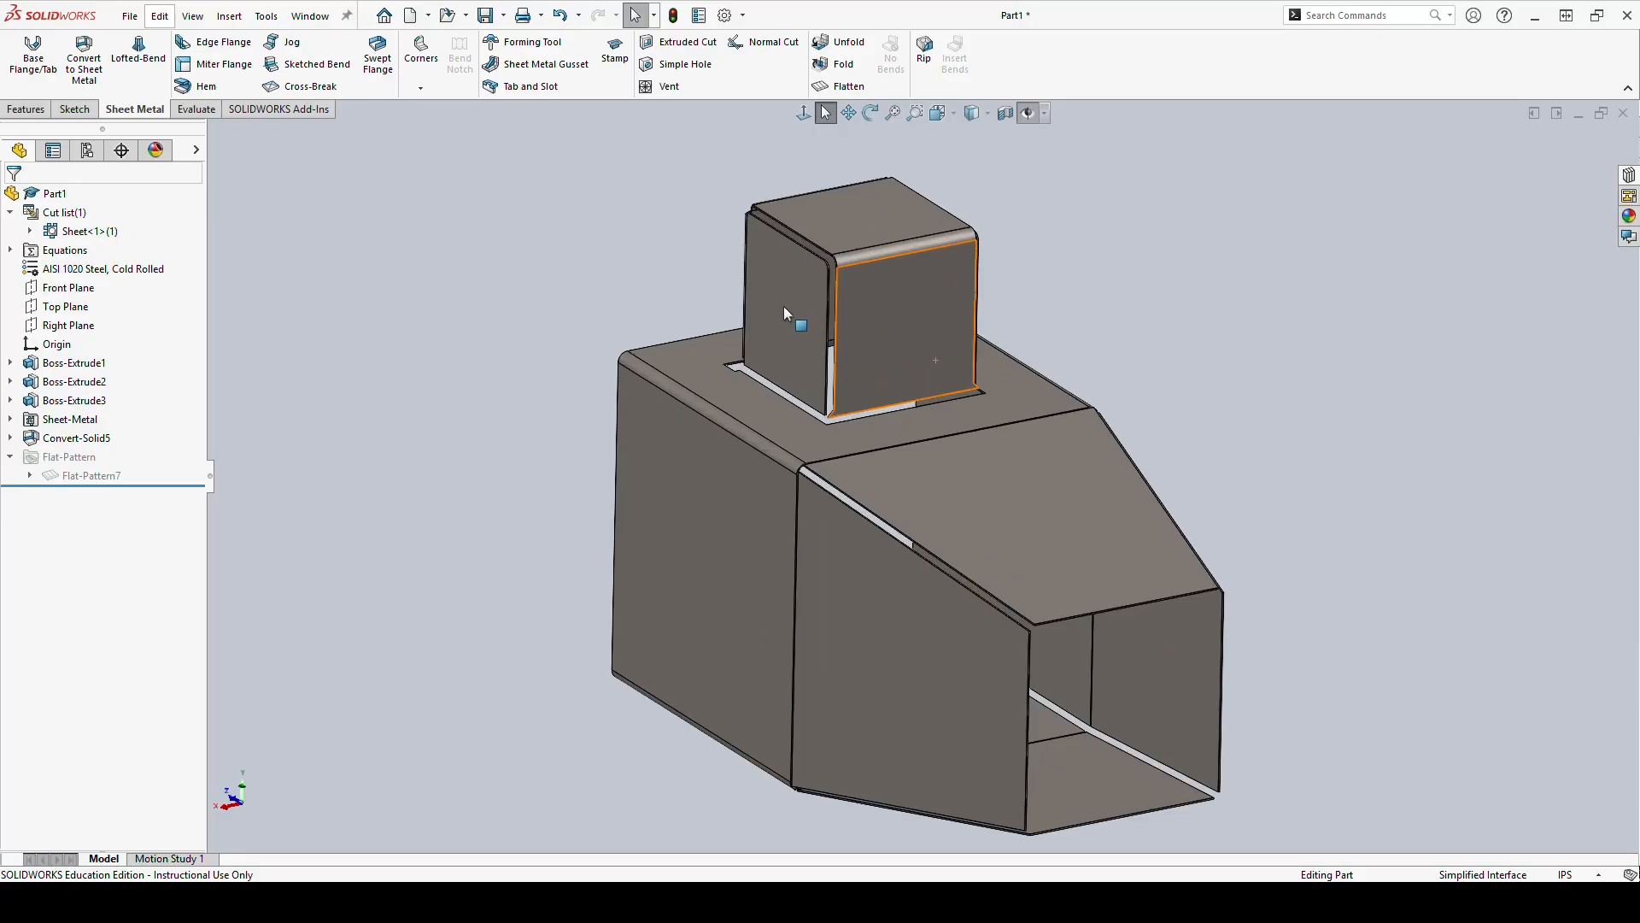
click(91, 475)
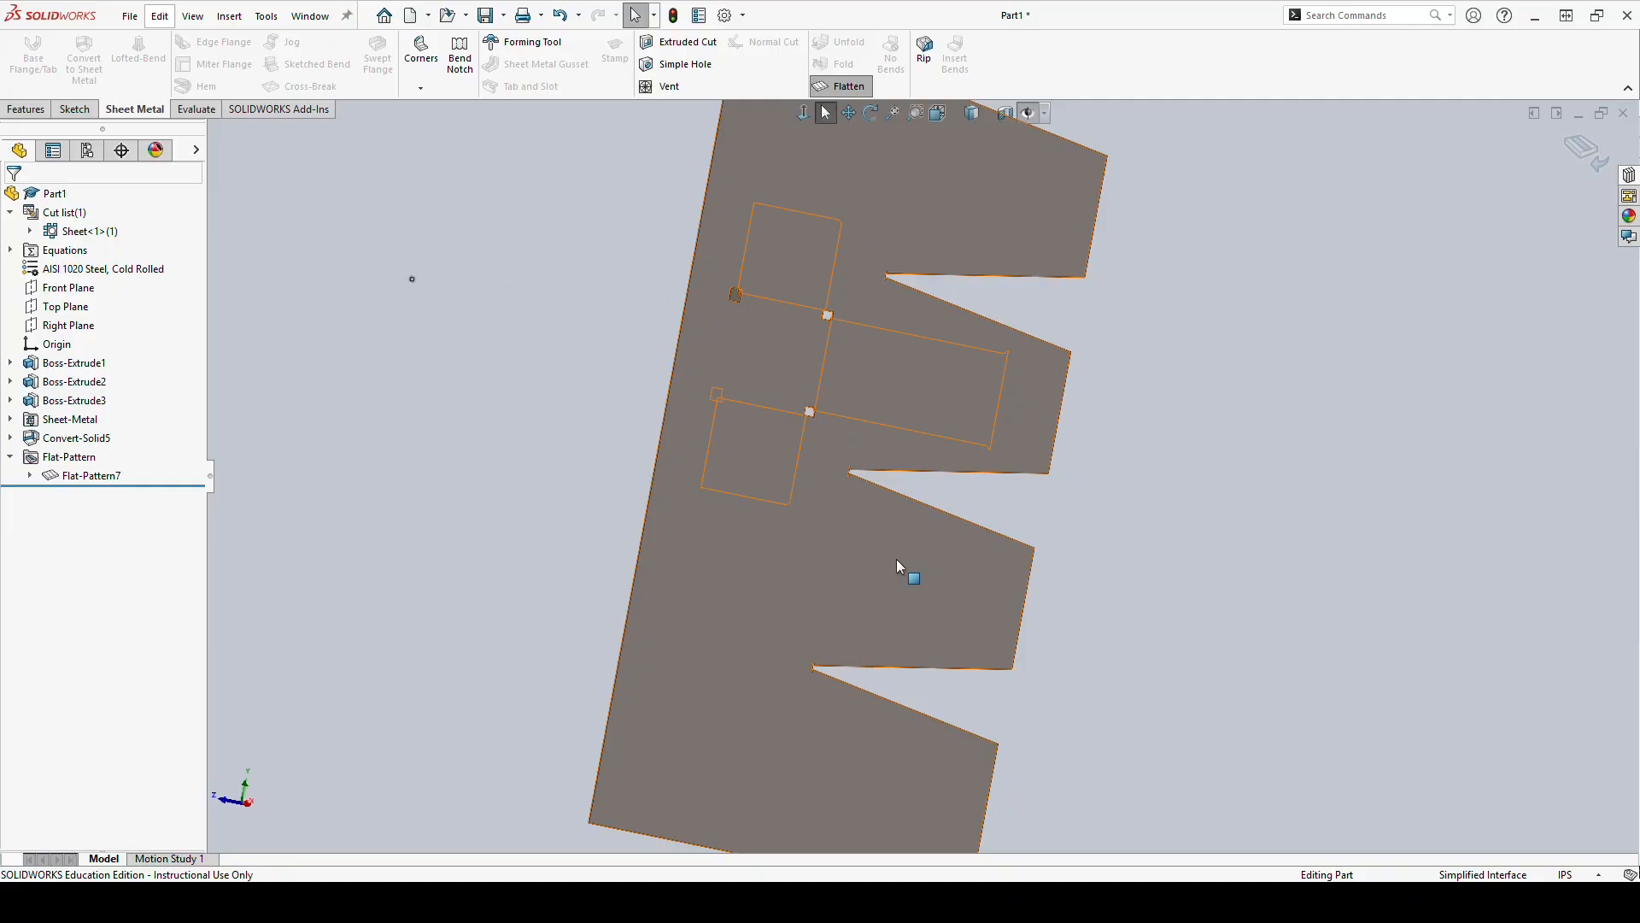
mouse_move(753, 207)
mouse_down()
mouse_move(687, 478)
mouse_move(769, 500)
mouse_move(825, 417)
mouse_move(969, 457)
mouse_move(1026, 389)
mouse_move(1031, 347)
mouse_up()
mouse_move(841, 313)
mouse_down()
mouse_move(1013, 366)
mouse_move(837, 307)
mouse_move(854, 213)
mouse_move(774, 201)
mouse_up()
mouse_move(792, 340)
middle_down()
mouse_move(850, 458)
mouse_move(795, 444)
middle_up()
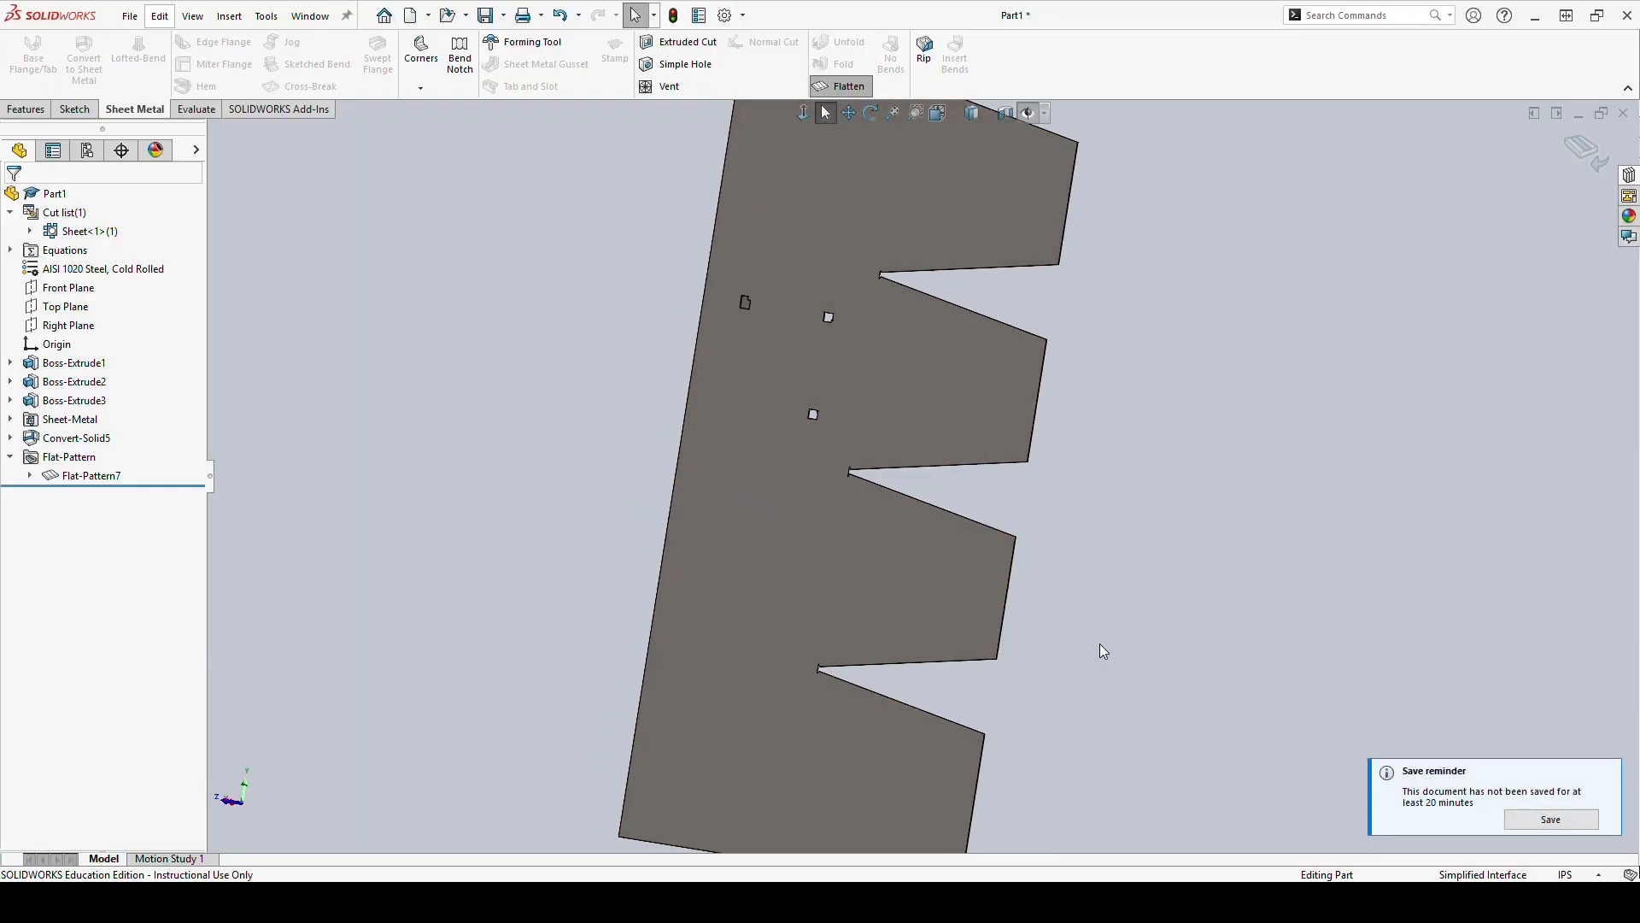
Suppress the flat pattern and examine the folded duct with its small box from the opposite side.
right_click(86, 475)
click(128, 416)
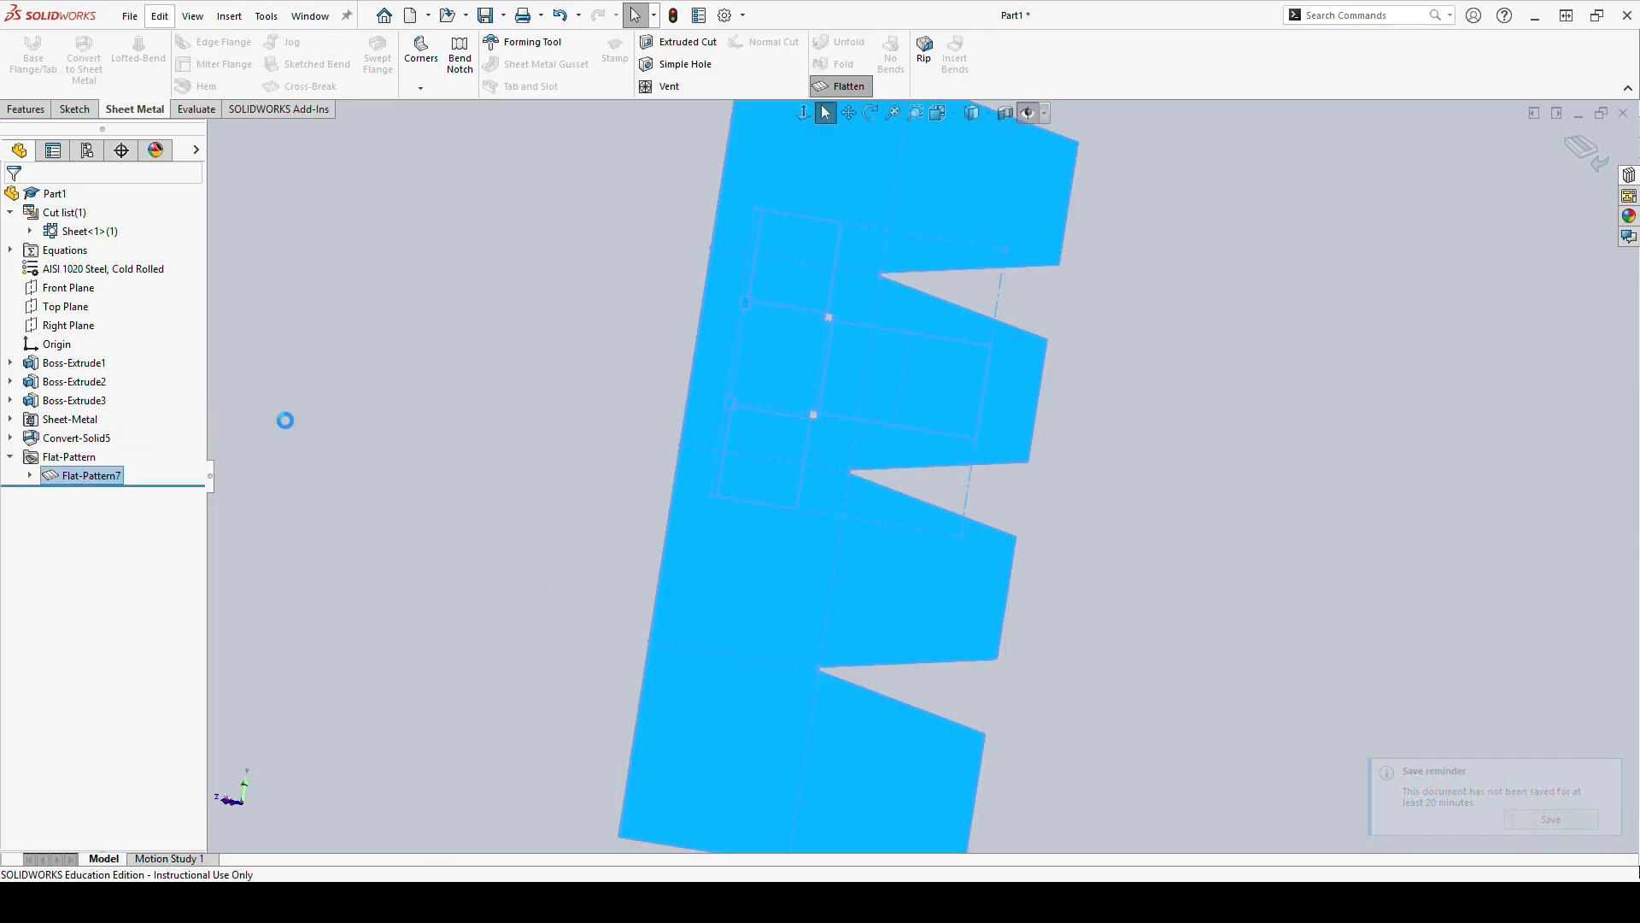
middle_drag(924, 432, 829, 381)
mouse_move(914, 439)
middle_down()
mouse_move(761, 473)
mouse_move(780, 608)
mouse_move(915, 472)
middle_up()
middle_drag(884, 384, 919, 717)
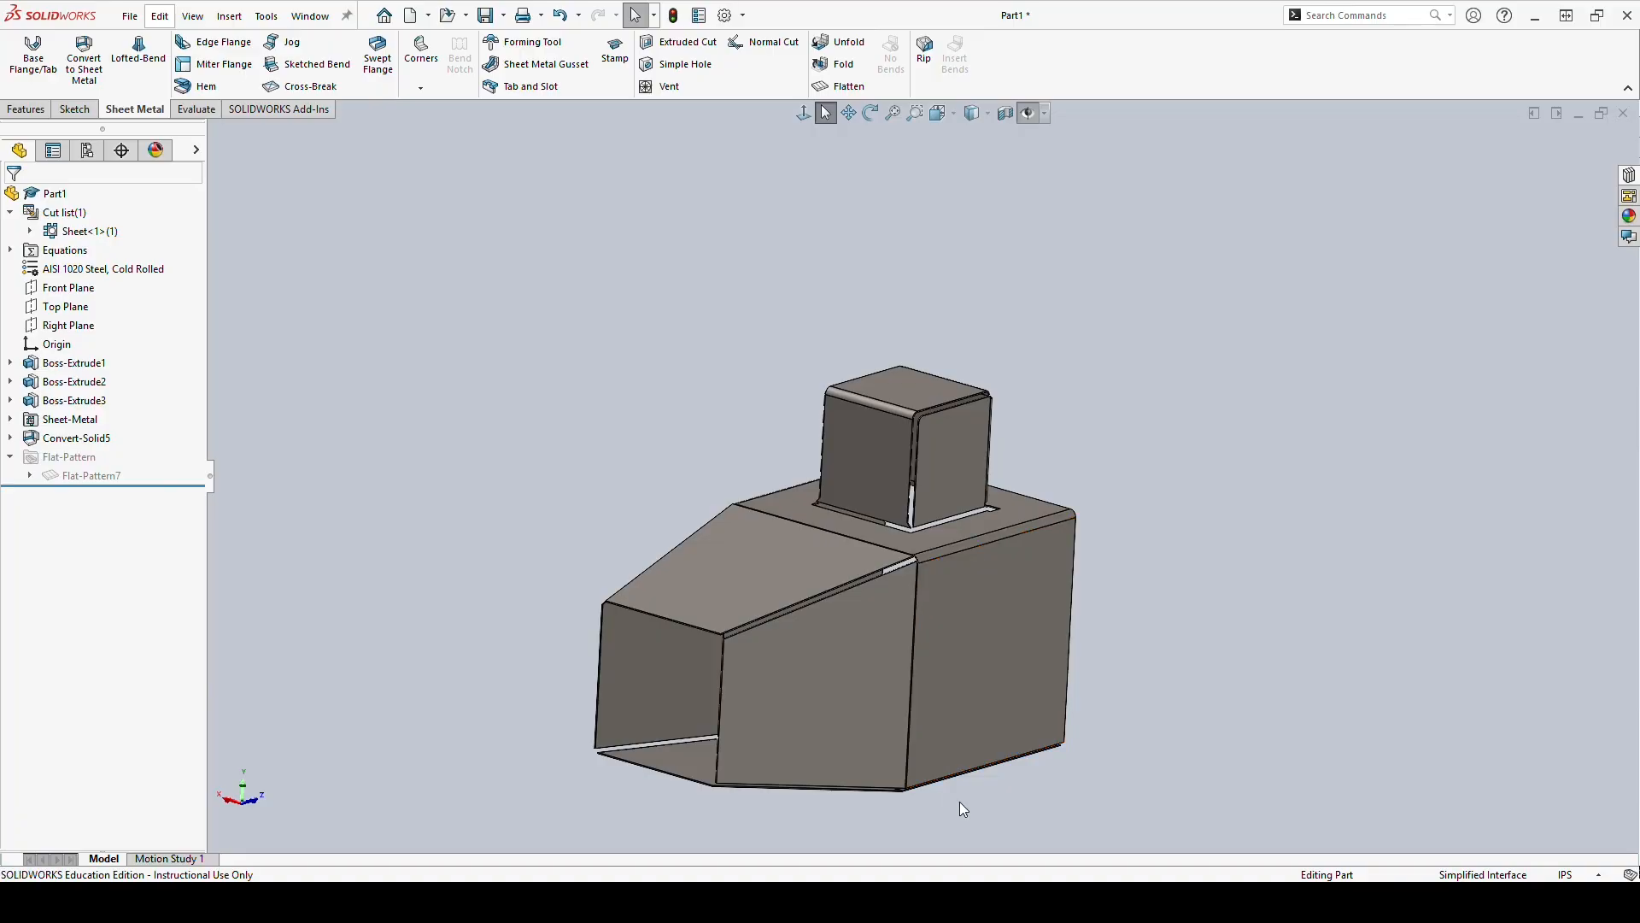